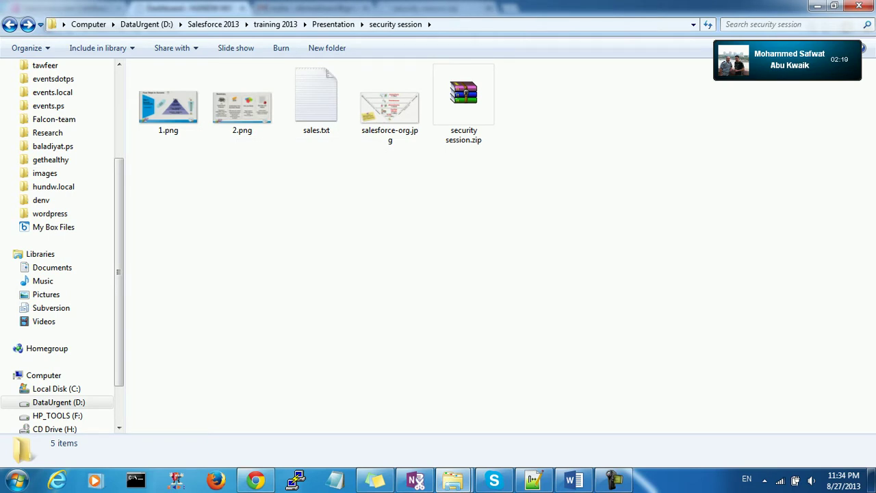
- Switch to Chrome and open the Salesforce training forum on the HUNDW MENA site
{"action": "left_click", "coordinate": [255, 480]}
{"action": "left_click", "coordinate": [69, 88]}
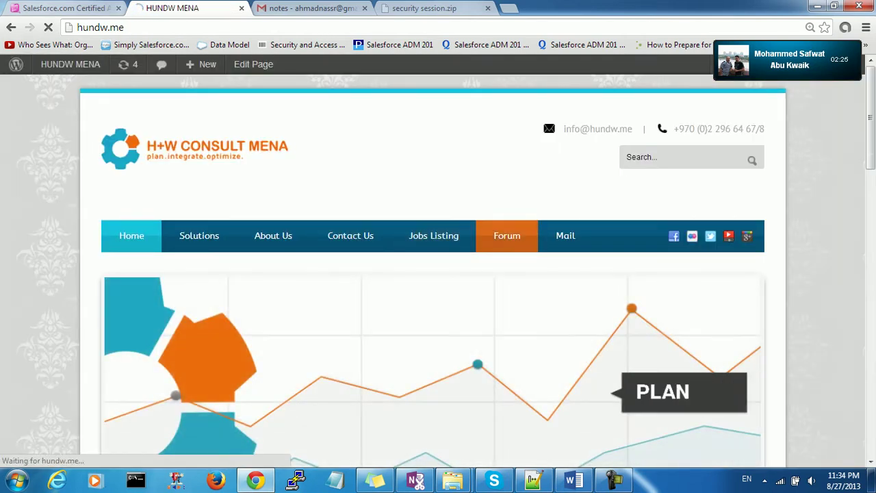
{"action": "left_click", "coordinate": [507, 235]}
{"action": "scroll", "coordinate": [507, 235], "scroll_direction": "down", "scroll_amount": 2}
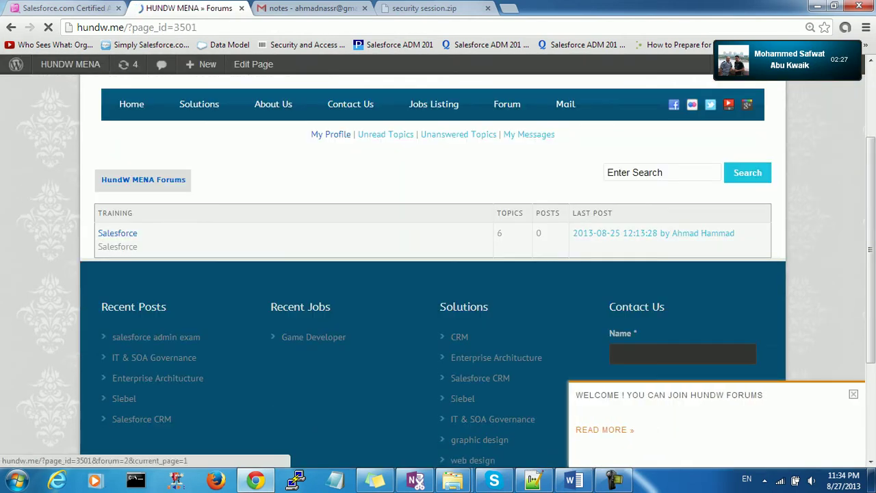
{"action": "left_click", "coordinate": [117, 233]}
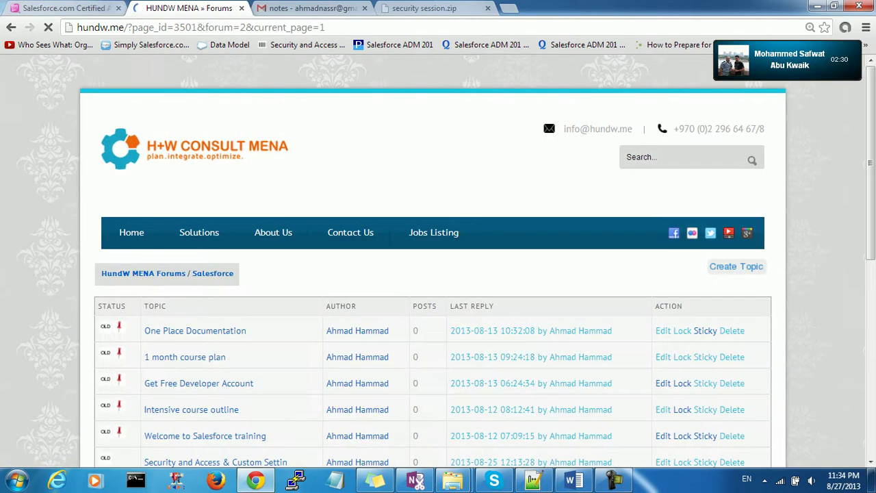
- Open the "Security and Access & Custom Settin" topic and download its Security and Access summary document
{"action": "scroll", "coordinate": [438, 273], "scroll_direction": "down", "scroll_amount": 3}
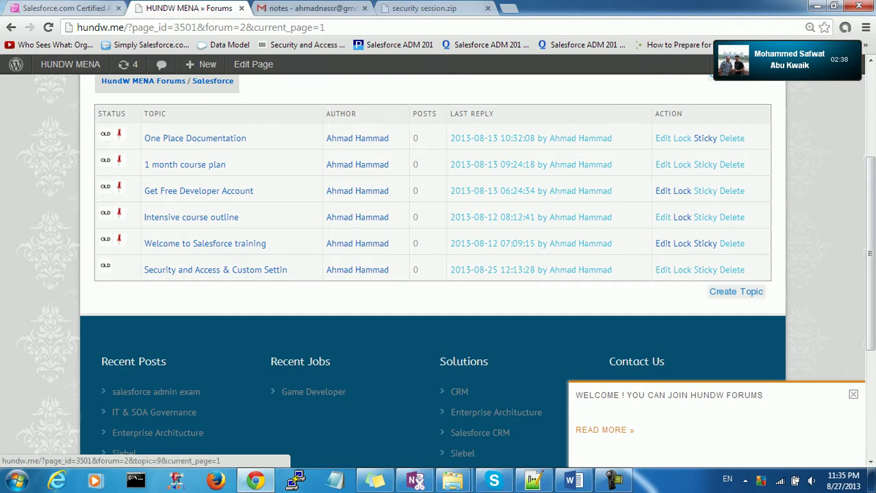
{"action": "left_click", "coordinate": [216, 269]}
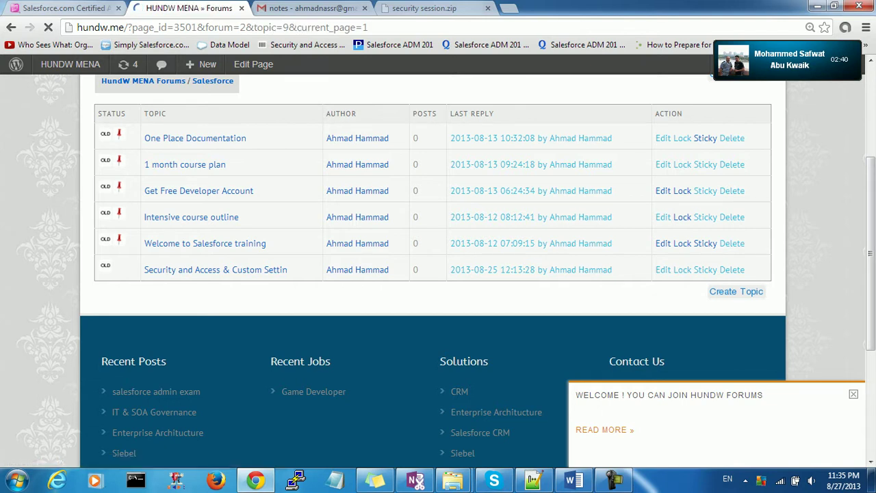
{"action": "scroll", "coordinate": [217, 180], "scroll_direction": "down", "scroll_amount": 4}
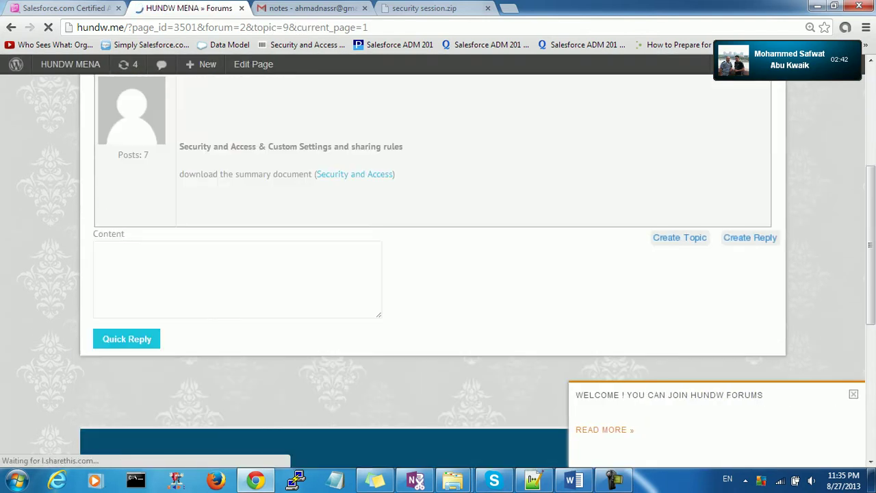
{"action": "scroll", "coordinate": [438, 274], "scroll_direction": "up", "scroll_amount": 2}
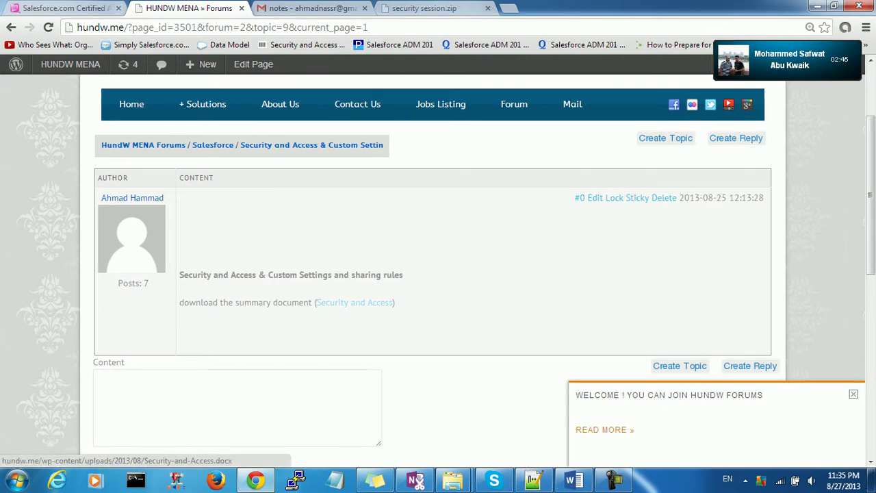
{"action": "left_click", "coordinate": [355, 302]}
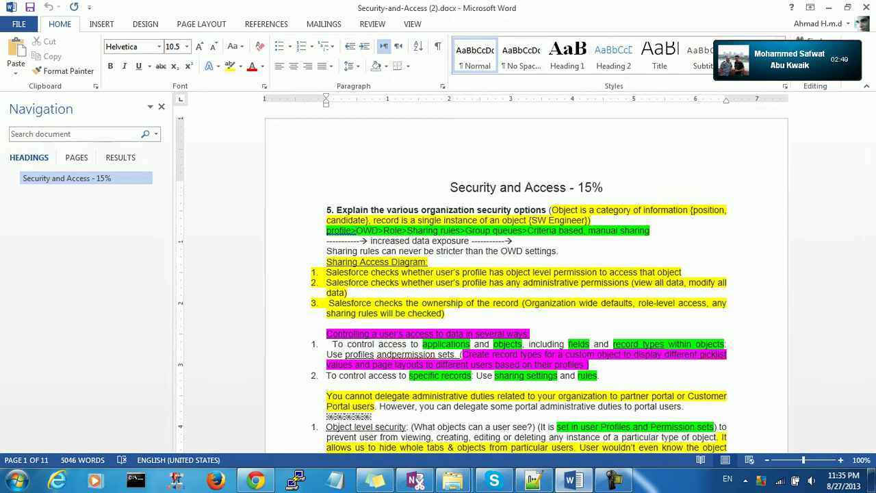
- Switch to the security session folder and view 1.png and the image after it
{"action": "mouse_move", "coordinate": [452, 480]}
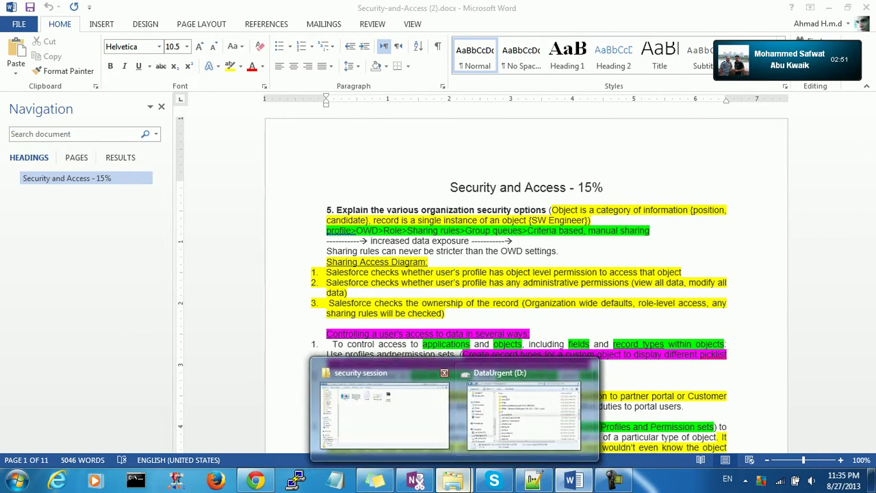
{"action": "left_click", "coordinate": [369, 411]}
{"action": "left_click", "coordinate": [168, 103]}
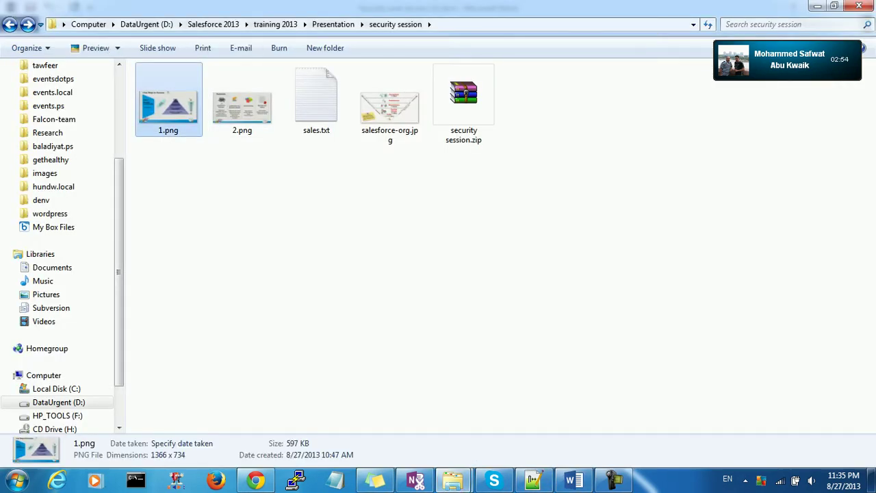
{"action": "key", "text": "Return"}
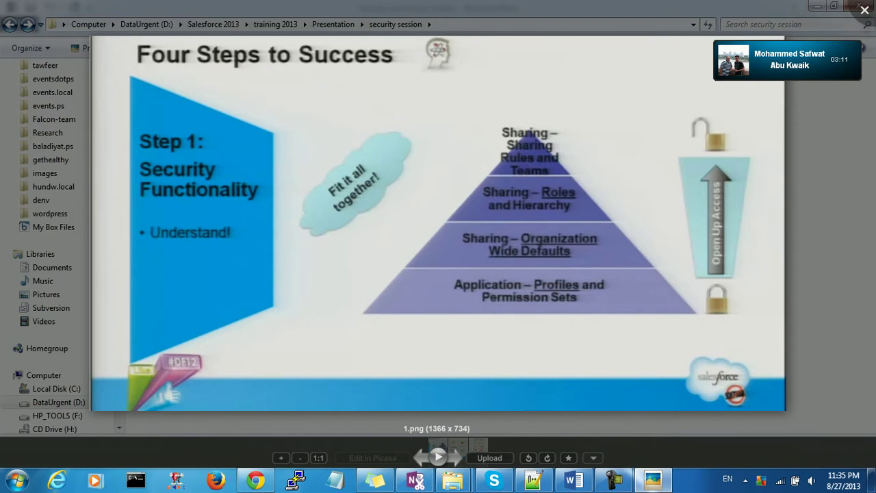
{"action": "key", "text": "Right"}
- Switch back to Chrome, look through the open pages, and load developer.force.com in a new tab
{"action": "left_click", "coordinate": [255, 479]}
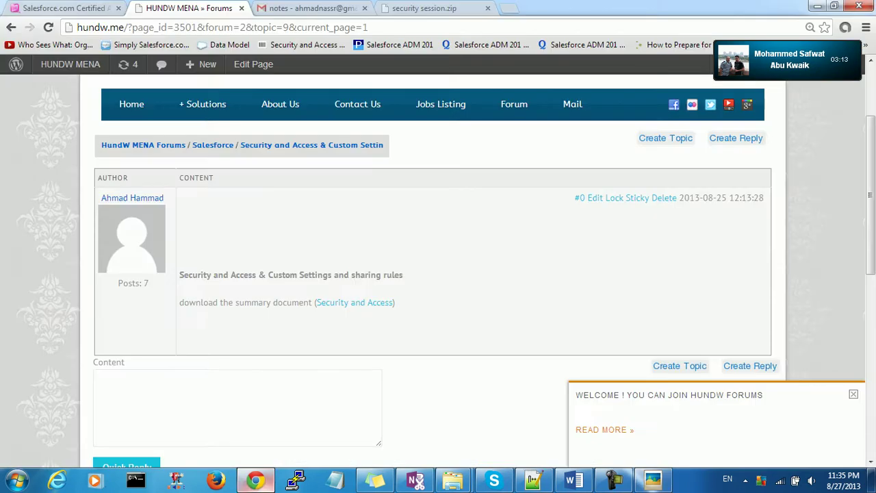
{"action": "left_click", "coordinate": [61, 8]}
{"action": "left_click", "coordinate": [311, 7]}
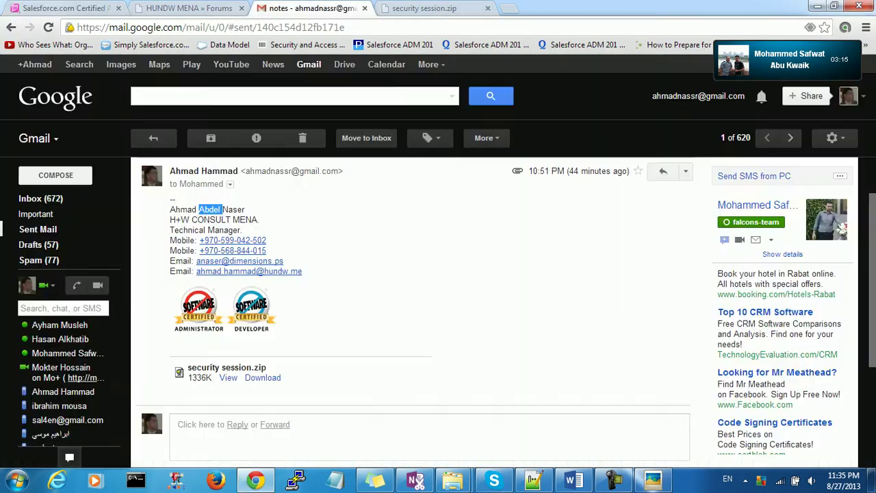
{"action": "left_click", "coordinate": [425, 7]}
{"action": "key", "text": "ctrl+t"}
{"action": "type", "text": "deve"}
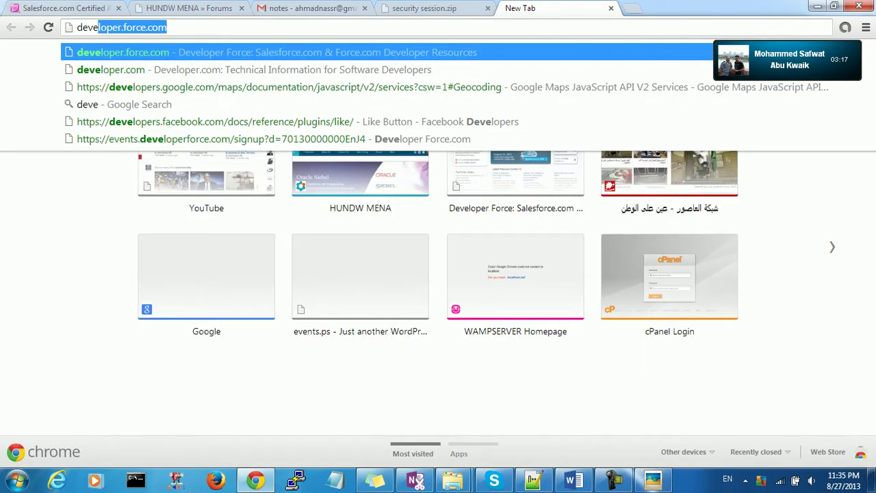
{"action": "key", "text": "Return"}
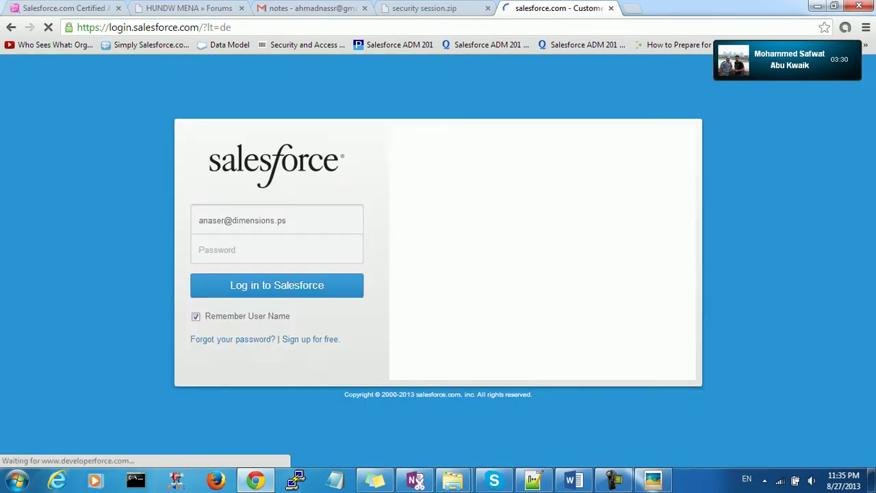
- Enter the account password and log in to Salesforce with the remembered user name
{"action": "type", "text": "*******"}
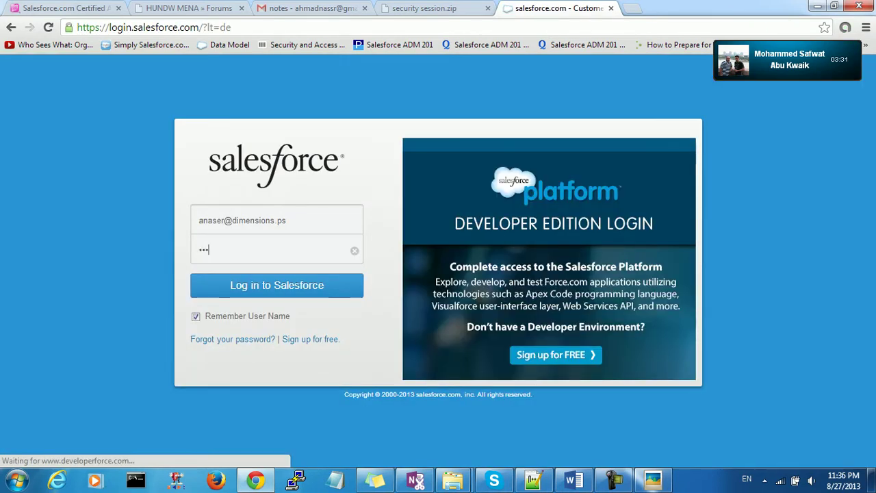
{"action": "type", "text": "*****"}
{"action": "key", "text": "Return"}
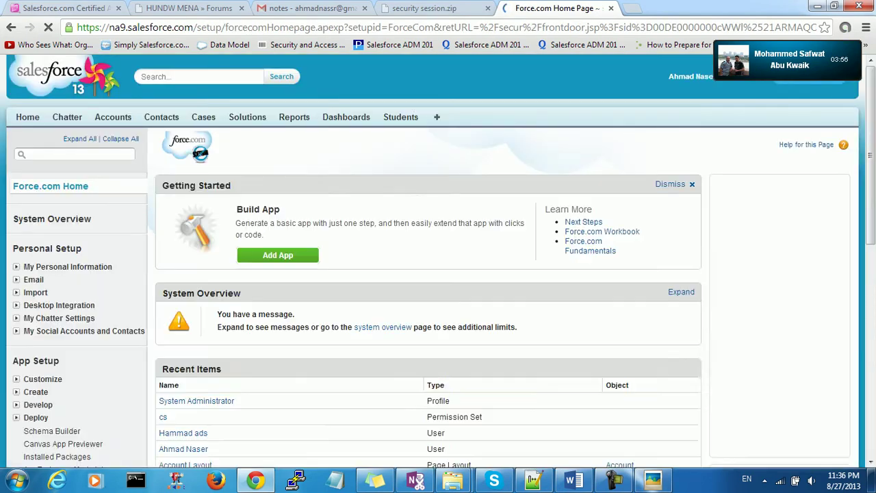
- Examine the Force.com setup home page, including its Build App description and Recent Items
{"action": "scroll", "coordinate": [438, 260], "scroll_direction": "down", "scroll_amount": 1}
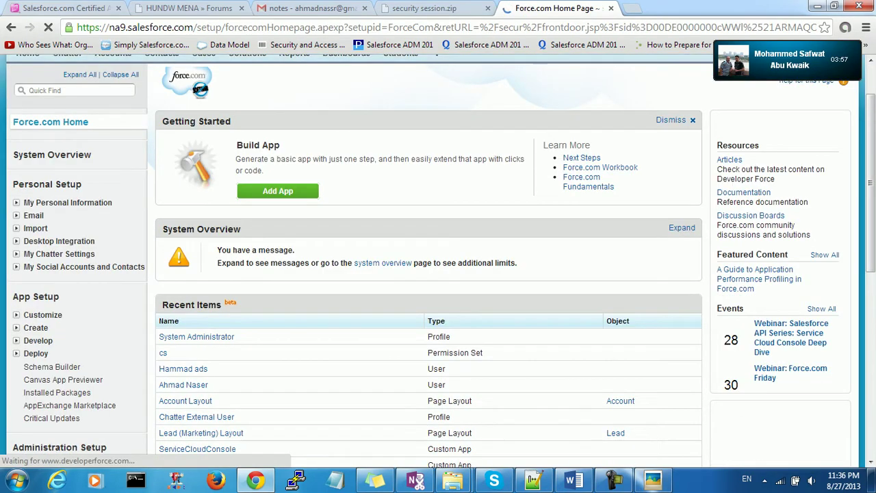
{"action": "scroll", "coordinate": [438, 260], "scroll_direction": "down", "scroll_amount": 1}
{"action": "scroll", "coordinate": [438, 260], "scroll_direction": "up", "scroll_amount": 2}
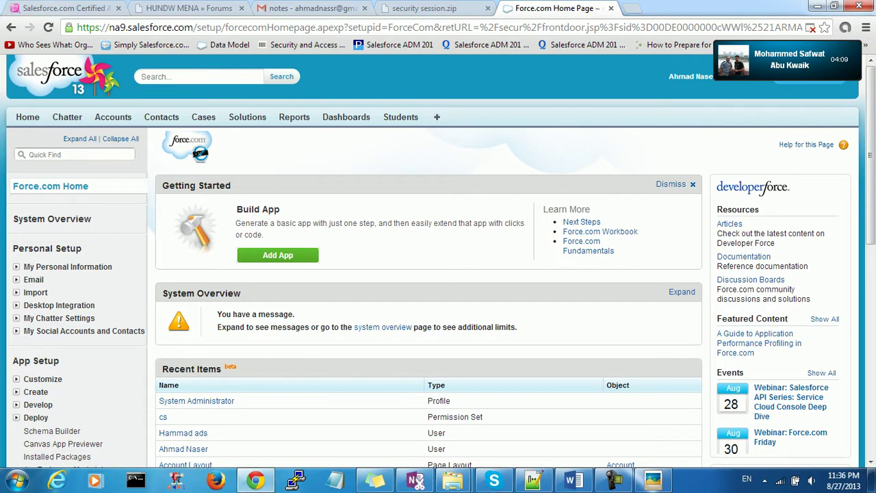
{"action": "scroll", "coordinate": [438, 260], "scroll_direction": "down", "scroll_amount": 3}
{"action": "scroll", "coordinate": [438, 260], "scroll_direction": "up", "scroll_amount": 3}
{"action": "double_click", "coordinate": [252, 222]}
{"action": "left_click", "coordinate": [252, 223]}
{"action": "triple_click", "coordinate": [253, 223]}
{"action": "left_click", "coordinate": [253, 222]}
- Open the hundw account record from the recent accounts and look over its page
{"action": "left_click", "coordinate": [113, 117]}
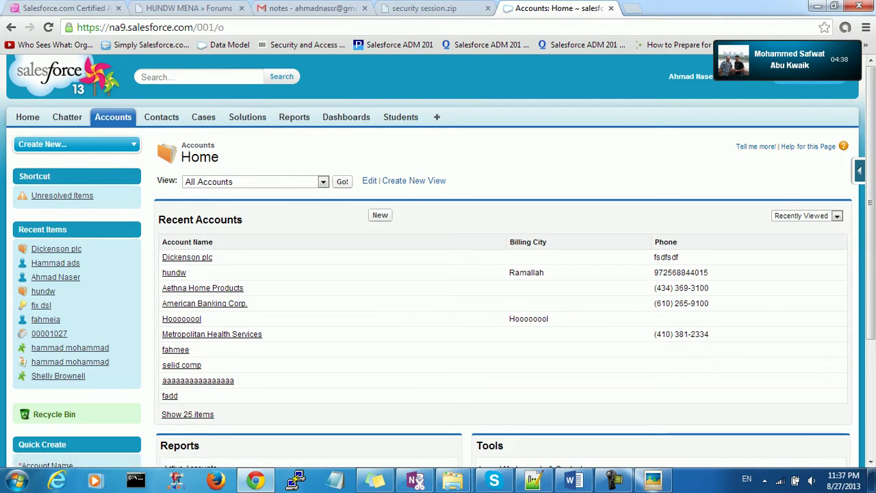
{"action": "left_click", "coordinate": [174, 272]}
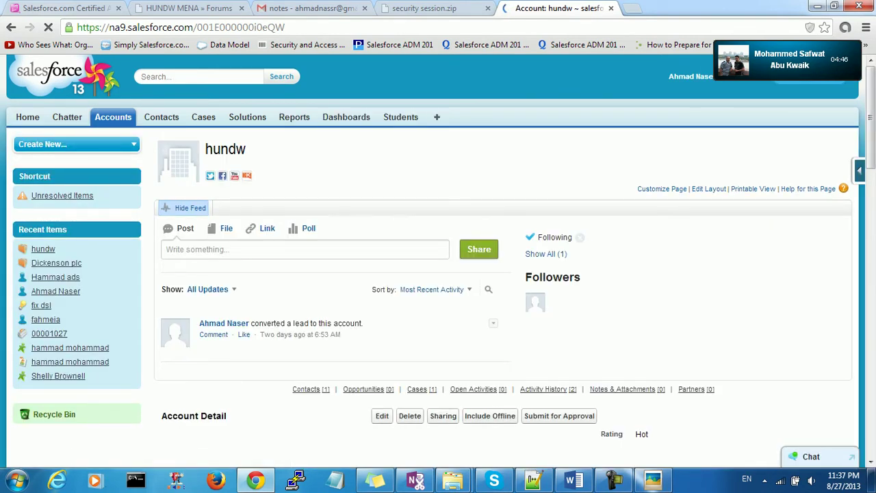
{"action": "scroll", "coordinate": [438, 274], "scroll_direction": "down", "scroll_amount": 3}
{"action": "scroll", "coordinate": [479, 287], "scroll_direction": "down", "scroll_amount": 2}
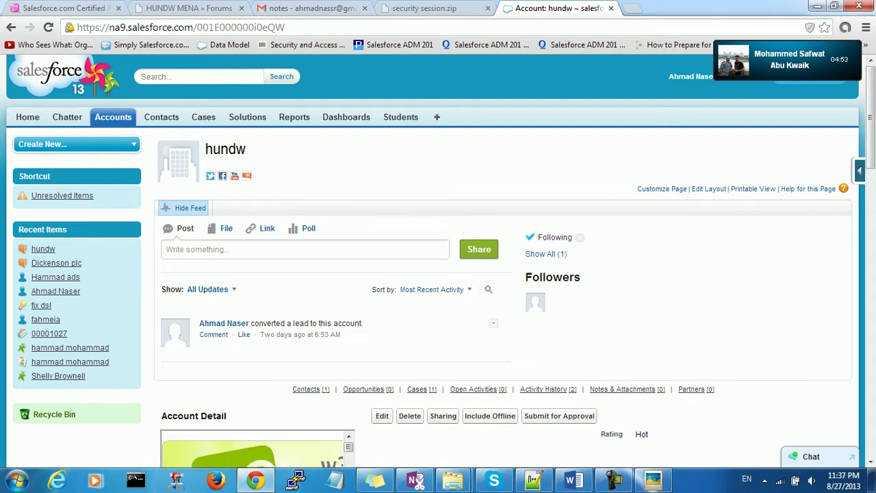
- Return to the accounts overview, reopen the hundw record and highlight the Account Number field label in its details
{"action": "left_click", "coordinate": [113, 117]}
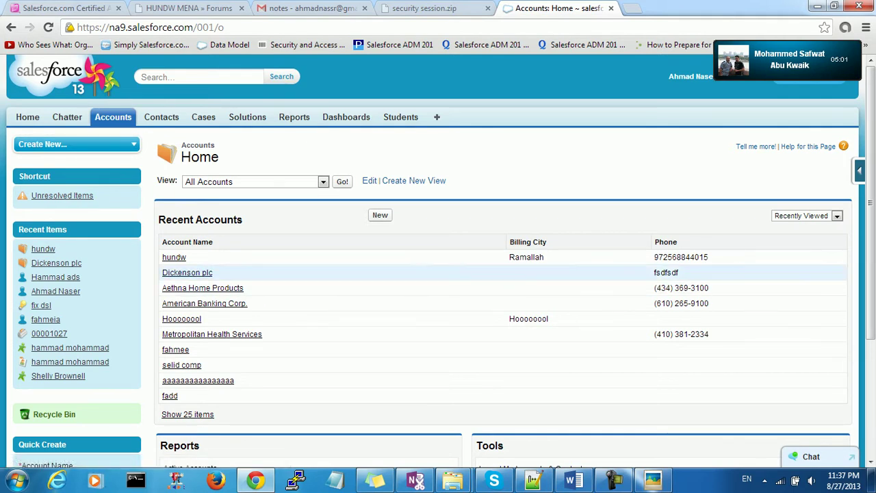
{"action": "left_click", "coordinate": [174, 257]}
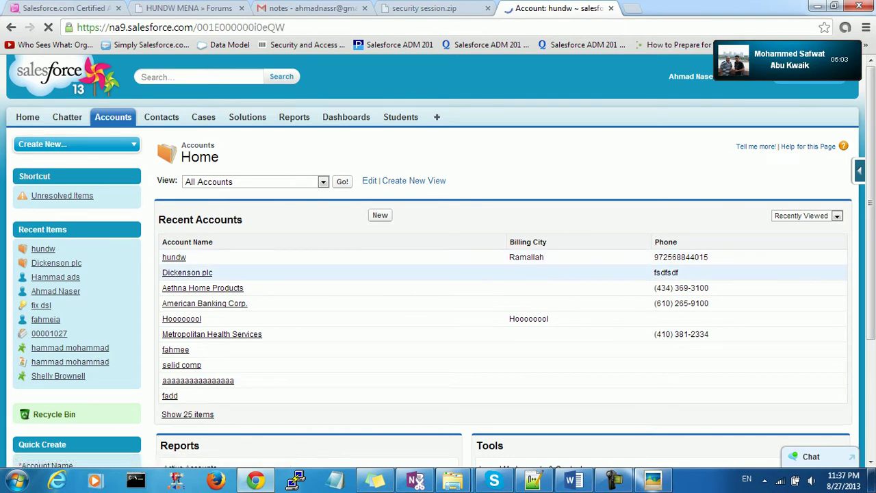
{"action": "scroll", "coordinate": [438, 274], "scroll_direction": "down", "scroll_amount": 4}
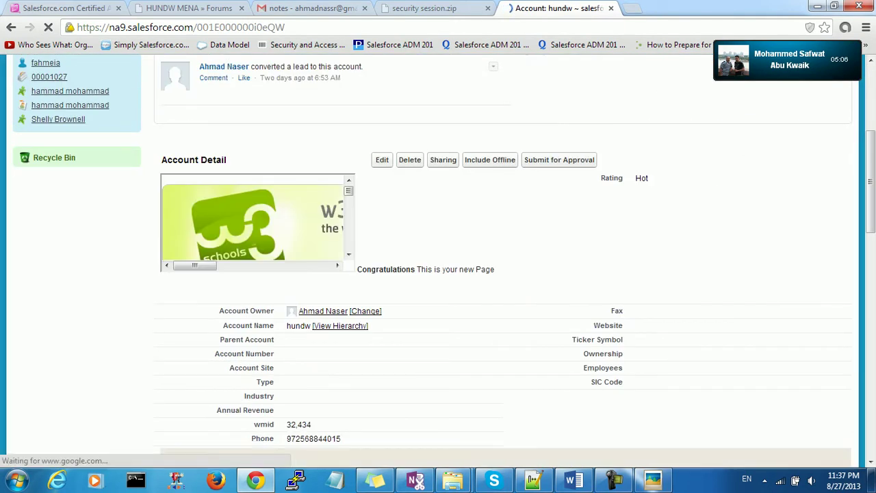
{"action": "left_click_drag", "start_coordinate": [256, 382], "coordinate": [231, 355]}
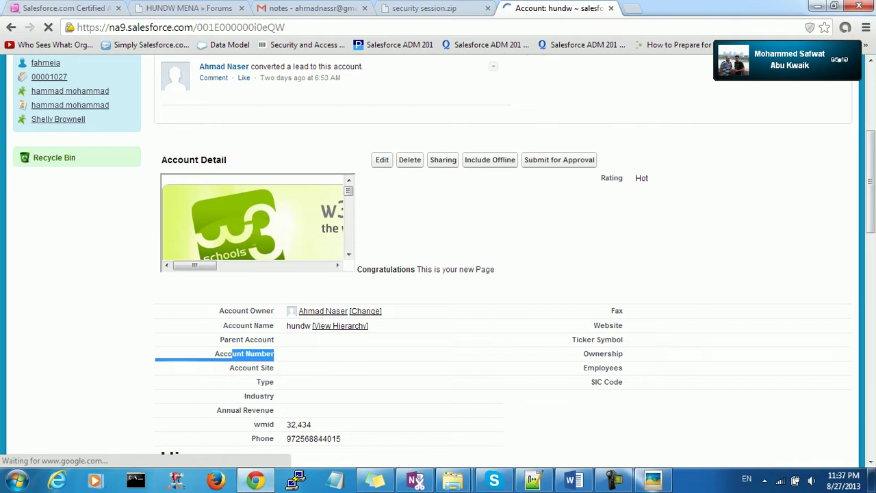
{"action": "mouse_move", "coordinate": [614, 479]}
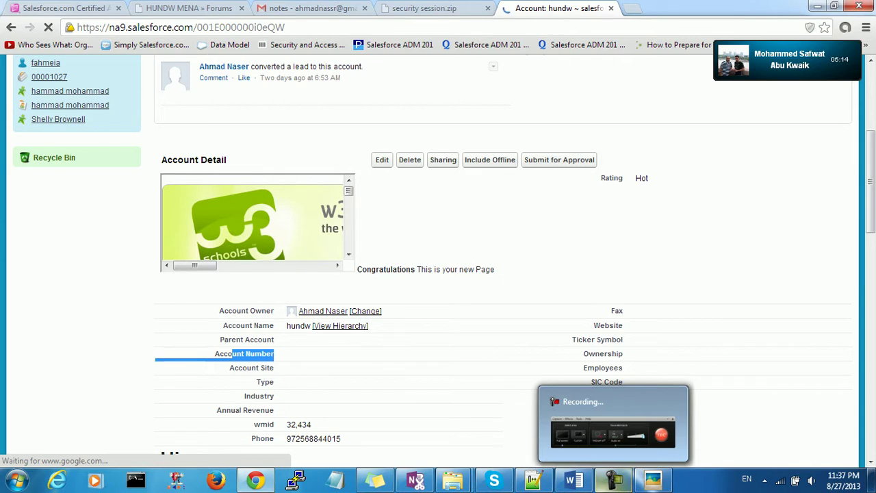
{"action": "left_click", "coordinate": [614, 479]}
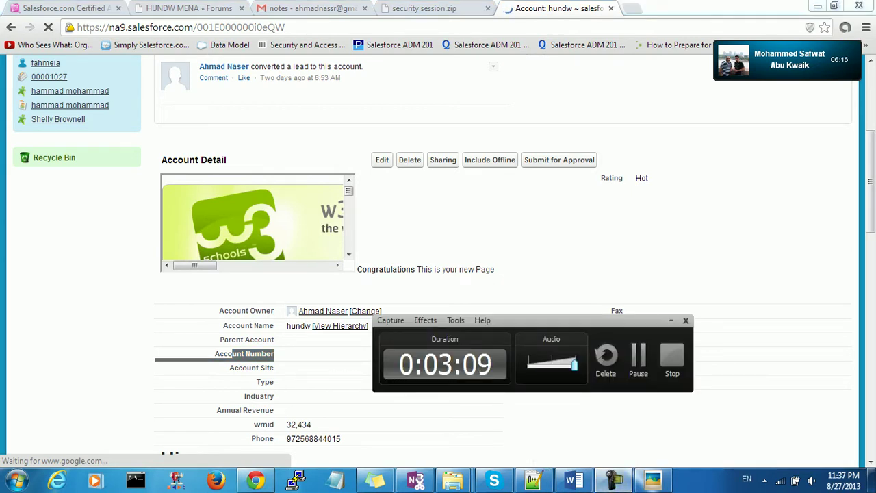
{"action": "left_click", "coordinate": [670, 321]}
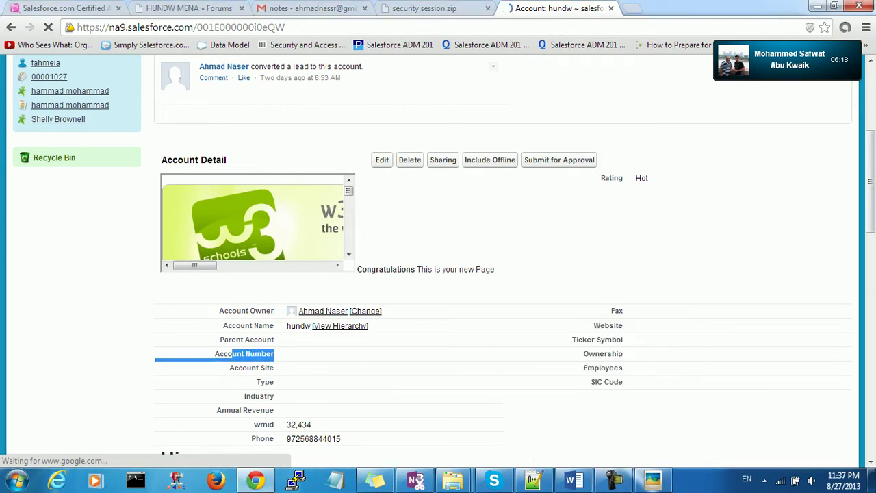
{"action": "left_click", "coordinate": [670, 320]}
- Examine the hundw account's detail fields, embedded page and services table through the whole record
{"action": "left_click_drag", "start_coordinate": [219, 353], "coordinate": [273, 367]}
{"action": "left_click", "coordinate": [391, 368]}
{"action": "scroll", "coordinate": [391, 368], "scroll_direction": "down", "scroll_amount": 1}
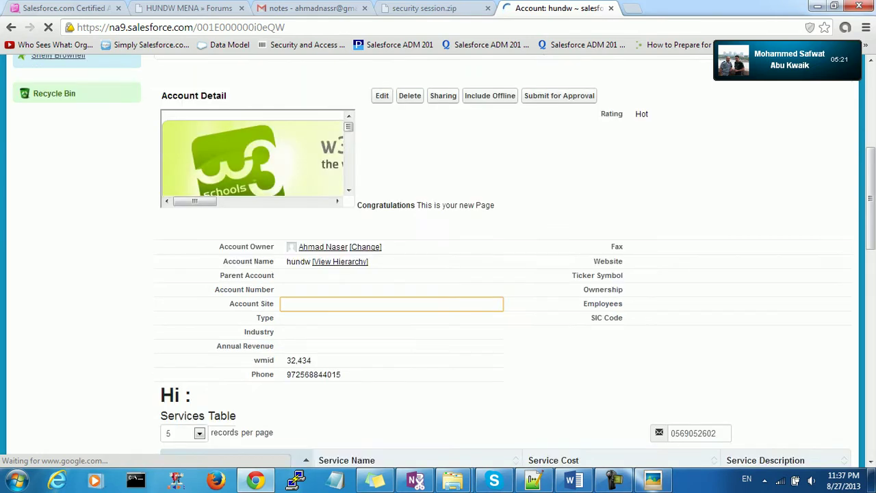
{"action": "scroll", "coordinate": [391, 303], "scroll_direction": "up", "scroll_amount": 4}
{"action": "scroll", "coordinate": [391, 304], "scroll_direction": "down", "scroll_amount": 2}
{"action": "scroll", "coordinate": [253, 287], "scroll_direction": "down", "scroll_amount": 5}
{"action": "scroll", "coordinate": [391, 304], "scroll_direction": "down", "scroll_amount": 2}
{"action": "scroll", "coordinate": [438, 273], "scroll_direction": "down", "scroll_amount": 2}
{"action": "scroll", "coordinate": [438, 274], "scroll_direction": "up", "scroll_amount": 7}
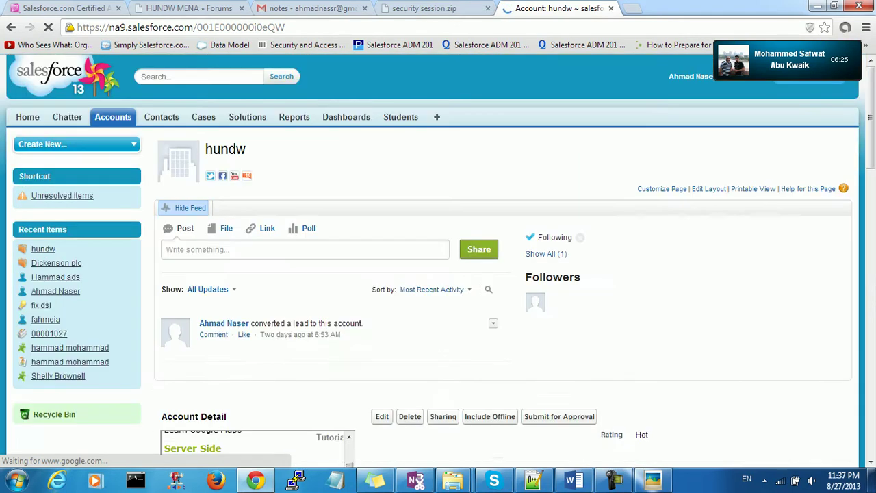
- Visit the Setup home page, and open the Dickenson plc account record from the recent accounts
{"action": "left_click", "coordinate": [691, 76]}
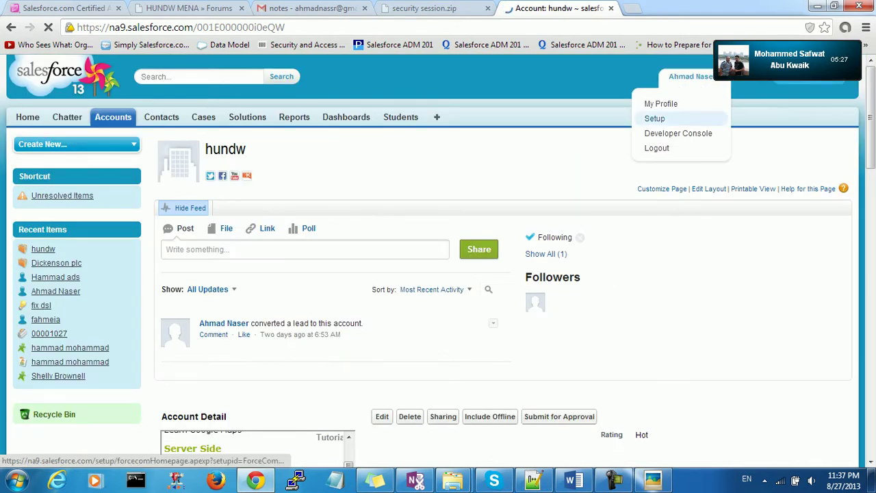
{"action": "left_click", "coordinate": [652, 118]}
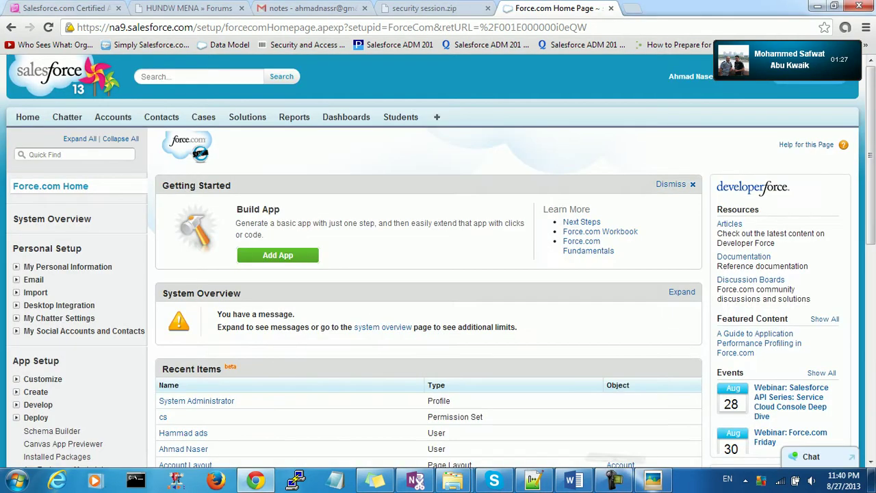
{"action": "left_click", "coordinate": [115, 117]}
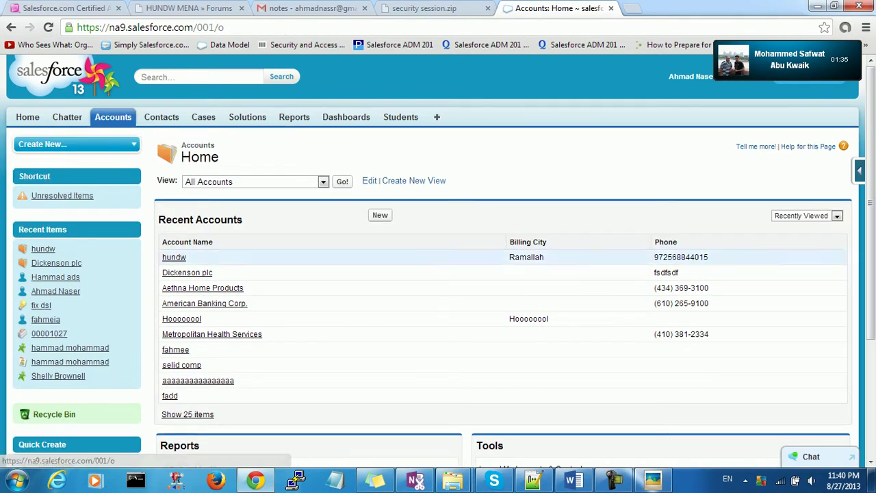
{"action": "left_click", "coordinate": [187, 272]}
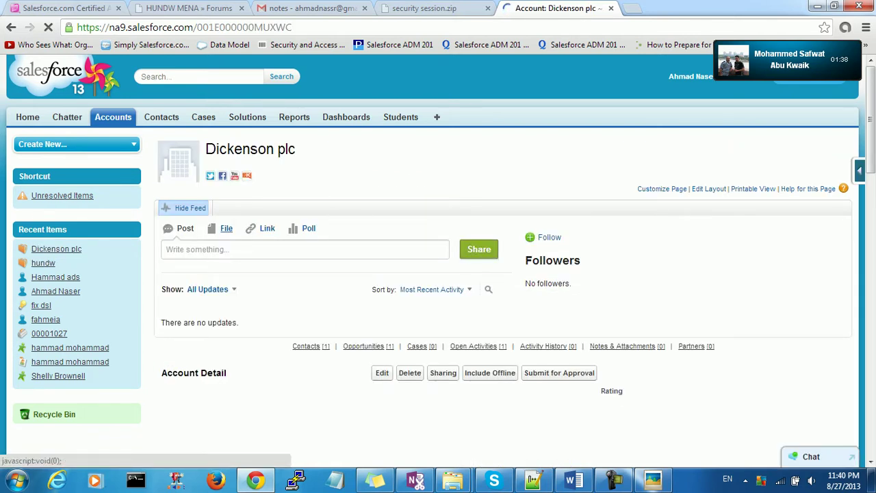
- Examine the Dickenson plc account's feed, embedded page, detail fields and services table
{"action": "scroll", "coordinate": [438, 260], "scroll_direction": "down", "scroll_amount": 2}
{"action": "scroll", "coordinate": [438, 260], "scroll_direction": "down", "scroll_amount": 6}
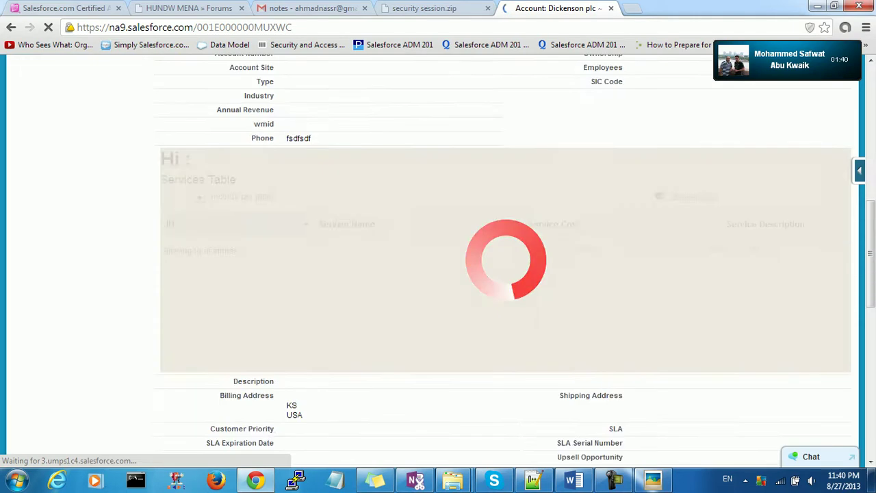
{"action": "scroll", "coordinate": [438, 260], "scroll_direction": "up", "scroll_amount": 8}
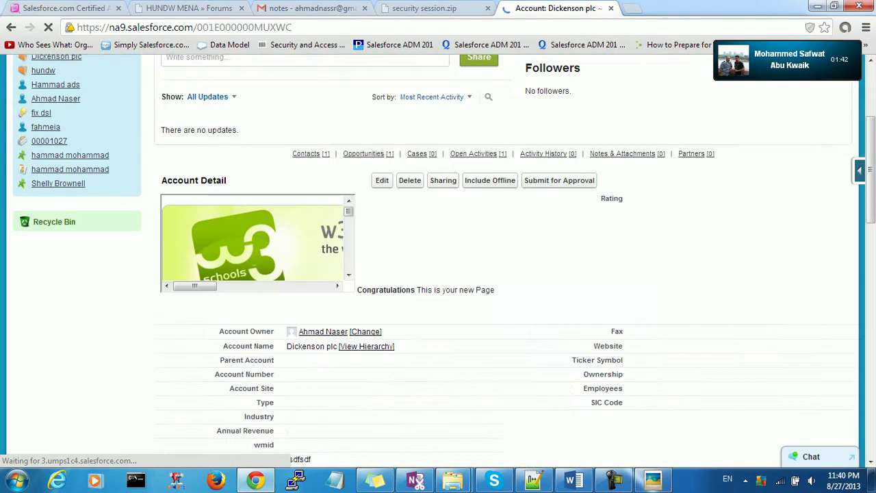
{"action": "scroll", "coordinate": [438, 260], "scroll_direction": "down", "scroll_amount": 7}
{"action": "scroll", "coordinate": [438, 260], "scroll_direction": "down", "scroll_amount": 2}
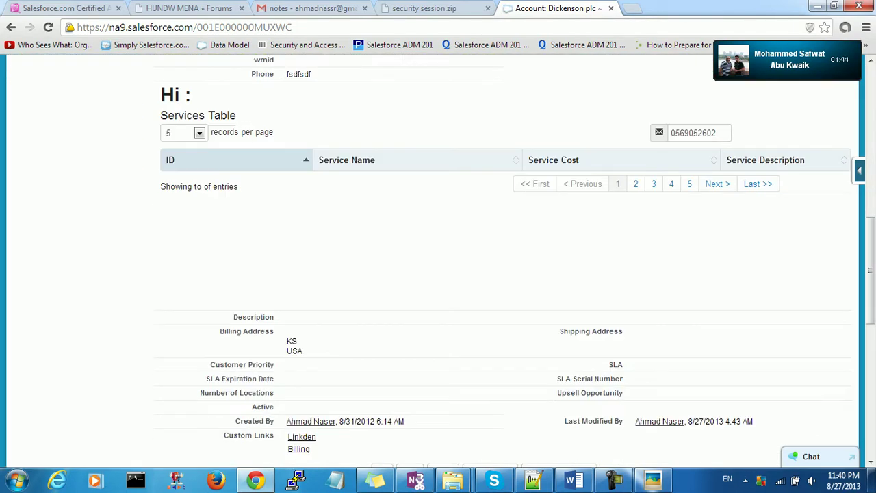
{"action": "scroll", "coordinate": [438, 260], "scroll_direction": "up", "scroll_amount": 4}
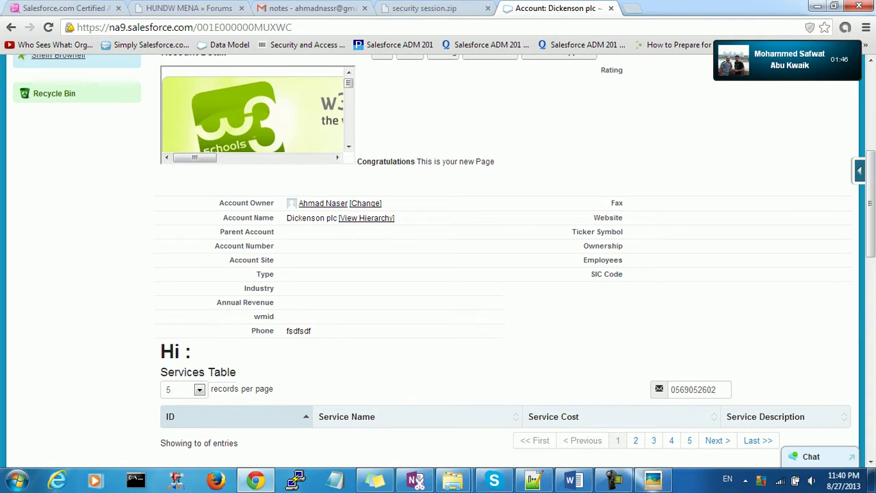
{"action": "scroll", "coordinate": [392, 273], "scroll_direction": "up", "scroll_amount": 3}
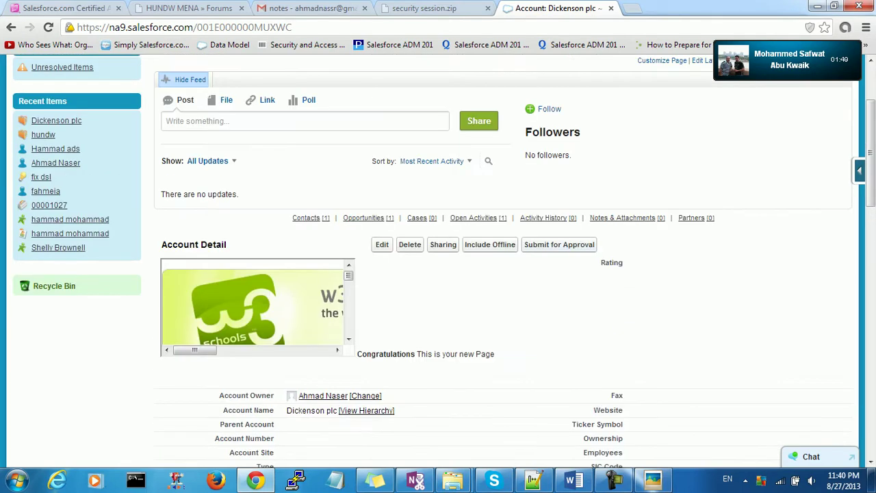
{"action": "scroll", "coordinate": [438, 260], "scroll_direction": "down", "scroll_amount": 1}
{"action": "scroll", "coordinate": [438, 260], "scroll_direction": "down", "scroll_amount": 2}
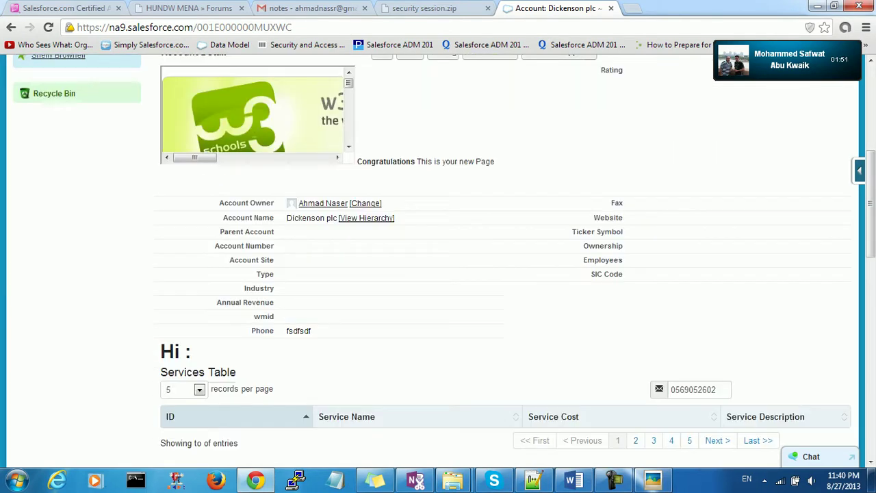
- Highlight the Account Site, Industry and Website field labels in the Dickenson plc account details
{"action": "left_click_drag", "start_coordinate": [235, 260], "coordinate": [274, 260]}
{"action": "left_click_drag", "start_coordinate": [255, 288], "coordinate": [275, 288]}
{"action": "left_click_drag", "start_coordinate": [593, 218], "coordinate": [623, 217]}
{"action": "left_click", "coordinate": [623, 217]}
- Open the Setup home page and look over its recent items and quick links
{"action": "scroll", "coordinate": [438, 274], "scroll_direction": "up", "scroll_amount": 2}
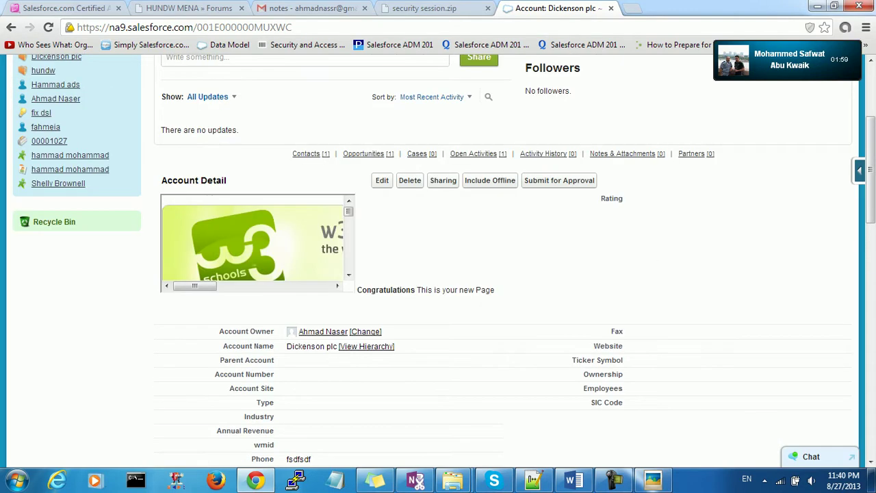
{"action": "scroll", "coordinate": [559, 376], "scroll_direction": "up", "scroll_amount": 3}
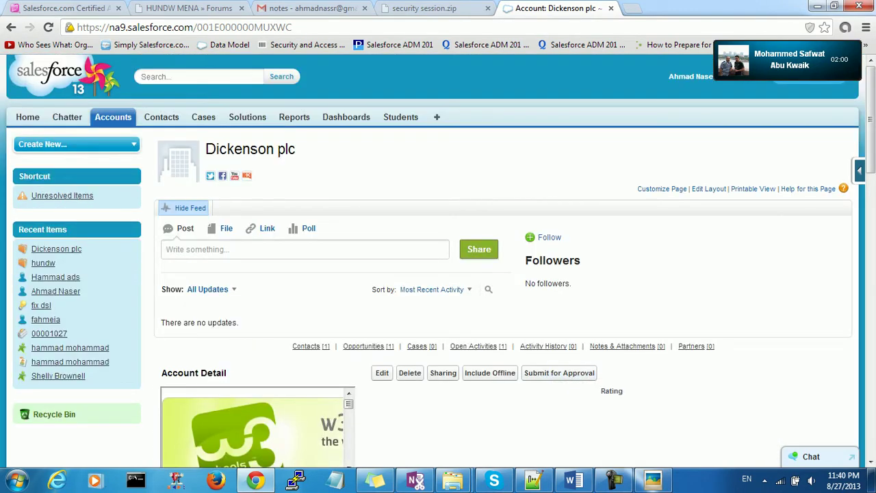
{"action": "left_click", "coordinate": [691, 76]}
{"action": "left_click", "coordinate": [705, 117]}
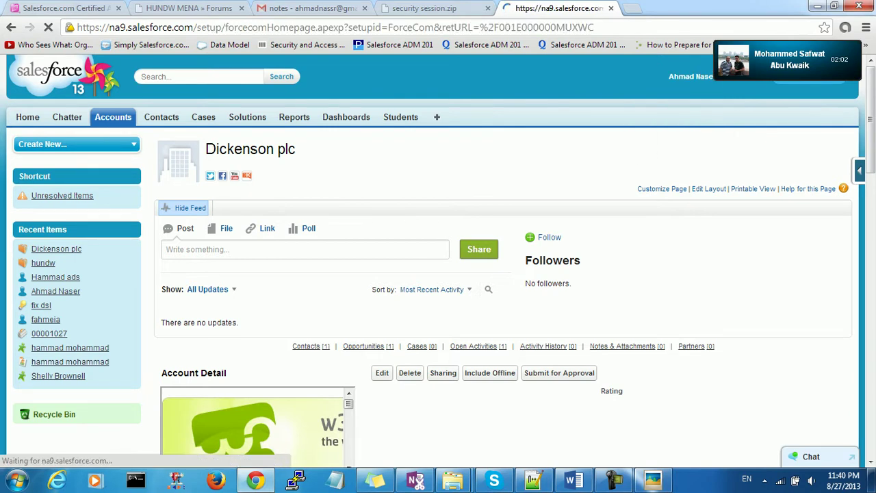
{"action": "scroll", "coordinate": [438, 274], "scroll_direction": "down", "scroll_amount": 8}
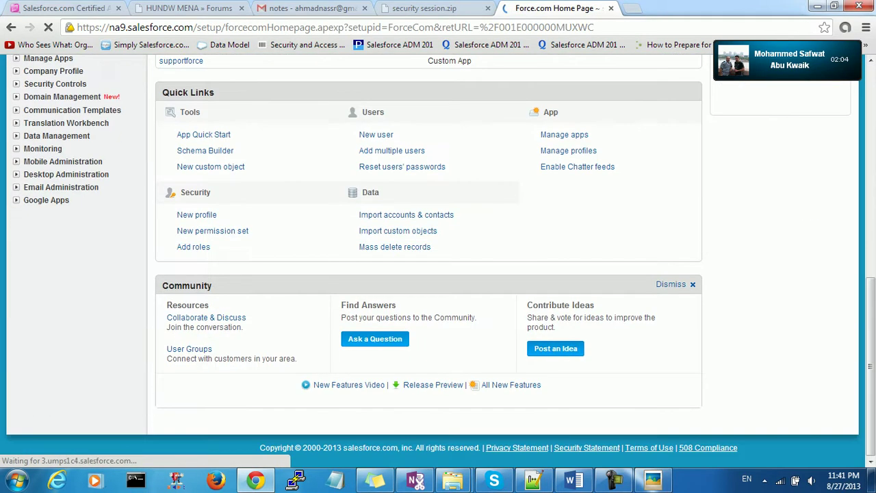
{"action": "scroll", "coordinate": [438, 274], "scroll_direction": "up", "scroll_amount": 3}
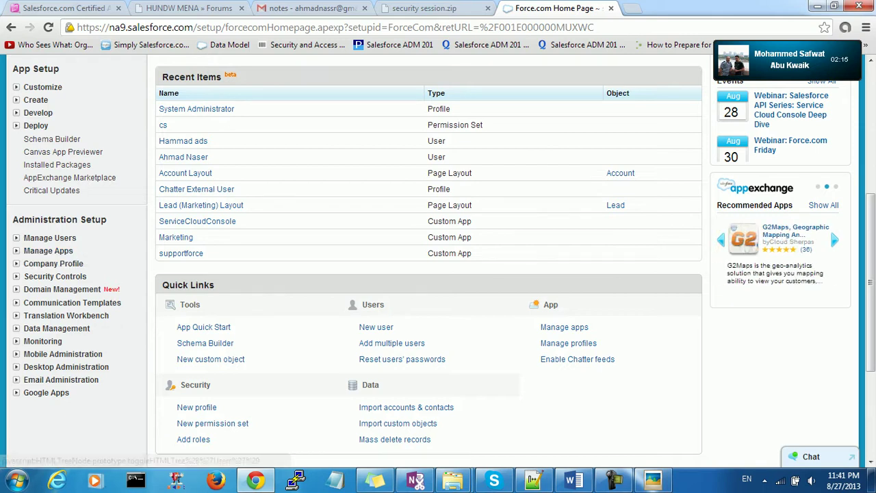
- Expand the Manage Users and Security Controls groups under Administration Setup
{"action": "left_click", "coordinate": [49, 238]}
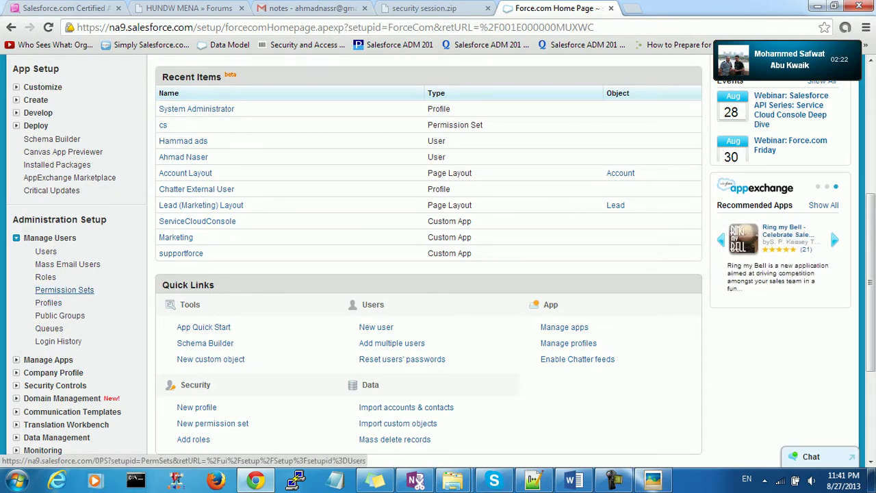
{"action": "scroll", "coordinate": [428, 253], "scroll_direction": "down", "scroll_amount": 1}
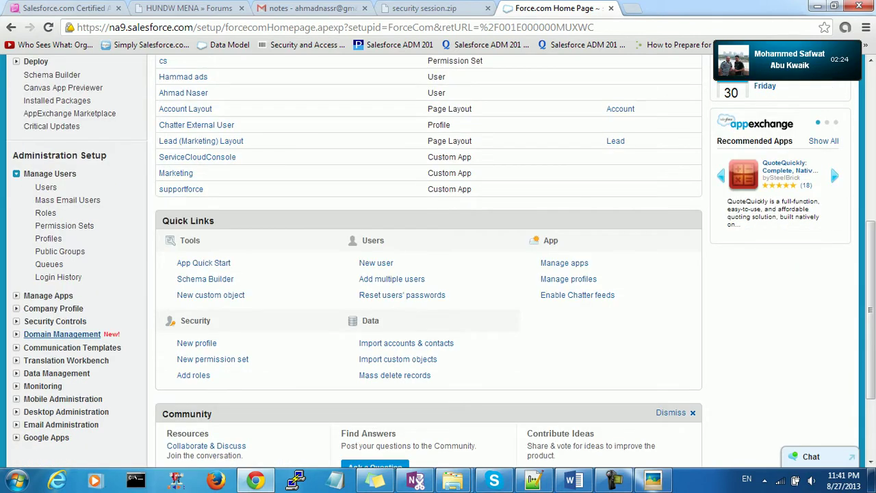
{"action": "left_click", "coordinate": [55, 321]}
{"action": "scroll", "coordinate": [55, 321], "scroll_direction": "down", "scroll_amount": 1}
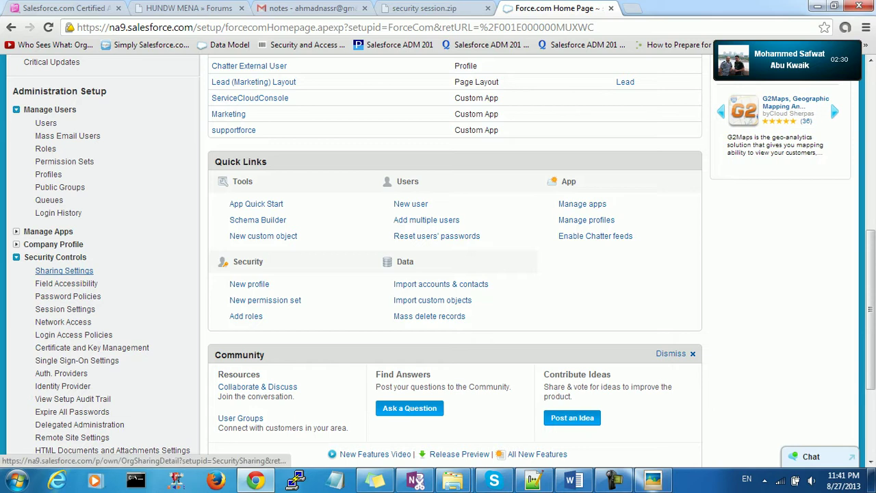
- Open Sharing Settings and examine the organization-wide defaults and the sharing rules of each object
{"action": "left_click", "coordinate": [64, 270]}
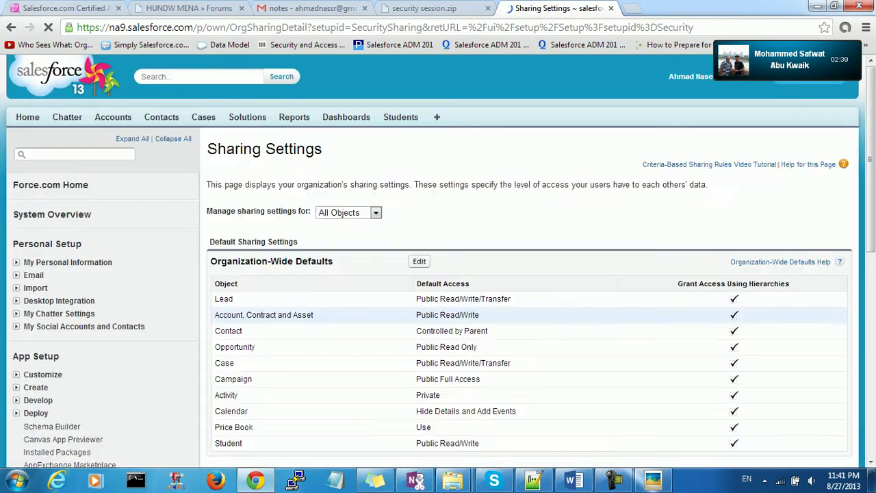
{"action": "scroll", "coordinate": [438, 261], "scroll_direction": "down", "scroll_amount": 4}
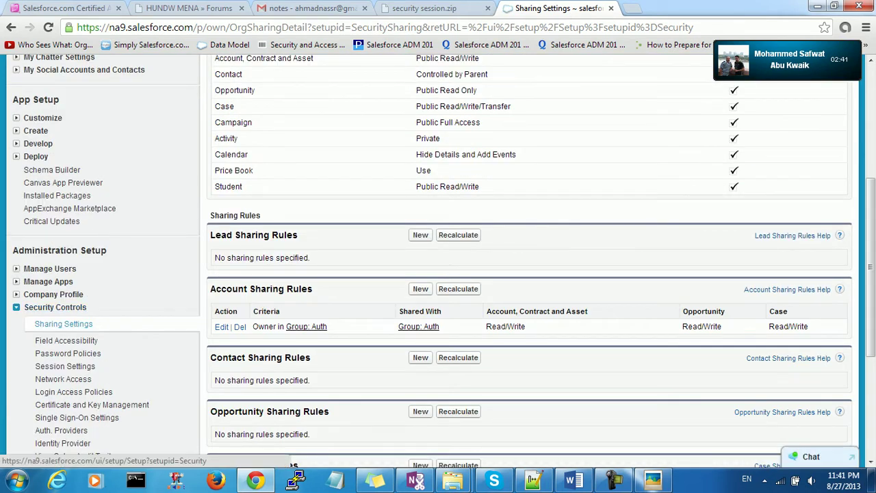
{"action": "scroll", "coordinate": [527, 274], "scroll_direction": "up", "scroll_amount": 1}
{"action": "scroll", "coordinate": [526, 274], "scroll_direction": "up", "scroll_amount": 2}
{"action": "left_click_drag", "start_coordinate": [227, 197], "coordinate": [333, 197]}
{"action": "scroll", "coordinate": [526, 274], "scroll_direction": "down", "scroll_amount": 2}
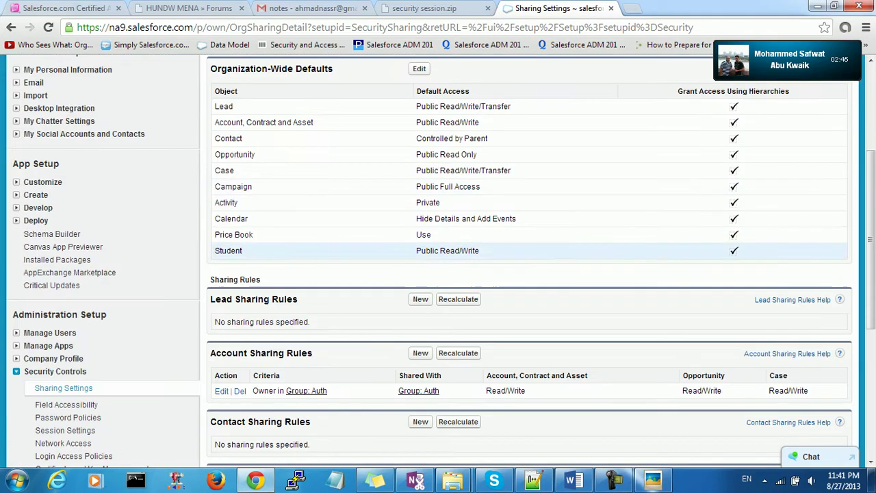
{"action": "scroll", "coordinate": [527, 273], "scroll_direction": "down", "scroll_amount": 3}
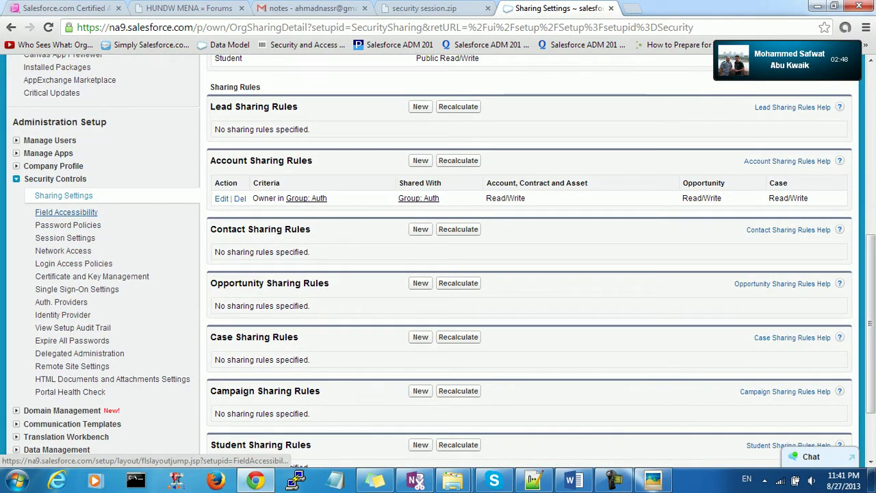
- Open the Field Accessibility page and look over its record types and the Security Controls entries
{"action": "left_click", "coordinate": [68, 224]}
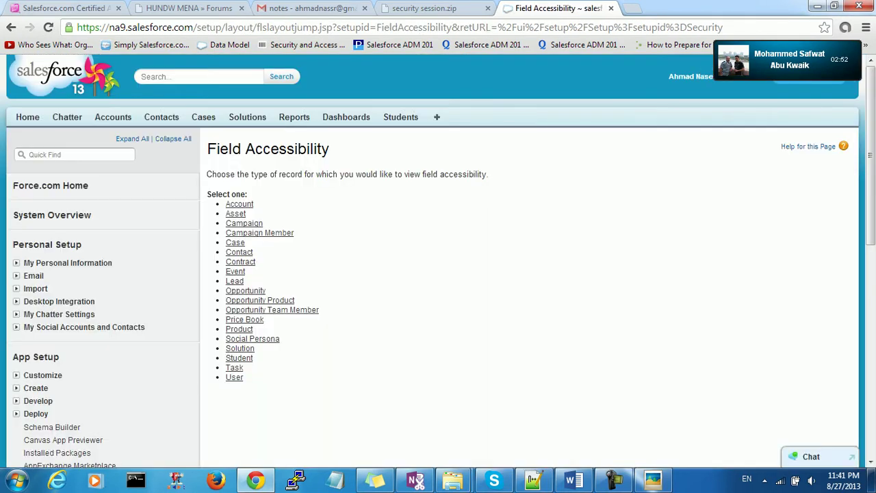
{"action": "scroll", "coordinate": [438, 260], "scroll_direction": "down", "scroll_amount": 1}
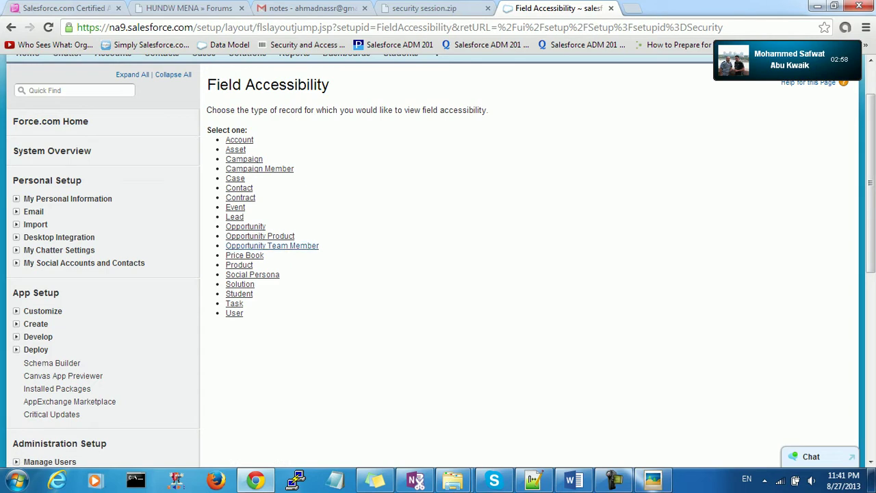
{"action": "scroll", "coordinate": [438, 260], "scroll_direction": "down", "scroll_amount": 4}
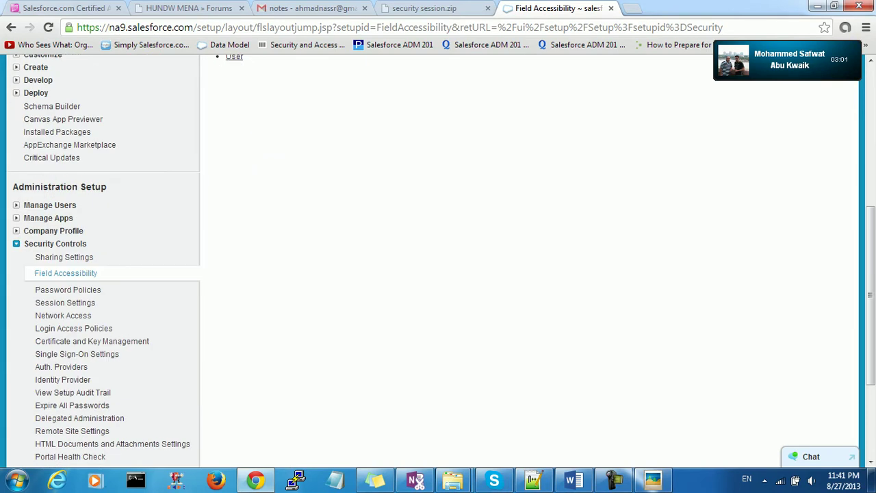
{"action": "scroll", "coordinate": [69, 291], "scroll_direction": "down", "scroll_amount": 1}
{"action": "scroll", "coordinate": [68, 291], "scroll_direction": "up", "scroll_amount": 1}
{"action": "scroll", "coordinate": [77, 290], "scroll_direction": "down", "scroll_amount": 1}
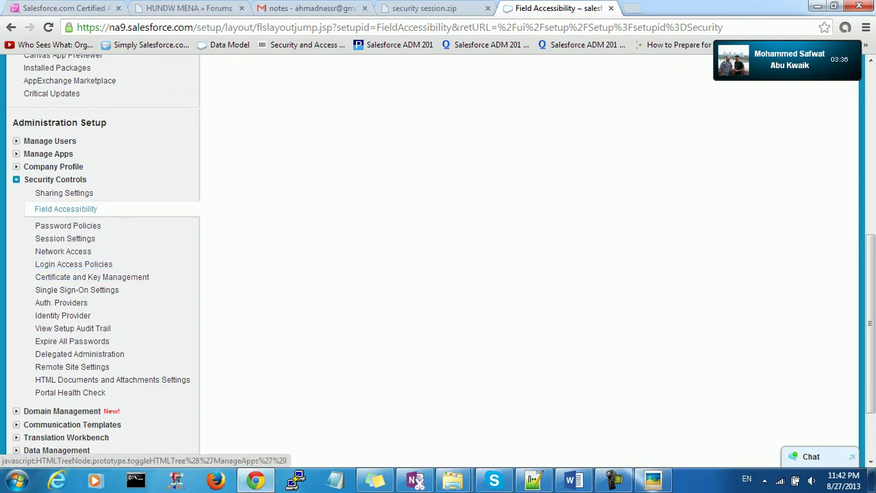
- Switch to the security session folder in Windows Explorer, open 1.png and enlarge its access pyramid
{"action": "mouse_move", "coordinate": [452, 480]}
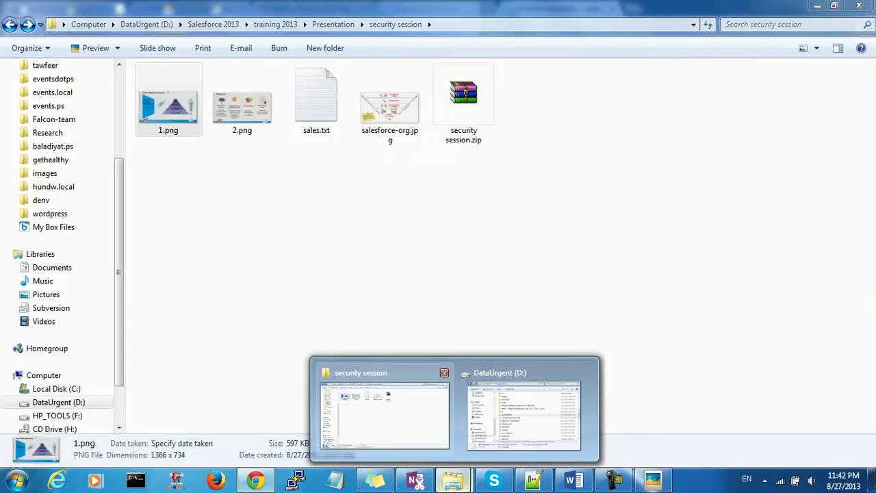
{"action": "left_click", "coordinate": [383, 417]}
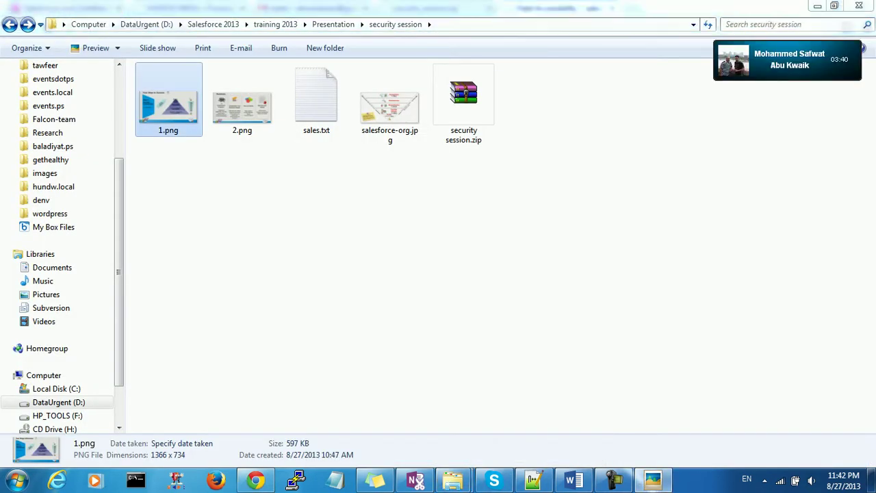
{"action": "key", "text": "Return"}
{"action": "scroll", "coordinate": [438, 232], "scroll_direction": "up", "scroll_amount": 4}
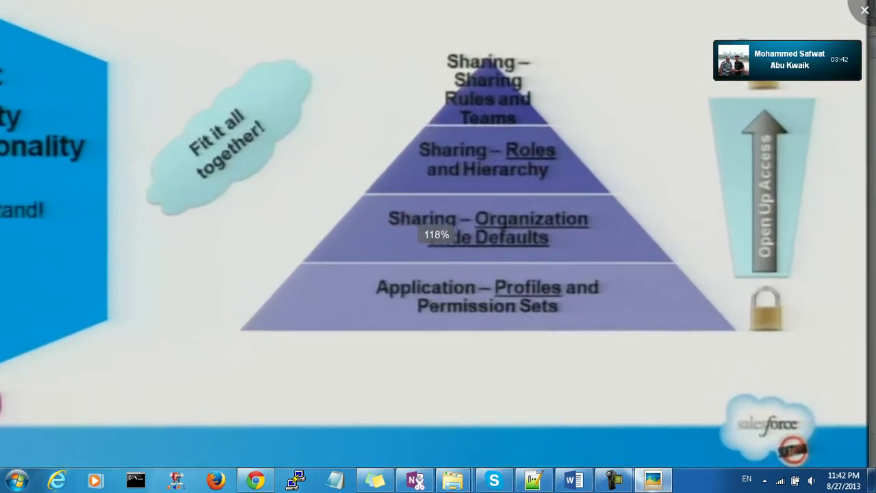
{"action": "scroll", "coordinate": [438, 232], "scroll_direction": "up", "scroll_amount": 3}
{"action": "scroll", "coordinate": [438, 232], "scroll_direction": "down", "scroll_amount": 1}
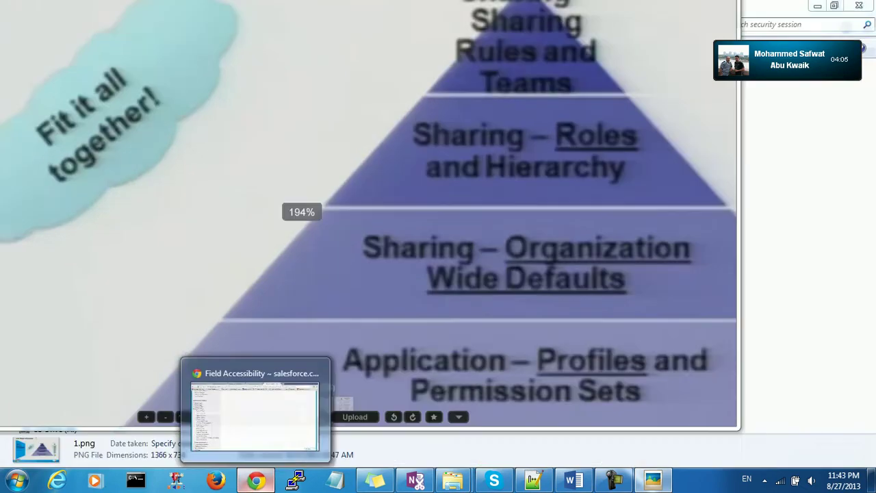
- Switch back to Salesforce Setup in Chrome and open the Profiles list under Manage Users
{"action": "left_click", "coordinate": [255, 479]}
{"action": "scroll", "coordinate": [72, 264], "scroll_direction": "up", "scroll_amount": 1}
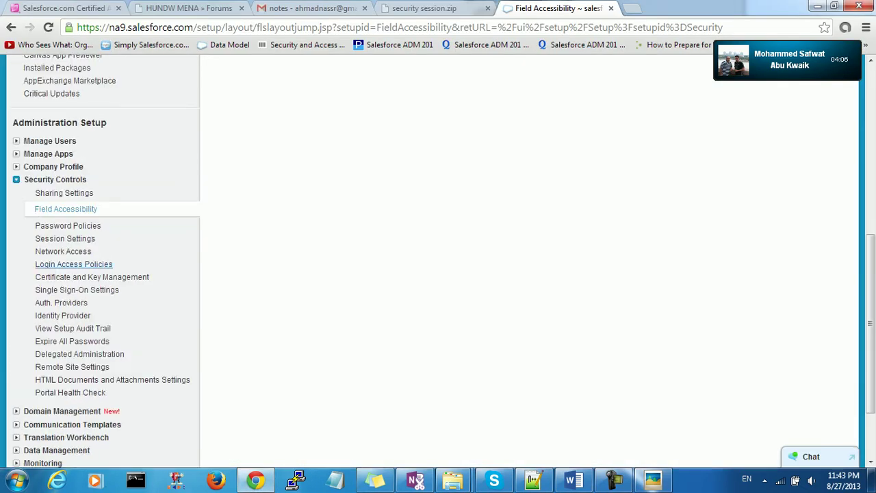
{"action": "left_click", "coordinate": [49, 140]}
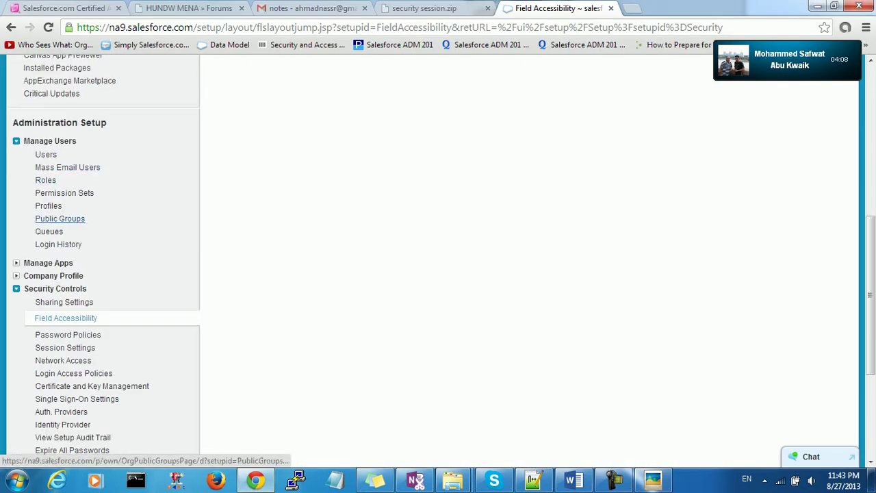
{"action": "left_click", "coordinate": [47, 205]}
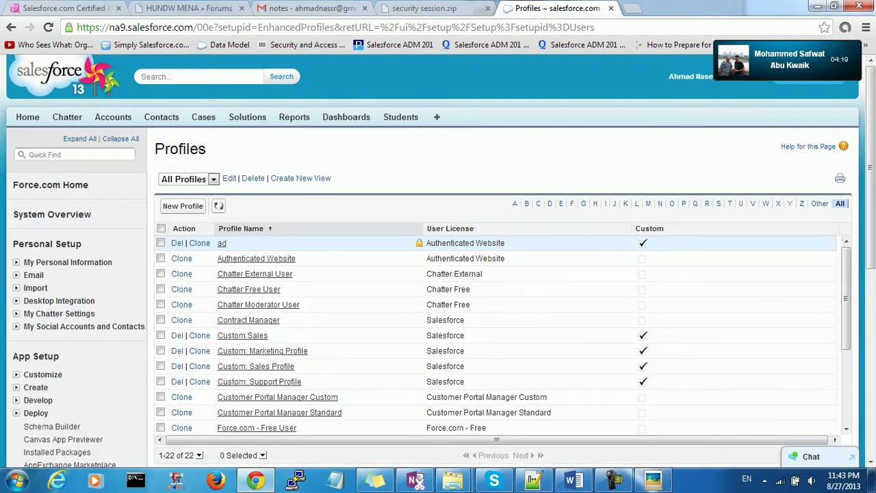
- Look through the profile list, then open the System Administrator profile with its Apps and System settings
{"action": "scroll", "coordinate": [261, 239], "scroll_direction": "down", "scroll_amount": 5}
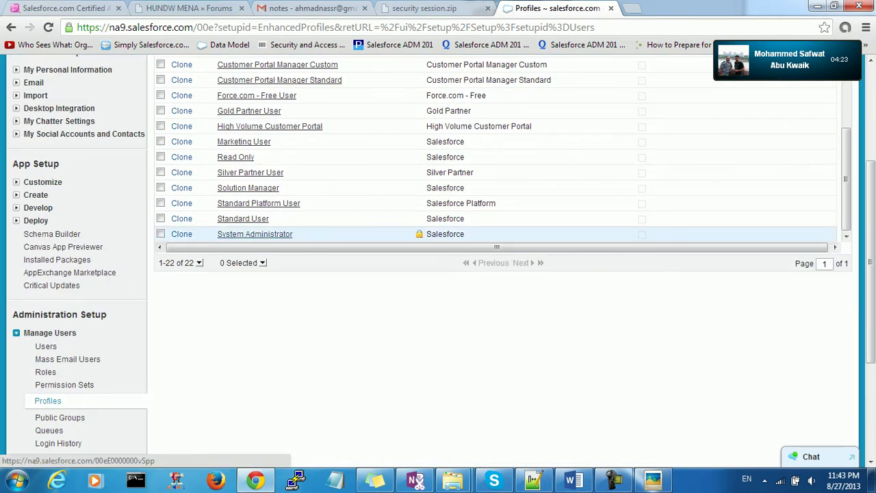
{"action": "scroll", "coordinate": [496, 233], "scroll_direction": "up", "scroll_amount": 10}
{"action": "scroll", "coordinate": [496, 294], "scroll_direction": "down", "scroll_amount": 5}
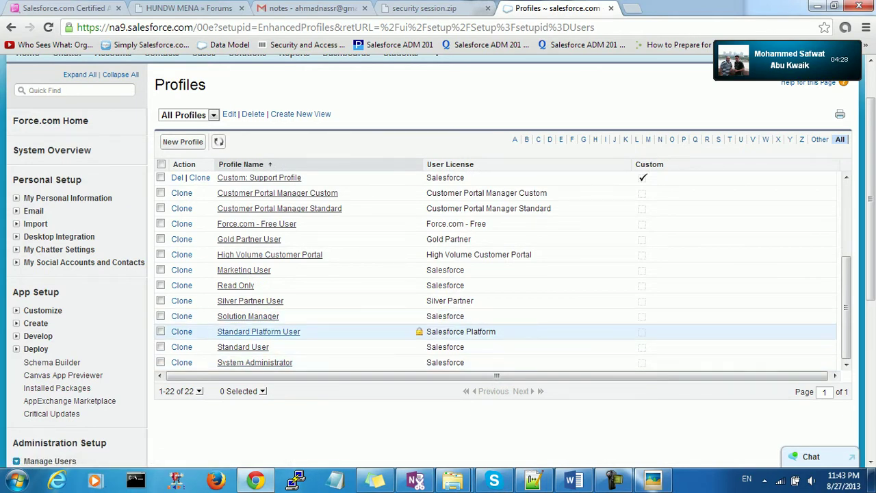
{"action": "scroll", "coordinate": [496, 274], "scroll_direction": "up", "scroll_amount": 2}
{"action": "scroll", "coordinate": [496, 273], "scroll_direction": "down", "scroll_amount": 2}
{"action": "scroll", "coordinate": [496, 328], "scroll_direction": "down", "scroll_amount": 2}
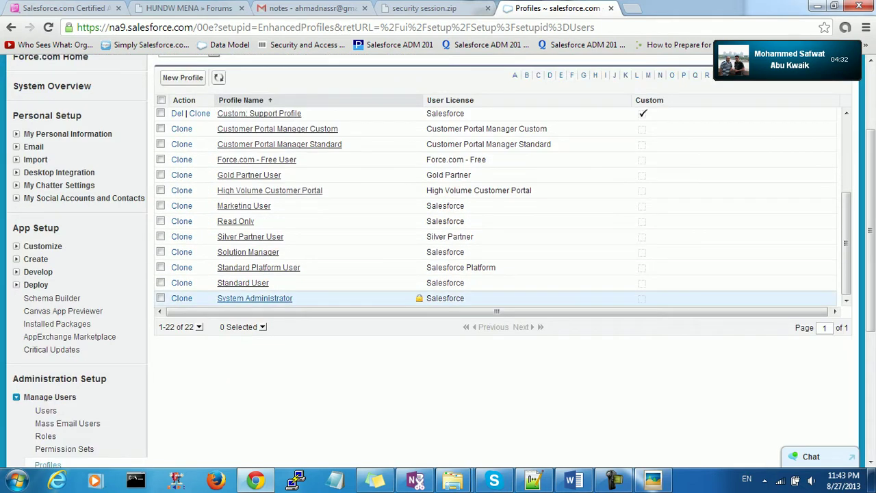
{"action": "left_click", "coordinate": [255, 298]}
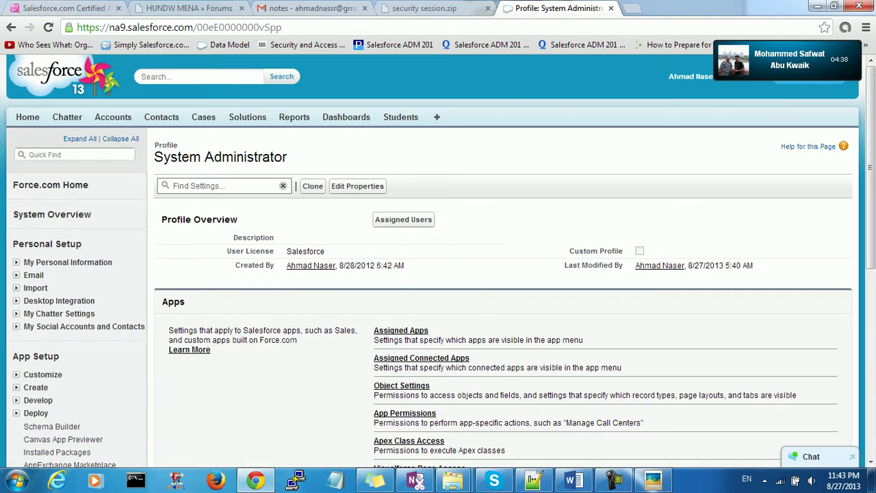
{"action": "scroll", "coordinate": [496, 274], "scroll_direction": "down", "scroll_amount": 2}
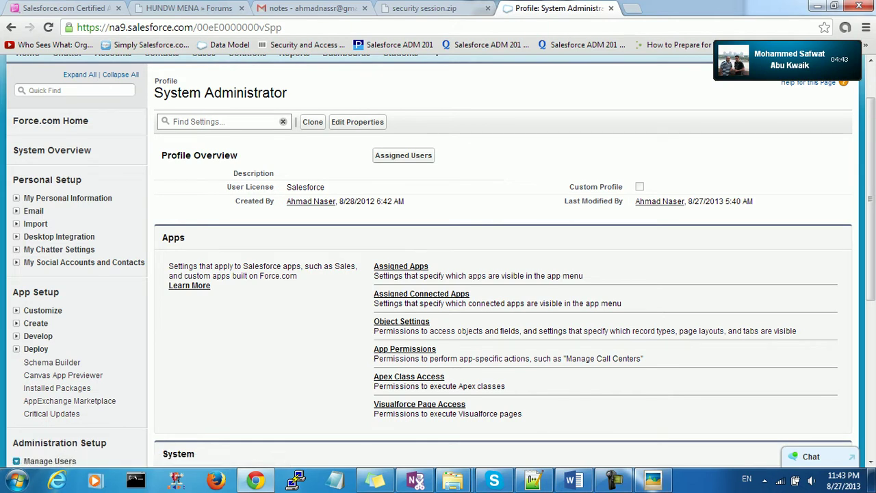
{"action": "scroll", "coordinate": [438, 274], "scroll_direction": "down", "scroll_amount": 2}
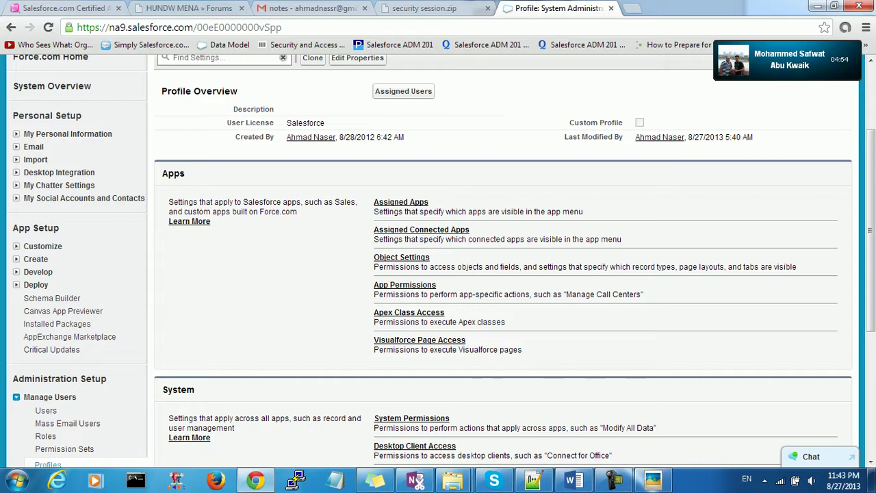
- Highlight objects, record types, page layouts and tabs in the Object Settings description, and look over the profile's Apps and System sections
{"action": "left_click_drag", "start_coordinate": [635, 266], "coordinate": [671, 267]}
{"action": "left_click_drag", "start_coordinate": [430, 267], "coordinate": [484, 267]}
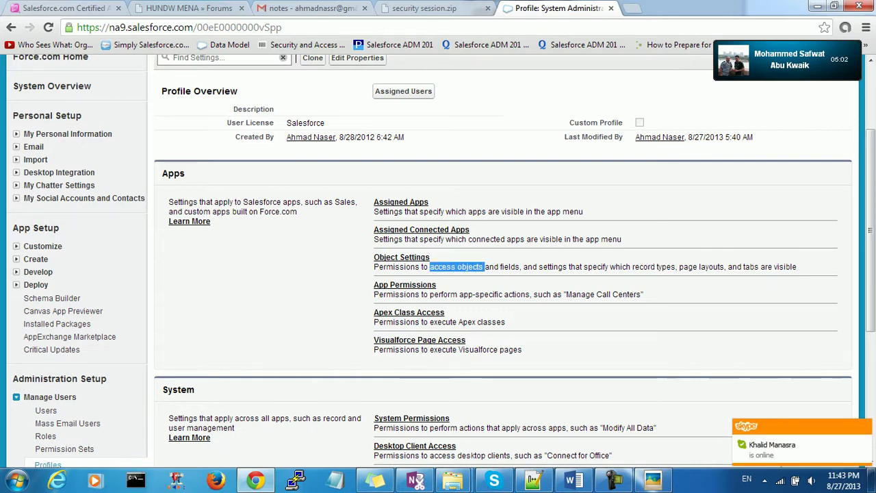
{"action": "left_click_drag", "start_coordinate": [678, 267], "coordinate": [704, 267]}
{"action": "left_click_drag", "start_coordinate": [634, 267], "coordinate": [760, 267]}
{"action": "scroll", "coordinate": [503, 260], "scroll_direction": "down", "scroll_amount": 1}
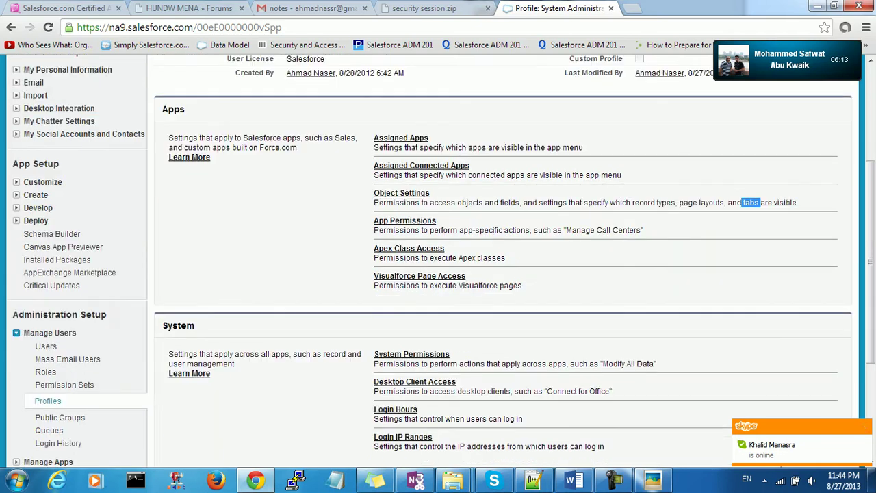
{"action": "scroll", "coordinate": [503, 260], "scroll_direction": "up", "scroll_amount": 1}
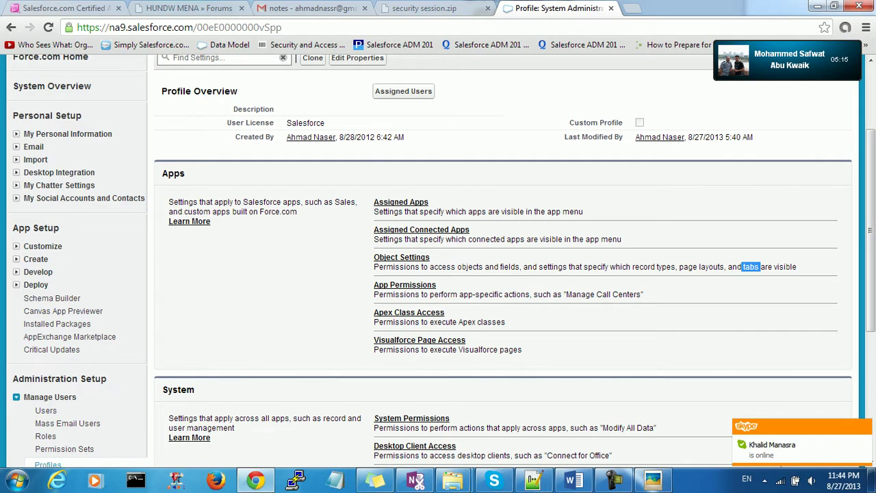
{"action": "scroll", "coordinate": [503, 260], "scroll_direction": "down", "scroll_amount": 1}
{"action": "scroll", "coordinate": [503, 260], "scroll_direction": "down", "scroll_amount": 1}
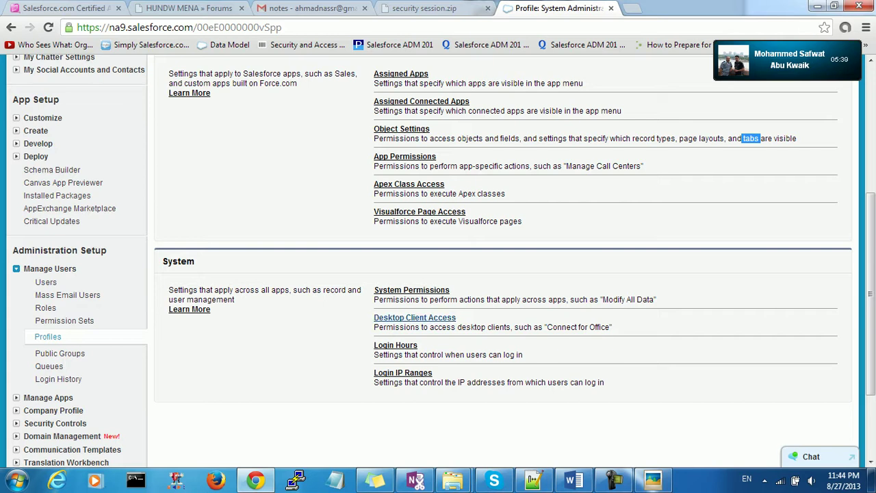
- Open the System Administrator profile's System Permissions and highlight the View All Data permission in the list
{"action": "left_click", "coordinate": [411, 290]}
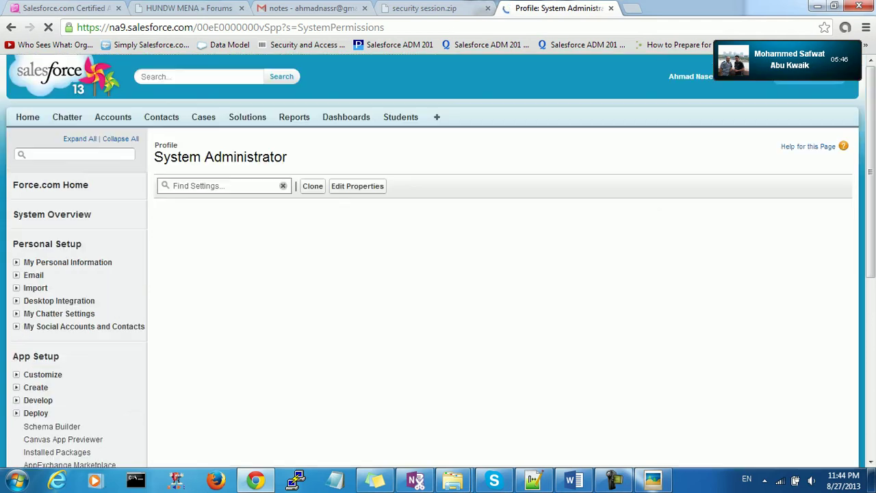
{"action": "scroll", "coordinate": [499, 273], "scroll_direction": "down", "scroll_amount": 5}
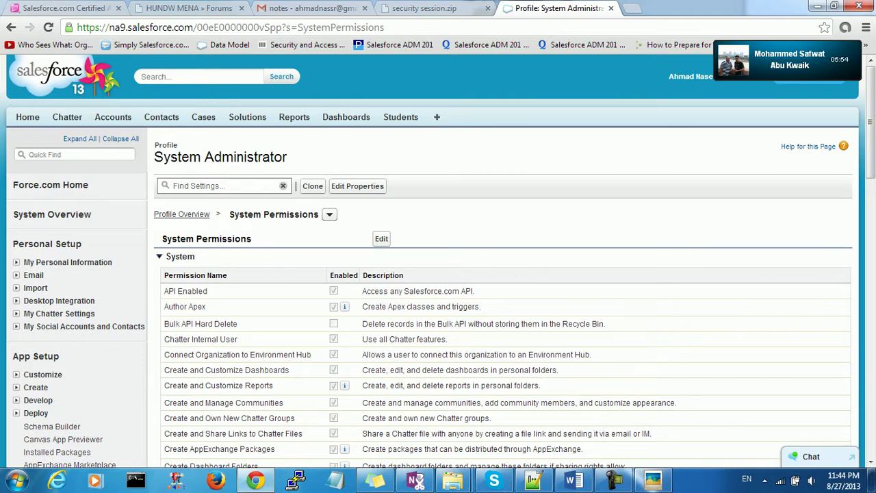
{"action": "scroll", "coordinate": [500, 274], "scroll_direction": "down", "scroll_amount": 15}
{"action": "scroll", "coordinate": [500, 274], "scroll_direction": "down", "scroll_amount": 5}
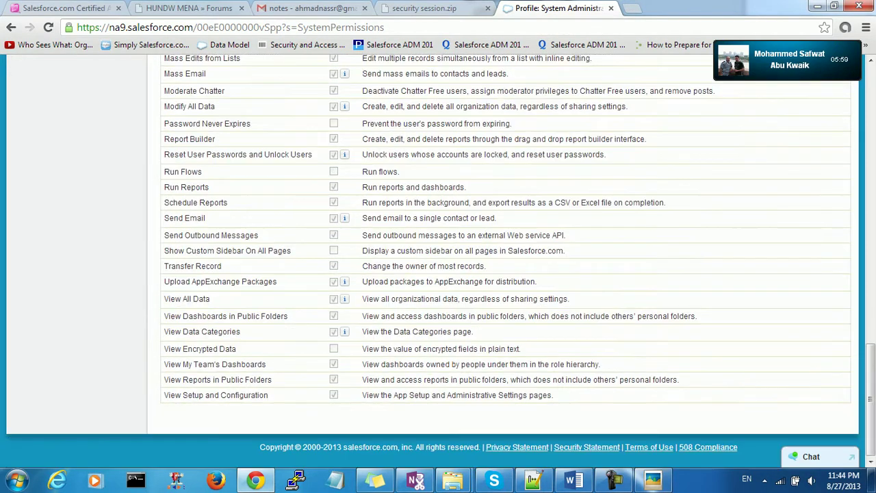
{"action": "left_click_drag", "start_coordinate": [210, 299], "coordinate": [164, 299]}
{"action": "left_click", "coordinate": [168, 298]}
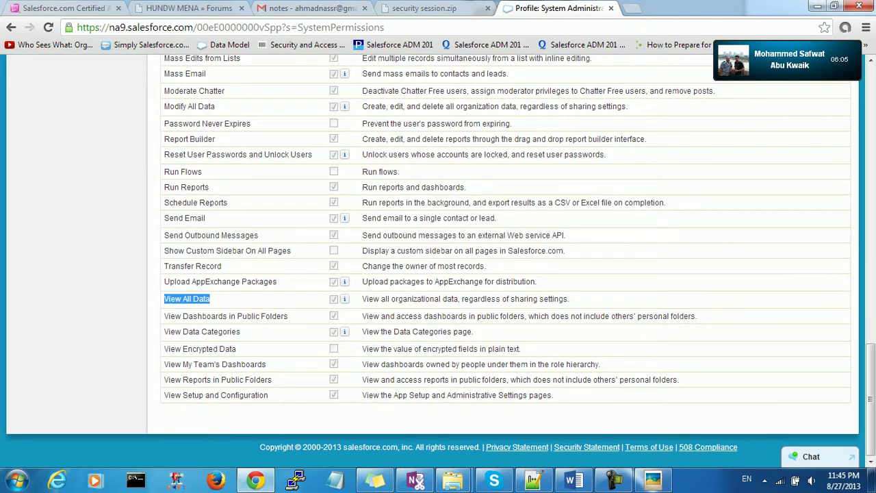
{"action": "left_click", "coordinate": [165, 298]}
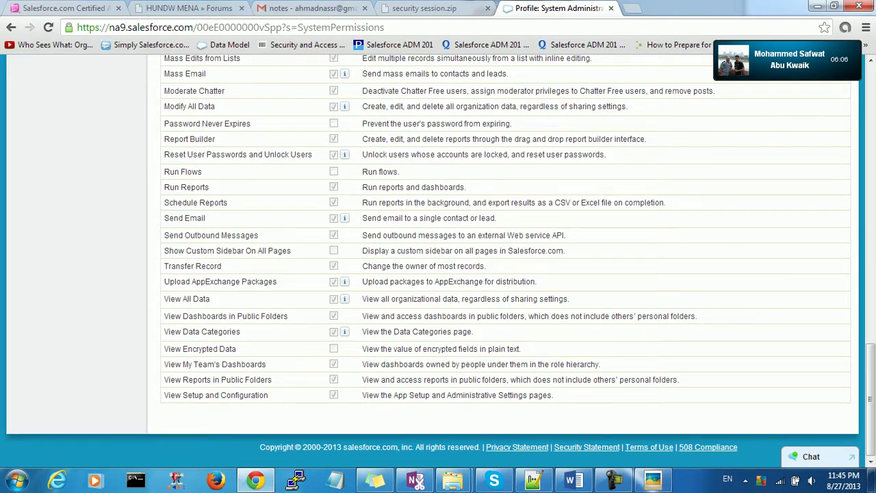
{"action": "left_click_drag", "start_coordinate": [210, 298], "coordinate": [164, 299]}
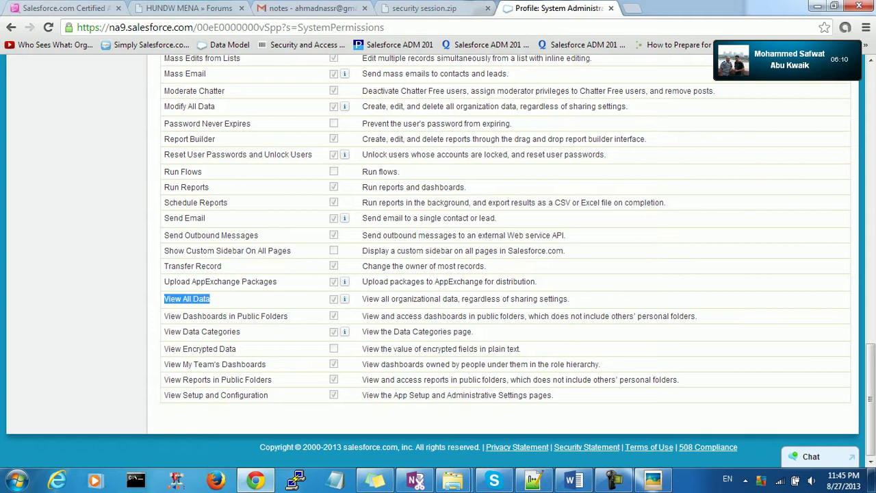
{"action": "left_click", "coordinate": [164, 299]}
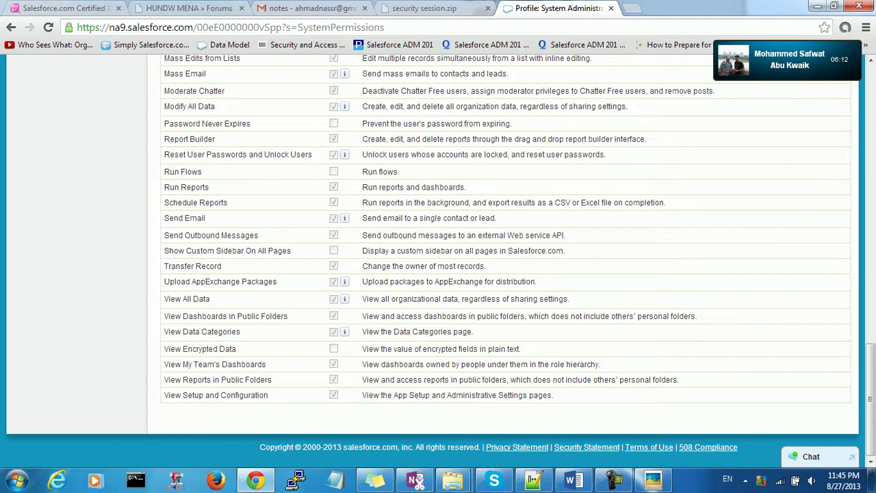
{"action": "left_click_drag", "start_coordinate": [169, 299], "coordinate": [205, 298]}
{"action": "left_click", "coordinate": [210, 298]}
- Look through the full list of system permissions, from API Enabled to View Setup and Configuration
{"action": "left_click_drag", "start_coordinate": [205, 395], "coordinate": [205, 100]}
{"action": "scroll", "coordinate": [205, 139], "scroll_direction": "up", "scroll_amount": 9}
{"action": "left_click", "coordinate": [206, 100]}
{"action": "scroll", "coordinate": [506, 260], "scroll_direction": "up", "scroll_amount": 4}
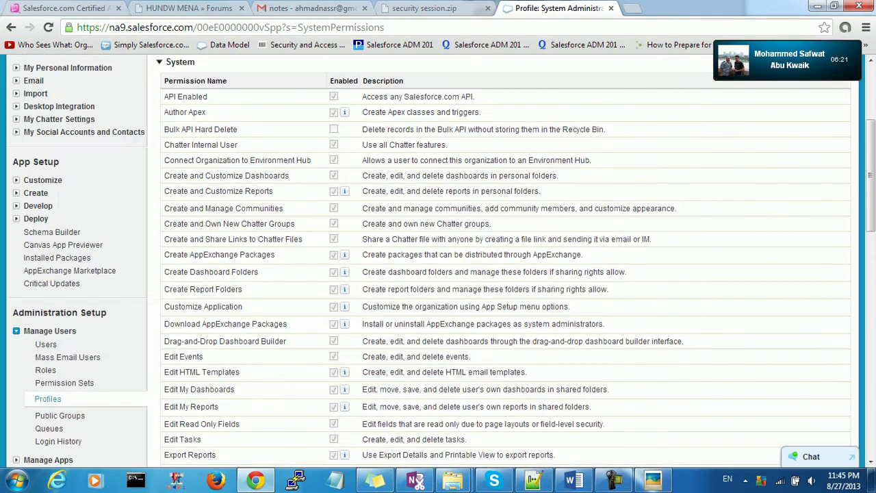
{"action": "scroll", "coordinate": [507, 260], "scroll_direction": "down", "scroll_amount": 12}
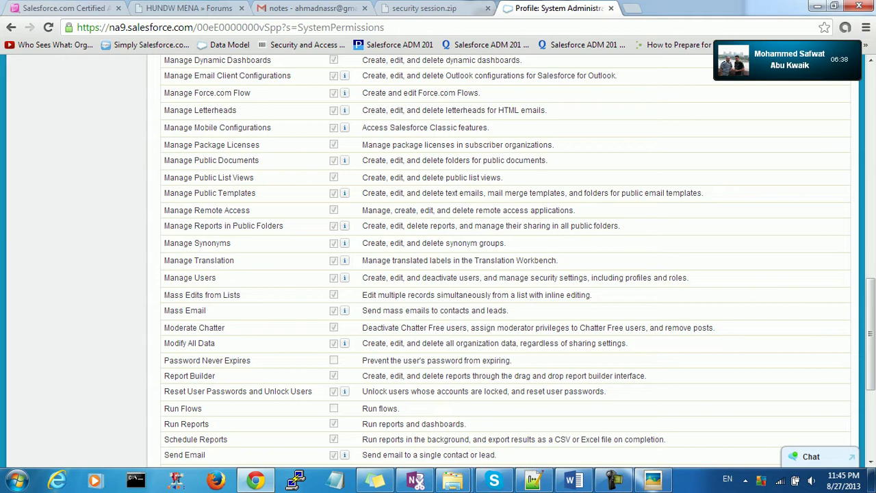
{"action": "scroll", "coordinate": [506, 260], "scroll_direction": "up", "scroll_amount": 15}
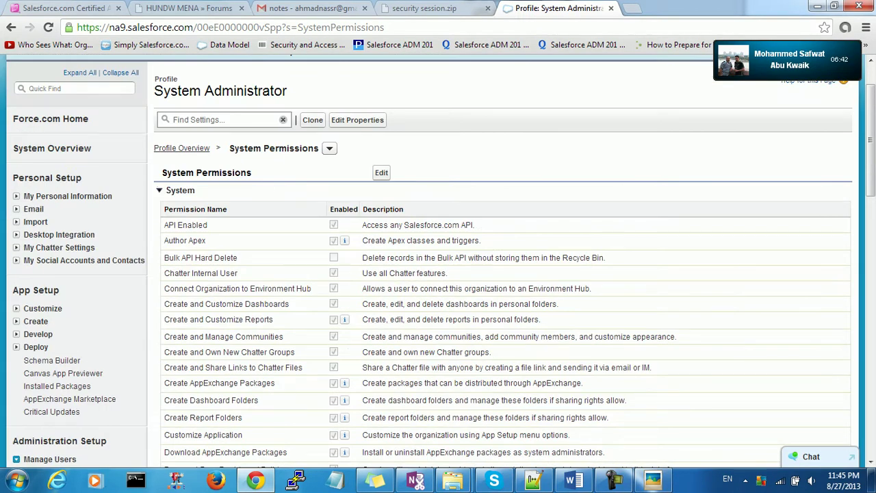
{"action": "scroll", "coordinate": [506, 260], "scroll_direction": "down", "scroll_amount": 15}
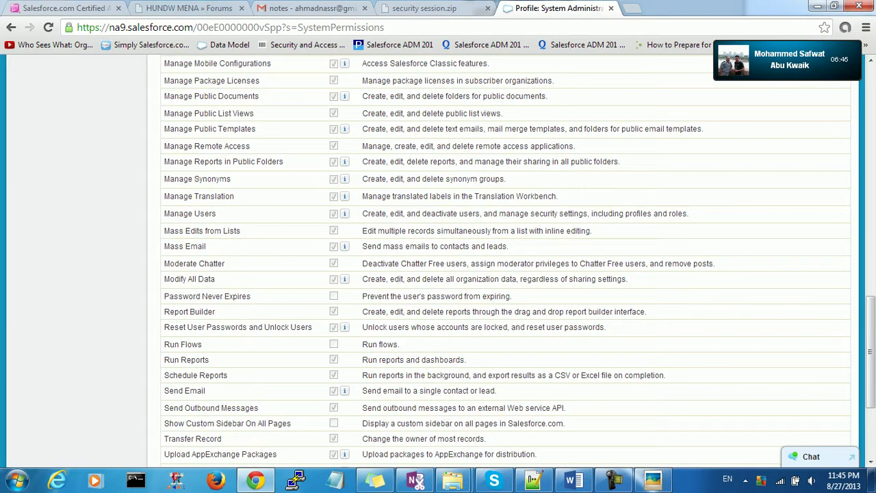
{"action": "scroll", "coordinate": [506, 260], "scroll_direction": "down", "scroll_amount": 3}
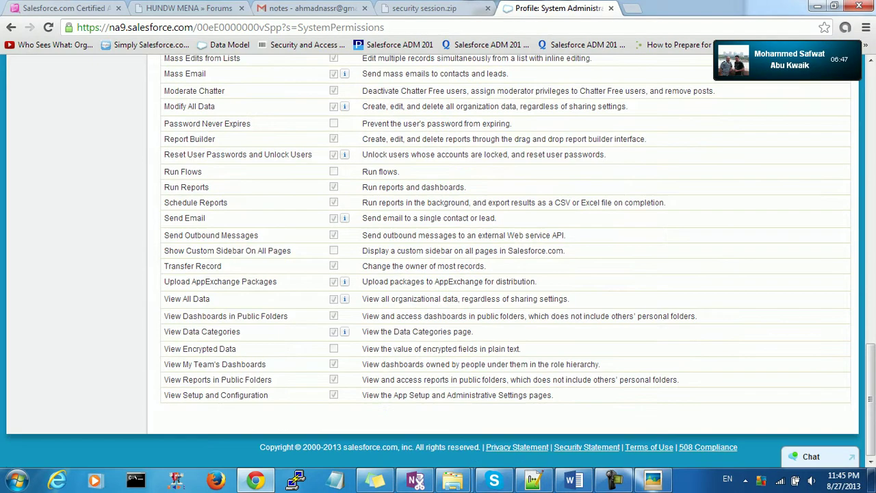
- Highlight the View All Data and Modify All Data permissions in turn to compare them
{"action": "left_click_drag", "start_coordinate": [211, 298], "coordinate": [164, 298]}
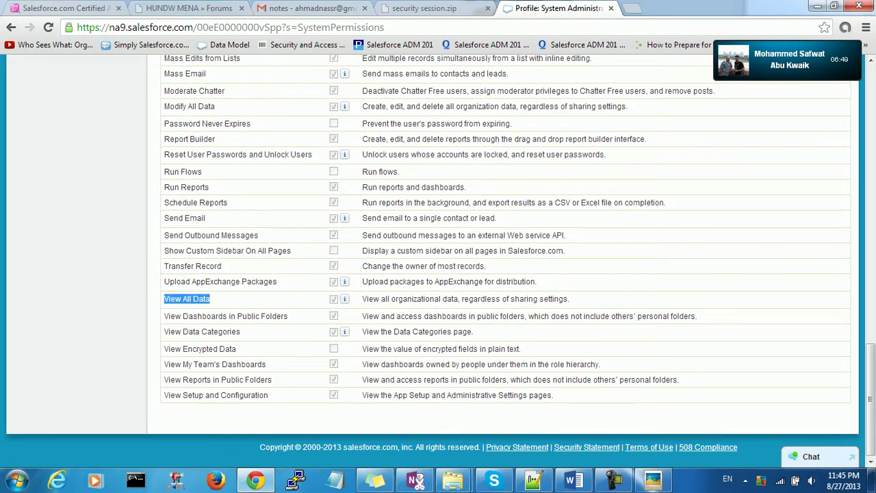
{"action": "scroll", "coordinate": [164, 298], "scroll_direction": "up", "scroll_amount": 2}
{"action": "left_click_drag", "start_coordinate": [164, 234], "coordinate": [215, 234]}
{"action": "left_click", "coordinate": [215, 234]}
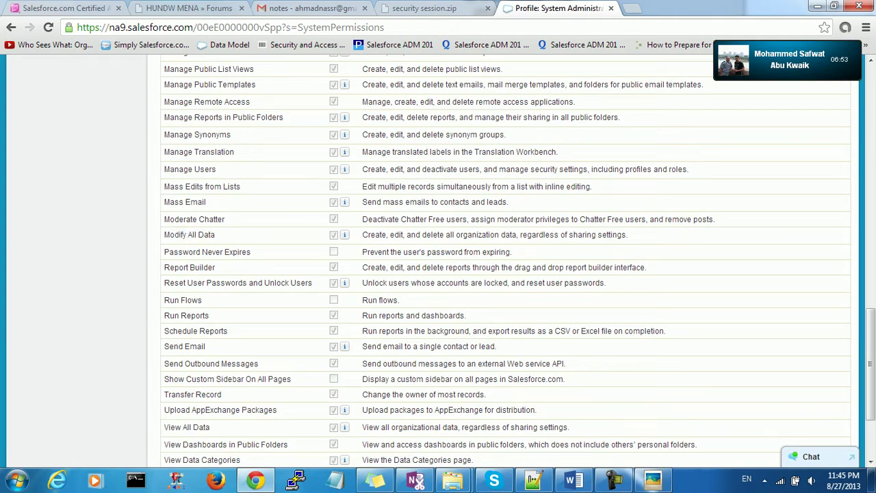
{"action": "mouse_move", "coordinate": [215, 235]}
{"action": "left_mouse_down"}
{"action": "mouse_move", "coordinate": [169, 234]}
{"action": "mouse_move", "coordinate": [215, 235]}
{"action": "left_mouse_up"}
{"action": "left_click", "coordinate": [169, 234]}
{"action": "scroll", "coordinate": [215, 235], "scroll_direction": "down", "scroll_amount": 2}
{"action": "left_click_drag", "start_coordinate": [164, 298], "coordinate": [210, 298]}
{"action": "scroll", "coordinate": [210, 298], "scroll_direction": "up", "scroll_amount": 1}
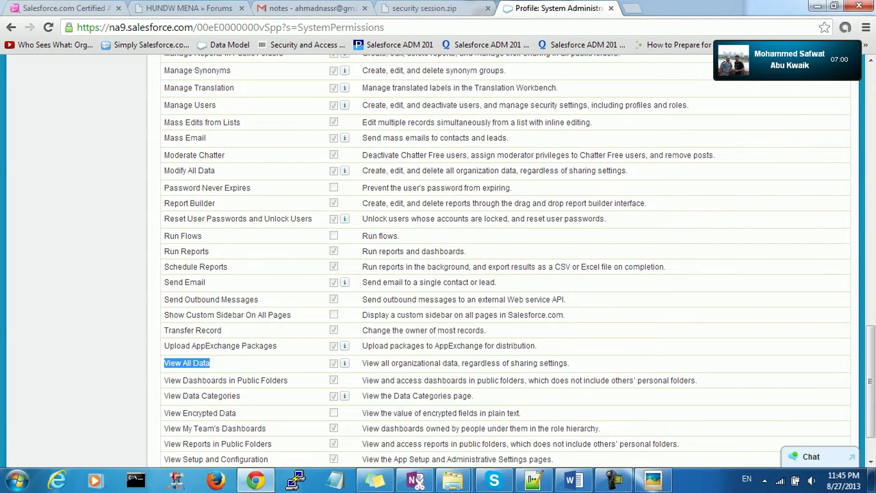
{"action": "left_click_drag", "start_coordinate": [165, 170], "coordinate": [215, 171]}
{"action": "scroll", "coordinate": [438, 260], "scroll_direction": "up", "scroll_amount": 6}
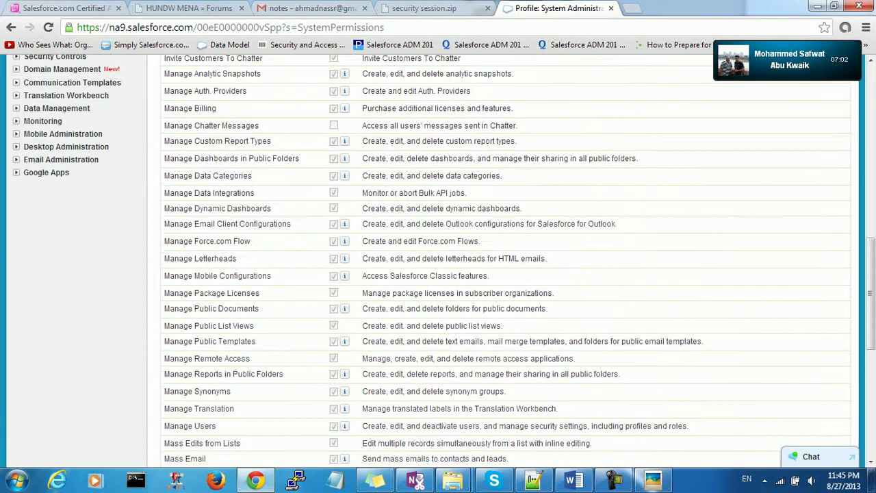
{"action": "scroll", "coordinate": [438, 260], "scroll_direction": "up", "scroll_amount": 3}
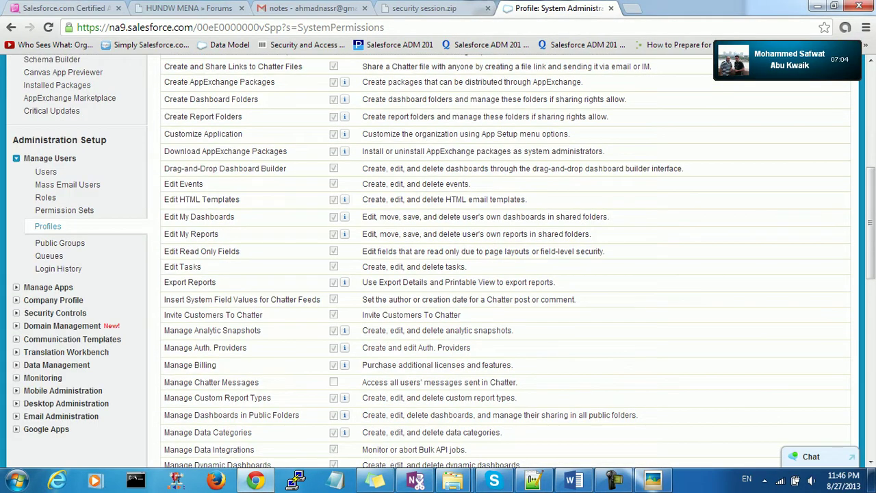
- Switch to the Security-and-Access (2).docx document in Word and zoom it to 150%
{"action": "left_click", "coordinate": [452, 480]}
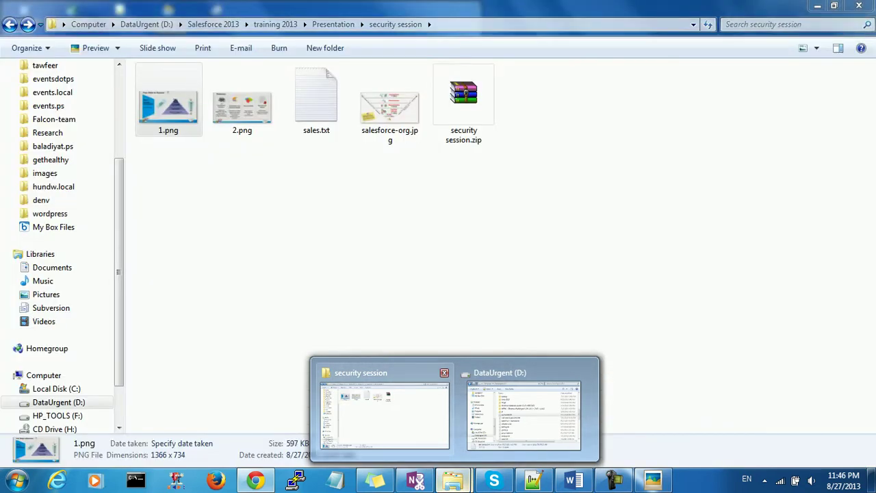
{"action": "left_click", "coordinate": [384, 411]}
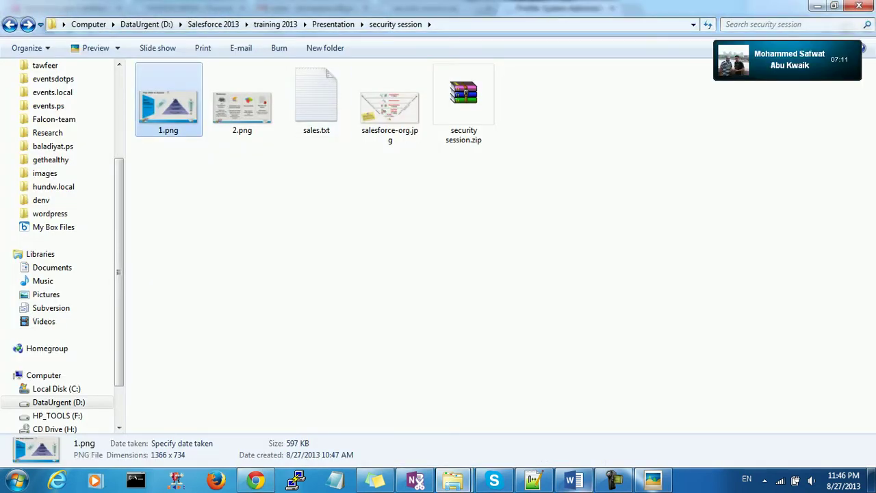
{"action": "left_click", "coordinate": [573, 480]}
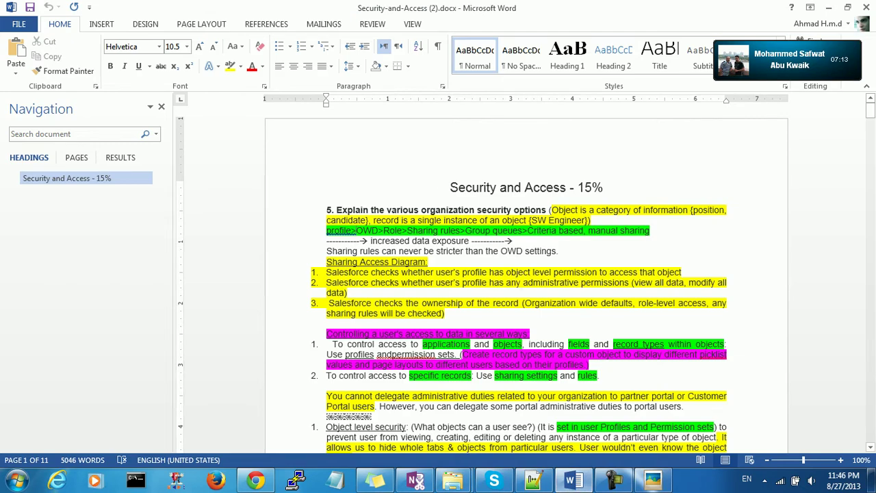
{"action": "left_click", "coordinate": [840, 460]}
{"action": "left_click", "coordinate": [840, 460]}
{"action": "left_click", "coordinate": [840, 460]}
{"action": "left_click", "coordinate": [840, 460]}
{"action": "left_click", "coordinate": [840, 459]}
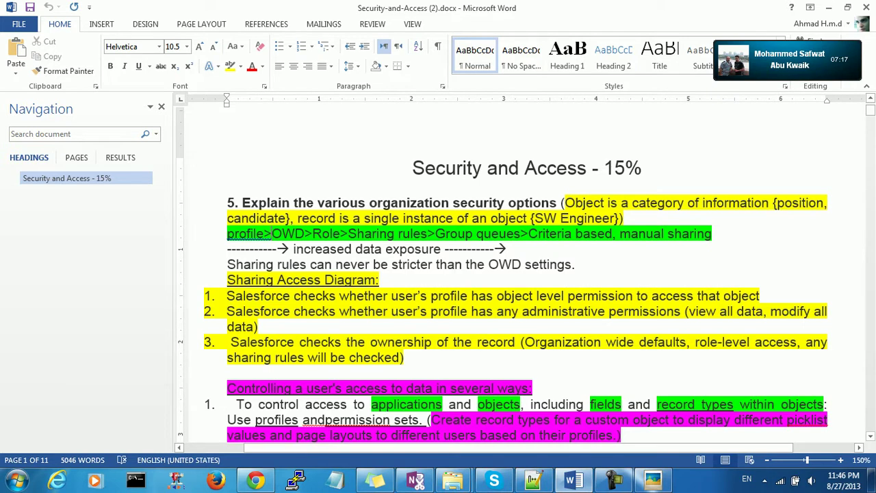
- Highlight the data exposure sequence from profile and OWD through to criteria based, manual sharing in the notes
{"action": "left_click_drag", "start_coordinate": [227, 233], "coordinate": [304, 234]}
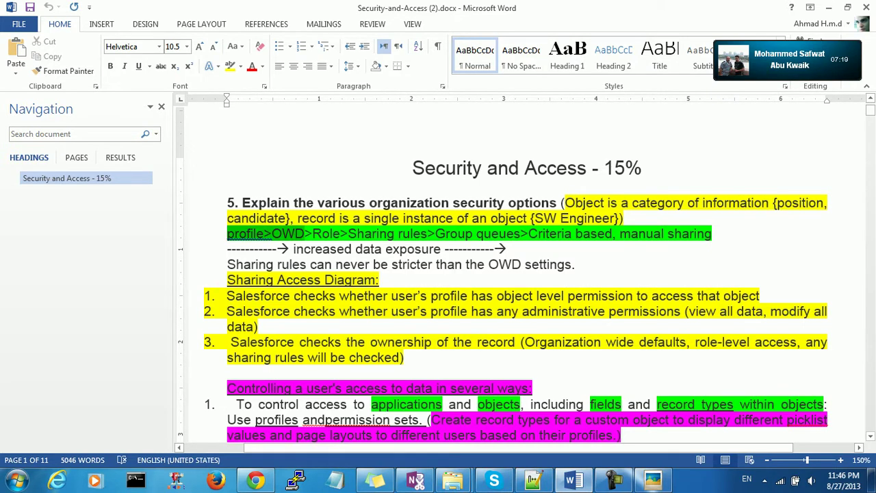
{"action": "left_click", "coordinate": [239, 233]}
{"action": "double_click", "coordinate": [245, 233]}
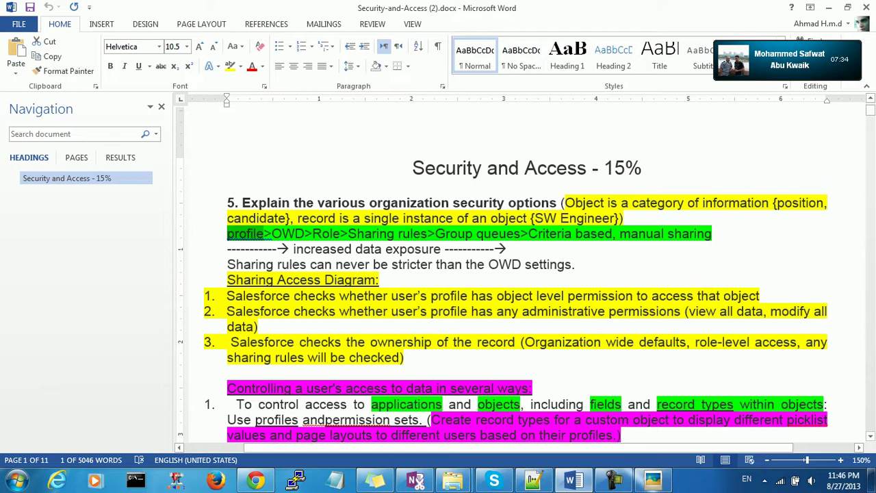
{"action": "left_click_drag", "start_coordinate": [712, 233], "coordinate": [227, 234]}
{"action": "left_click", "coordinate": [422, 249]}
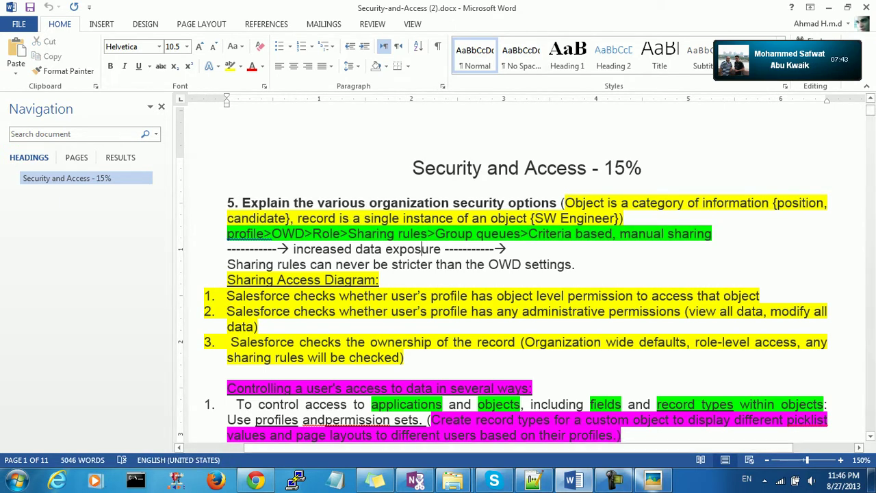
{"action": "left_click_drag", "start_coordinate": [713, 234], "coordinate": [228, 233]}
{"action": "left_click", "coordinate": [391, 264]}
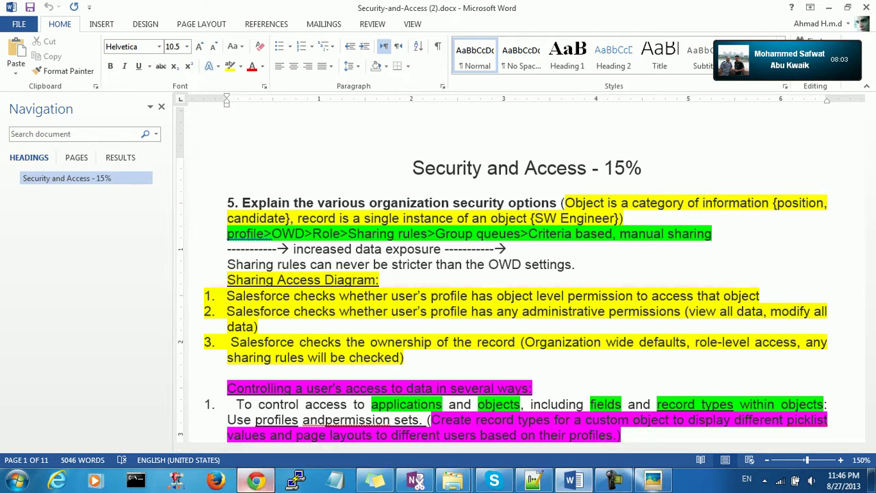
- Switch back to the System Permissions list in Chrome and highlight parts of the Modify All Data description, including "sharing settings"
{"action": "left_click", "coordinate": [255, 480]}
{"action": "scroll", "coordinate": [506, 260], "scroll_direction": "down", "scroll_amount": 8}
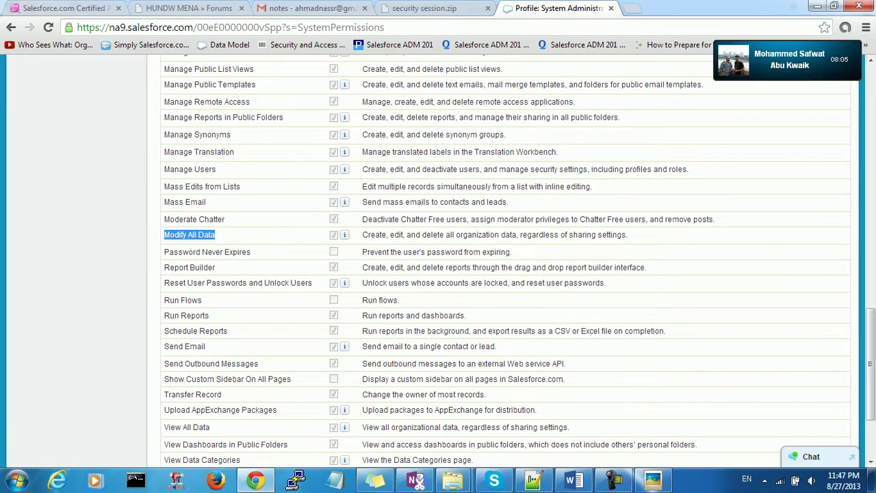
{"action": "left_click", "coordinate": [630, 267]}
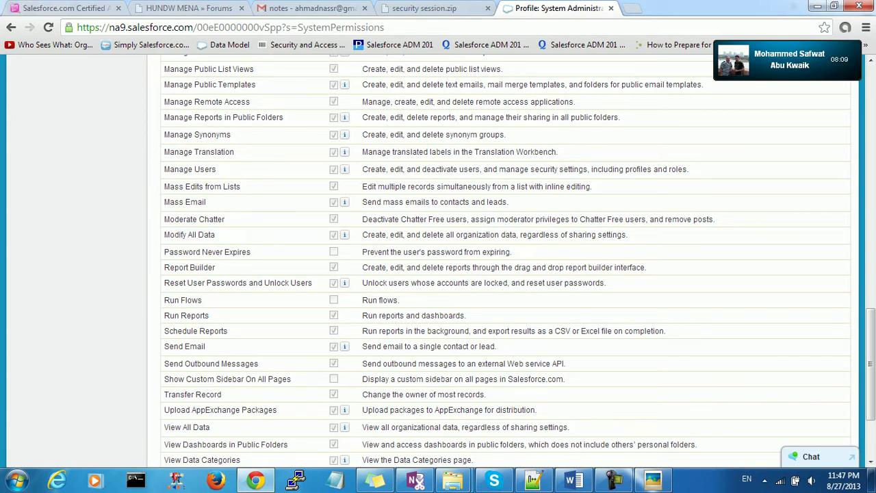
{"action": "left_click_drag", "start_coordinate": [367, 235], "coordinate": [411, 234]}
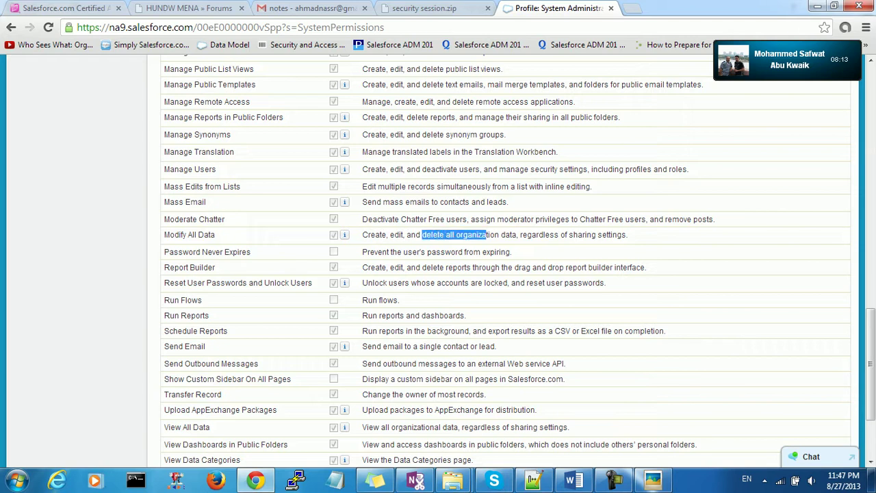
{"action": "left_click_drag", "start_coordinate": [569, 235], "coordinate": [627, 235]}
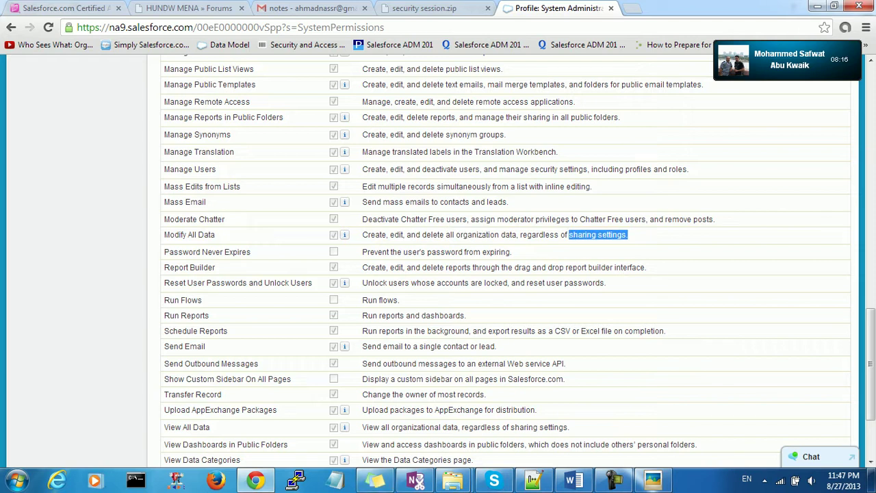
- Return to the Word notes and highlight the sequence from OWD to manual sharing, plus the word "profile"
{"action": "left_click", "coordinate": [574, 479]}
{"action": "left_click_drag", "start_coordinate": [272, 234], "coordinate": [712, 234]}
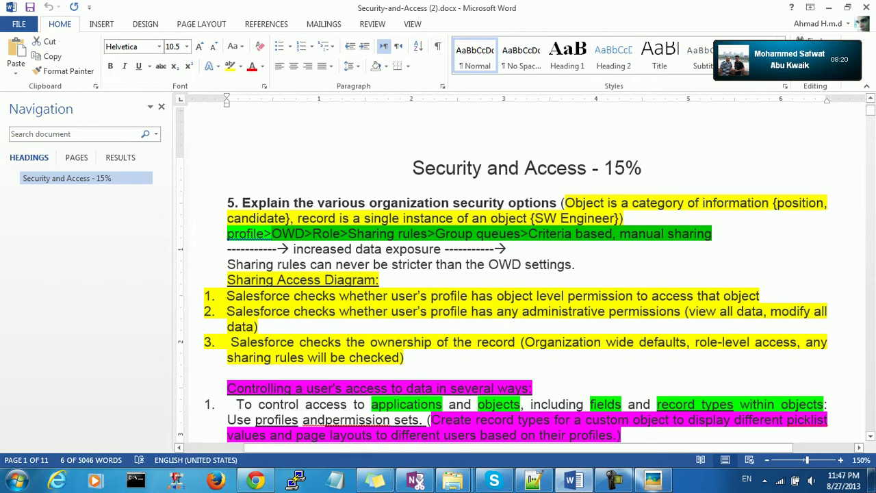
{"action": "double_click", "coordinate": [246, 233]}
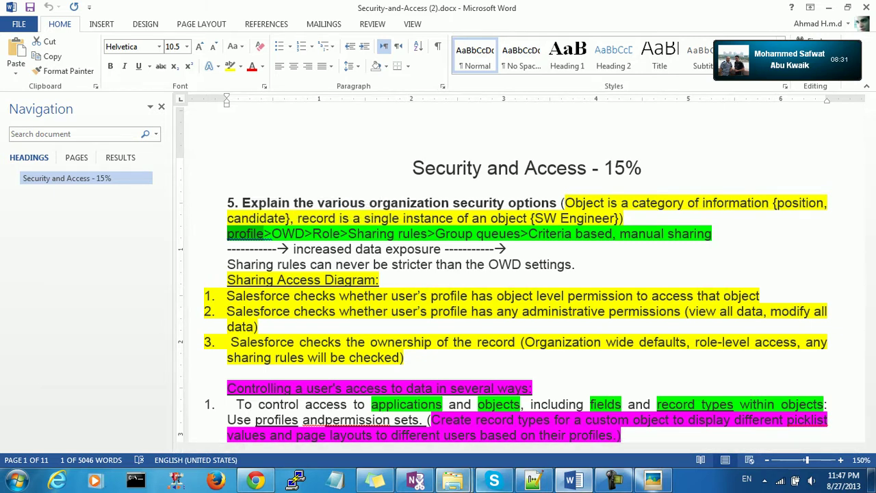
- Open the salesforce-org.jpg access pyramid from the security session folder and zoom it until the whole diagram is readable
{"action": "left_click", "coordinate": [452, 480]}
{"action": "left_click", "coordinate": [384, 414]}
{"action": "double_click", "coordinate": [389, 110]}
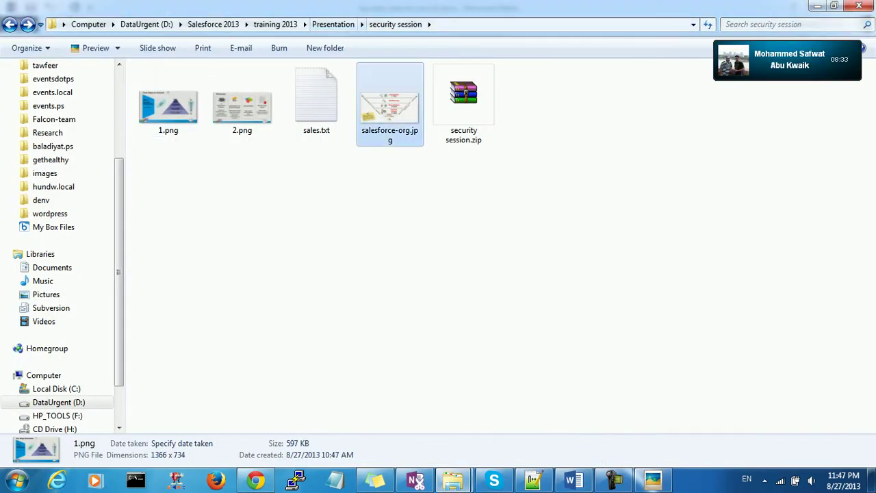
{"action": "scroll", "coordinate": [488, 186], "scroll_direction": "up", "scroll_amount": 5}
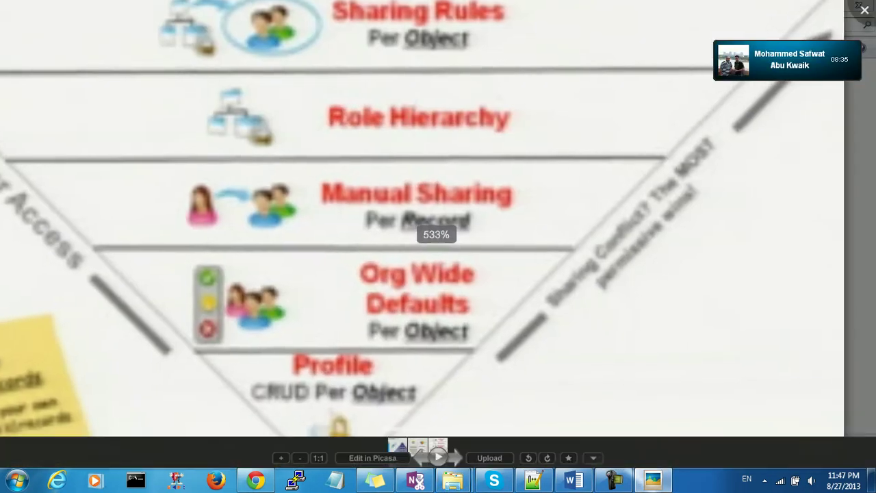
{"action": "scroll", "coordinate": [428, 249], "scroll_direction": "down", "scroll_amount": 4}
{"action": "scroll", "coordinate": [427, 248], "scroll_direction": "down", "scroll_amount": 1}
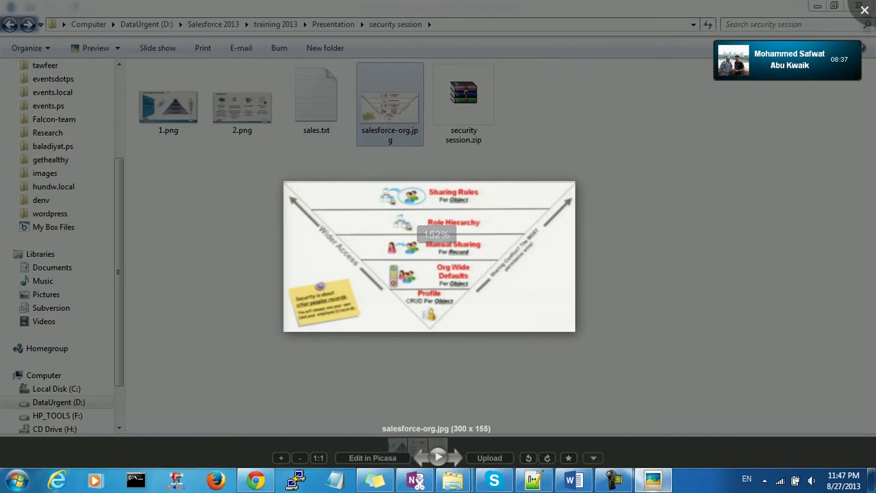
{"action": "scroll", "coordinate": [429, 257], "scroll_direction": "up", "scroll_amount": 1}
{"action": "scroll", "coordinate": [436, 235], "scroll_direction": "up", "scroll_amount": 4}
{"action": "scroll", "coordinate": [436, 235], "scroll_direction": "down", "scroll_amount": 2}
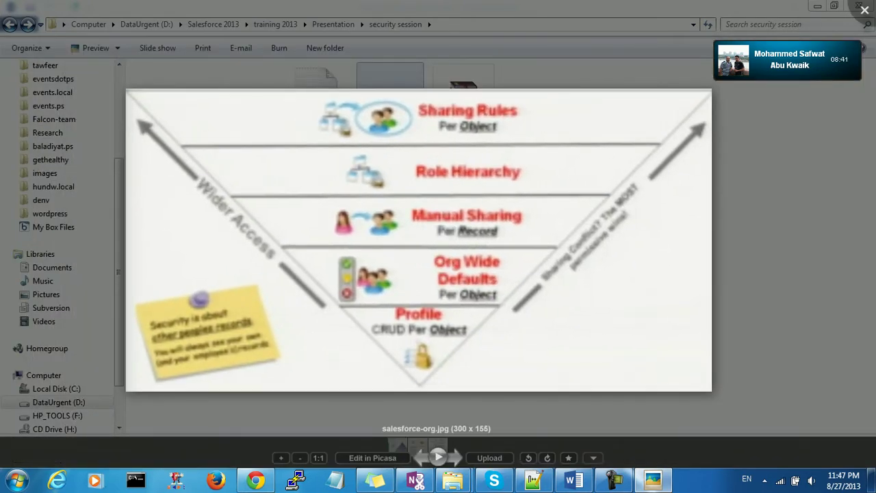
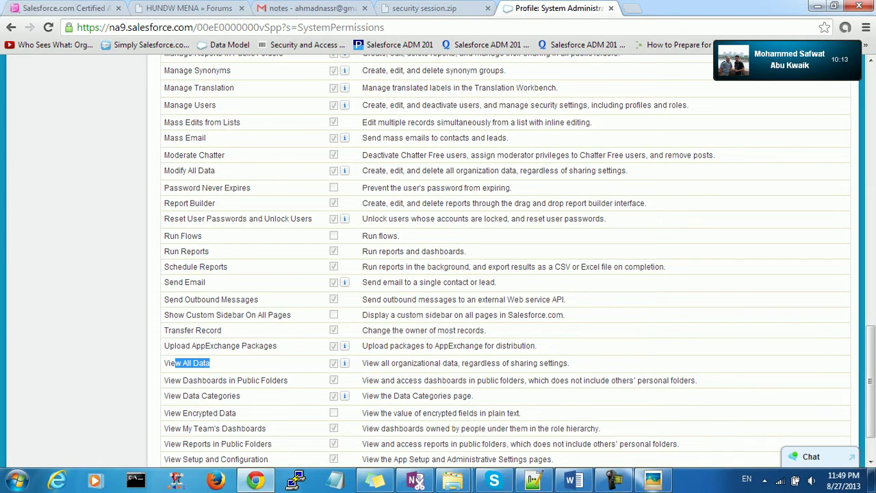
- Review the profile's System Permissions list in Chrome from View All Data up to the start, highlighting the Modify All Data permission
{"action": "scroll", "coordinate": [498, 260], "scroll_direction": "up", "scroll_amount": 4}
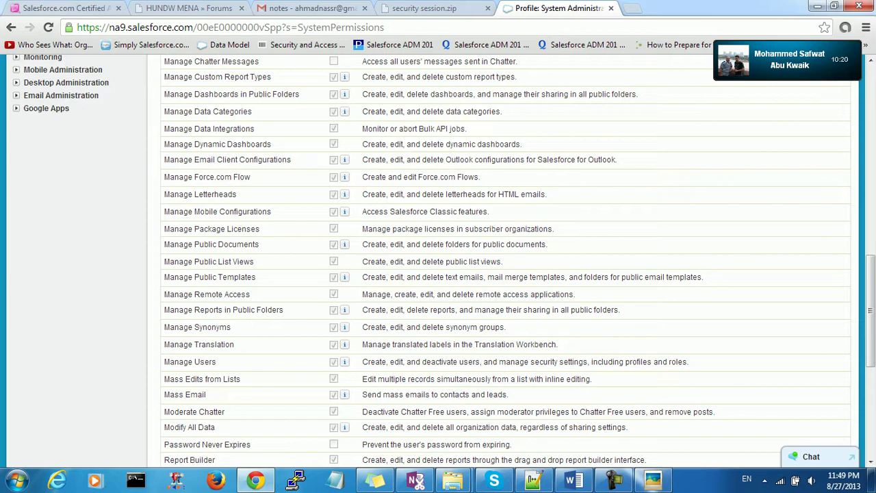
{"action": "scroll", "coordinate": [499, 260], "scroll_direction": "down", "scroll_amount": 2}
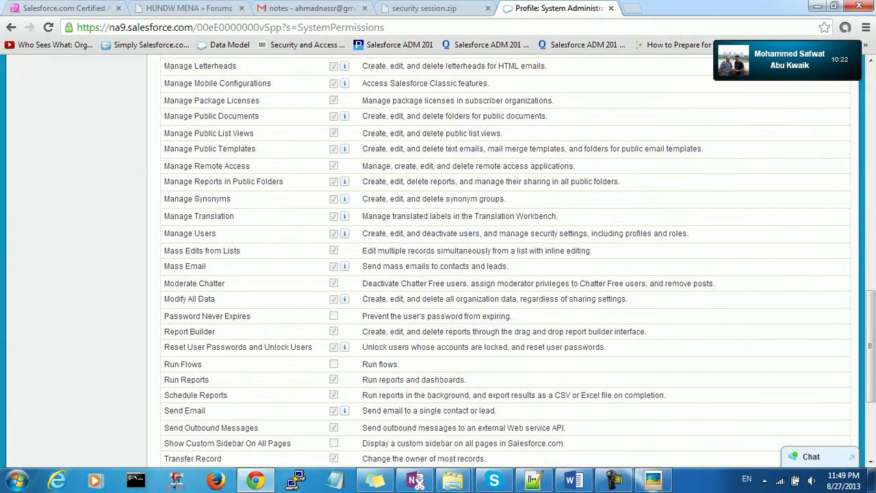
{"action": "scroll", "coordinate": [498, 260], "scroll_direction": "down", "scroll_amount": 2}
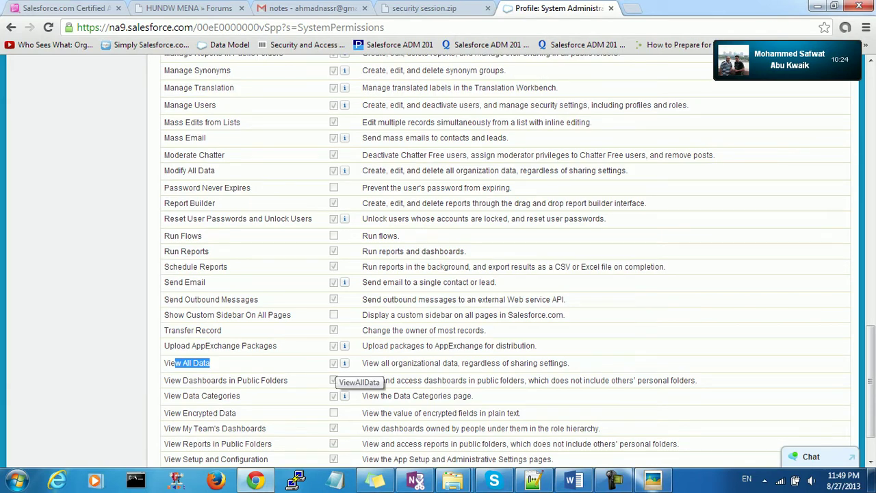
{"action": "scroll", "coordinate": [499, 260], "scroll_direction": "up", "scroll_amount": 10}
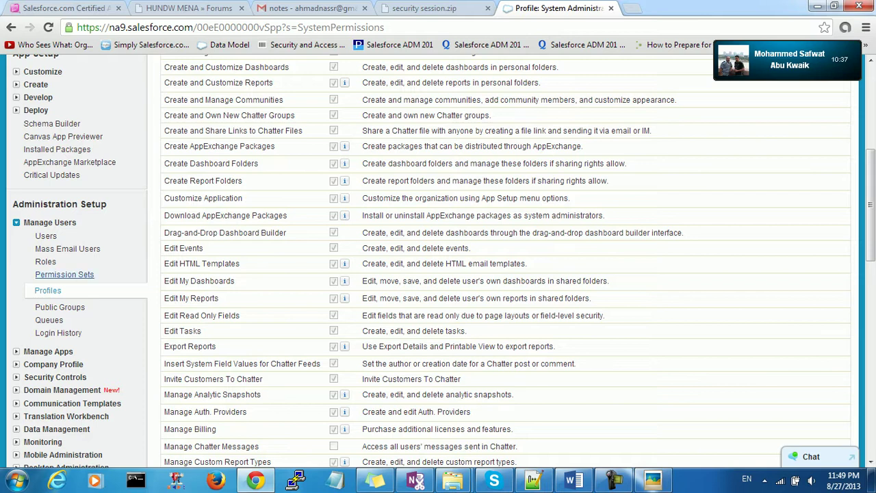
{"action": "scroll", "coordinate": [68, 250], "scroll_direction": "down", "scroll_amount": 1}
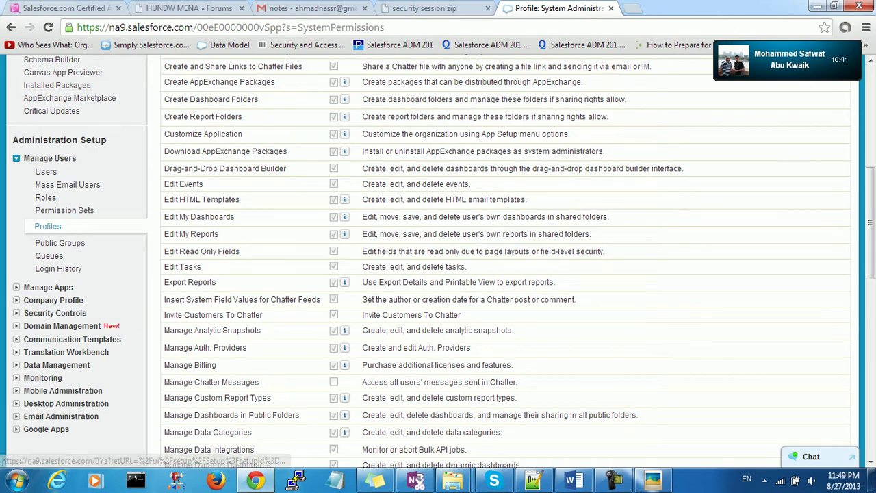
{"action": "scroll", "coordinate": [48, 227], "scroll_direction": "down", "scroll_amount": 6}
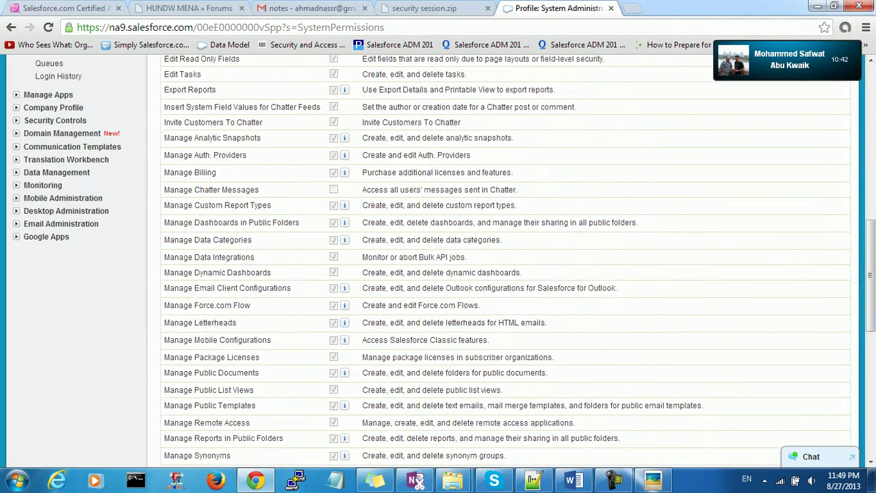
{"action": "scroll", "coordinate": [438, 260], "scroll_direction": "down", "scroll_amount": 4}
{"action": "left_click_drag", "start_coordinate": [168, 298], "coordinate": [210, 299]}
{"action": "scroll", "coordinate": [438, 260], "scroll_direction": "up", "scroll_amount": 9}
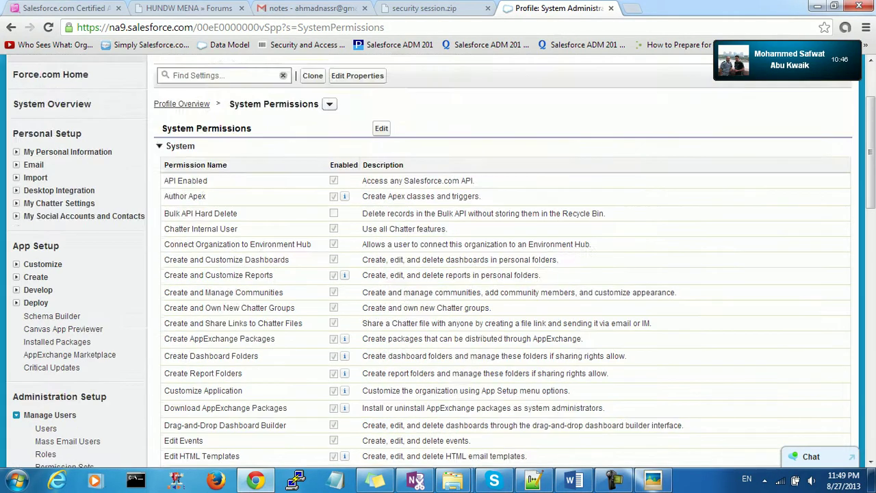
{"action": "scroll", "coordinate": [507, 260], "scroll_direction": "down", "scroll_amount": 3}
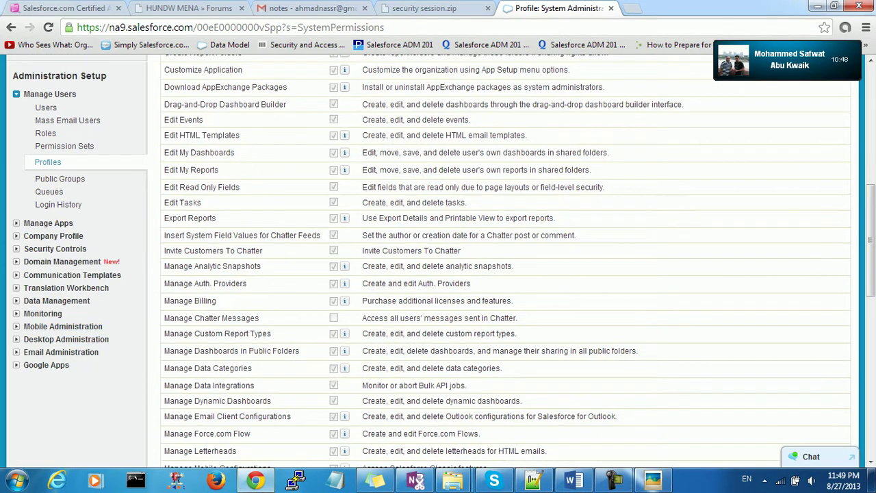
- Open Field Accessibility under Security Controls for the Account object and view it by fields
{"action": "left_click", "coordinate": [54, 248]}
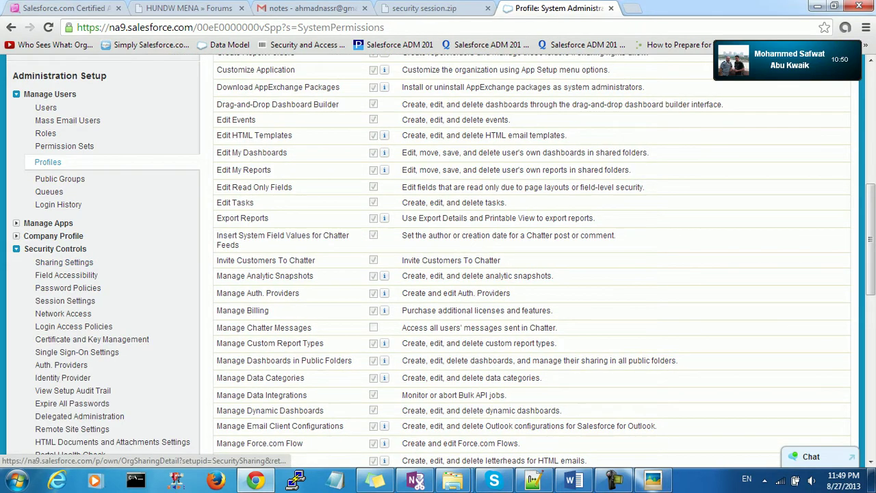
{"action": "left_click", "coordinate": [66, 275]}
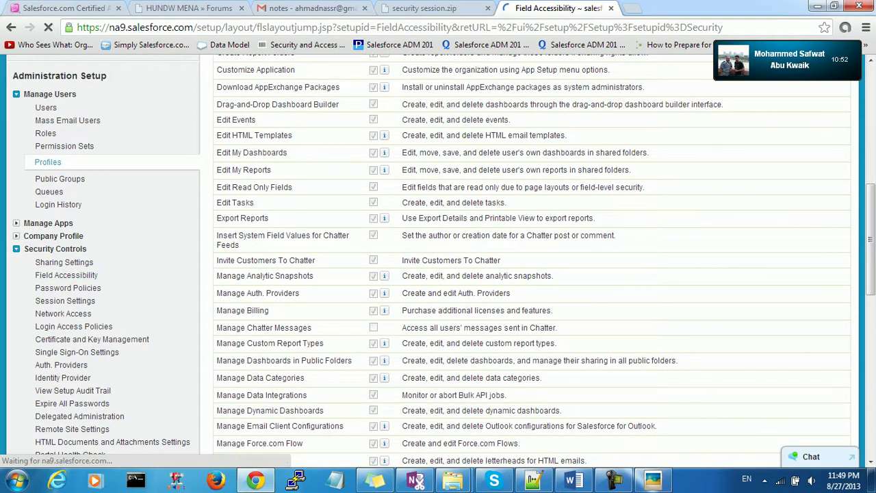
{"action": "left_click", "coordinate": [239, 204]}
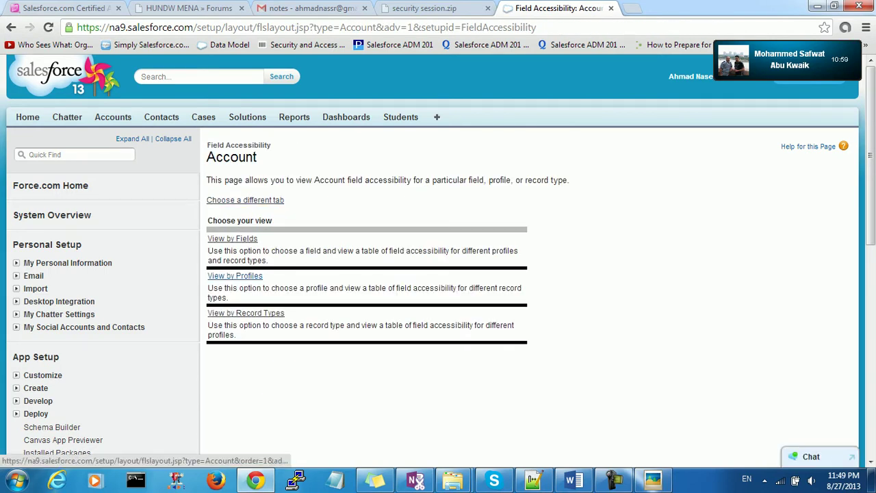
{"action": "left_click", "coordinate": [232, 238]}
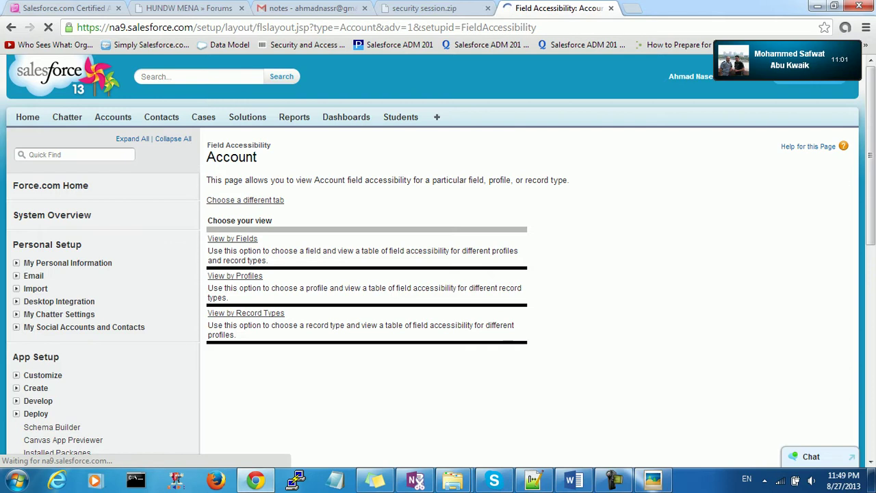
- Choose the Fax field and examine its accessibility across profiles and record types
{"action": "left_click", "coordinate": [465, 271]}
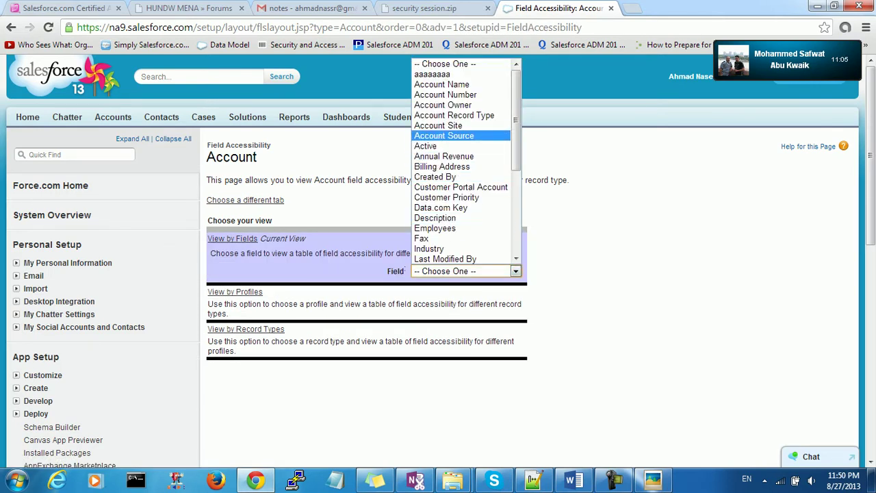
{"action": "scroll", "coordinate": [459, 174], "scroll_direction": "down", "scroll_amount": 2}
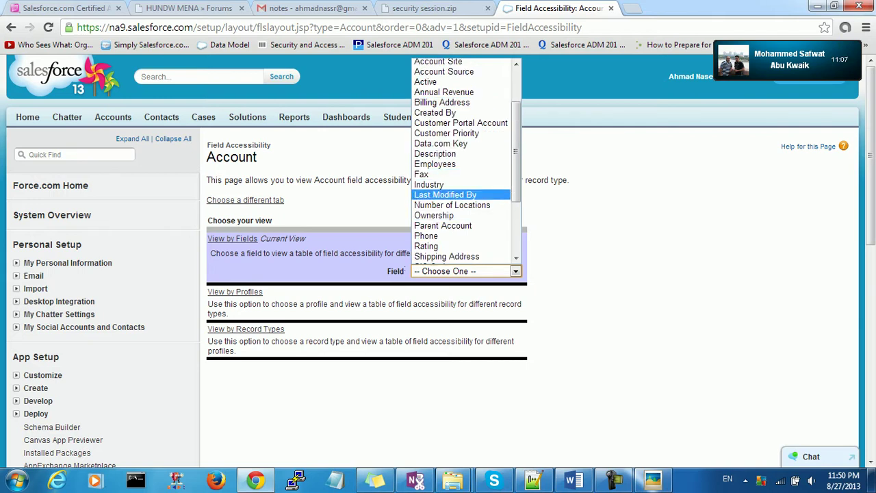
{"action": "left_click", "coordinate": [421, 174]}
{"action": "scroll", "coordinate": [428, 332], "scroll_direction": "down", "scroll_amount": 3}
{"action": "scroll", "coordinate": [411, 339], "scroll_direction": "down", "scroll_amount": 1}
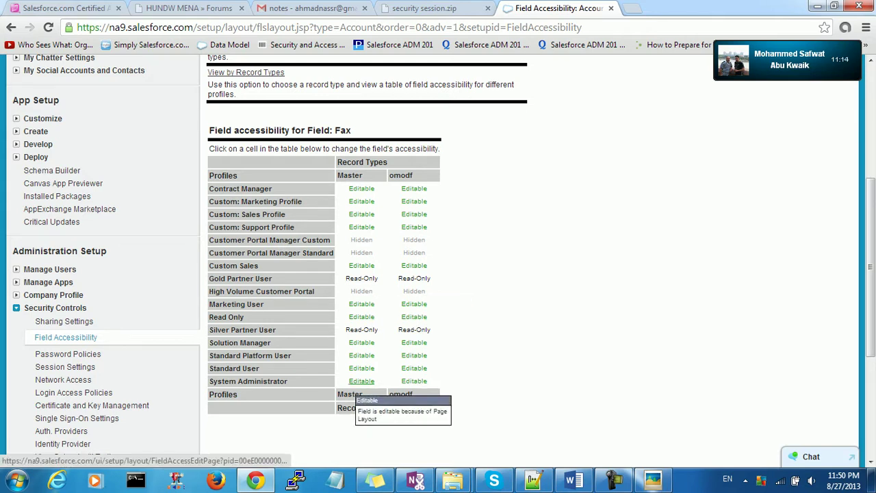
- Make the account Fax field read-only in the access settings for the System Administrator profile and Master record type, and save
{"action": "left_click", "coordinate": [361, 381]}
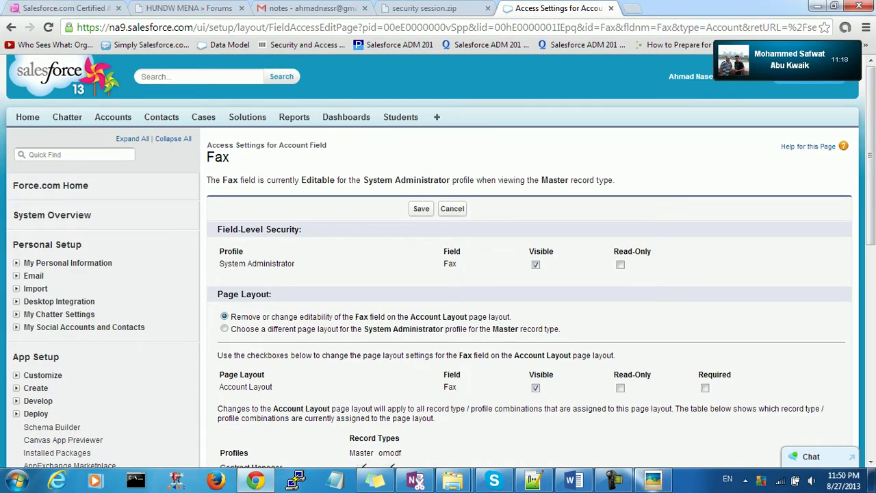
{"action": "left_click", "coordinate": [620, 264]}
{"action": "left_click", "coordinate": [420, 208]}
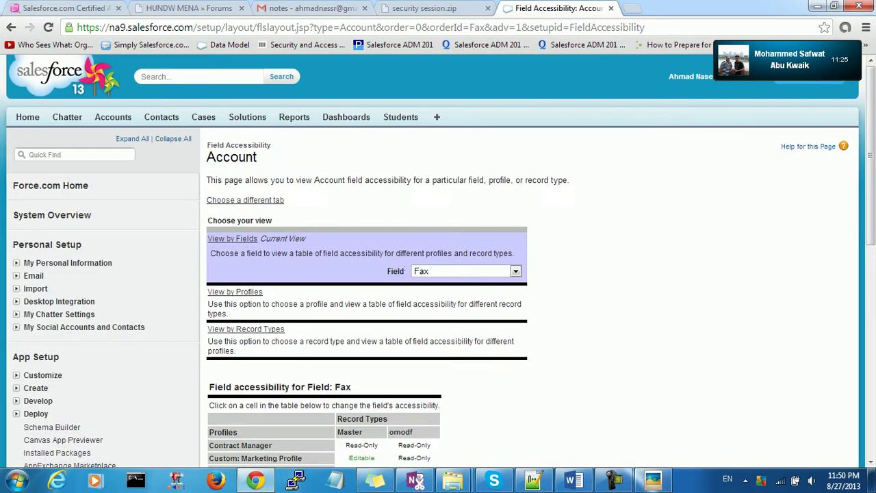
- Open the Dickenson plc account record, check its Fax field in the details, and open the record for editing
{"action": "left_click", "coordinate": [113, 117]}
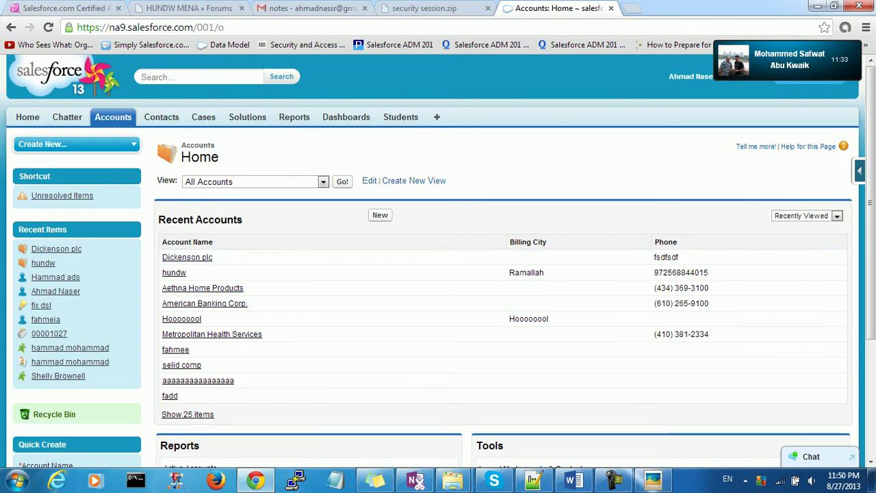
{"action": "left_click", "coordinate": [187, 258]}
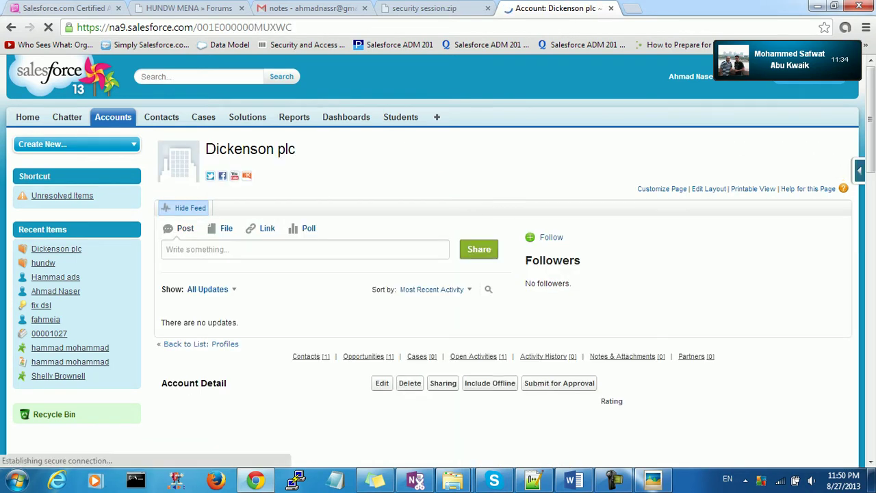
{"action": "scroll", "coordinate": [499, 307], "scroll_direction": "down", "scroll_amount": 2}
{"action": "scroll", "coordinate": [499, 307], "scroll_direction": "down", "scroll_amount": 2}
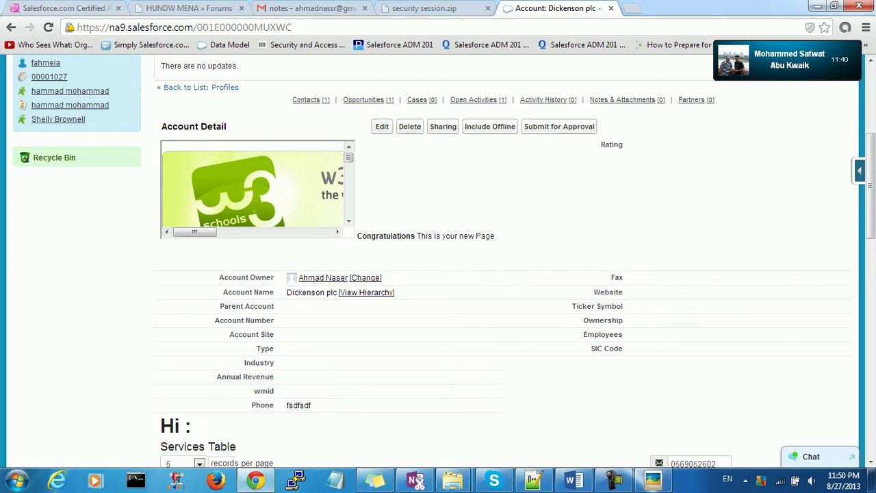
{"action": "left_click", "coordinate": [382, 126]}
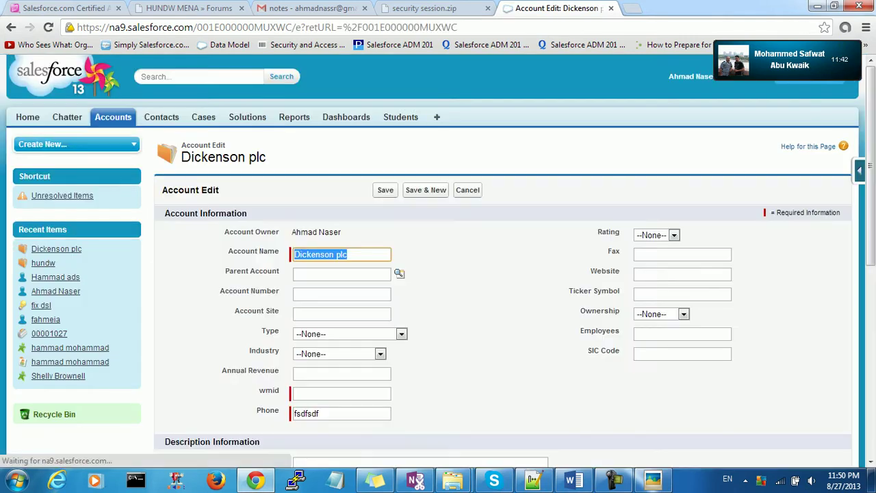
- Enter a fax number for the Dickenson plc account and try to save the record
{"action": "left_click", "coordinate": [681, 254]}
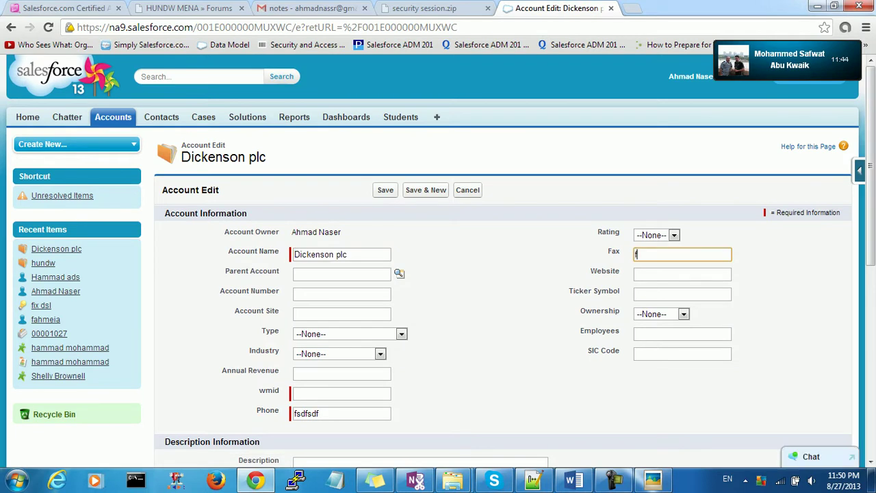
{"action": "type", "text": "455445"}
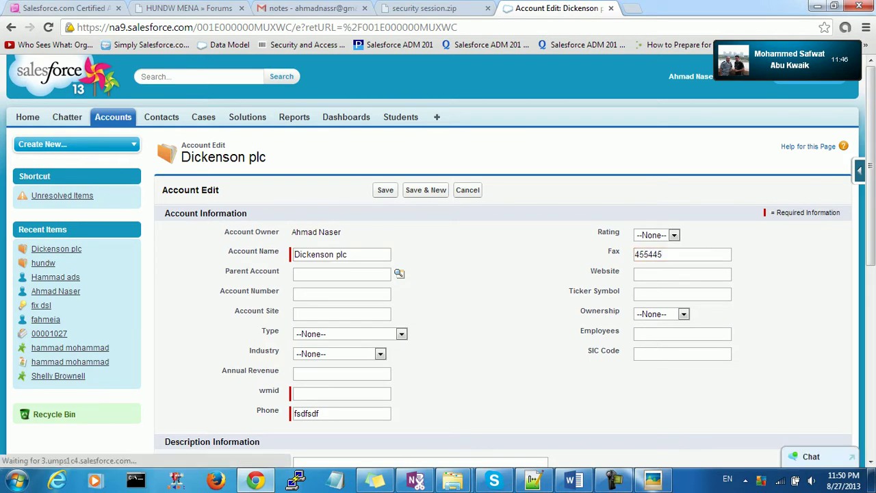
{"action": "double_click", "coordinate": [647, 254]}
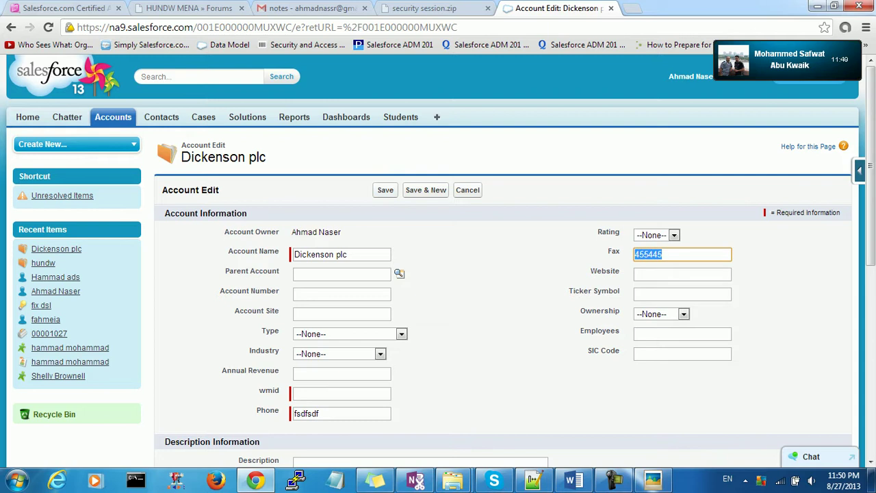
{"action": "left_click", "coordinate": [385, 190]}
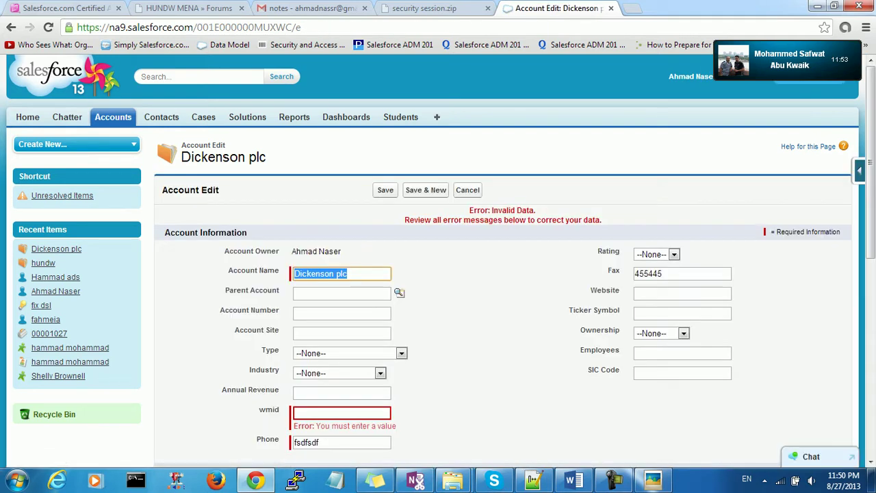
- Fill in the required wmid field with 545 and save the account
{"action": "scroll", "coordinate": [438, 274], "scroll_direction": "down", "scroll_amount": 2}
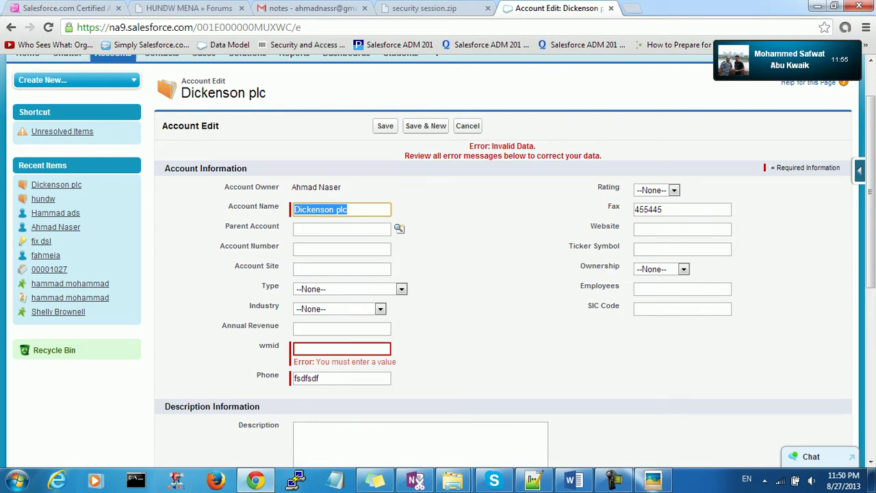
{"action": "left_click", "coordinate": [341, 349]}
{"action": "type", "text": "545"}
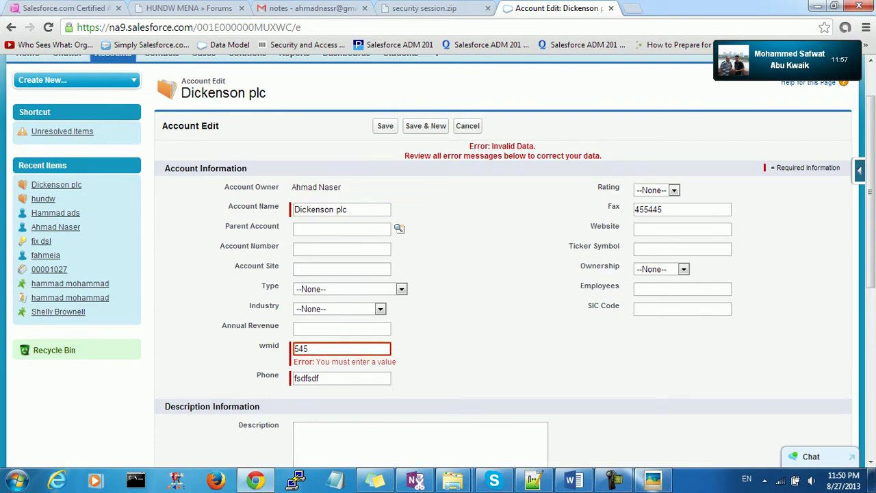
{"action": "key", "text": "Return"}
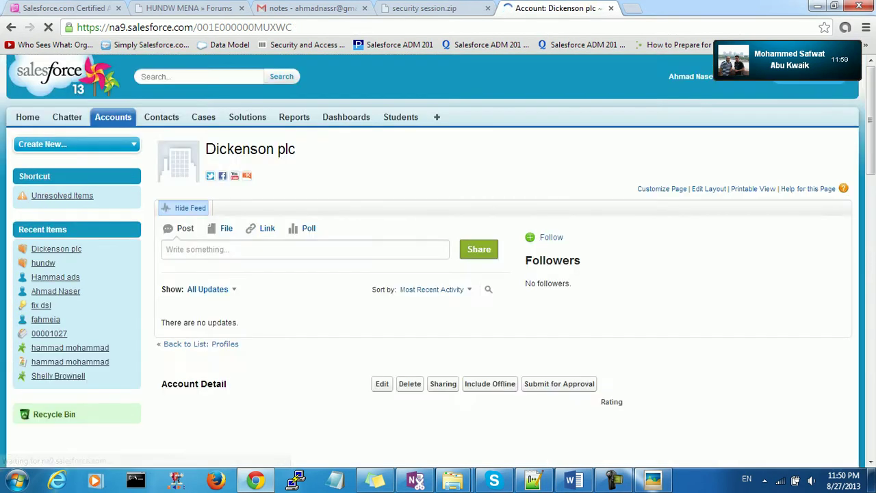
- Check whether the saved Fax value can be edited inline on the account detail page, and cancel the edit
{"action": "scroll", "coordinate": [753, 273], "scroll_direction": "down", "scroll_amount": 4}
{"action": "double_click", "coordinate": [649, 277]}
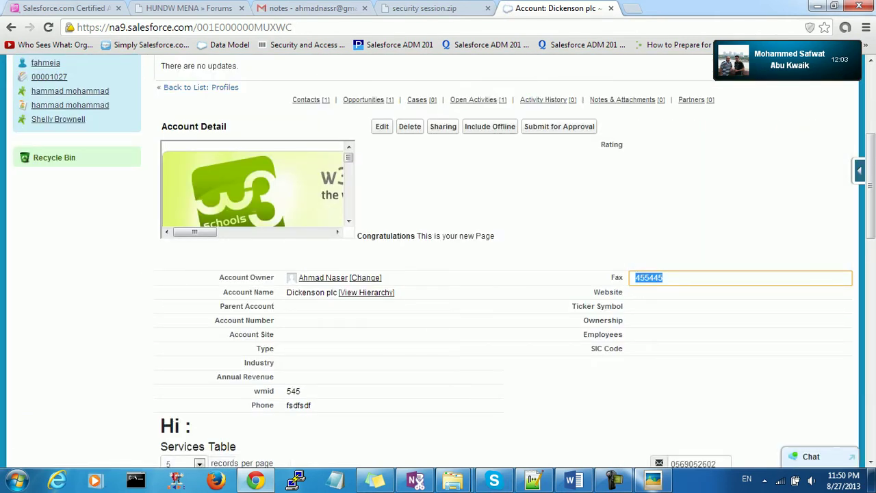
{"action": "key", "text": "Escape"}
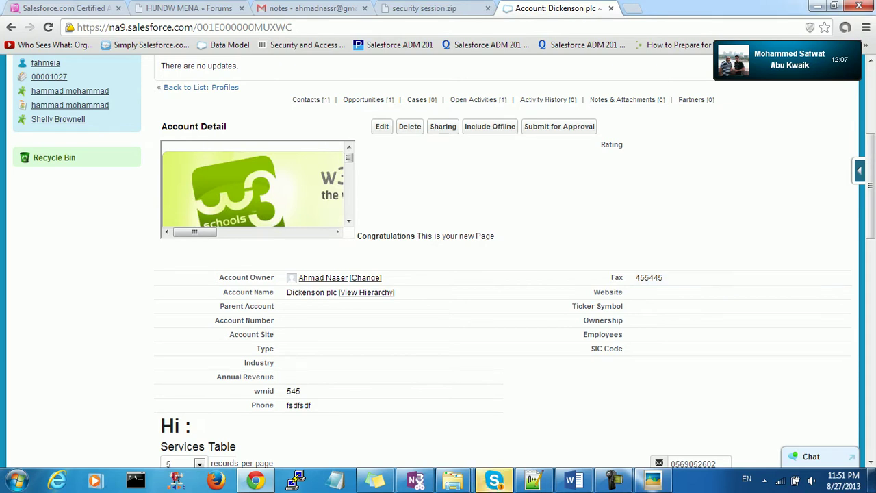
- Leave the Dickenson plc account for Salesforce Setup and look over the administration options and quick links
{"action": "scroll", "coordinate": [438, 320], "scroll_direction": "up", "scroll_amount": 4}
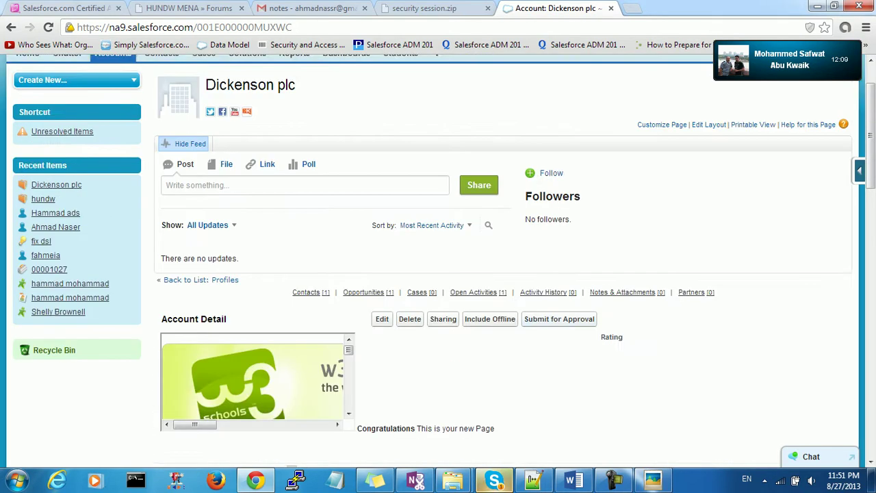
{"action": "left_click", "coordinate": [688, 76]}
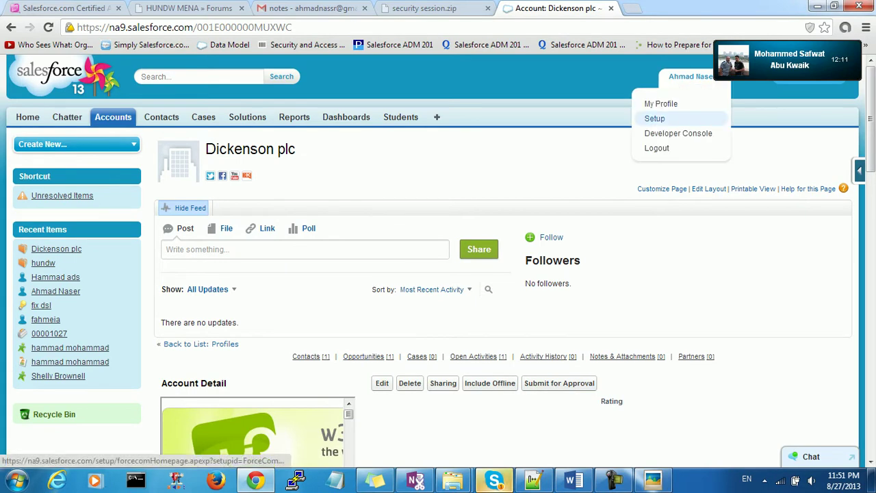
{"action": "left_click", "coordinate": [703, 116]}
{"action": "scroll", "coordinate": [438, 273], "scroll_direction": "down", "scroll_amount": 4}
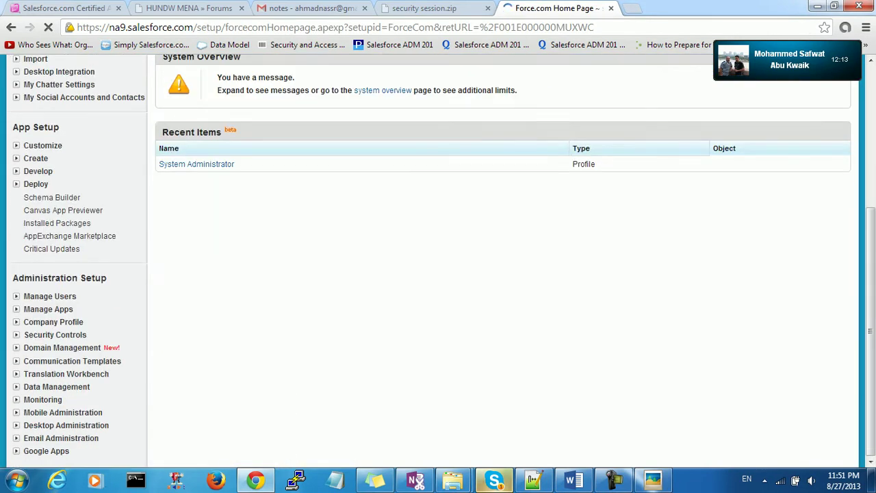
{"action": "scroll", "coordinate": [429, 260], "scroll_direction": "down", "scroll_amount": 3}
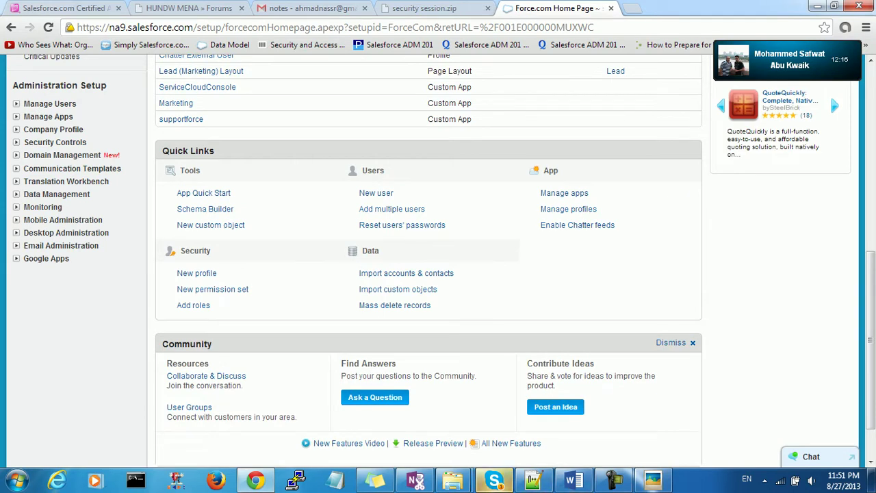
{"action": "scroll", "coordinate": [55, 258], "scroll_direction": "up", "scroll_amount": 1}
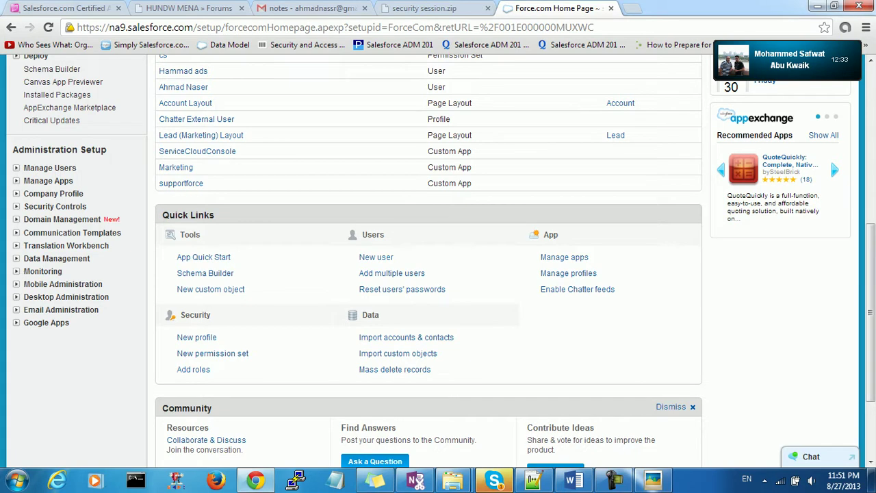
- Switch to the Security-and-Access document in Word and point out the access order line from profile and OWD to manual sharing
{"action": "left_click", "coordinate": [614, 481]}
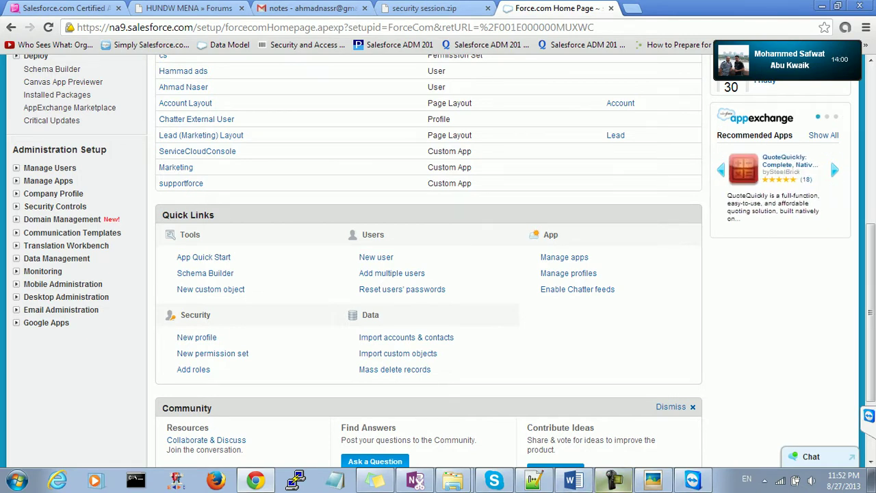
{"action": "left_click", "coordinate": [574, 480]}
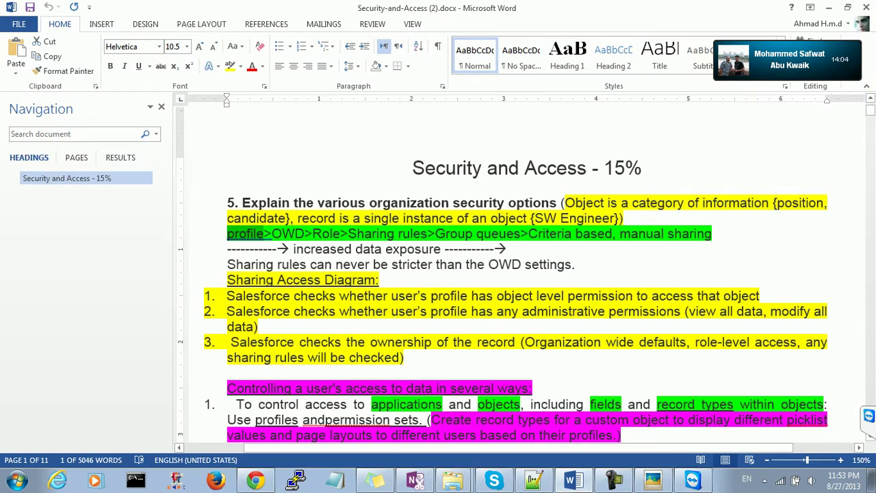
{"action": "left_click", "coordinate": [712, 233]}
{"action": "left_click_drag", "start_coordinate": [712, 233], "coordinate": [227, 234]}
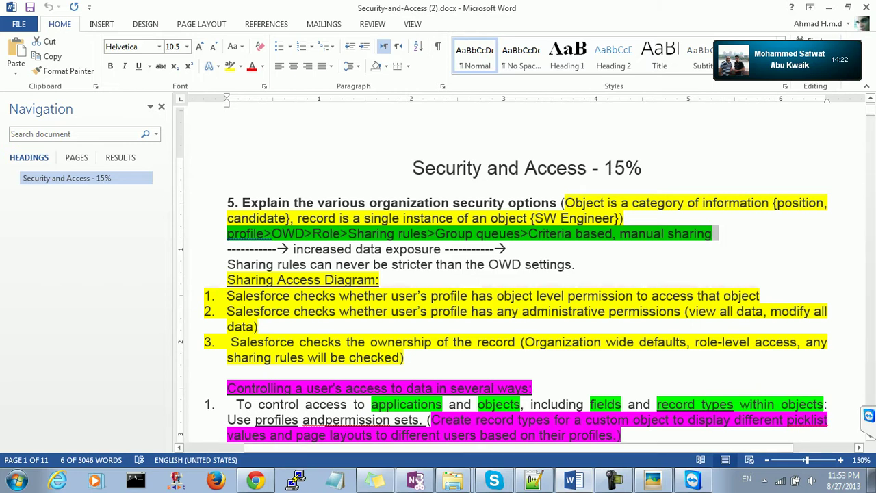
{"action": "double_click", "coordinate": [245, 234]}
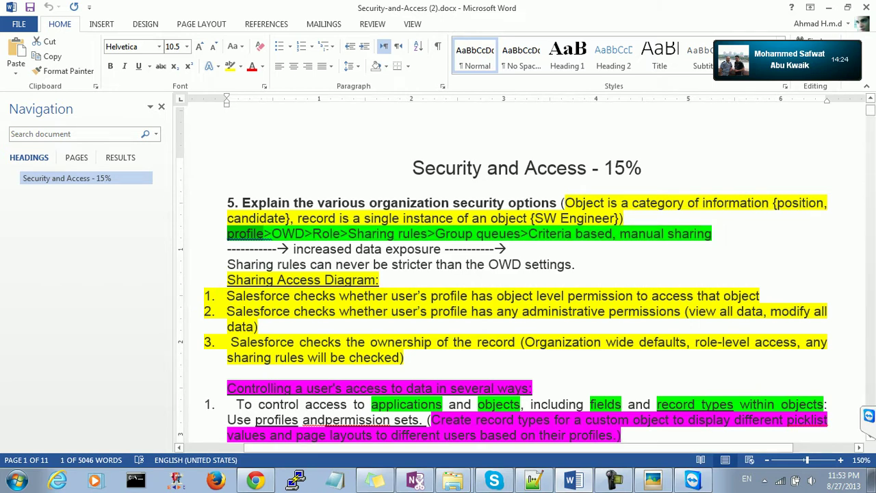
{"action": "double_click", "coordinate": [287, 233]}
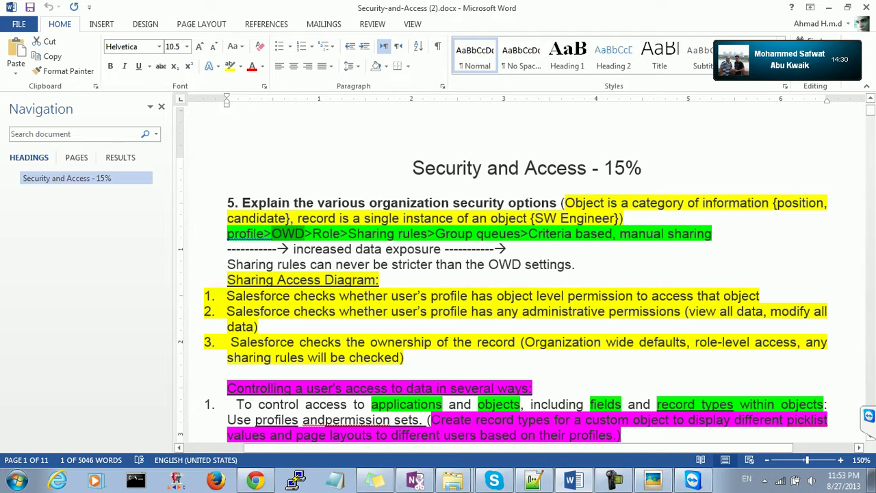
{"action": "double_click", "coordinate": [245, 233]}
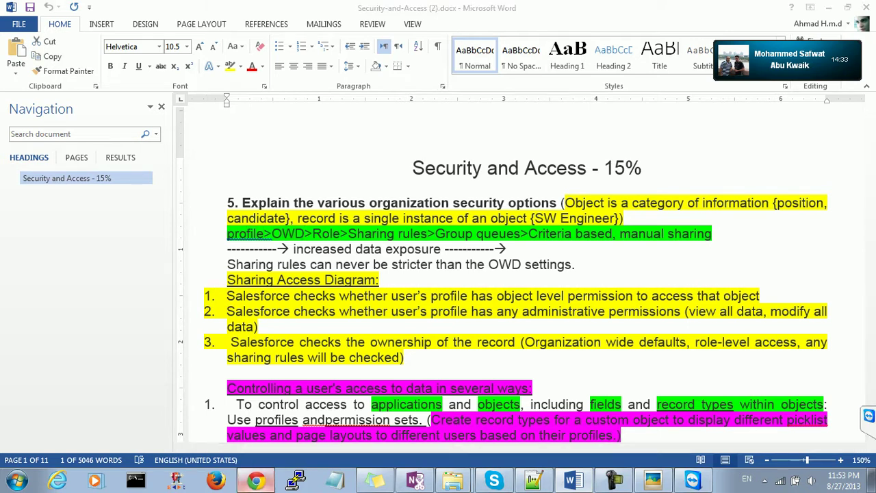
- Switch back to Salesforce Setup in Chrome and open the Profiles list under user management to review the profiles
{"action": "left_click", "coordinate": [255, 480]}
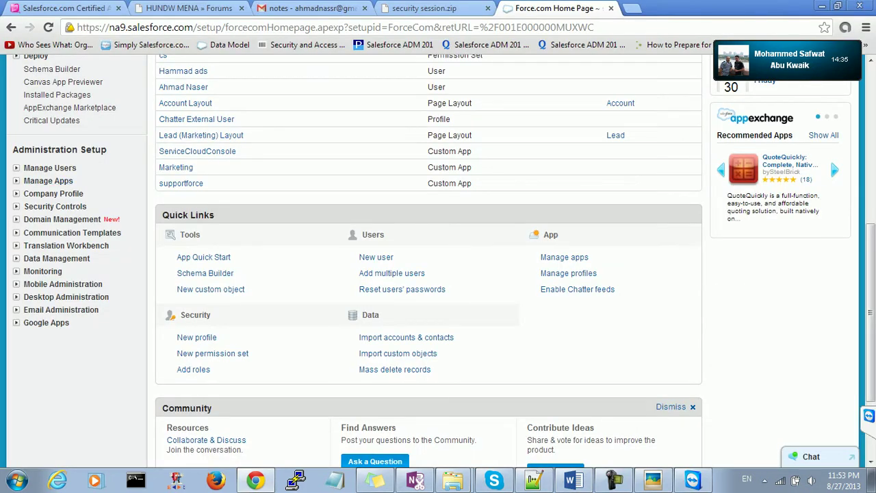
{"action": "left_click", "coordinate": [47, 181]}
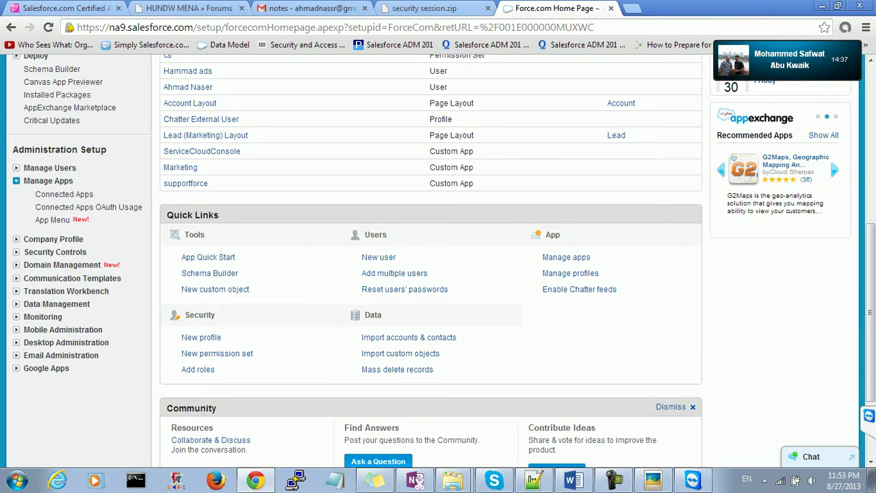
{"action": "left_click", "coordinate": [50, 168]}
{"action": "left_click", "coordinate": [48, 233]}
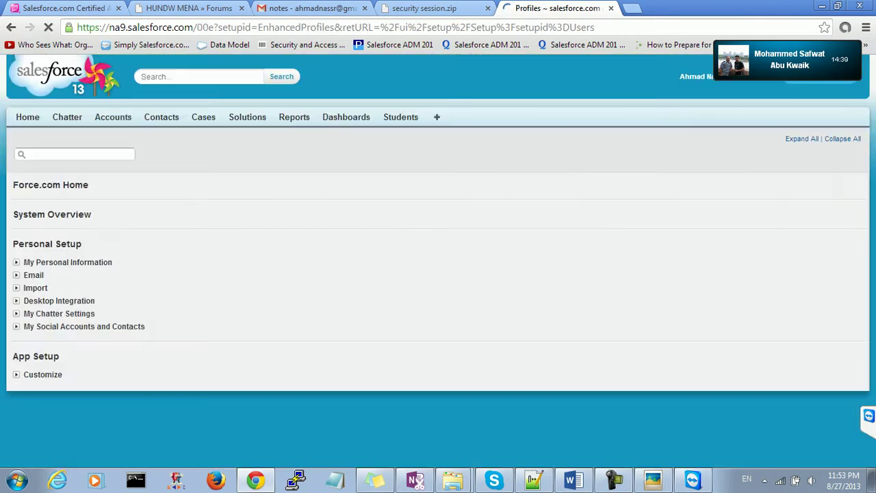
{"action": "scroll", "coordinate": [277, 254], "scroll_direction": "down", "scroll_amount": 4}
{"action": "scroll", "coordinate": [277, 274], "scroll_direction": "up", "scroll_amount": 3}
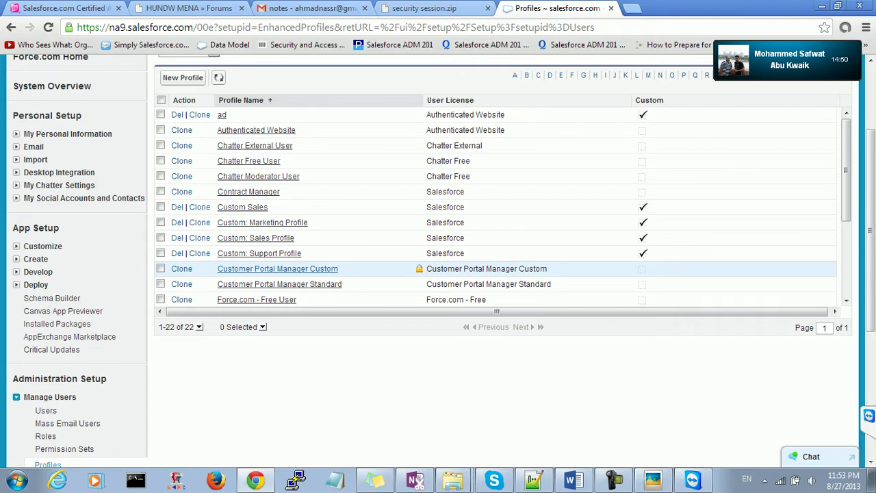
- Open the sad2 permission set and review its app and system settings
{"action": "scroll", "coordinate": [420, 223], "scroll_direction": "down", "scroll_amount": 1}
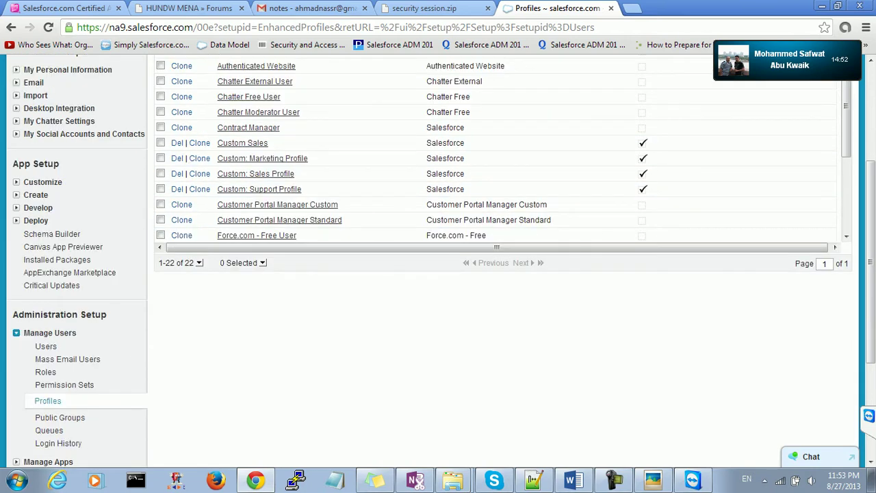
{"action": "scroll", "coordinate": [438, 260], "scroll_direction": "down", "scroll_amount": 1}
{"action": "left_click", "coordinate": [64, 320]}
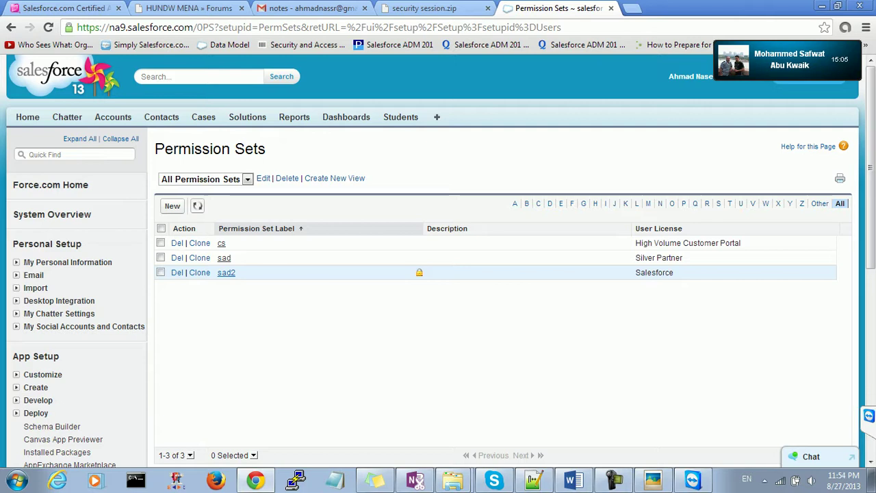
{"action": "left_click", "coordinate": [226, 272]}
{"action": "scroll", "coordinate": [438, 260], "scroll_direction": "down", "scroll_amount": 5}
{"action": "scroll", "coordinate": [438, 260], "scroll_direction": "up", "scroll_amount": 1}
{"action": "scroll", "coordinate": [503, 274], "scroll_direction": "up", "scroll_amount": 3}
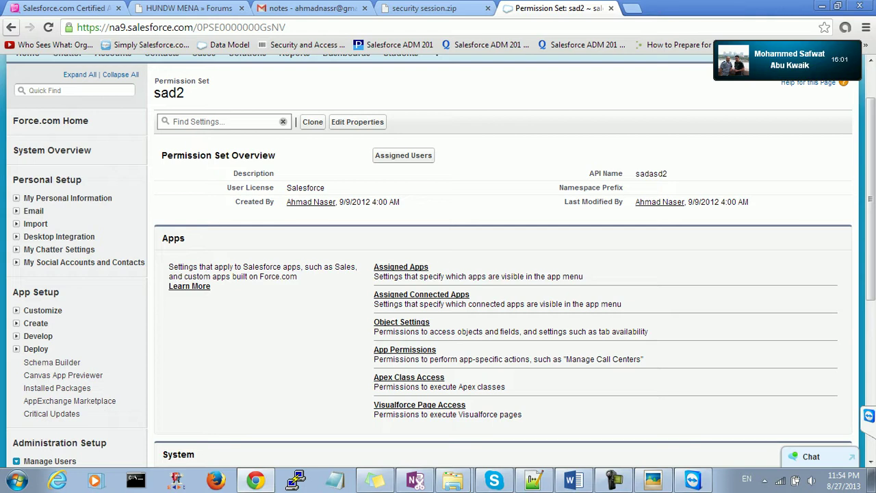
- Return to the Profiles list and browse the standard and custom profiles with their user licenses
{"action": "scroll", "coordinate": [59, 315], "scroll_direction": "down", "scroll_amount": 4}
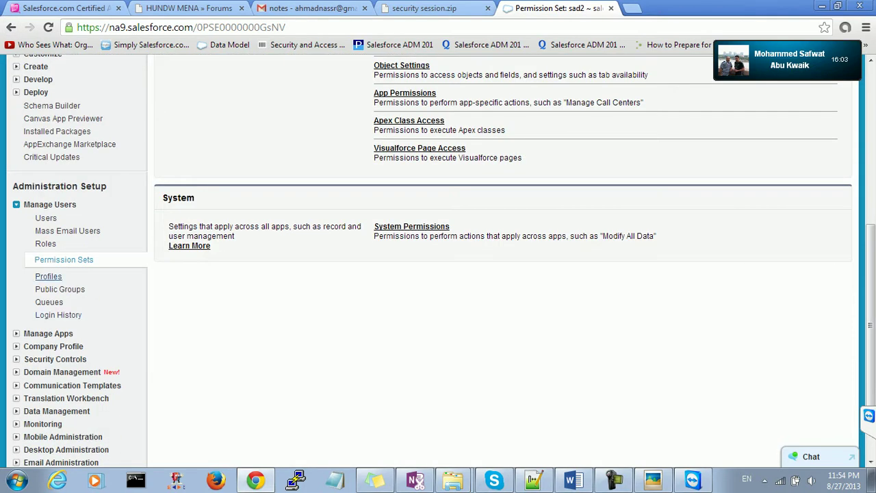
{"action": "left_click", "coordinate": [48, 276]}
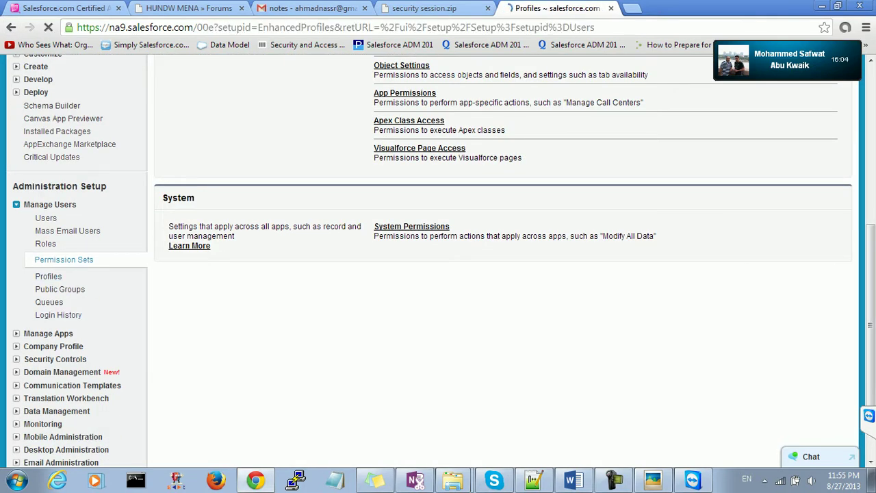
{"action": "scroll", "coordinate": [497, 274], "scroll_direction": "down", "scroll_amount": 5}
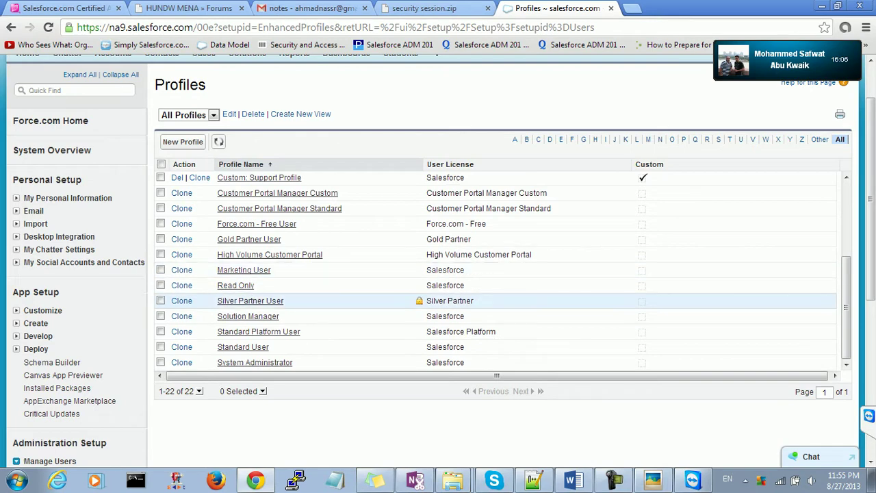
{"action": "scroll", "coordinate": [496, 219], "scroll_direction": "up", "scroll_amount": 5}
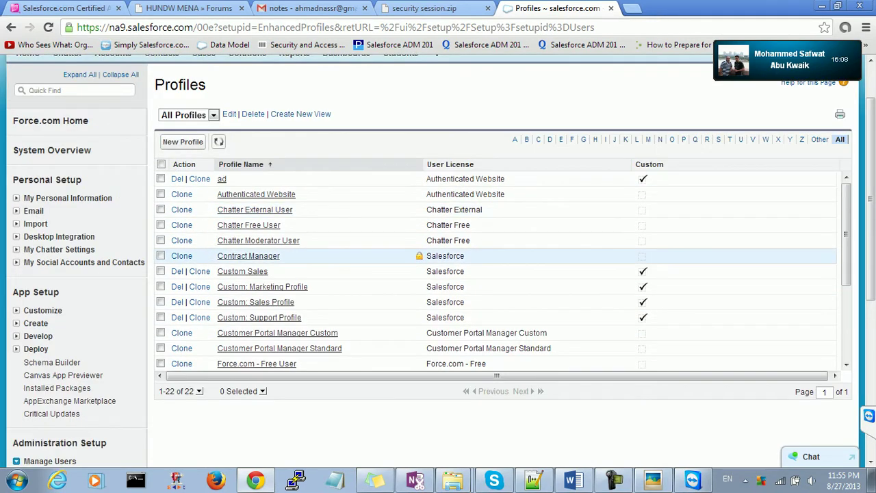
{"action": "scroll", "coordinate": [418, 226], "scroll_direction": "down", "scroll_amount": 1}
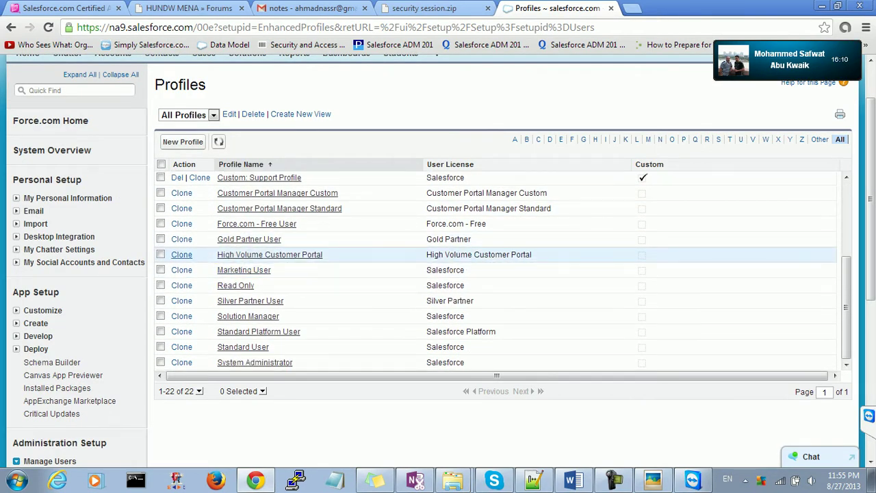
{"action": "scroll", "coordinate": [445, 253], "scroll_direction": "down", "scroll_amount": 1}
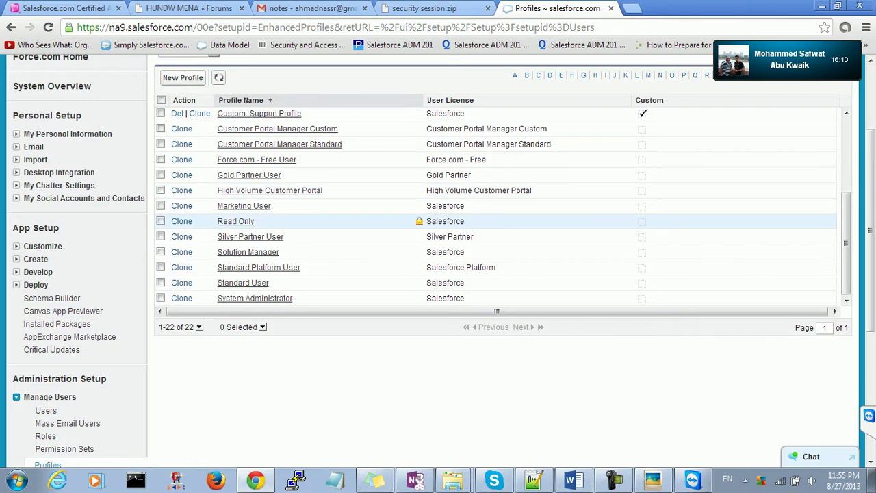
{"action": "scroll", "coordinate": [410, 226], "scroll_direction": "down", "scroll_amount": 3}
{"action": "scroll", "coordinate": [410, 226], "scroll_direction": "up", "scroll_amount": 3}
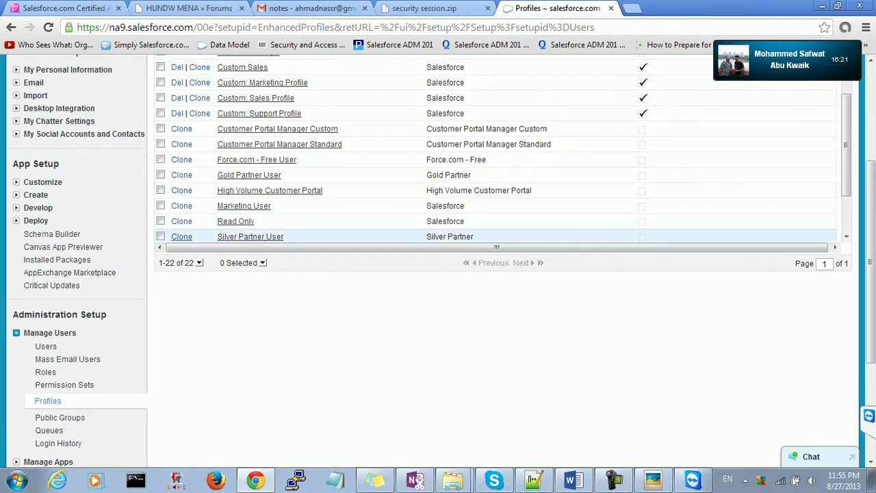
- Open the Permission Sets list again to compare it with the profiles
{"action": "scroll", "coordinate": [181, 236], "scroll_direction": "down", "scroll_amount": 2}
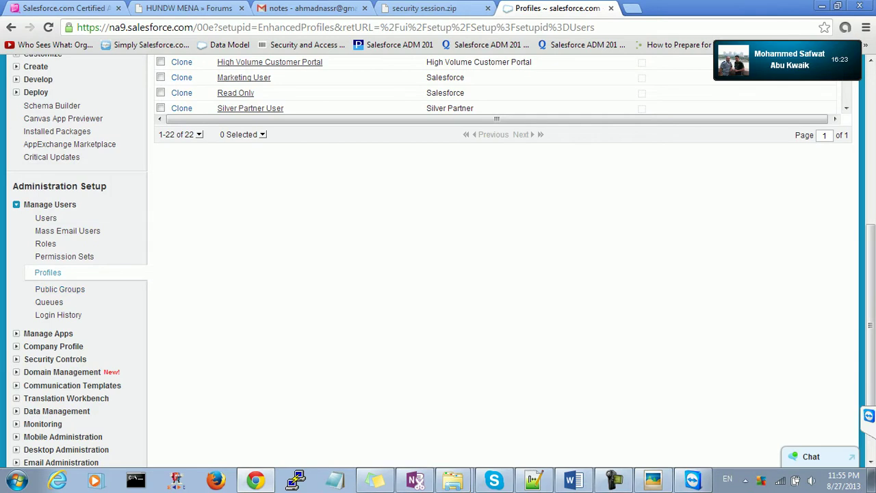
{"action": "left_click", "coordinate": [64, 256]}
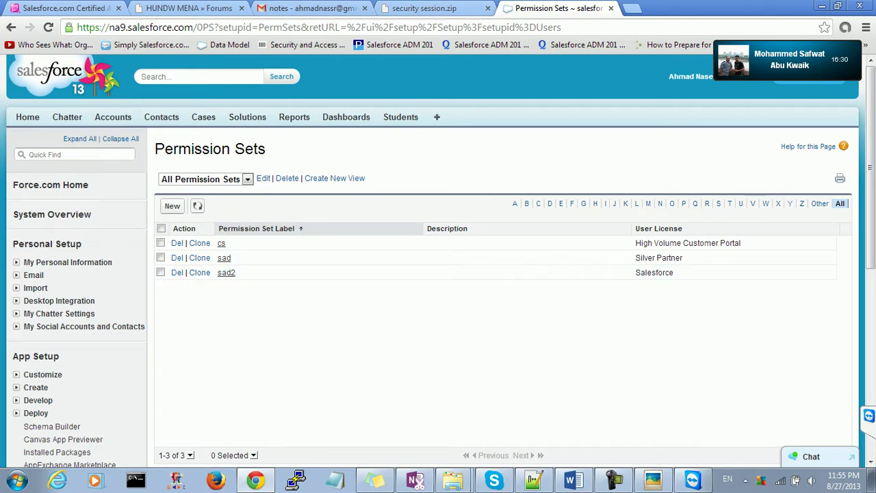
{"action": "scroll", "coordinate": [417, 273], "scroll_direction": "down", "scroll_amount": 3}
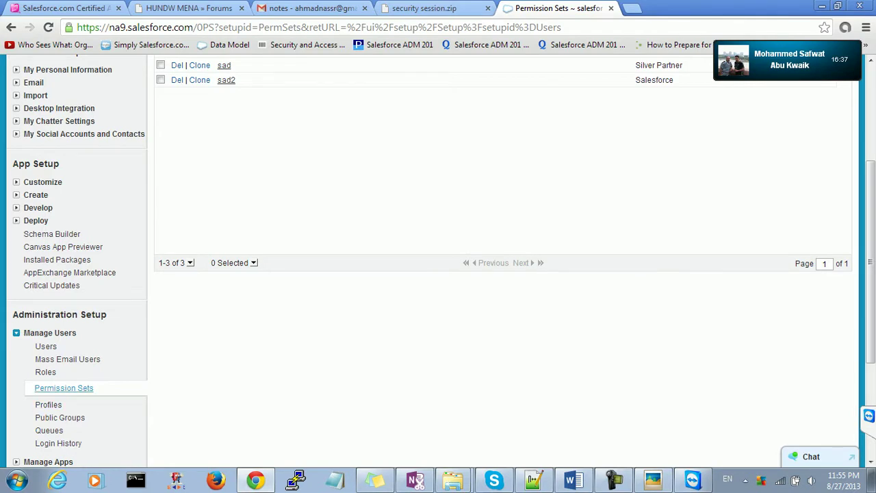
- Open the user record of the system administrator with the CEO role and highlight its User License value
{"action": "scroll", "coordinate": [64, 388], "scroll_direction": "down", "scroll_amount": 1}
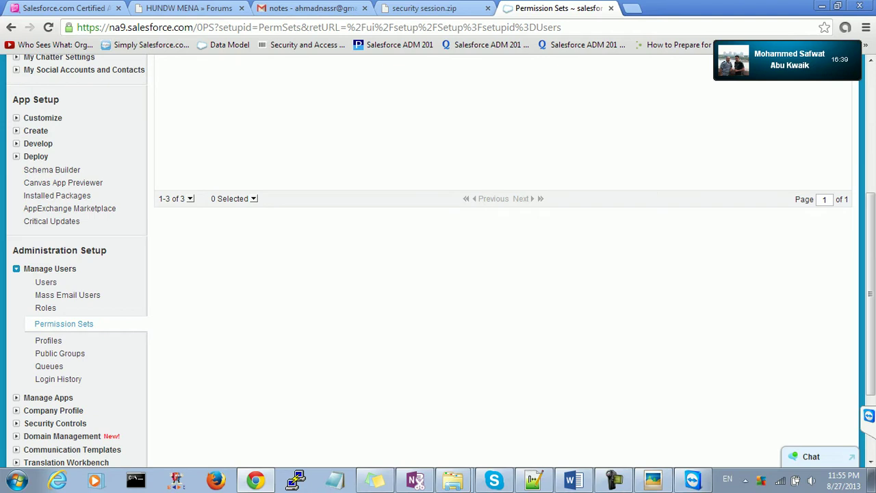
{"action": "left_click", "coordinate": [46, 282]}
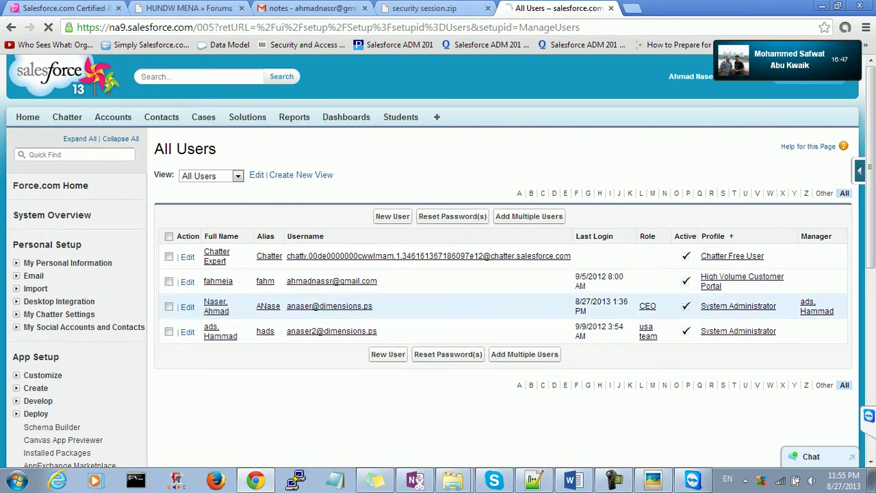
{"action": "left_click", "coordinate": [216, 306]}
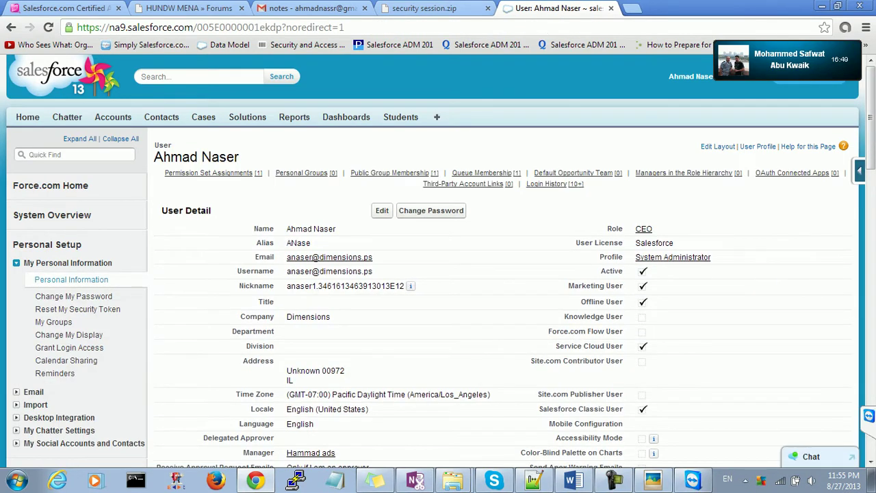
{"action": "double_click", "coordinate": [653, 243]}
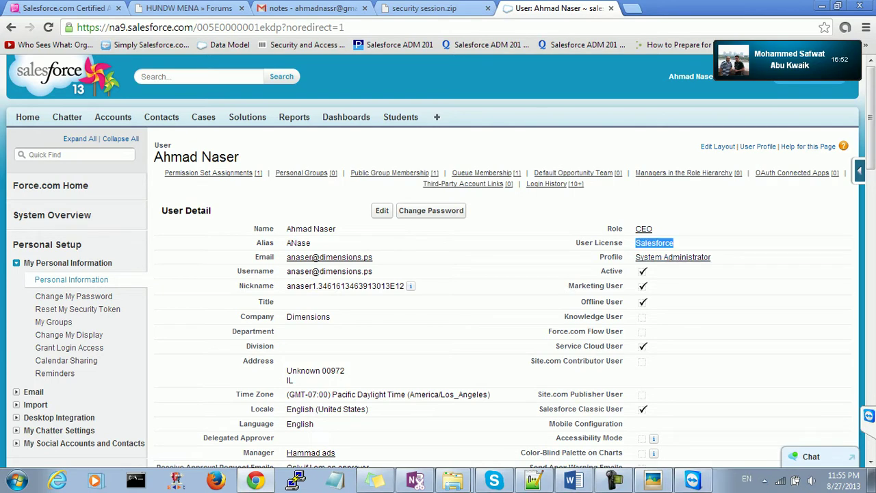
- Look through the user's details down to Permission Set Assignments, and unmute the microphone in the Skype call
{"action": "scroll", "coordinate": [66, 295], "scroll_direction": "down", "scroll_amount": 2}
{"action": "scroll", "coordinate": [66, 296], "scroll_direction": "up", "scroll_amount": 1}
{"action": "scroll", "coordinate": [66, 296], "scroll_direction": "down", "scroll_amount": 2}
{"action": "scroll", "coordinate": [66, 296], "scroll_direction": "up", "scroll_amount": 2}
{"action": "scroll", "coordinate": [66, 295], "scroll_direction": "down", "scroll_amount": 5}
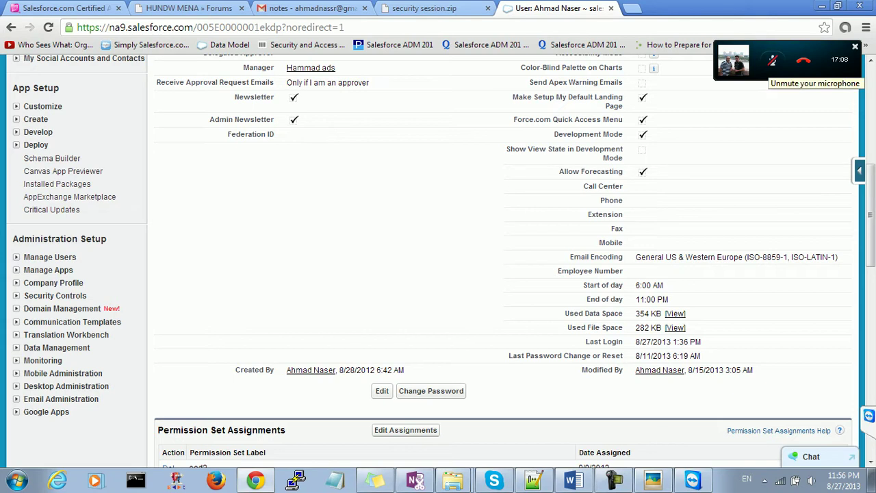
{"action": "left_click", "coordinate": [772, 59]}
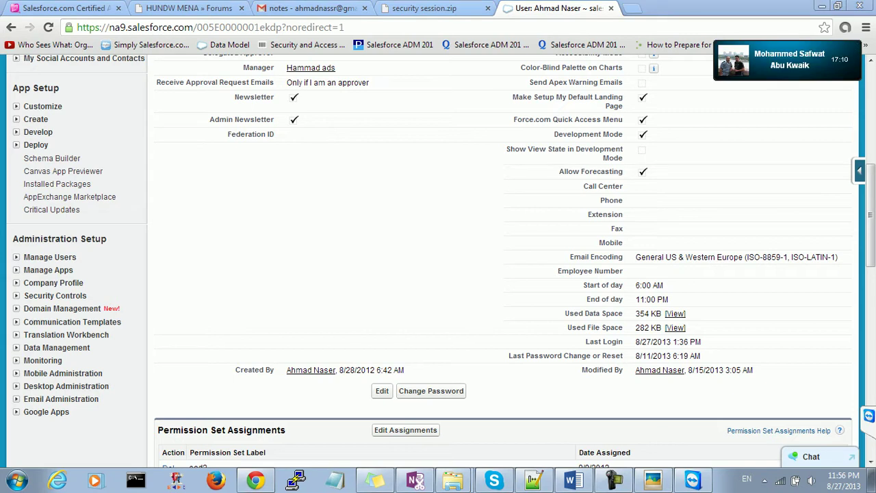
{"action": "triple_click", "coordinate": [394, 271]}
{"action": "left_click", "coordinate": [393, 271]}
{"action": "scroll", "coordinate": [438, 260], "scroll_direction": "up", "scroll_amount": 2}
{"action": "scroll", "coordinate": [438, 260], "scroll_direction": "down", "scroll_amount": 2}
{"action": "scroll", "coordinate": [438, 260], "scroll_direction": "up", "scroll_amount": 2}
{"action": "scroll", "coordinate": [502, 260], "scroll_direction": "down", "scroll_amount": 2}
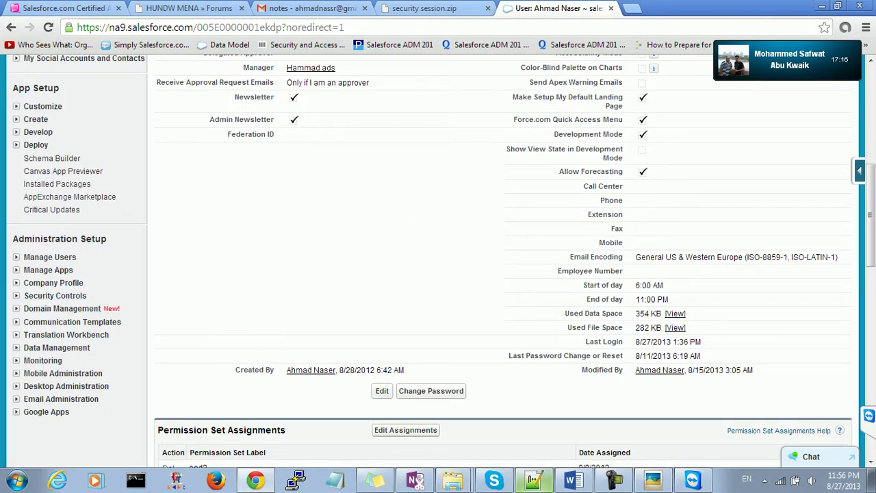
- Highlight OWD in the data exposure chain of the Security-and-Access Word document, and return to the Salesforce user record
{"action": "key", "text": "alt+Tab"}
{"action": "left_click_drag", "start_coordinate": [272, 233], "coordinate": [295, 233]}
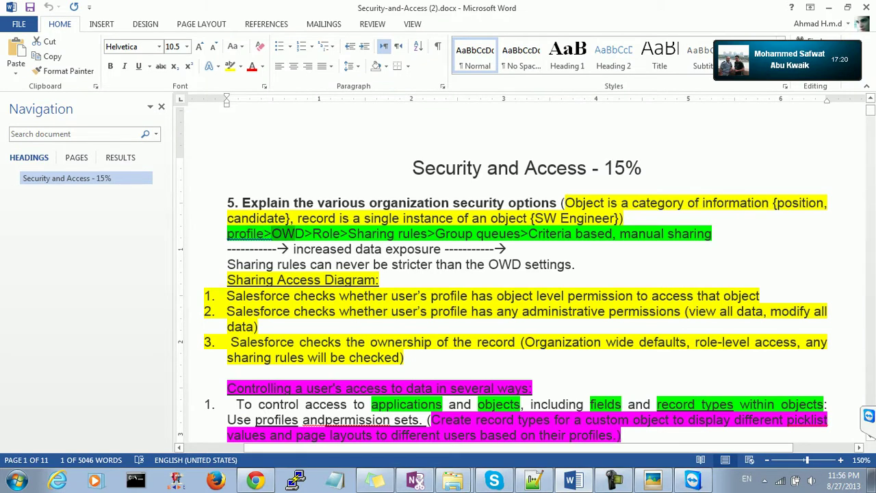
{"action": "key", "text": "alt+Tab"}
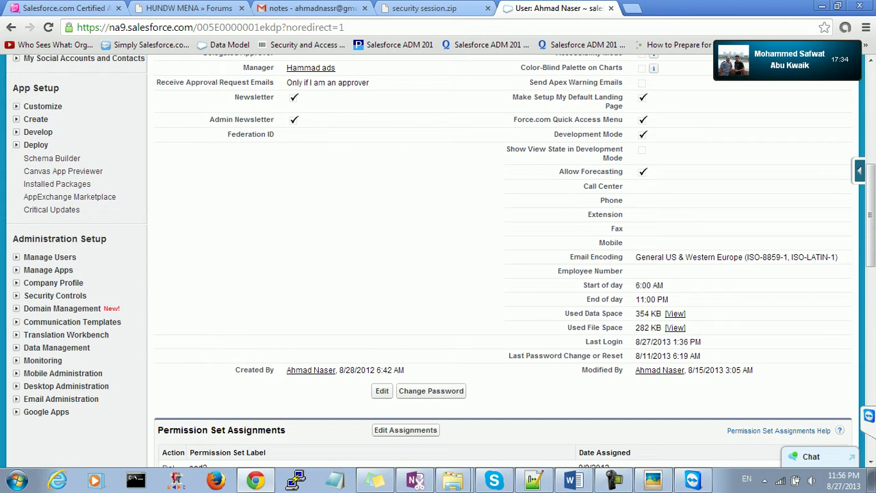
- Open Sharing Settings under Security Controls and highlight Opportunity's default access in the Organization-Wide Defaults
{"action": "left_click", "coordinate": [55, 295]}
{"action": "scroll", "coordinate": [68, 308], "scroll_direction": "down", "scroll_amount": 1}
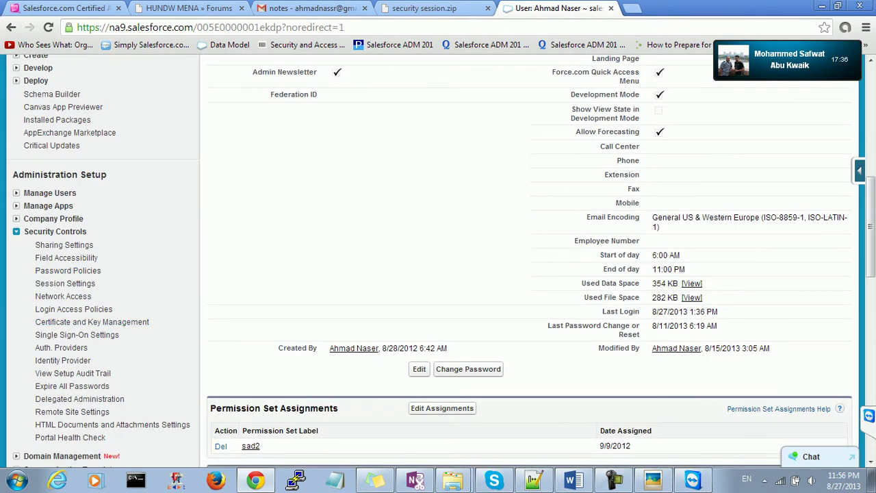
{"action": "left_click", "coordinate": [64, 244]}
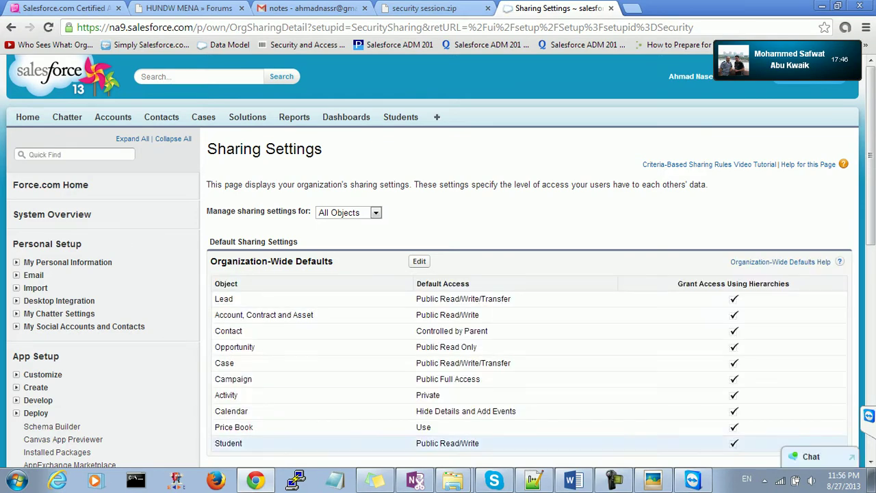
{"action": "scroll", "coordinate": [479, 273], "scroll_direction": "down", "scroll_amount": 2}
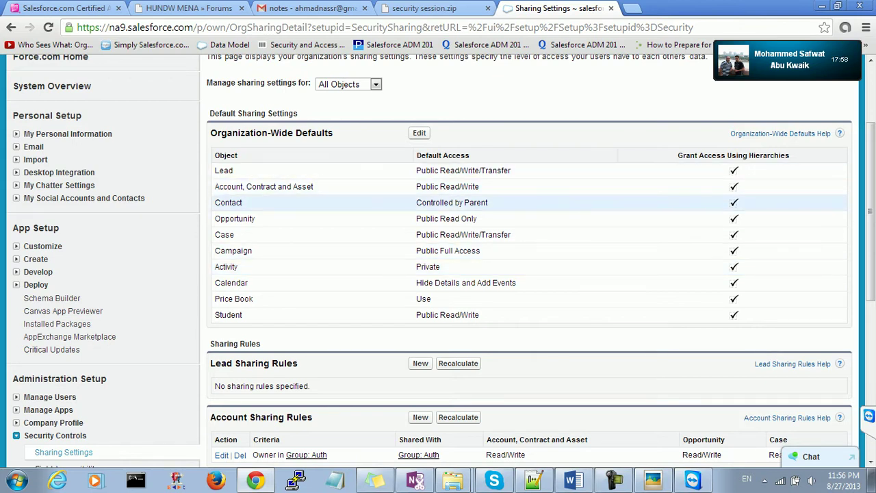
{"action": "scroll", "coordinate": [228, 218], "scroll_direction": "up", "scroll_amount": 1}
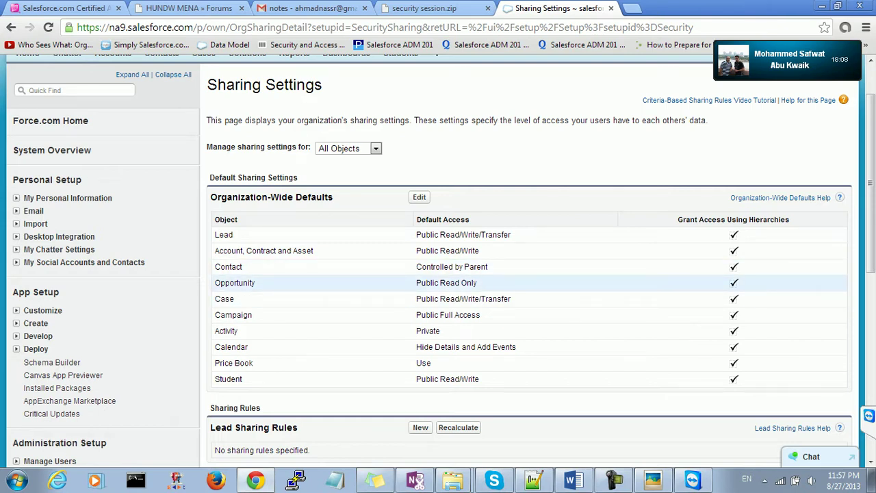
{"action": "left_click_drag", "start_coordinate": [416, 282], "coordinate": [468, 282]}
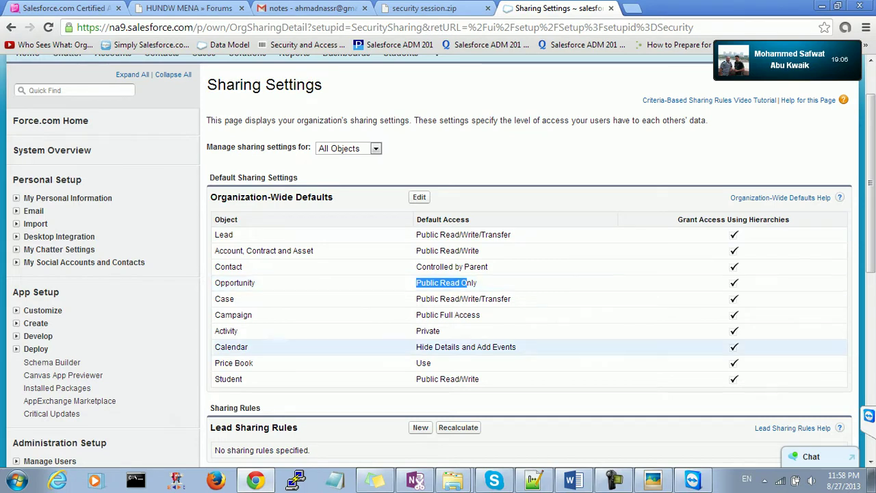
- Show the salesforce-org.jpg access diagram in Picasa Photo Viewer, and return to Salesforce to look over the sharing defaults and rules
{"action": "left_click", "coordinate": [653, 479]}
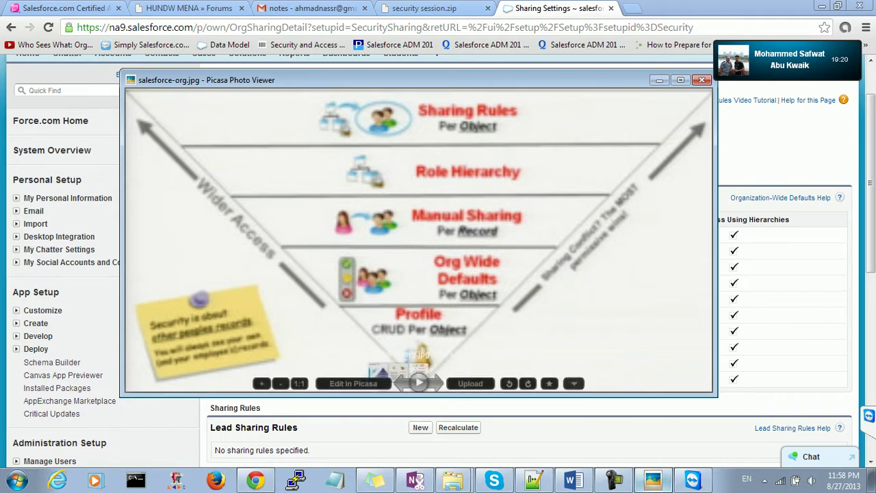
{"action": "key", "text": "alt+Tab"}
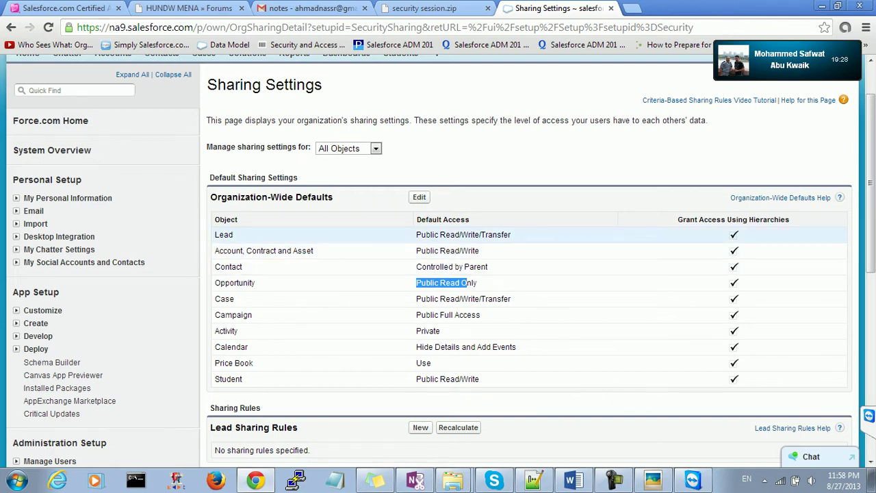
{"action": "scroll", "coordinate": [479, 260], "scroll_direction": "down", "scroll_amount": 1}
{"action": "scroll", "coordinate": [479, 273], "scroll_direction": "down", "scroll_amount": 1}
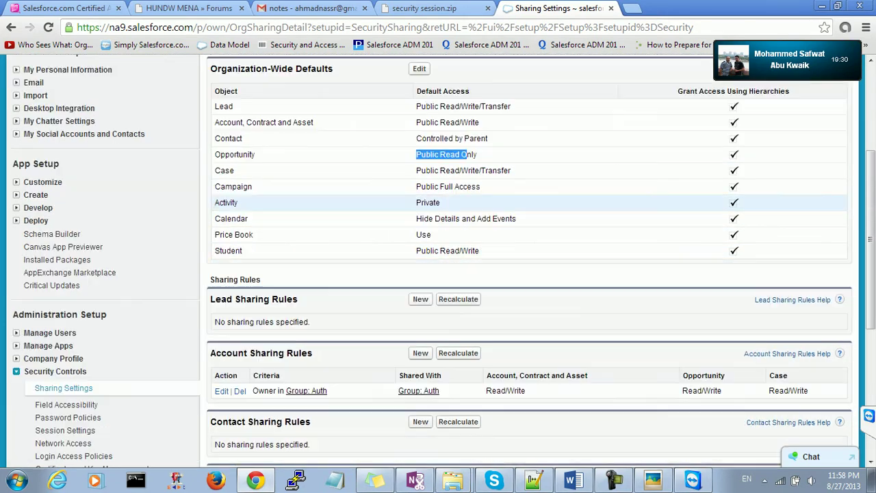
{"action": "scroll", "coordinate": [479, 274], "scroll_direction": "up", "scroll_amount": 2}
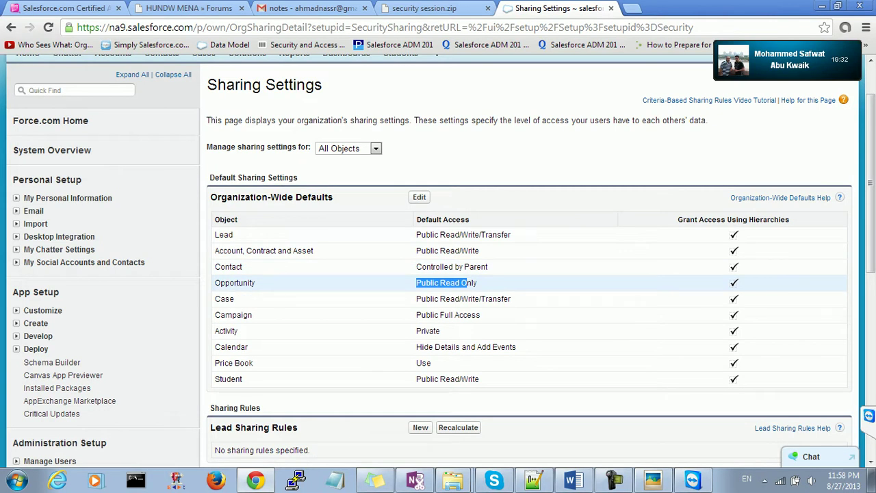
{"action": "scroll", "coordinate": [479, 274], "scroll_direction": "down", "scroll_amount": 3}
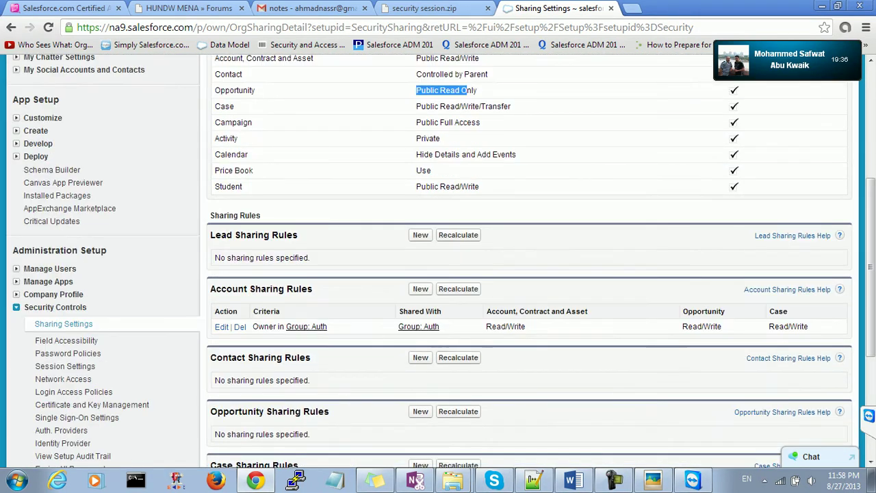
{"action": "scroll", "coordinate": [527, 260], "scroll_direction": "up", "scroll_amount": 2}
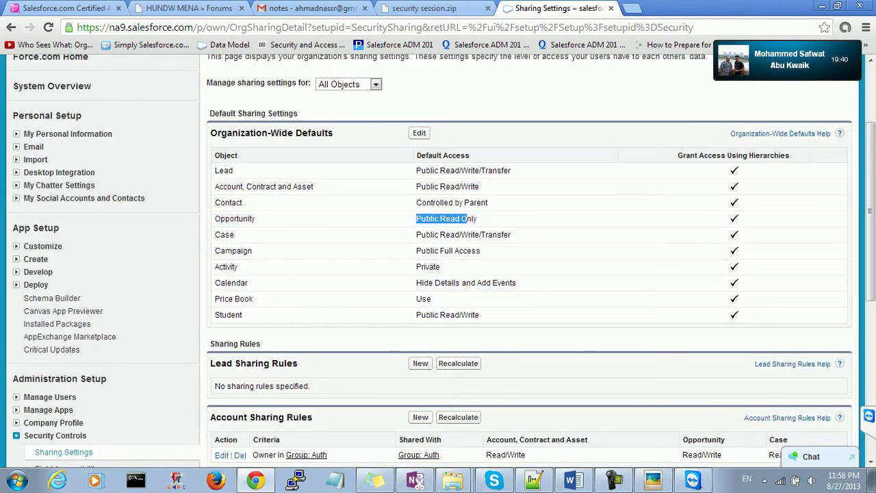
- Compare the Organization-Wide Defaults with the object sharing rules, and highlight the Lead object in the defaults table
{"action": "left_click", "coordinate": [653, 480]}
{"action": "left_click", "coordinate": [653, 480]}
{"action": "scroll", "coordinate": [527, 260], "scroll_direction": "up", "scroll_amount": 2}
{"action": "scroll", "coordinate": [527, 314], "scroll_direction": "down", "scroll_amount": 3}
{"action": "scroll", "coordinate": [526, 315], "scroll_direction": "up", "scroll_amount": 3}
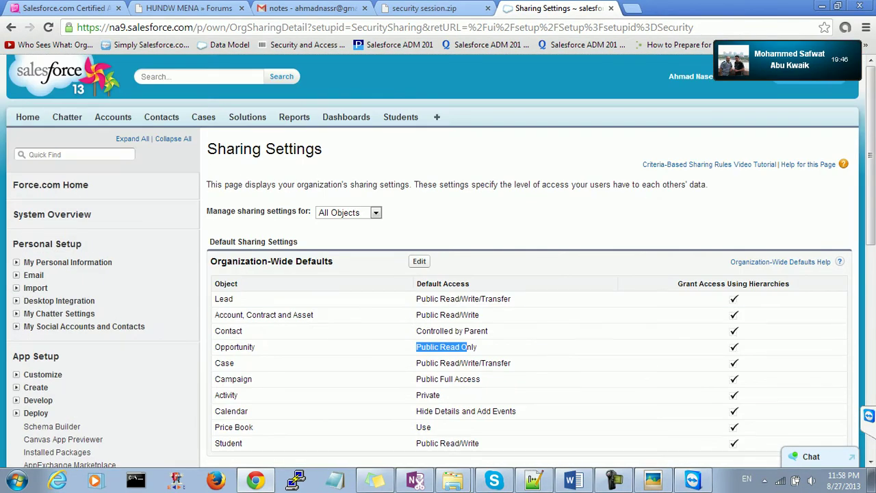
{"action": "scroll", "coordinate": [527, 274], "scroll_direction": "down", "scroll_amount": 4}
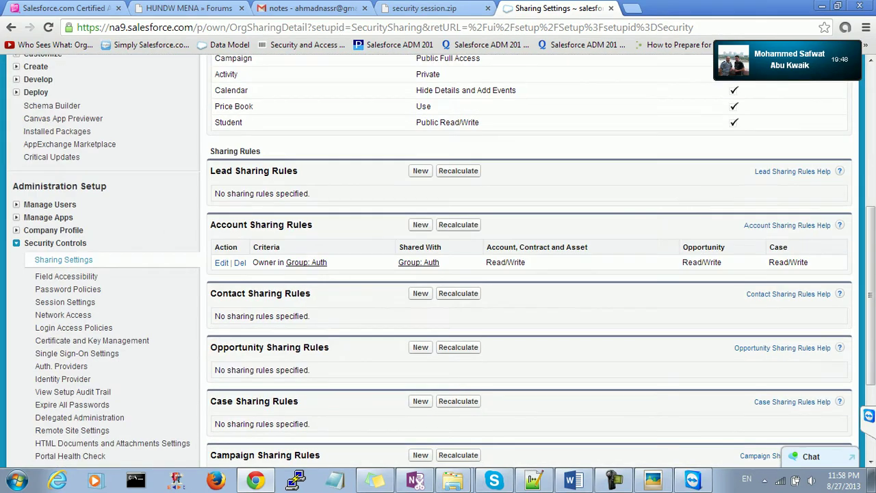
{"action": "scroll", "coordinate": [527, 274], "scroll_direction": "up", "scroll_amount": 3}
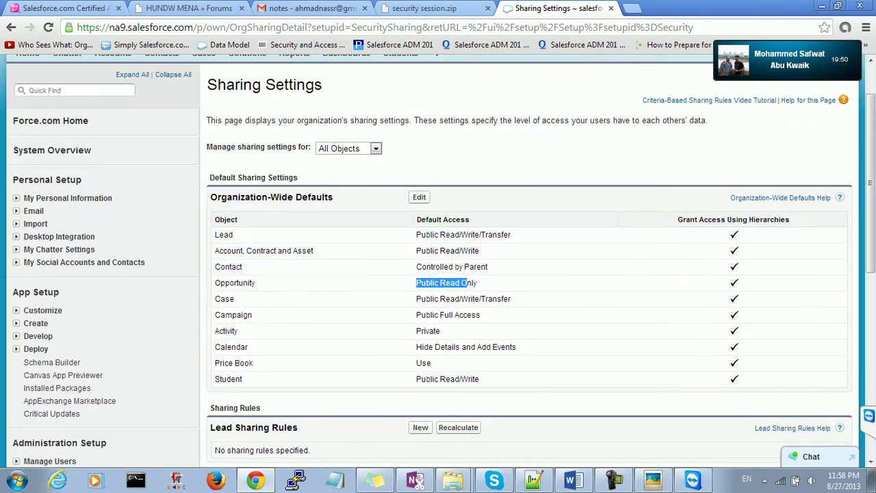
{"action": "left_click", "coordinate": [465, 234]}
{"action": "double_click", "coordinate": [224, 234]}
{"action": "scroll", "coordinate": [224, 234], "scroll_direction": "down", "scroll_amount": 1}
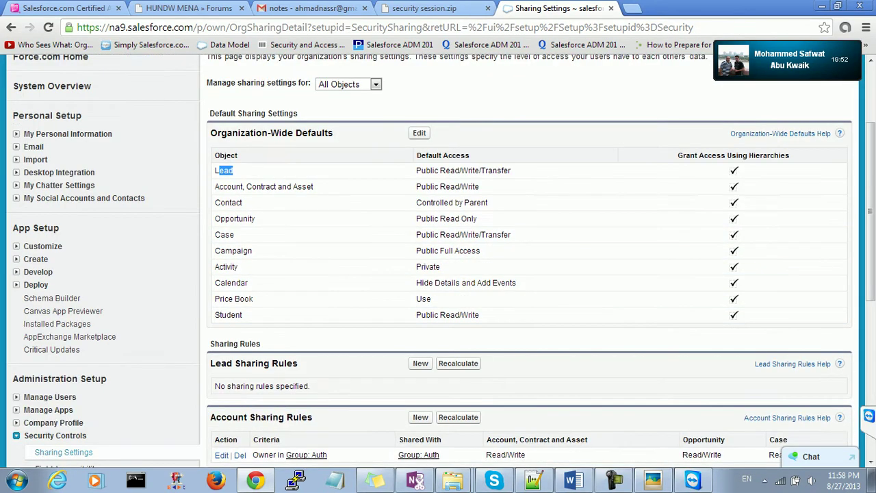
- Open the System Administrator profile from the Profiles list and display its Object Settings
{"action": "scroll", "coordinate": [527, 274], "scroll_direction": "down", "scroll_amount": 1}
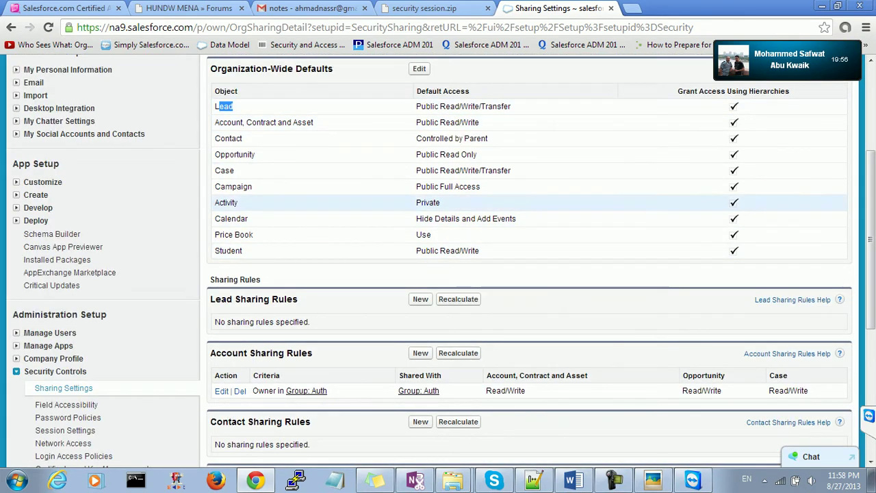
{"action": "scroll", "coordinate": [55, 345], "scroll_direction": "down", "scroll_amount": 2}
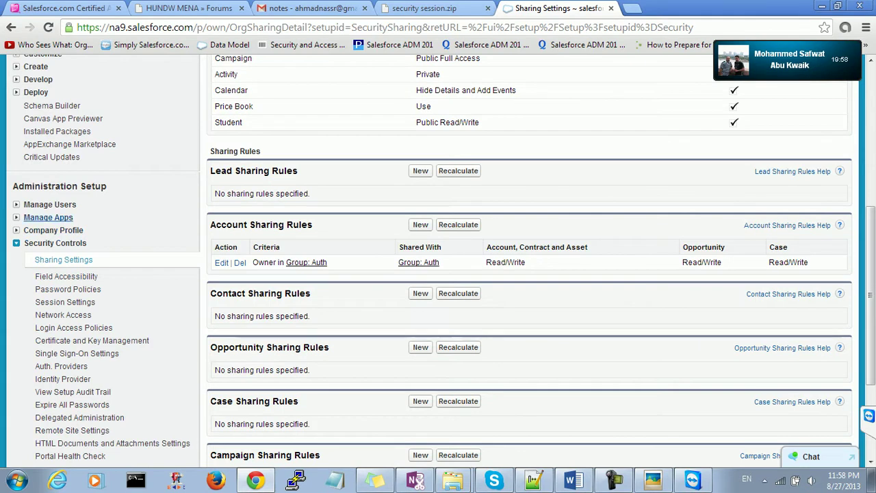
{"action": "left_click", "coordinate": [50, 204]}
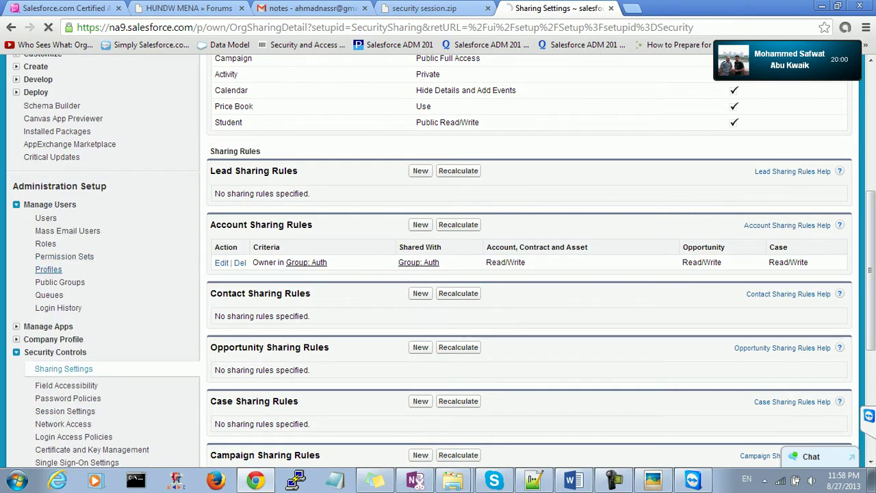
{"action": "left_click", "coordinate": [48, 269]}
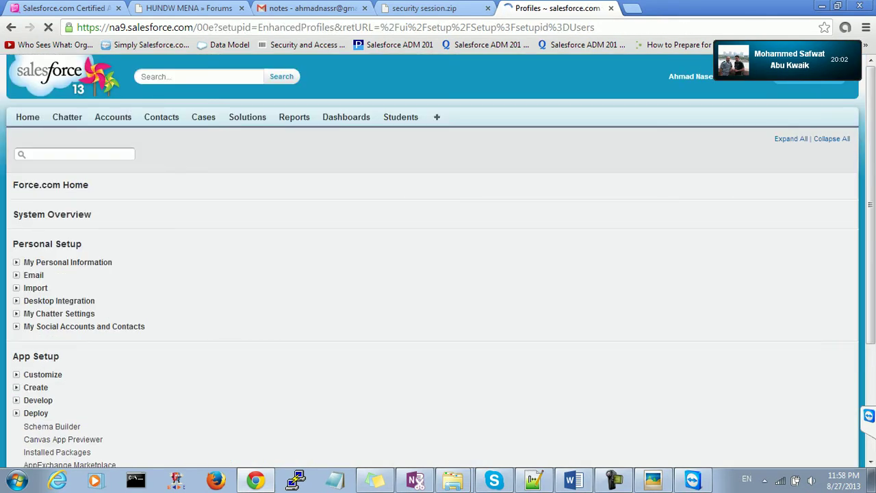
{"action": "scroll", "coordinate": [438, 171], "scroll_direction": "down", "scroll_amount": 6}
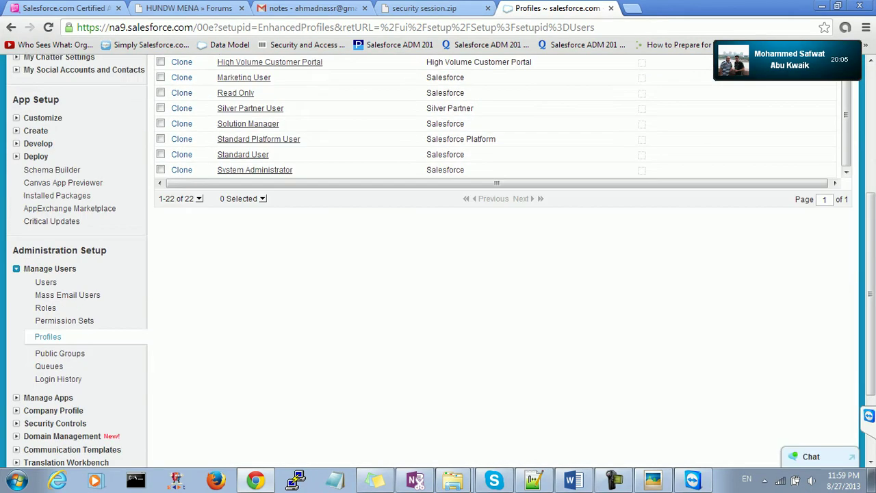
{"action": "left_click", "coordinate": [255, 170]}
{"action": "scroll", "coordinate": [421, 232], "scroll_direction": "down", "scroll_amount": 2}
{"action": "scroll", "coordinate": [410, 205], "scroll_direction": "down", "scroll_amount": 1}
{"action": "left_click", "coordinate": [401, 193]}
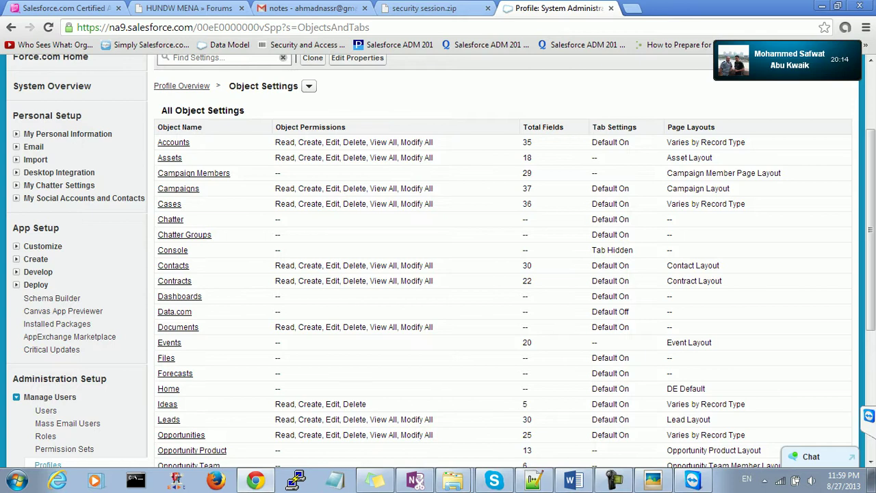
- Highlight the Accounts object permissions from Read to View All and look through the remaining objects' settings
{"action": "left_click_drag", "start_coordinate": [275, 142], "coordinate": [378, 142]}
{"action": "left_click", "coordinate": [378, 142]}
{"action": "double_click", "coordinate": [309, 142]}
{"action": "left_click", "coordinate": [309, 142]}
{"action": "double_click", "coordinate": [375, 142]}
{"action": "scroll", "coordinate": [375, 143], "scroll_direction": "down", "scroll_amount": 4}
{"action": "scroll", "coordinate": [438, 260], "scroll_direction": "up", "scroll_amount": 4}
- Return to the System Administrator profile overview and bring up the salesforce-org.jpg diagram to point out the Profile level
{"action": "left_click", "coordinate": [10, 27]}
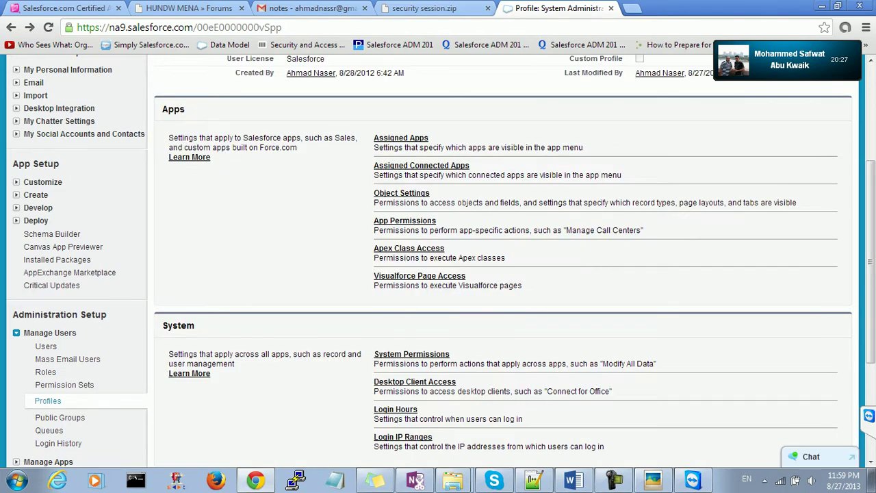
{"action": "scroll", "coordinate": [503, 260], "scroll_direction": "down", "scroll_amount": 1}
{"action": "left_click", "coordinate": [653, 480]}
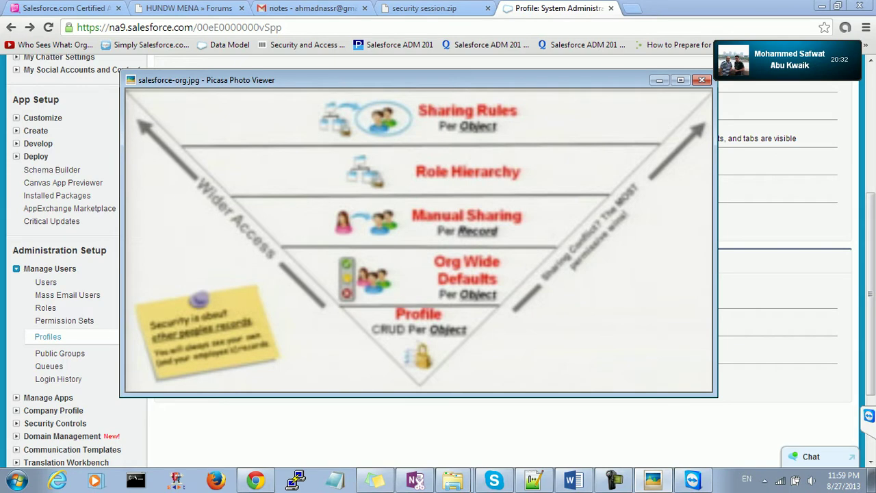
{"action": "mouse_move", "coordinate": [417, 370]}
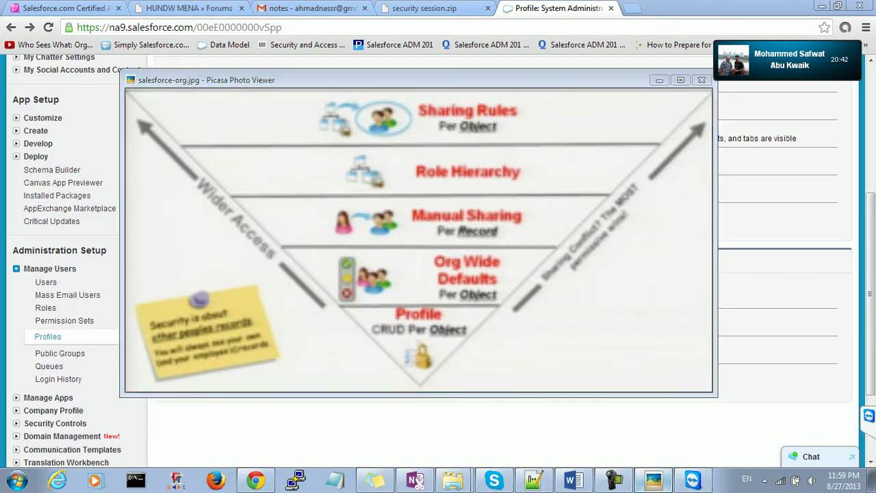
{"action": "key", "text": "Escape"}
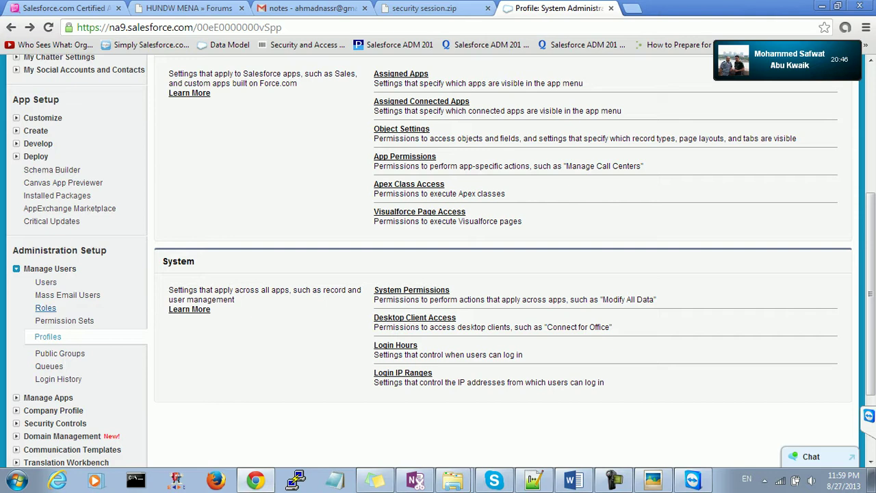
- Open the Understanding Roles page and view the Product-based, Company Size-based and Territory-based sample role hierarchies
{"action": "left_click", "coordinate": [45, 307]}
{"action": "scroll", "coordinate": [438, 260], "scroll_direction": "down", "scroll_amount": 2}
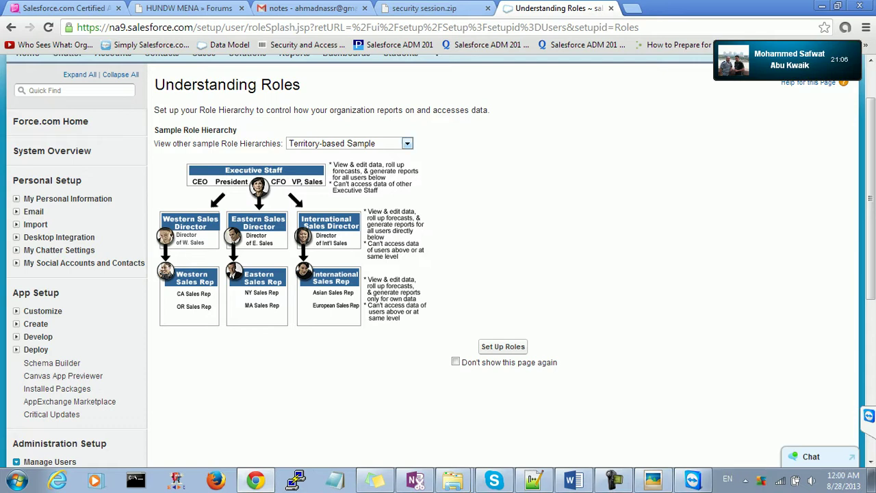
{"action": "left_click", "coordinate": [408, 143]}
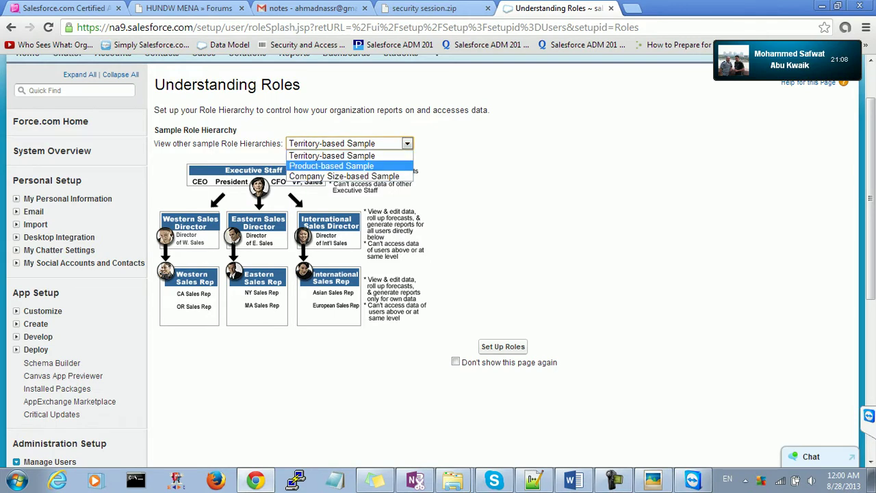
{"action": "left_click", "coordinate": [331, 166]}
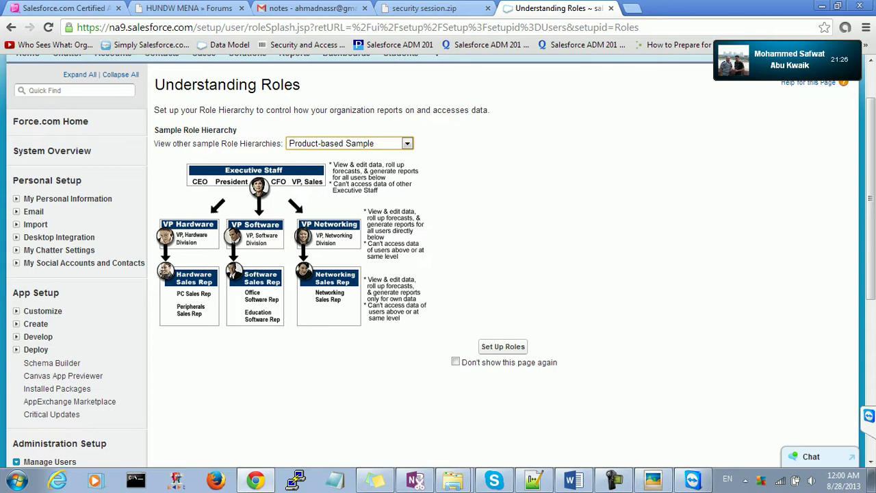
{"action": "left_click", "coordinate": [349, 143]}
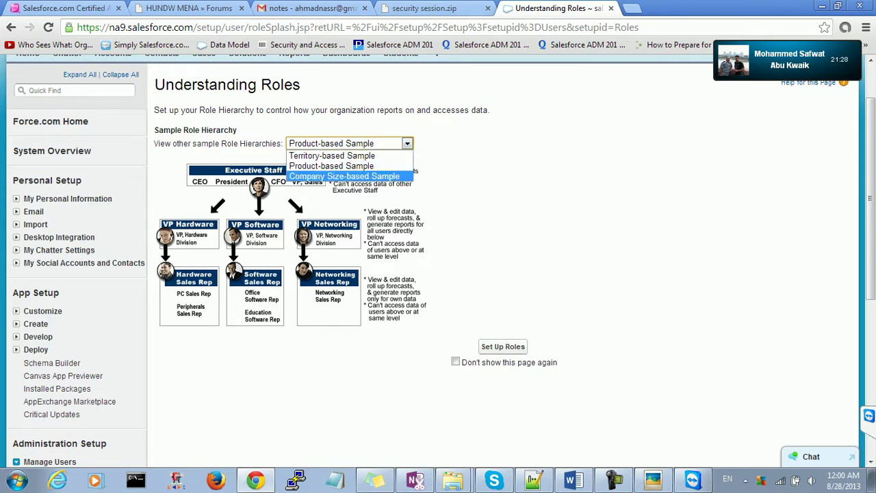
{"action": "key", "text": "Return"}
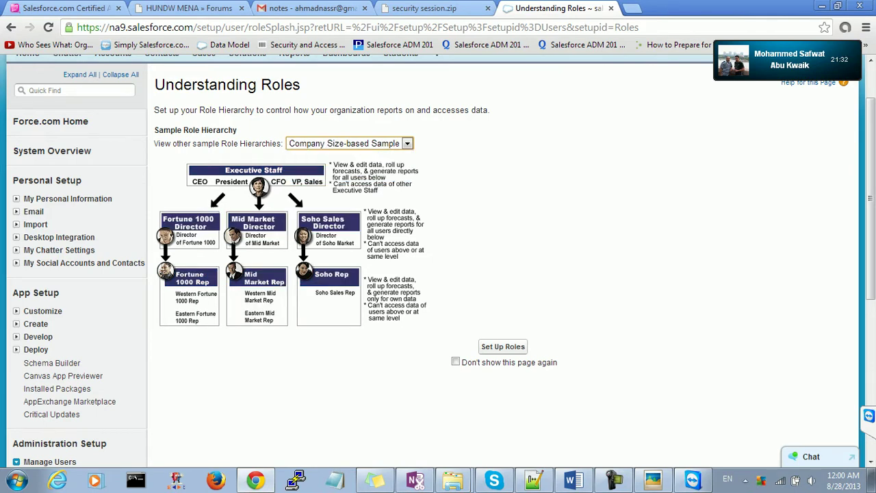
{"action": "left_click", "coordinate": [349, 143]}
{"action": "left_click", "coordinate": [343, 154]}
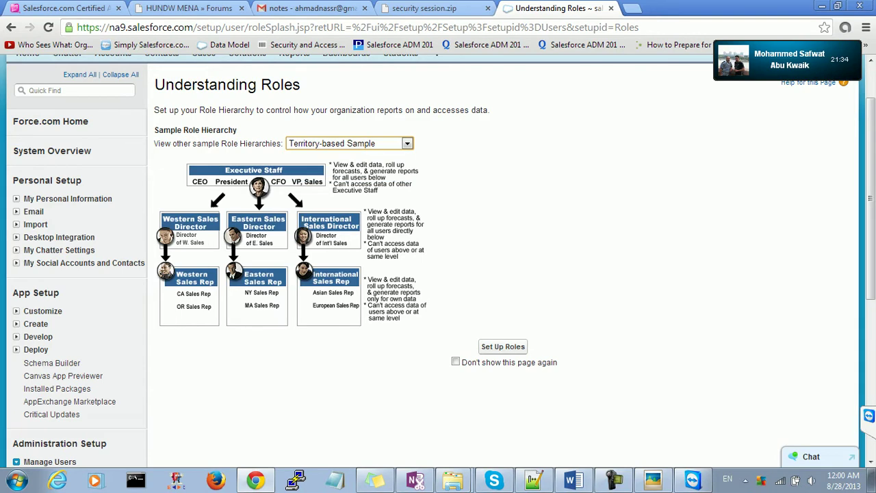
- Open the organization's own role hierarchy and highlight its top-level node, Dimensions
{"action": "left_click", "coordinate": [503, 346]}
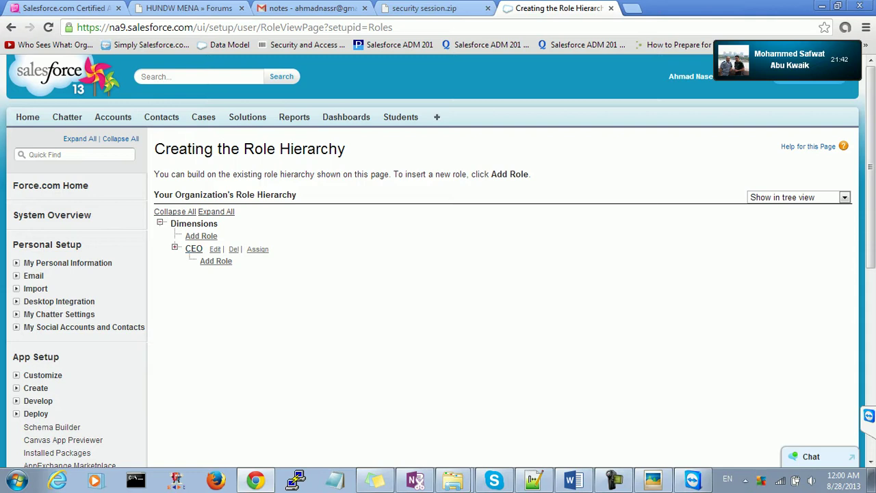
{"action": "double_click", "coordinate": [194, 223]}
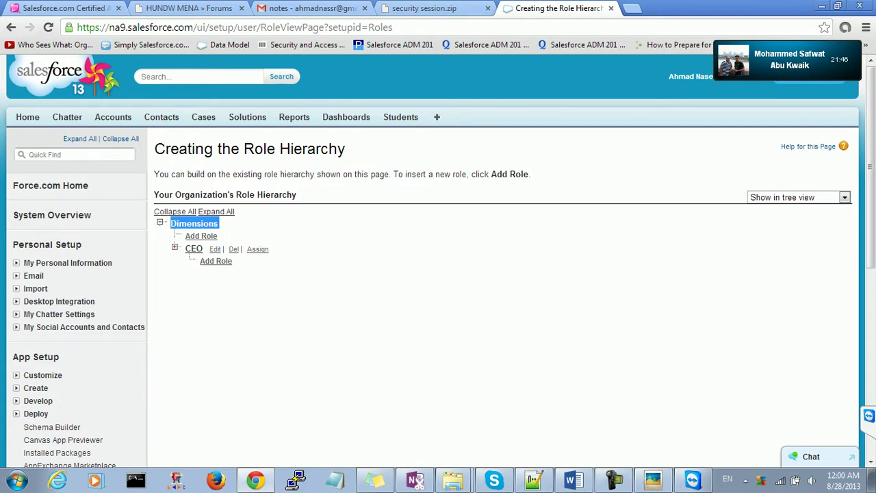
- Expand the role hierarchy under CEO, SVP, Sales & Marketing and VP, Marketing to show the marketing roles
{"action": "left_click", "coordinate": [174, 247]}
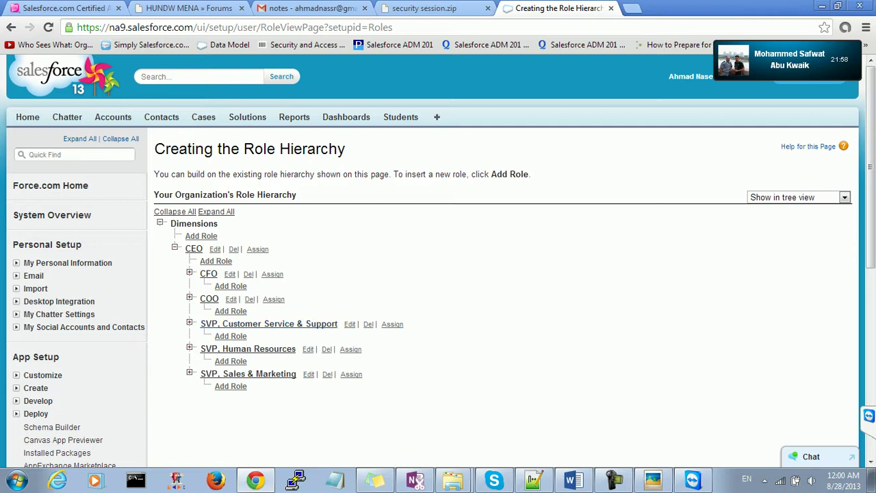
{"action": "left_click", "coordinate": [190, 372]}
{"action": "scroll", "coordinate": [238, 258], "scroll_direction": "down", "scroll_amount": 3}
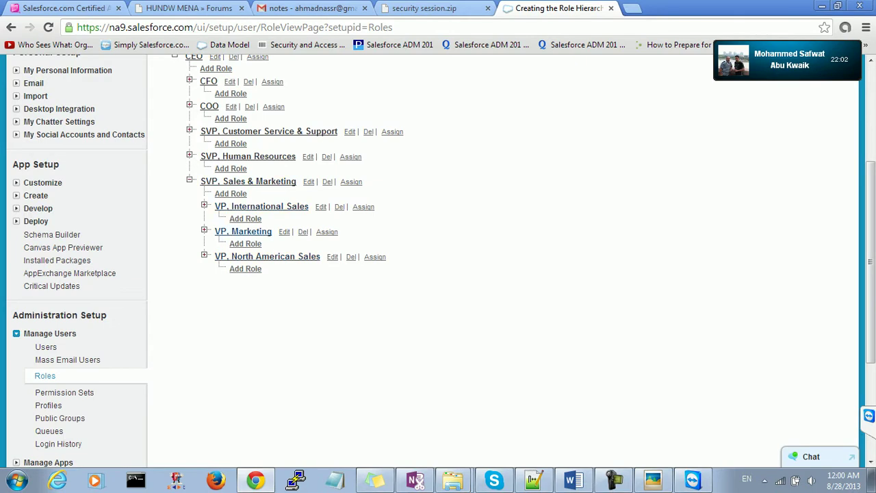
{"action": "left_click", "coordinate": [203, 231]}
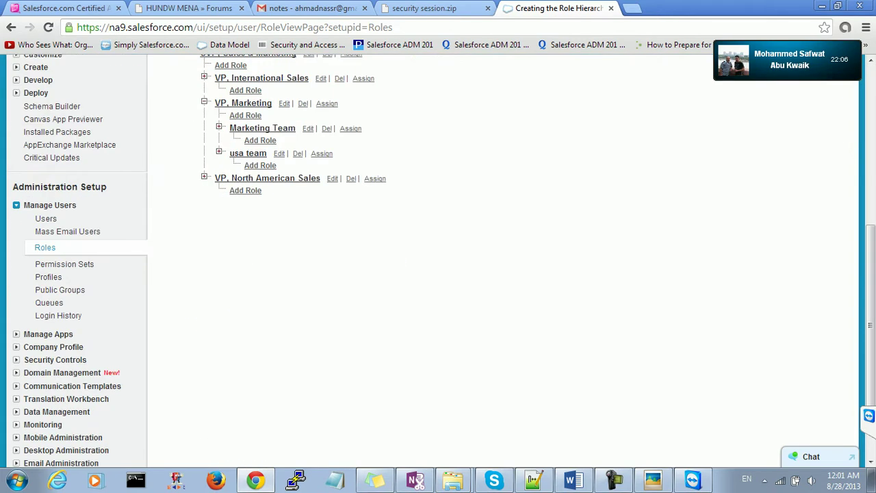
- Add a role under VP, Marketing with the label E-Marketing and role name E_Marketing, and save it
{"action": "scroll", "coordinate": [438, 260], "scroll_direction": "up", "scroll_amount": 2}
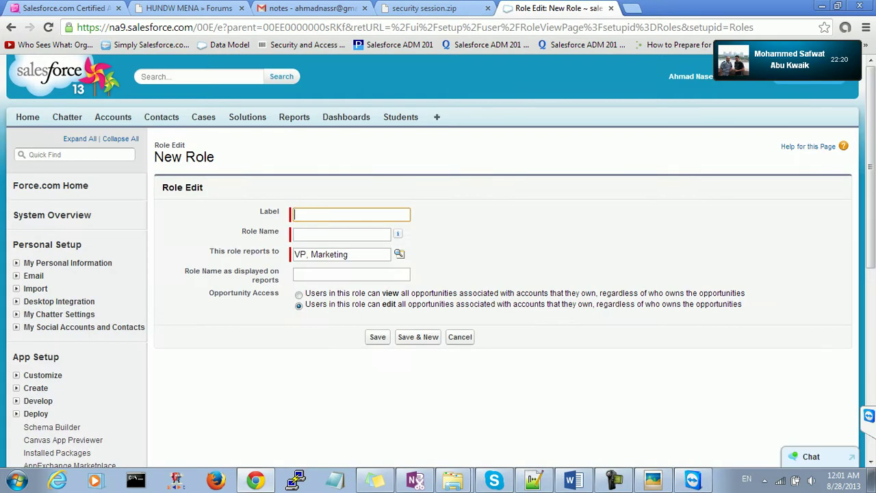
{"action": "type", "text": "E-Marketing"}
{"action": "left_click", "coordinate": [331, 234]}
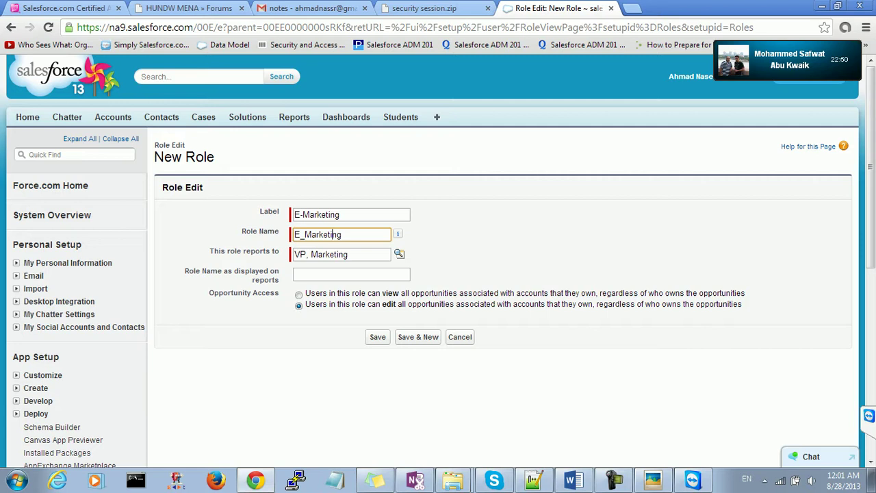
{"action": "left_click", "coordinate": [378, 336]}
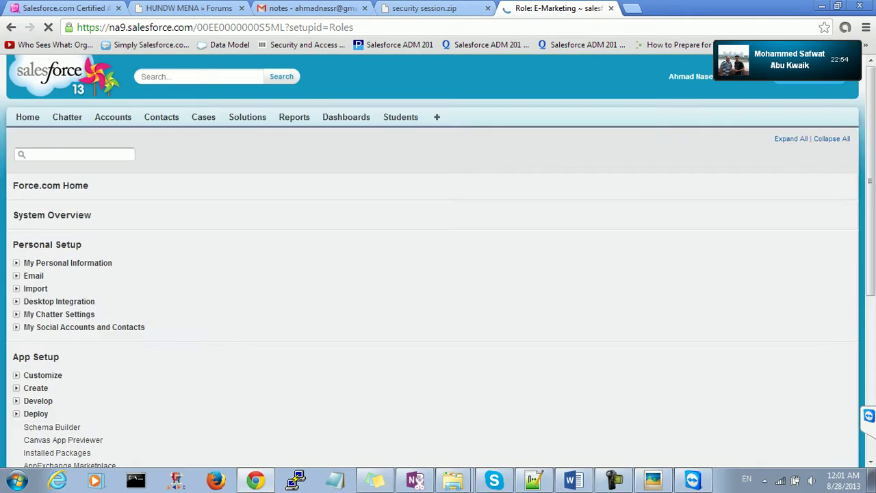
- Review the E-Marketing role's details, highlighting its label and role name, and examine its assigned users section
{"action": "scroll", "coordinate": [438, 274], "scroll_direction": "down", "scroll_amount": 4}
{"action": "scroll", "coordinate": [438, 274], "scroll_direction": "up", "scroll_amount": 4}
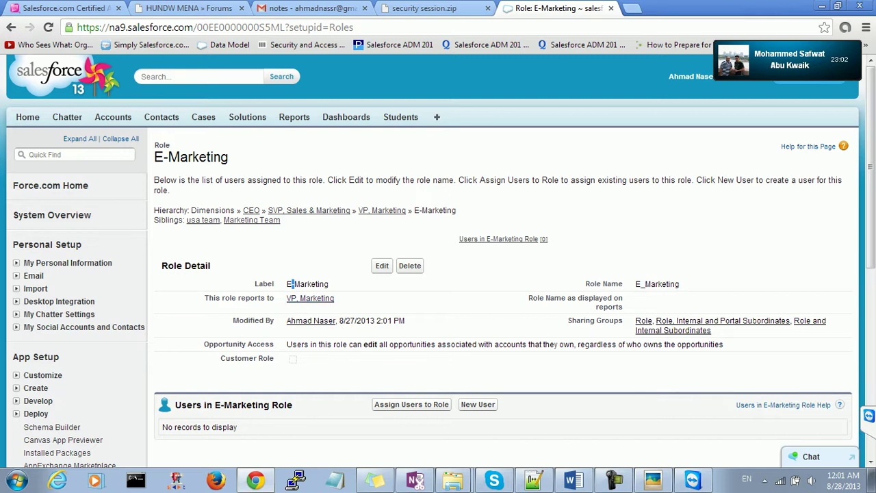
{"action": "left_click_drag", "start_coordinate": [289, 283], "coordinate": [674, 284]}
{"action": "left_click", "coordinate": [676, 283]}
{"action": "scroll", "coordinate": [503, 274], "scroll_direction": "down", "scroll_amount": 2}
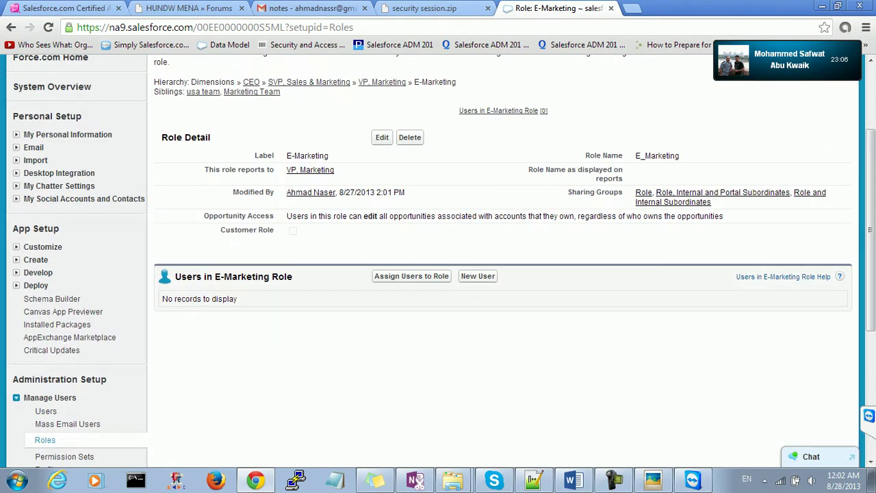
{"action": "scroll", "coordinate": [503, 274], "scroll_direction": "down", "scroll_amount": 1}
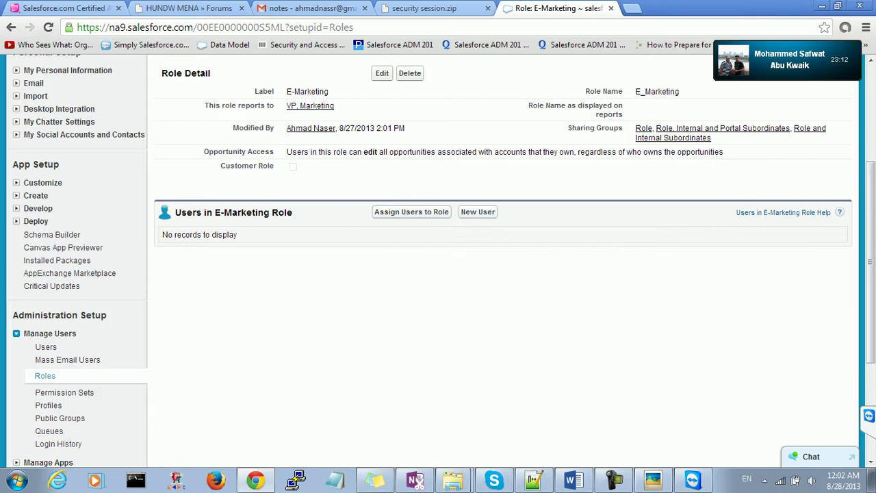
{"action": "scroll", "coordinate": [503, 274], "scroll_direction": "down", "scroll_amount": 1}
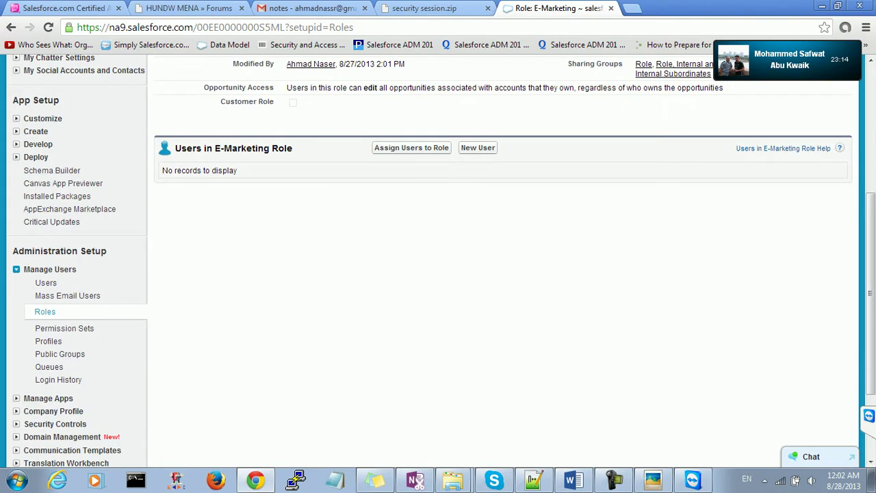
{"action": "scroll", "coordinate": [503, 274], "scroll_direction": "up", "scroll_amount": 1}
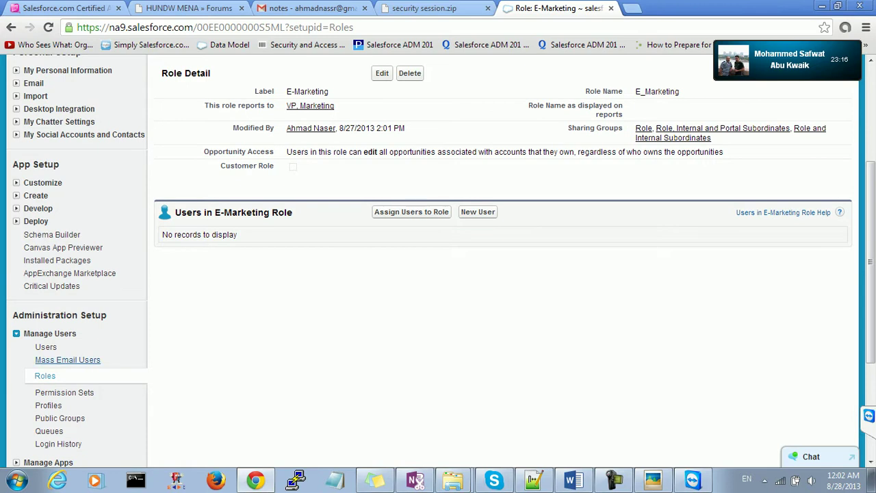
{"action": "left_click", "coordinate": [46, 347]}
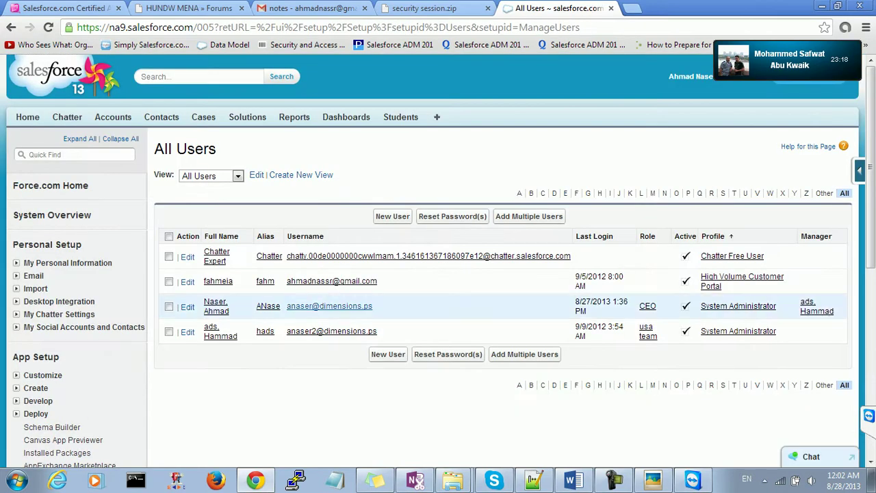
{"action": "left_click", "coordinate": [331, 281]}
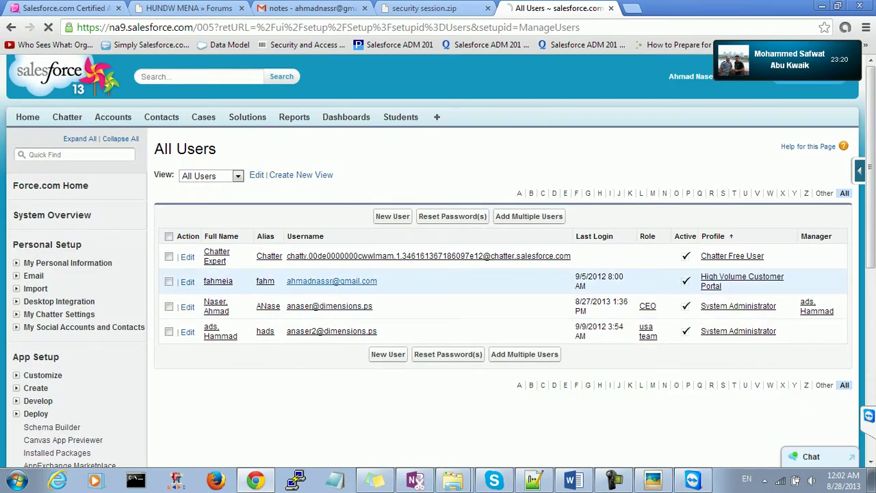
{"action": "left_click", "coordinate": [382, 200]}
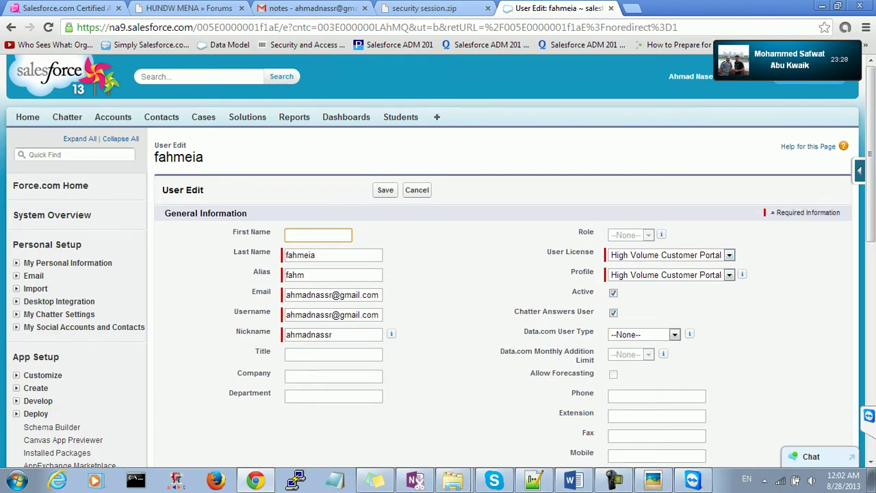
{"action": "left_click", "coordinate": [728, 254]}
{"action": "left_click", "coordinate": [654, 267]}
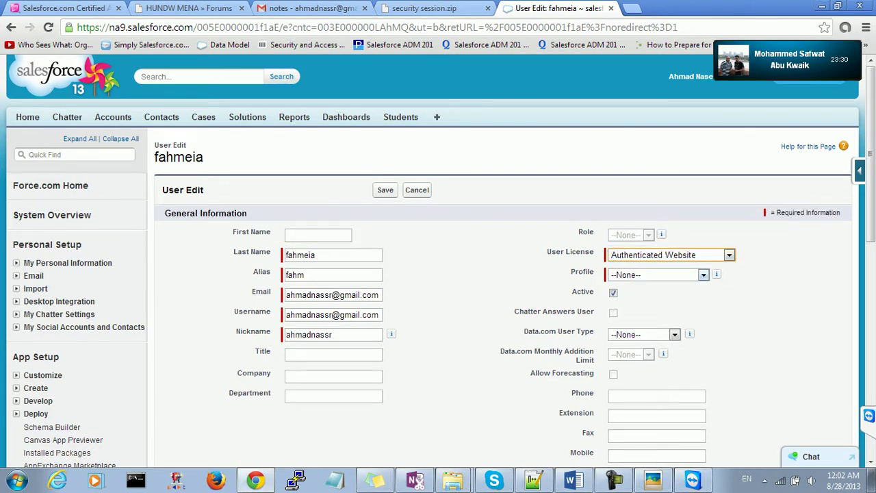
{"action": "left_click", "coordinate": [703, 275]}
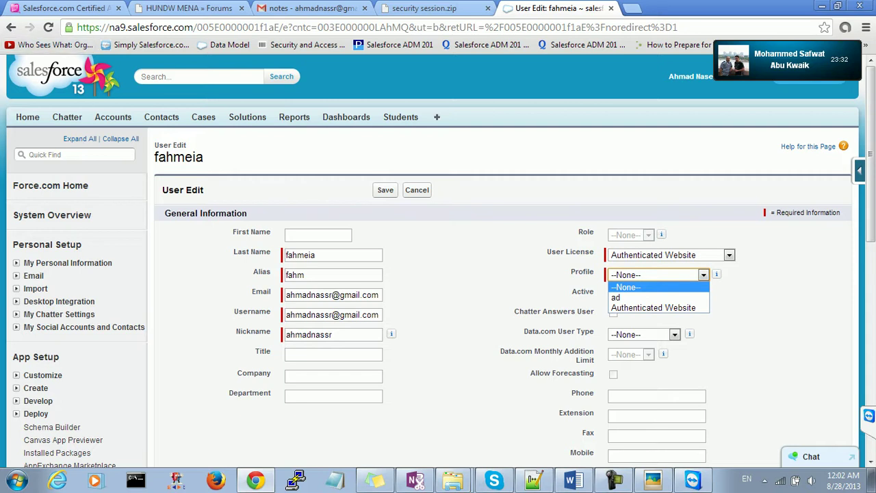
{"action": "left_click", "coordinate": [10, 28]}
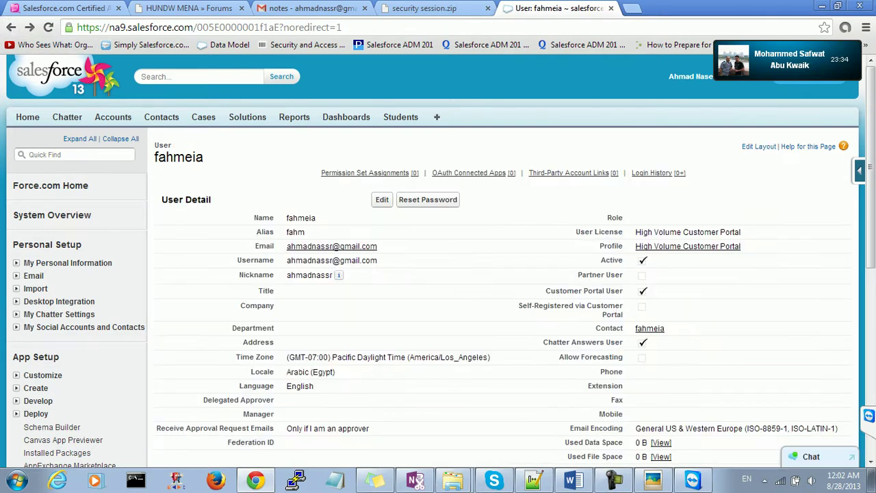
{"action": "scroll", "coordinate": [500, 274], "scroll_direction": "down", "scroll_amount": 6}
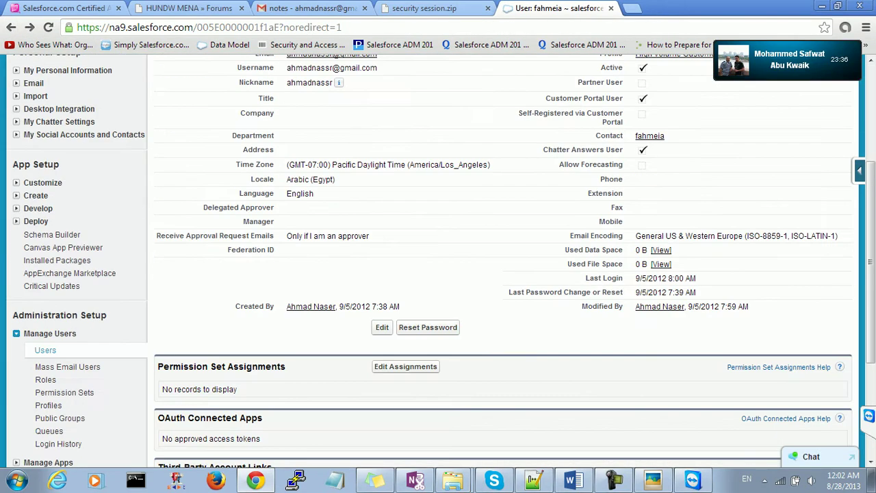
- From the All Users list, edit the System Administrator user in the usa team role, set the role to E-Marketing and save
{"action": "left_click", "coordinate": [45, 163]}
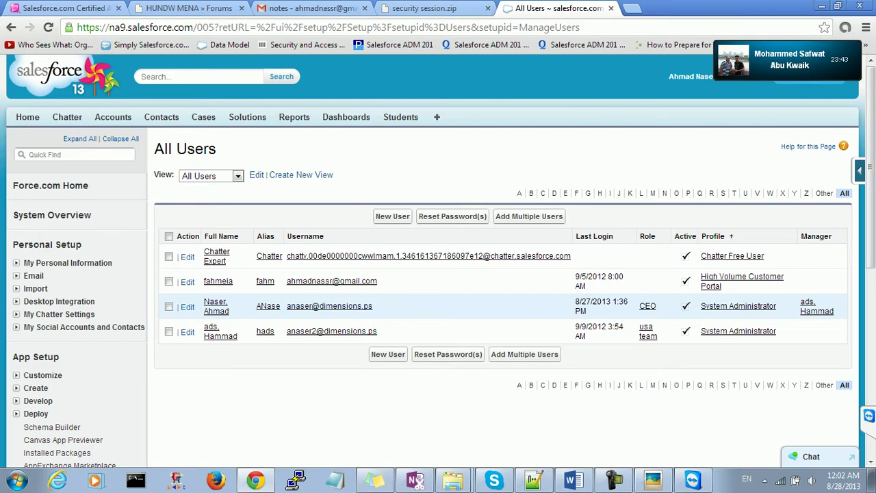
{"action": "left_click", "coordinate": [331, 331]}
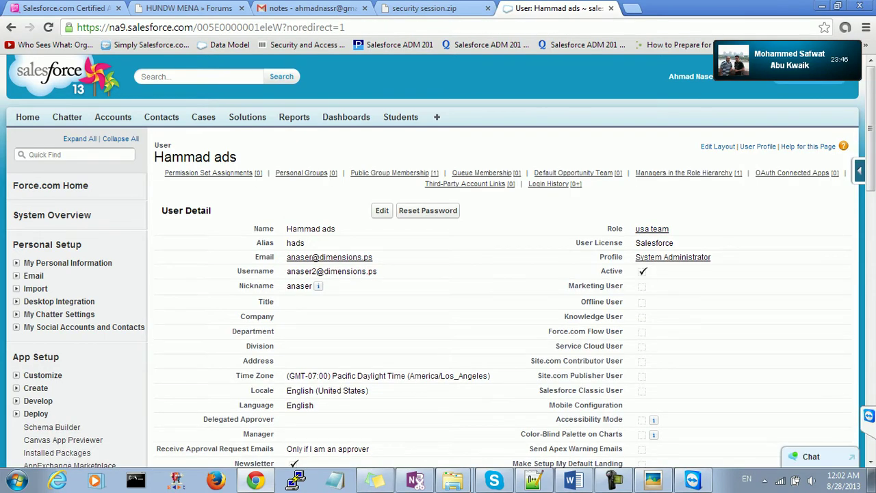
{"action": "left_click", "coordinate": [382, 210]}
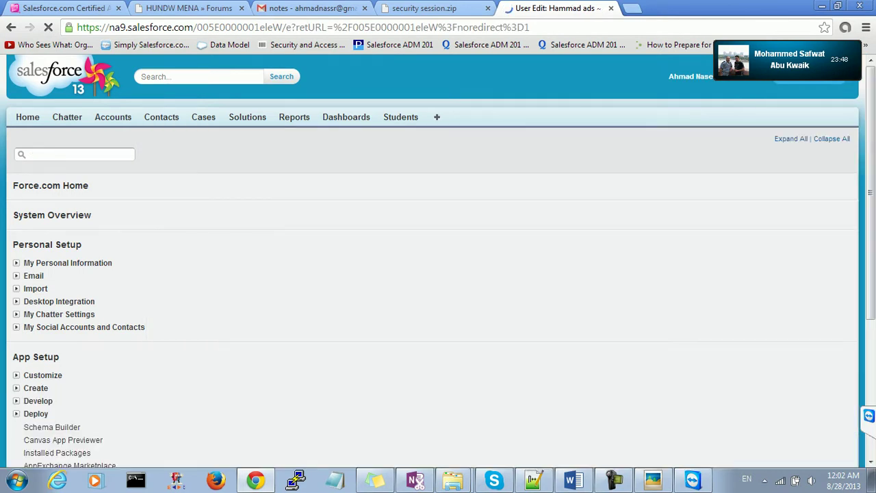
{"action": "left_click", "coordinate": [691, 255]}
{"action": "left_click", "coordinate": [651, 276]}
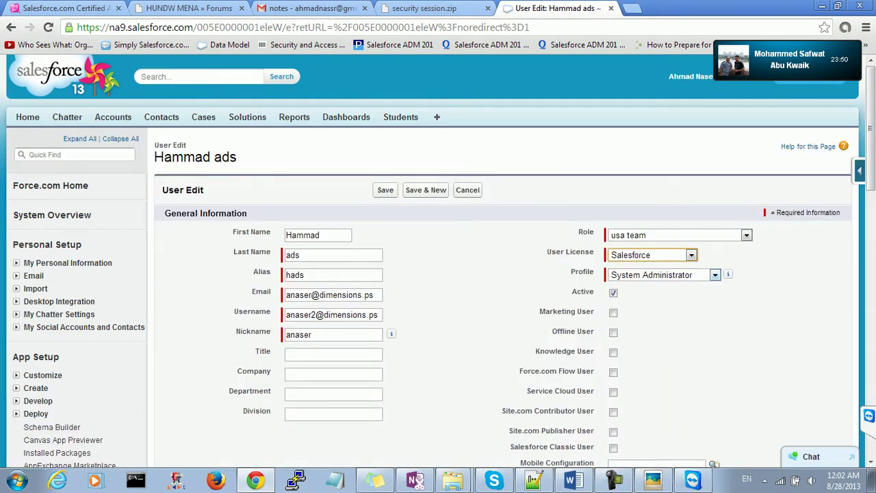
{"action": "left_click", "coordinate": [715, 274]}
{"action": "left_click", "coordinate": [714, 274]}
{"action": "left_click", "coordinate": [746, 235]}
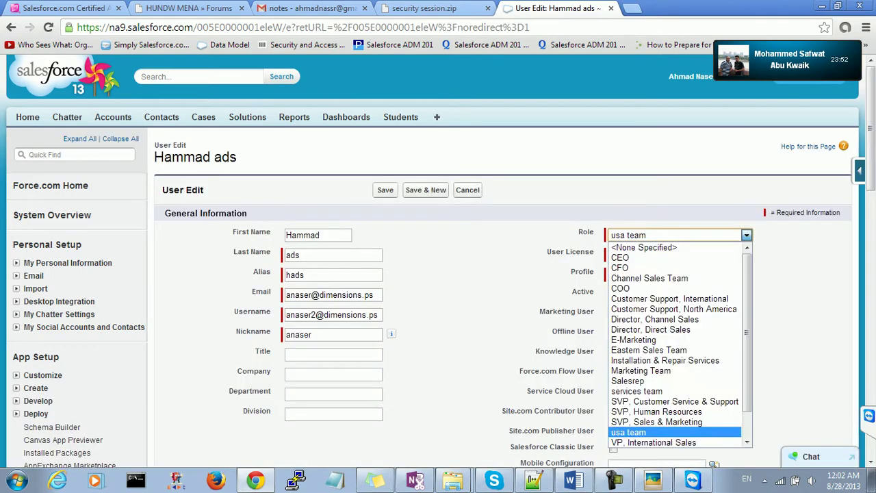
{"action": "scroll", "coordinate": [674, 294], "scroll_direction": "down", "scroll_amount": 1}
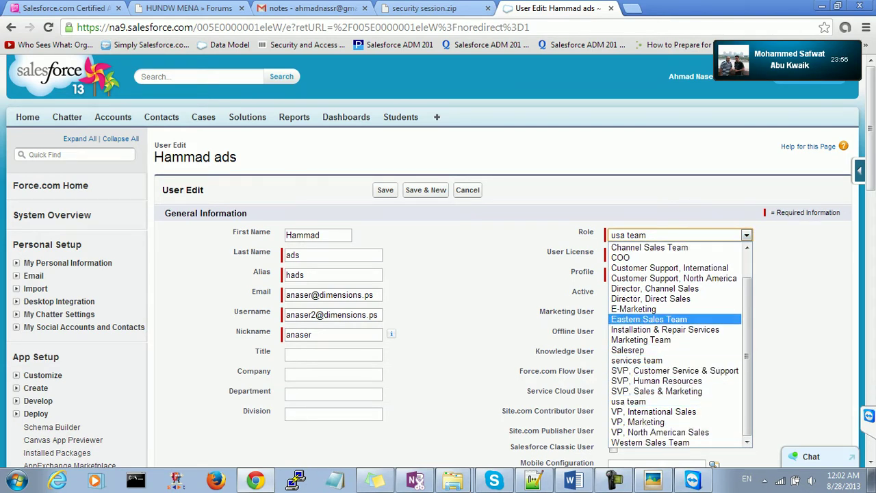
{"action": "left_click", "coordinate": [634, 309]}
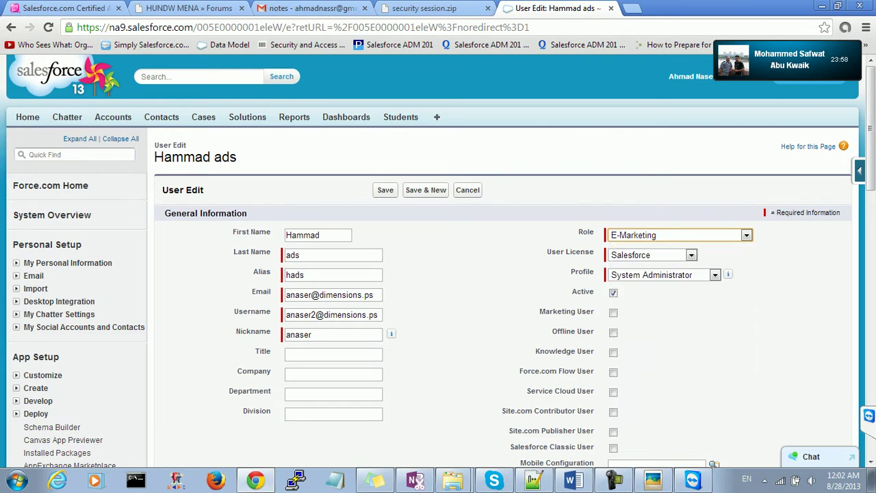
{"action": "left_click", "coordinate": [385, 189]}
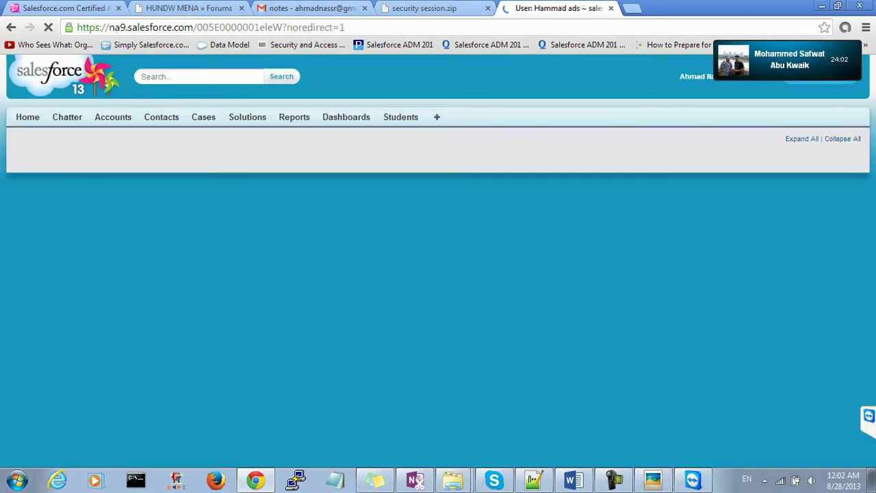
- Check the role on the edited user's record and open the E-Marketing role to view its assigned users
{"action": "scroll", "coordinate": [438, 273], "scroll_direction": "down", "scroll_amount": 1}
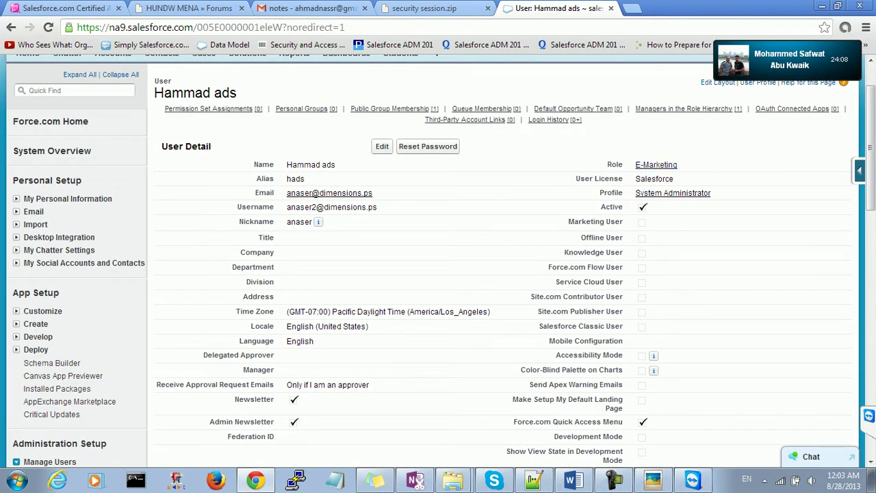
{"action": "scroll", "coordinate": [438, 274], "scroll_direction": "down", "scroll_amount": 1}
{"action": "left_click", "coordinate": [656, 101]}
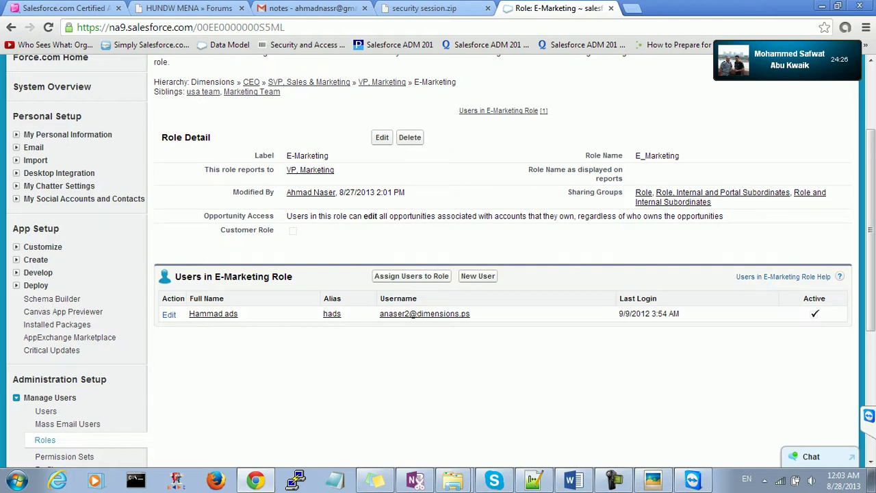
- Open the Public Groups page and highlight its title to introduce the topic
{"action": "scroll", "coordinate": [438, 273], "scroll_direction": "down", "scroll_amount": 2}
{"action": "left_click", "coordinate": [59, 354]}
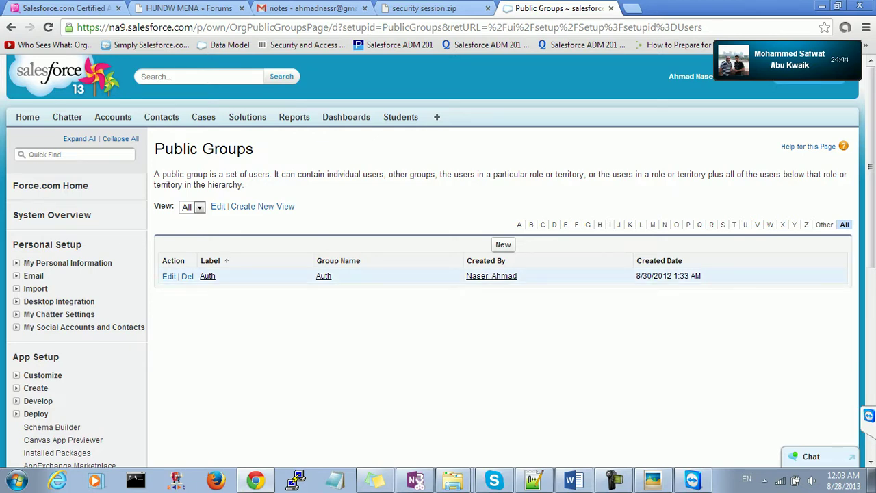
{"action": "left_click_drag", "start_coordinate": [154, 148], "coordinate": [197, 148]}
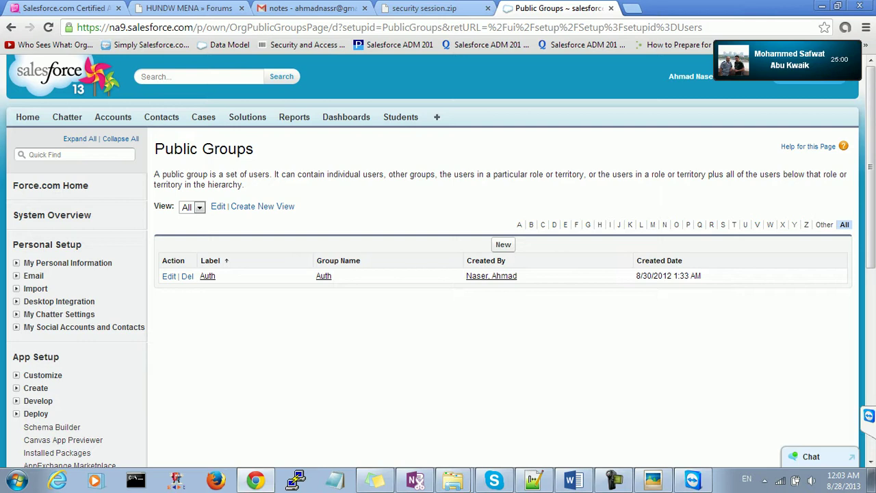
- Bring up the salesforce-org.jpg diagram to review its sharing levels, and return to the Public Groups page
{"action": "left_click", "coordinate": [653, 480]}
{"action": "scroll", "coordinate": [419, 241], "scroll_direction": "up", "scroll_amount": 1}
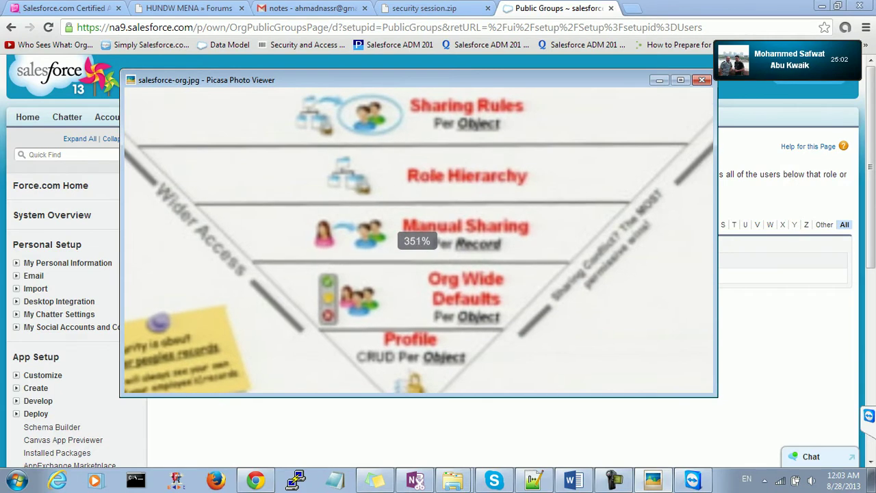
{"action": "scroll", "coordinate": [418, 241], "scroll_direction": "down", "scroll_amount": 1}
{"action": "scroll", "coordinate": [418, 241], "scroll_direction": "down", "scroll_amount": 3}
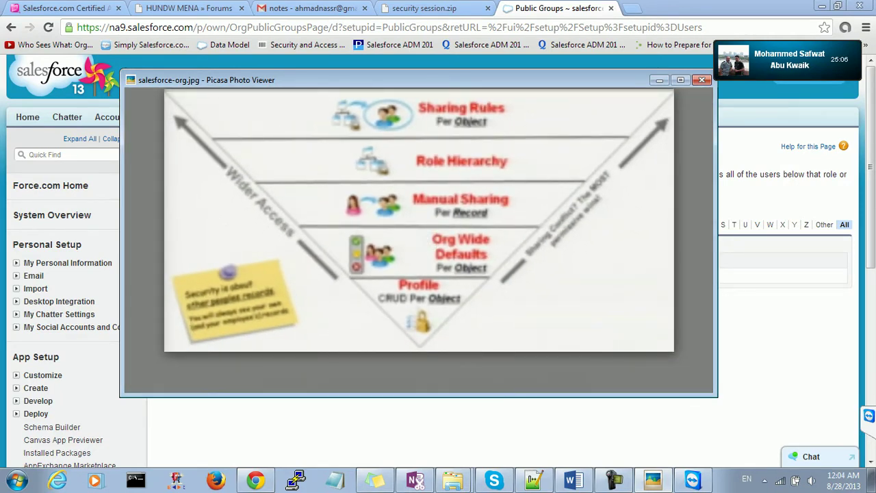
{"action": "mouse_move", "coordinate": [418, 241]}
{"action": "left_click", "coordinate": [659, 80]}
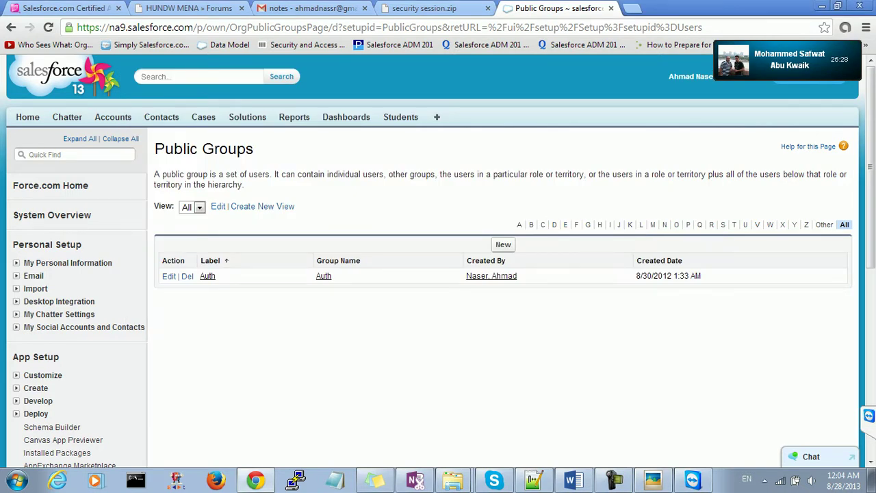
{"action": "scroll", "coordinate": [438, 274], "scroll_direction": "down", "scroll_amount": 2}
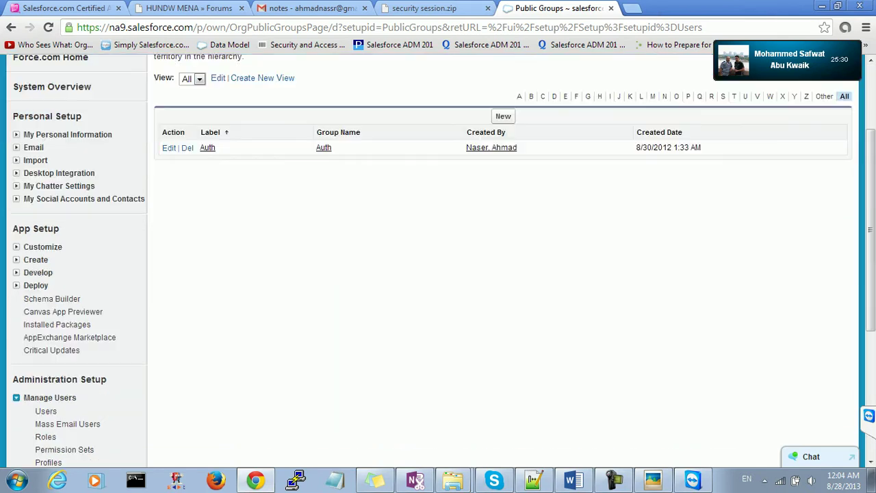
- Open the Roles setup page and review the sample role hierarchy
{"action": "scroll", "coordinate": [45, 372], "scroll_direction": "down", "scroll_amount": 1}
{"action": "left_click", "coordinate": [45, 373]}
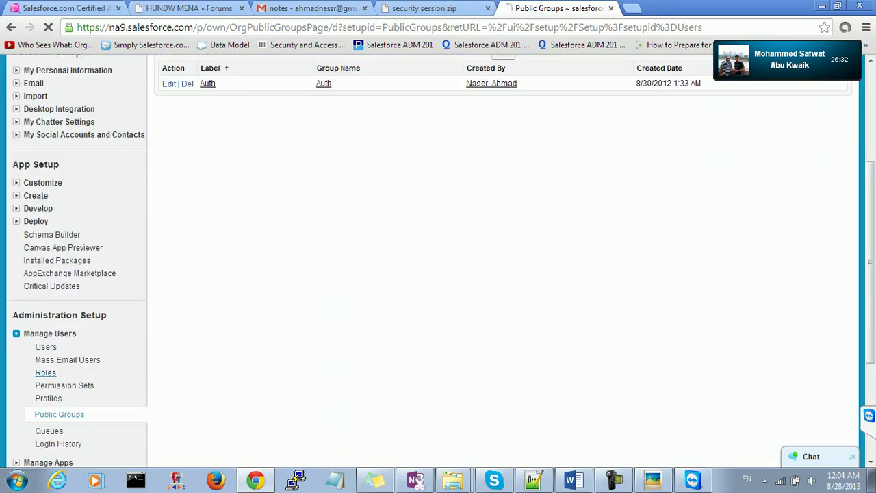
{"action": "scroll", "coordinate": [438, 274], "scroll_direction": "down", "scroll_amount": 1}
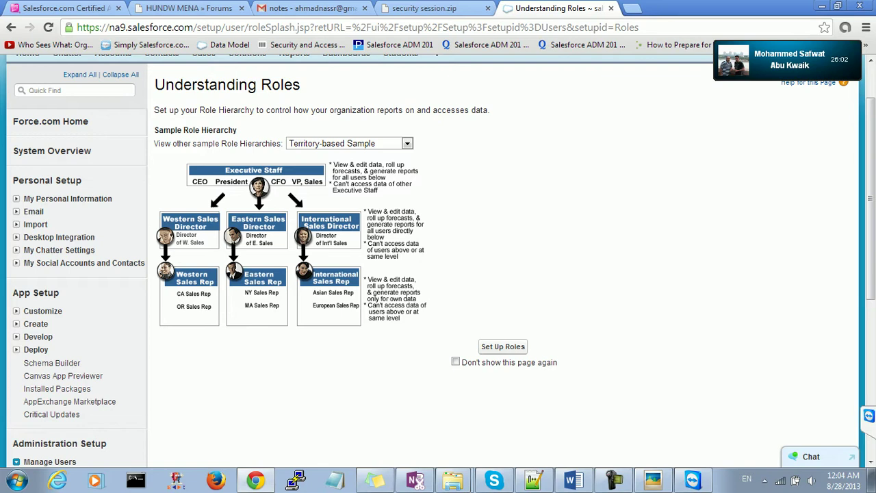
- Open the Auth public group for editing
{"action": "scroll", "coordinate": [438, 260], "scroll_direction": "down", "scroll_amount": 1}
{"action": "scroll", "coordinate": [438, 260], "scroll_direction": "down", "scroll_amount": 2}
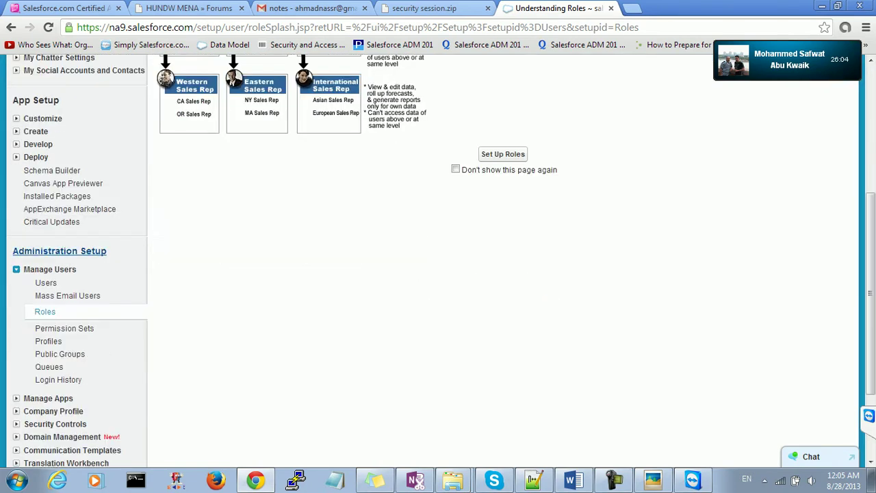
{"action": "left_click", "coordinate": [59, 354]}
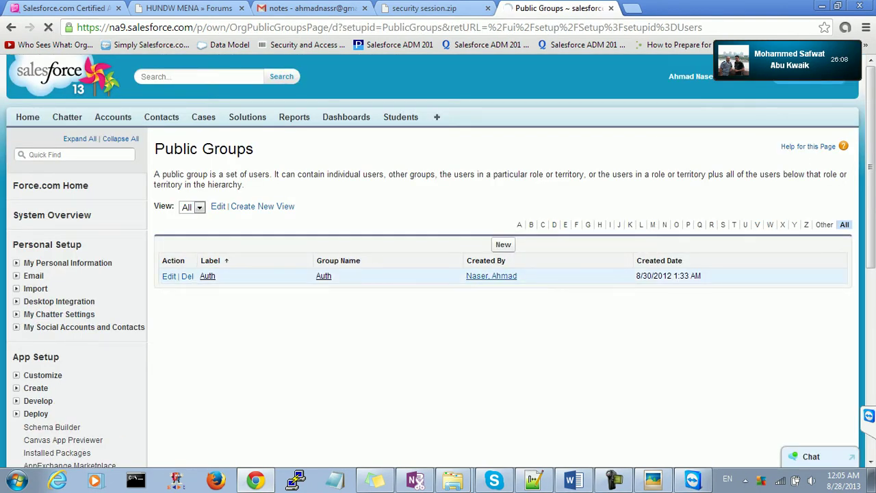
{"action": "left_click", "coordinate": [168, 276]}
{"action": "scroll", "coordinate": [438, 260], "scroll_direction": "down", "scroll_amount": 2}
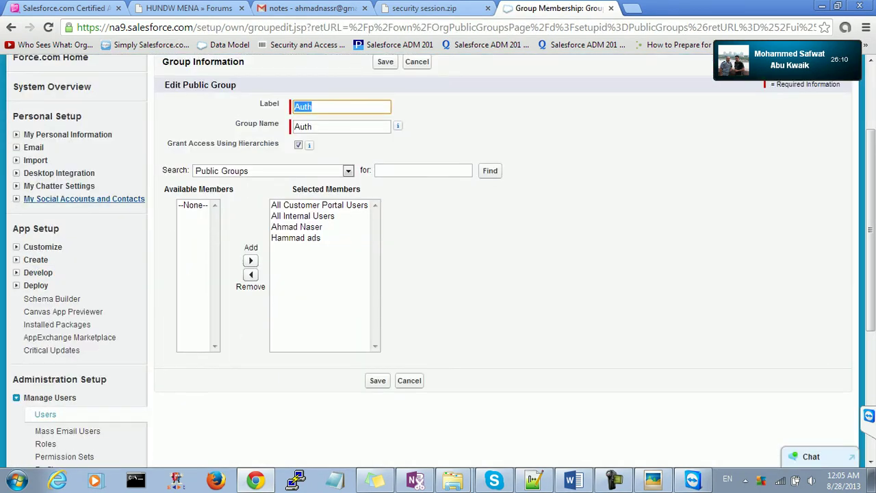
- List the available roles and add Role: E-Marketing to the Auth group's selected members
{"action": "left_click", "coordinate": [273, 170]}
{"action": "left_click", "coordinate": [221, 183]}
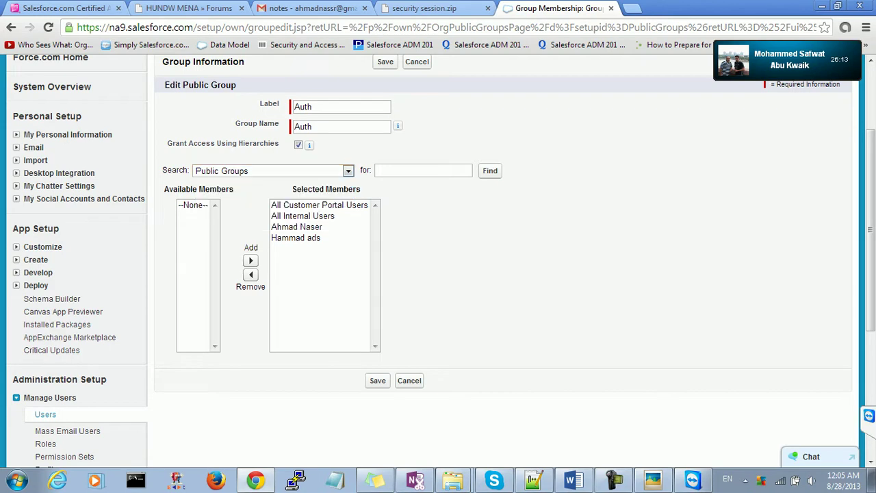
{"action": "left_click", "coordinate": [273, 170]}
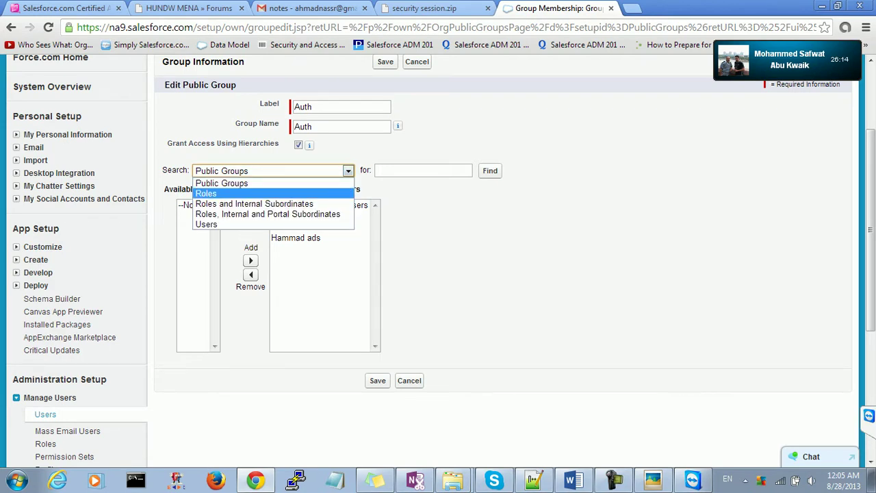
{"action": "key", "text": "Return"}
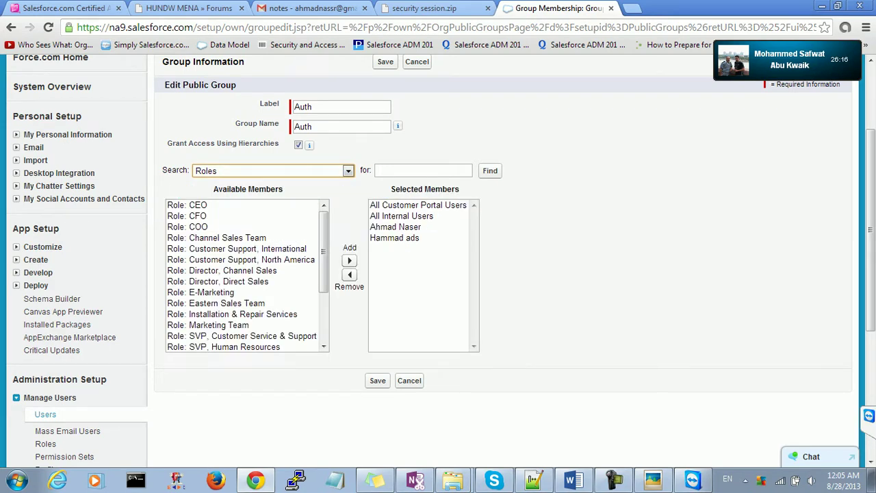
{"action": "scroll", "coordinate": [438, 260], "scroll_direction": "down", "scroll_amount": 1}
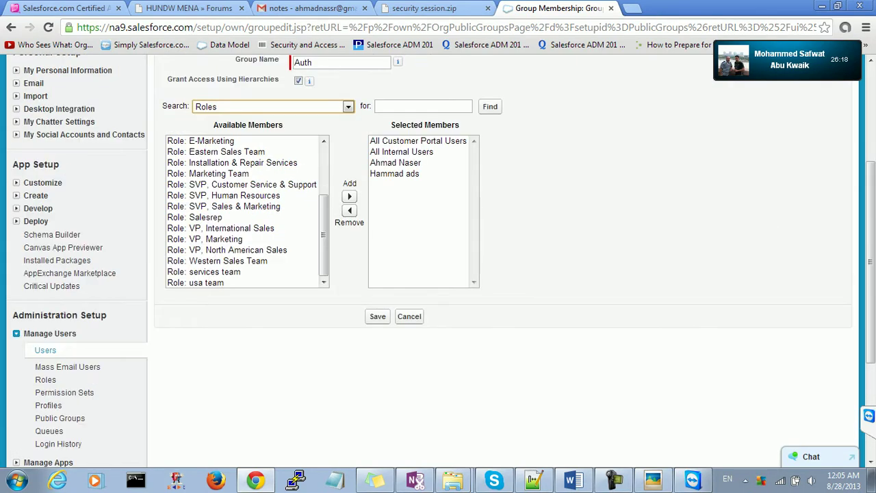
{"action": "left_click", "coordinate": [200, 140]}
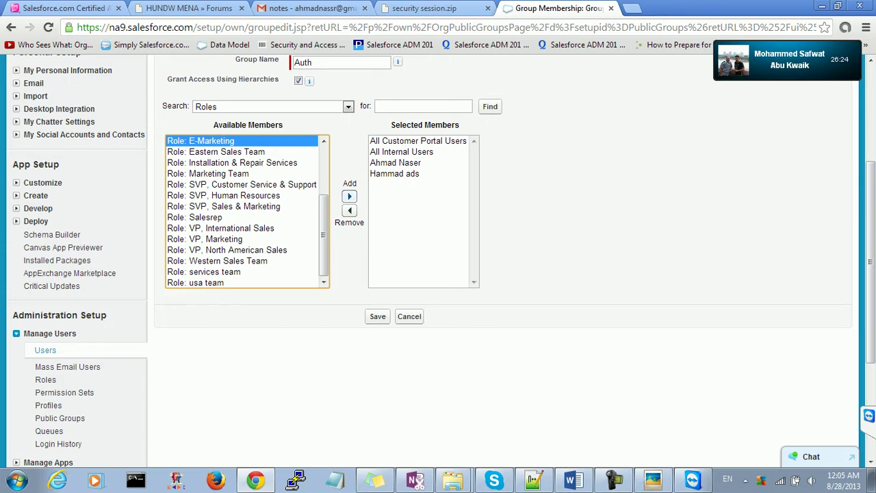
{"action": "left_click", "coordinate": [349, 196]}
- Switch the member search to Users, remove the last individual user from the selected members, and add that user back
{"action": "left_click", "coordinate": [348, 106]}
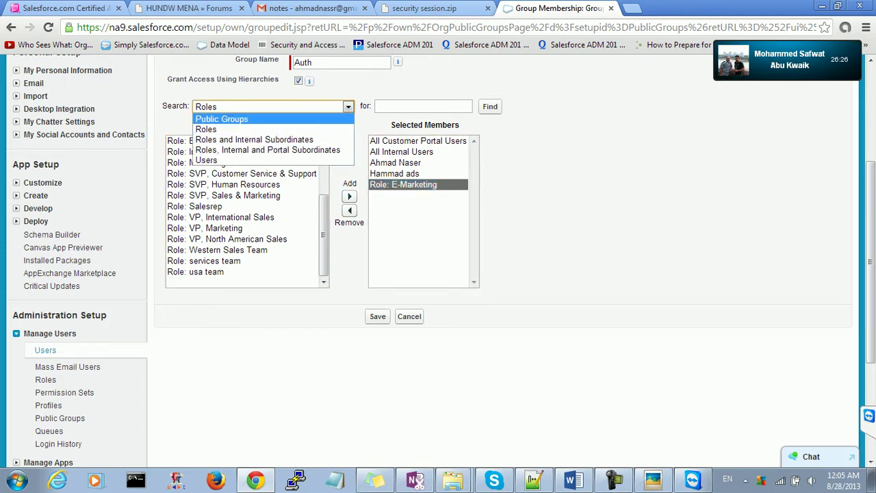
{"action": "left_click", "coordinate": [219, 160]}
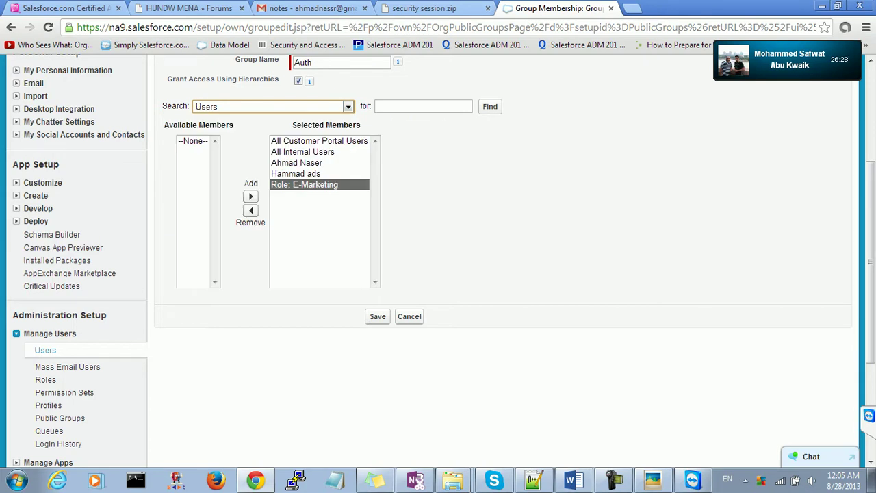
{"action": "left_click", "coordinate": [193, 140]}
{"action": "left_click", "coordinate": [297, 162]}
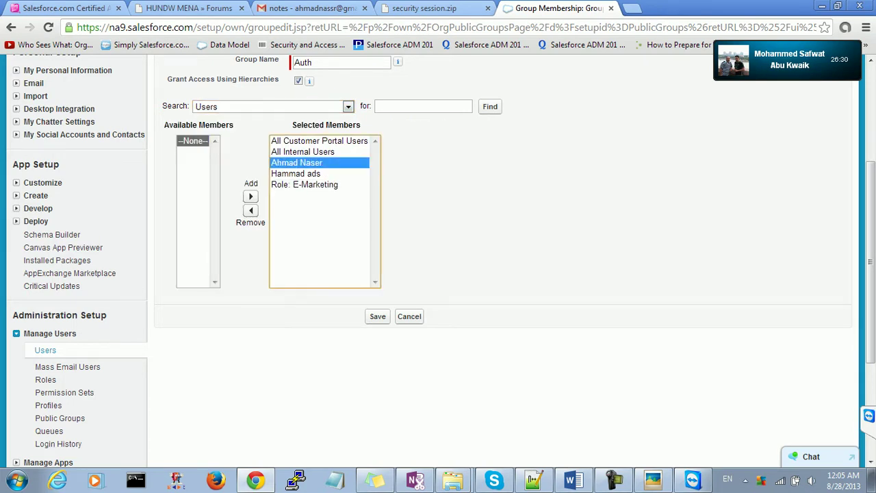
{"action": "left_click", "coordinate": [296, 174]}
{"action": "left_click", "coordinate": [250, 210]}
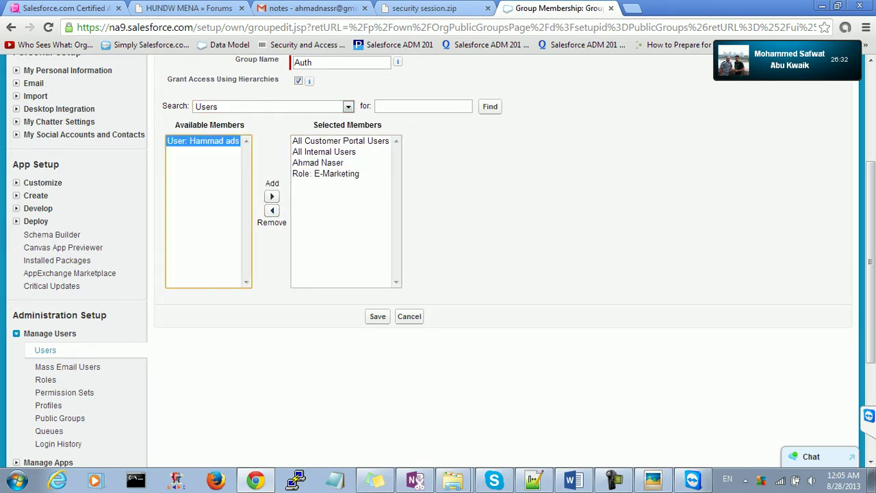
{"action": "left_click", "coordinate": [271, 197]}
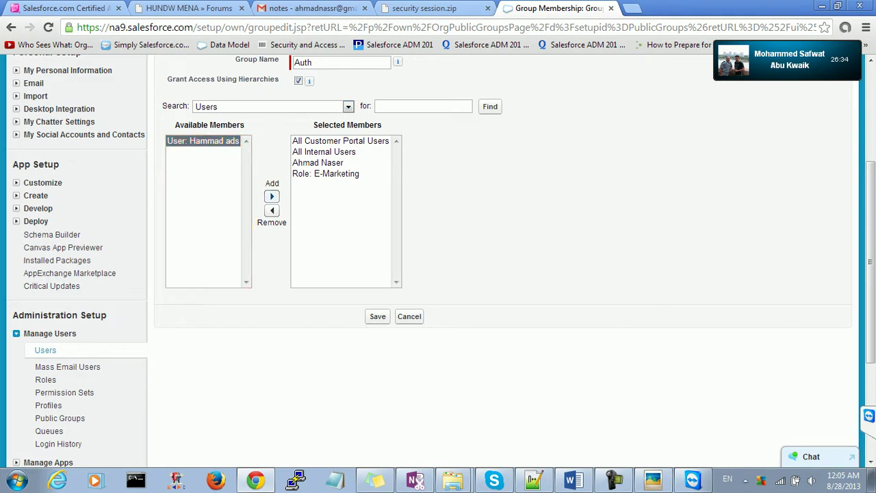
- Save the Auth public group's membership changes
{"action": "scroll", "coordinate": [438, 260], "scroll_direction": "up", "scroll_amount": 3}
{"action": "scroll", "coordinate": [438, 260], "scroll_direction": "down", "scroll_amount": 3}
{"action": "scroll", "coordinate": [438, 260], "scroll_direction": "up", "scroll_amount": 3}
{"action": "left_click", "coordinate": [385, 190]}
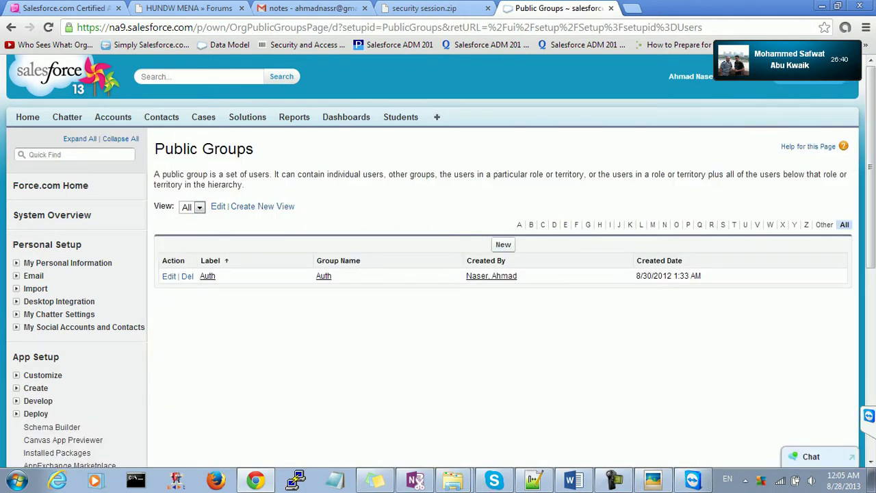
- Reopen the Auth group, view the available member search categories, and cancel the edit
{"action": "left_click", "coordinate": [168, 276]}
{"action": "left_click", "coordinate": [348, 234]}
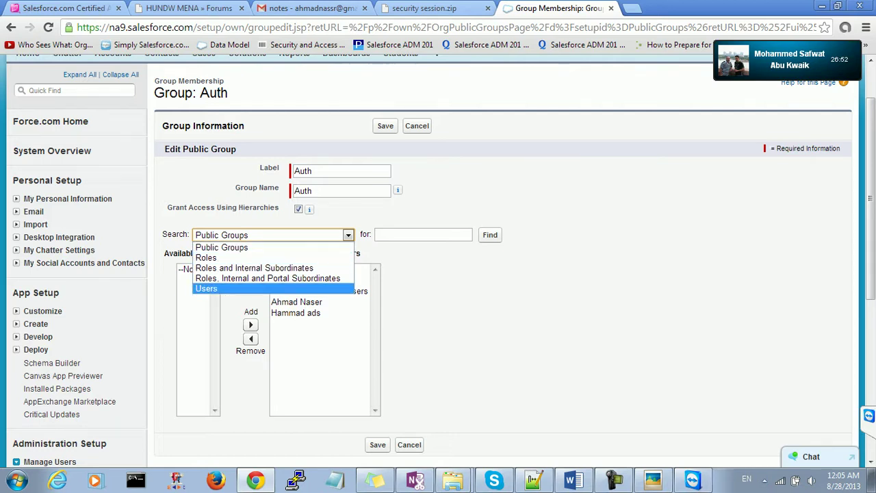
{"action": "key", "text": "Escape"}
{"action": "left_click", "coordinate": [416, 125]}
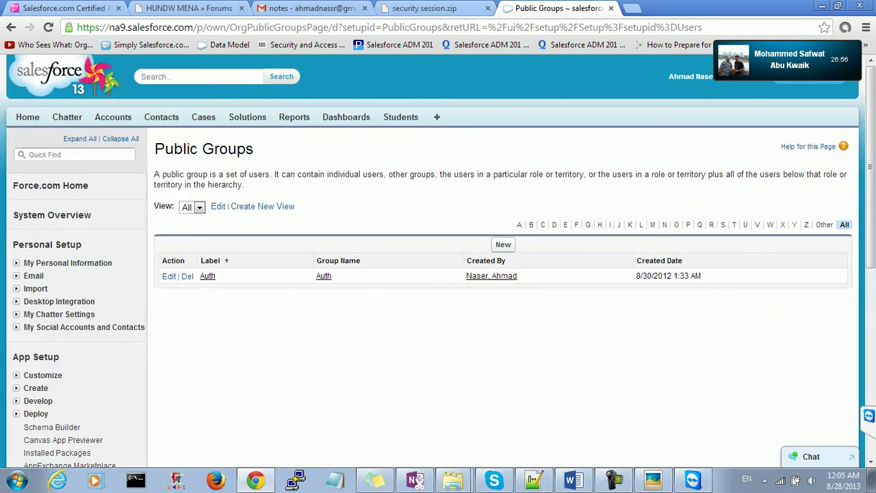
- Switch to Picasa Photo Viewer and examine the access pyramid in salesforce-org.jpg
{"action": "scroll", "coordinate": [438, 274], "scroll_direction": "down", "scroll_amount": 4}
{"action": "left_click", "coordinate": [653, 480]}
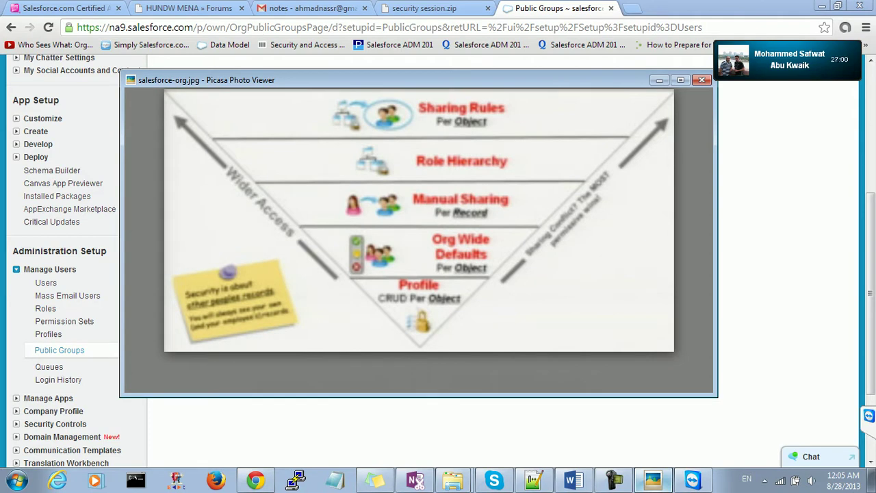
{"action": "mouse_move", "coordinate": [419, 382]}
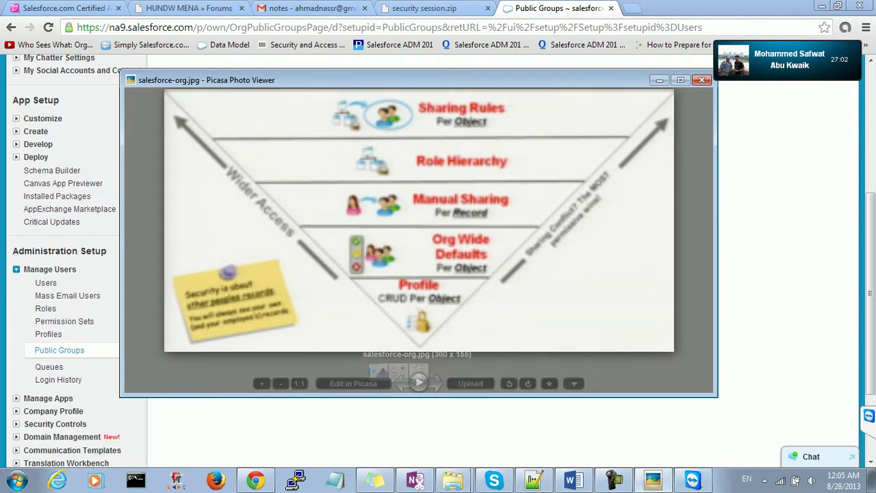
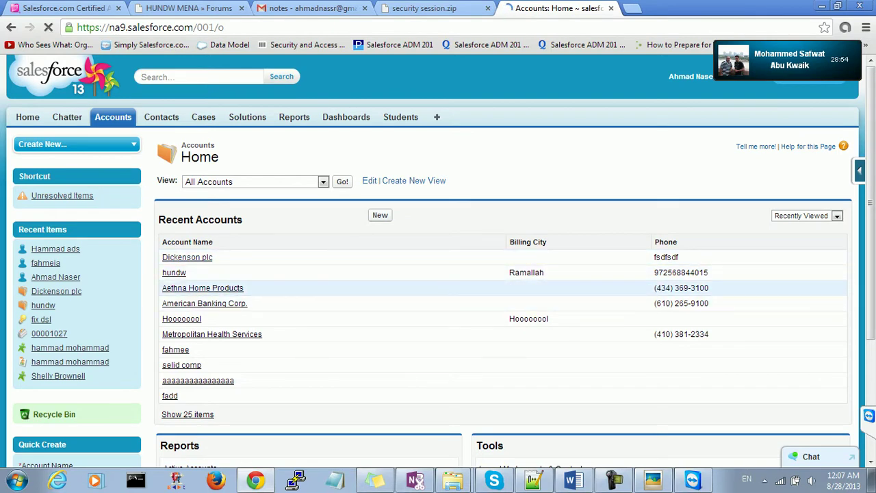
- Open the Aethna Home Products account and examine its detail fields, including Account Site
{"action": "left_click", "coordinate": [203, 288]}
{"action": "scroll", "coordinate": [438, 274], "scroll_direction": "down", "scroll_amount": 4}
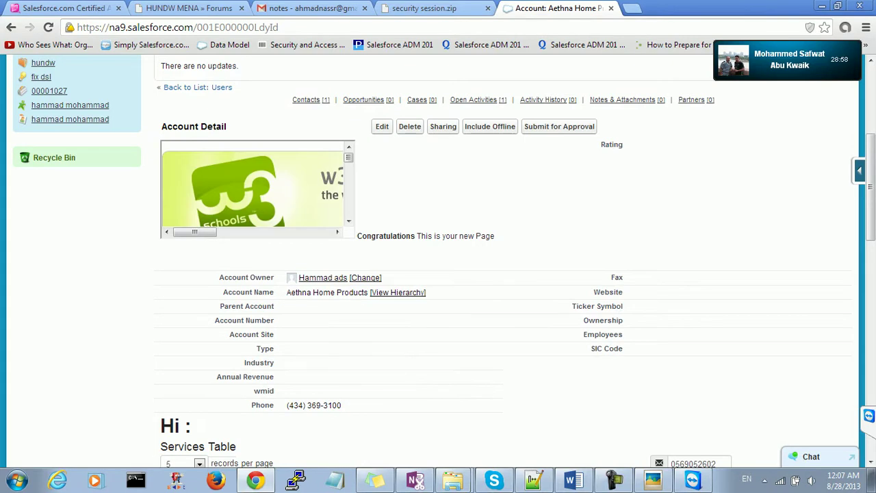
{"action": "left_click_drag", "start_coordinate": [234, 334], "coordinate": [287, 334]}
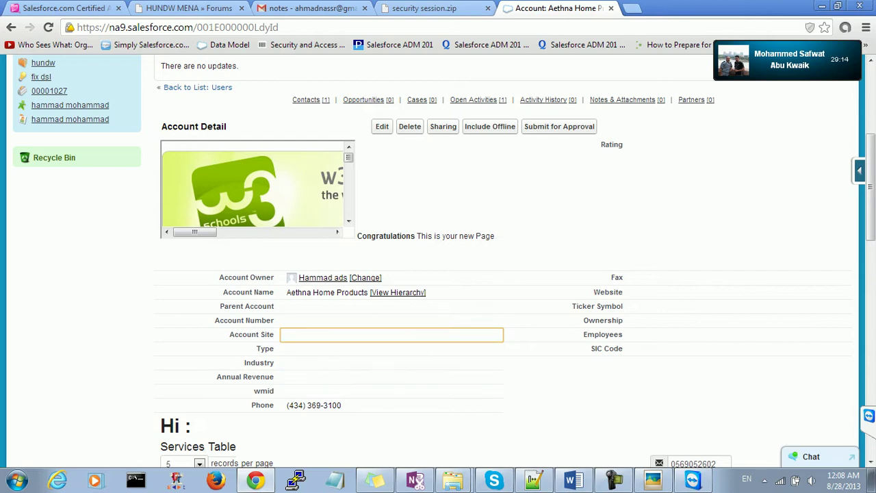
{"action": "left_click_drag", "start_coordinate": [276, 334], "coordinate": [228, 334]}
{"action": "scroll", "coordinate": [438, 260], "scroll_direction": "up", "scroll_amount": 4}
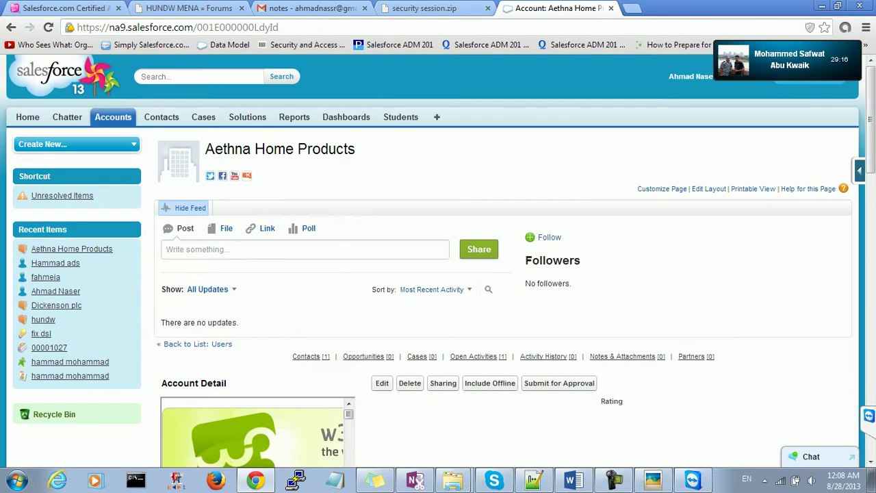
- Go to the Field Accessibility page in the setup area's security controls and choose the Account record type
{"action": "left_click", "coordinate": [690, 76]}
{"action": "left_click", "coordinate": [658, 117]}
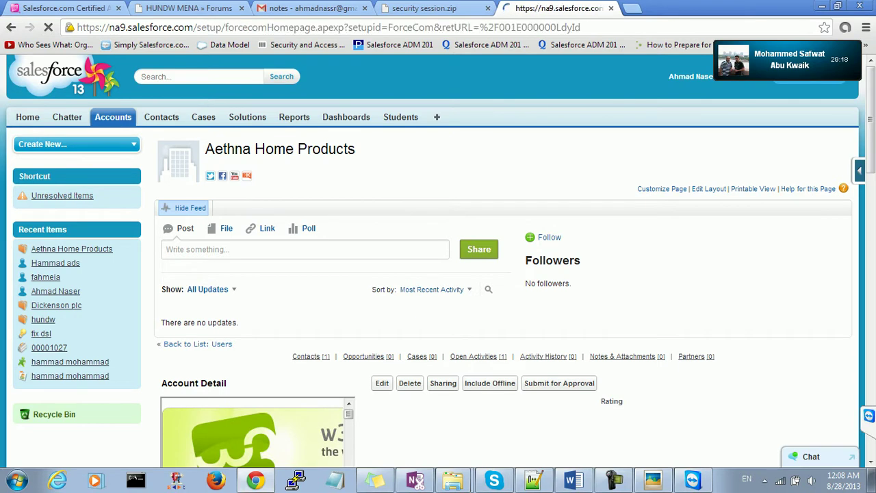
{"action": "scroll", "coordinate": [438, 274], "scroll_direction": "down", "scroll_amount": 4}
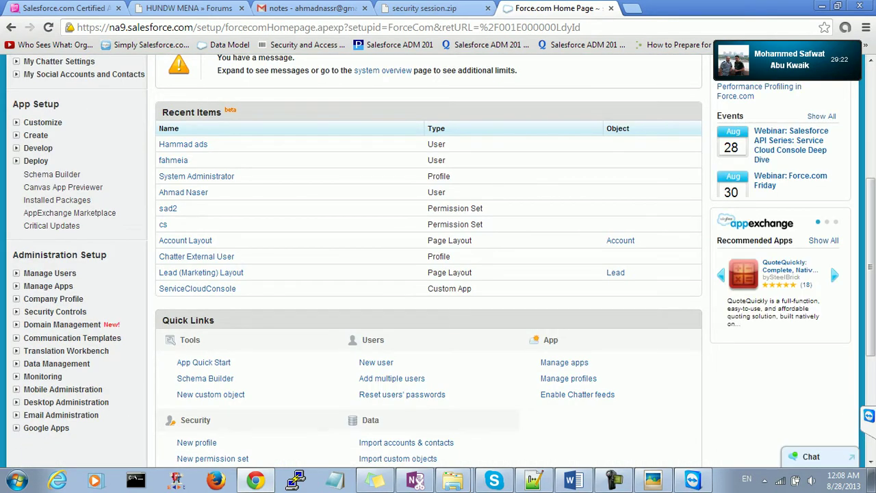
{"action": "left_click", "coordinate": [55, 311]}
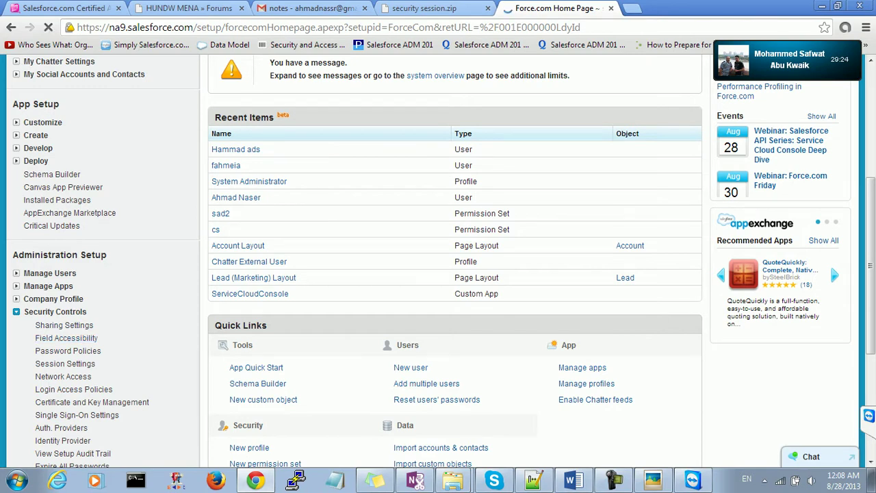
{"action": "left_click", "coordinate": [66, 338]}
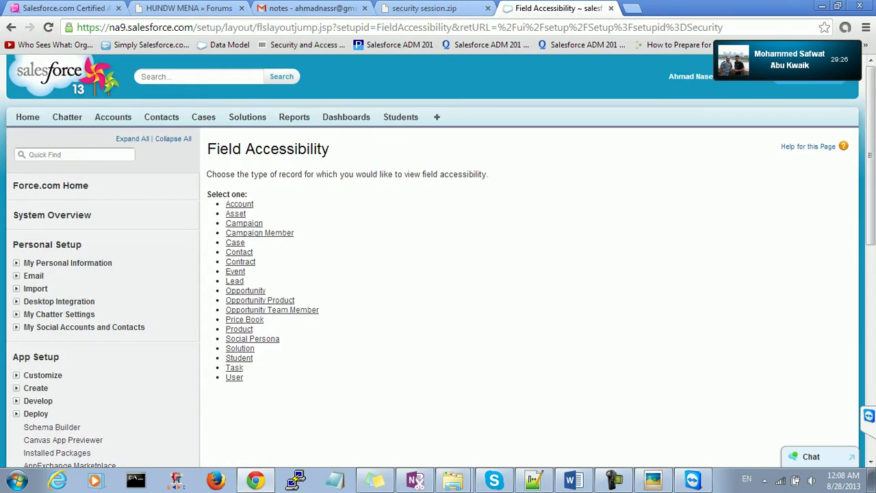
{"action": "left_click", "coordinate": [240, 204]}
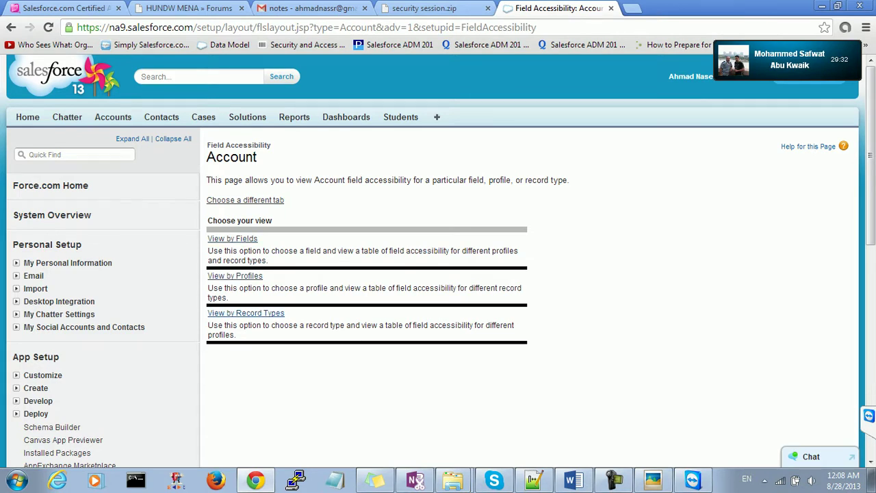
- Display the Account field accessibility table by field for the Fax field
{"action": "left_click", "coordinate": [246, 313]}
{"action": "left_click", "coordinate": [466, 271]}
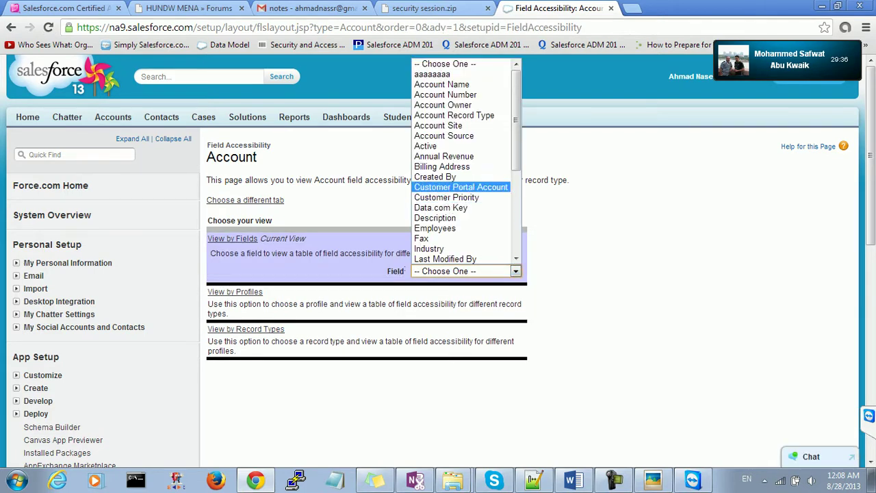
{"action": "left_click", "coordinate": [421, 238]}
{"action": "scroll", "coordinate": [438, 274], "scroll_direction": "down", "scroll_amount": 4}
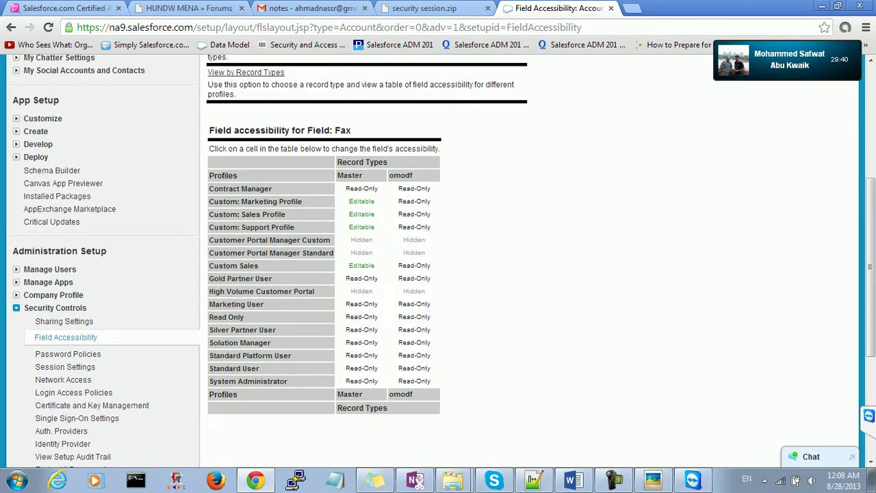
- Examine the Fax field's accessibility for the System Administrator profile and the other profiles across record types
{"action": "left_click_drag", "start_coordinate": [221, 382], "coordinate": [286, 381]}
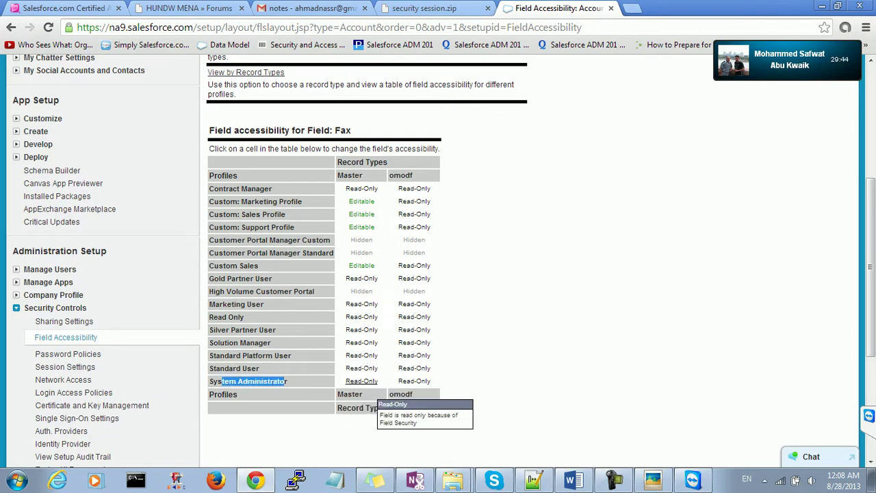
{"action": "scroll", "coordinate": [362, 383], "scroll_direction": "up", "scroll_amount": 2}
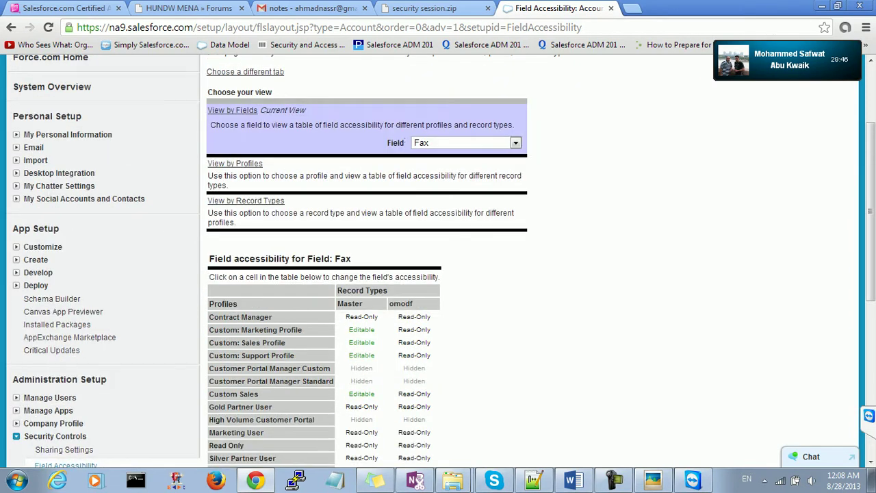
{"action": "scroll", "coordinate": [361, 273], "scroll_direction": "up", "scroll_amount": 2}
{"action": "scroll", "coordinate": [362, 274], "scroll_direction": "down", "scroll_amount": 5}
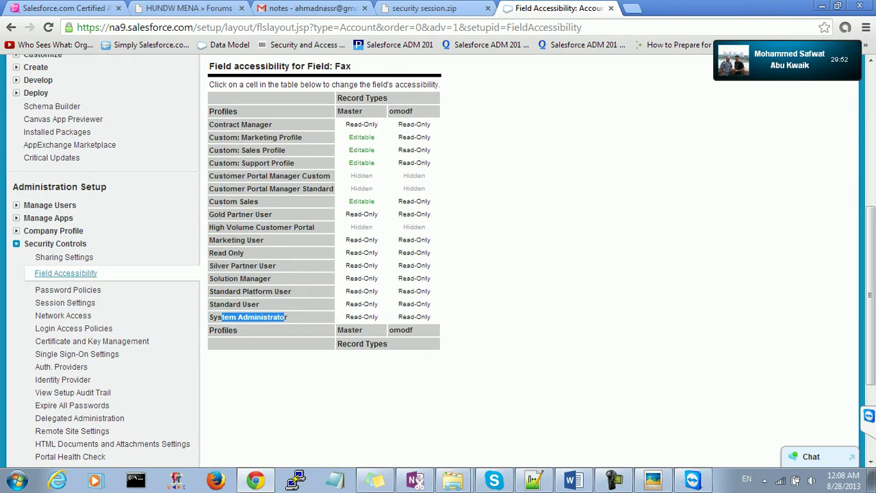
{"action": "scroll", "coordinate": [361, 274], "scroll_direction": "up", "scroll_amount": 4}
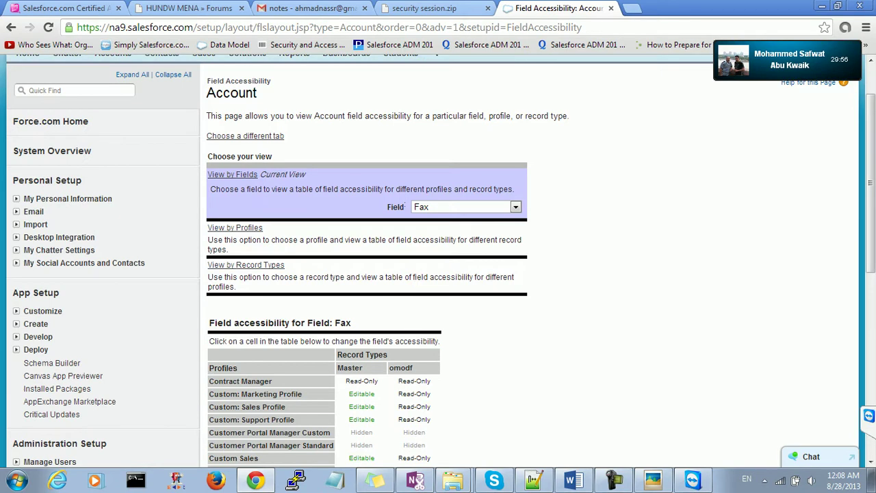
- View Account field accessibility by profile for System Administrator and examine the fields' access across both record types
{"action": "left_click", "coordinate": [234, 227]}
{"action": "left_click", "coordinate": [447, 308]}
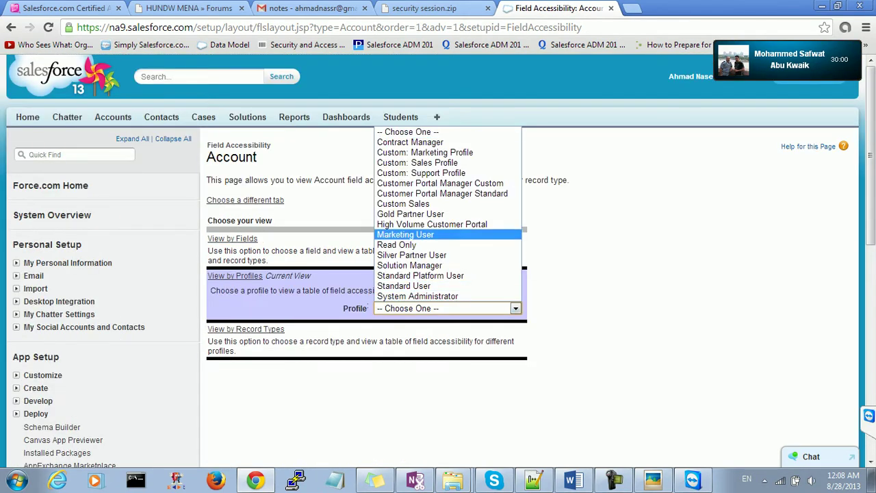
{"action": "key", "text": "Return"}
{"action": "scroll", "coordinate": [532, 269], "scroll_direction": "down", "scroll_amount": 4}
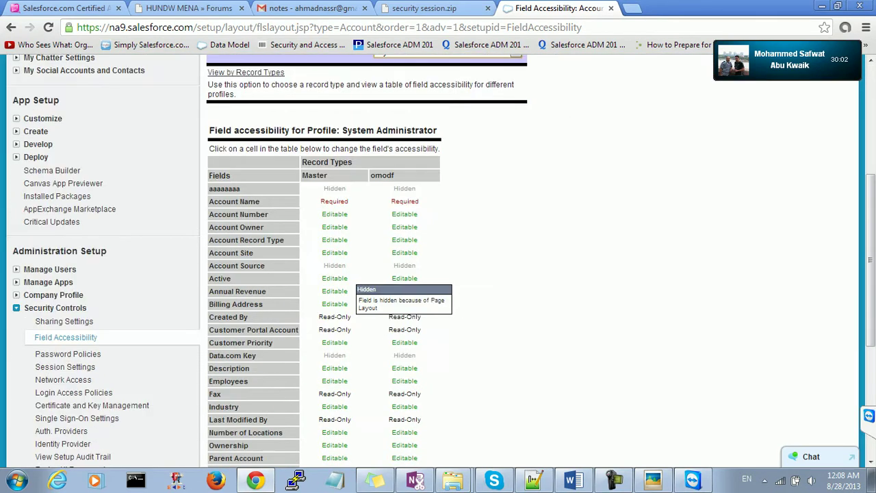
{"action": "scroll", "coordinate": [438, 260], "scroll_direction": "down", "scroll_amount": 3}
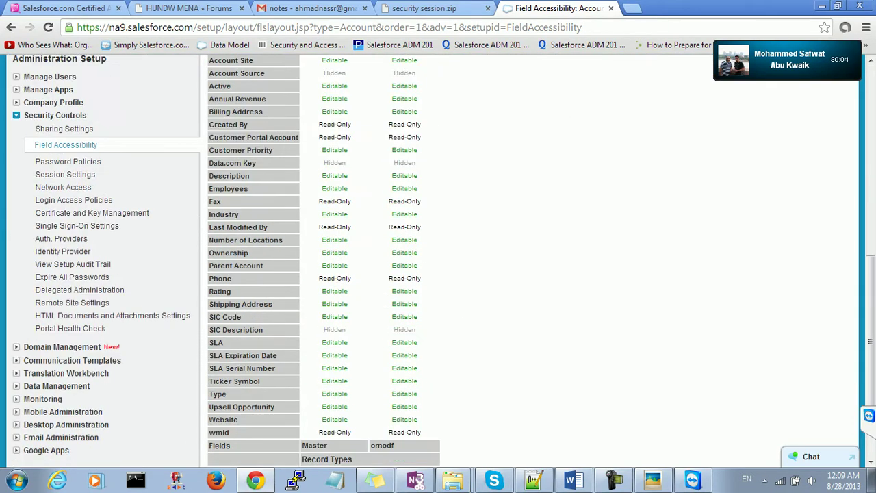
{"action": "scroll", "coordinate": [328, 380], "scroll_direction": "down", "scroll_amount": 1}
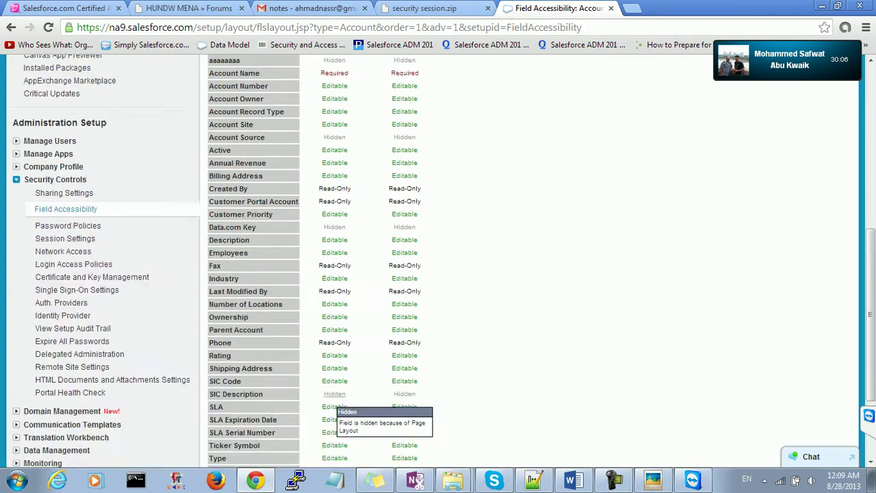
{"action": "scroll", "coordinate": [339, 353], "scroll_direction": "up", "scroll_amount": 12}
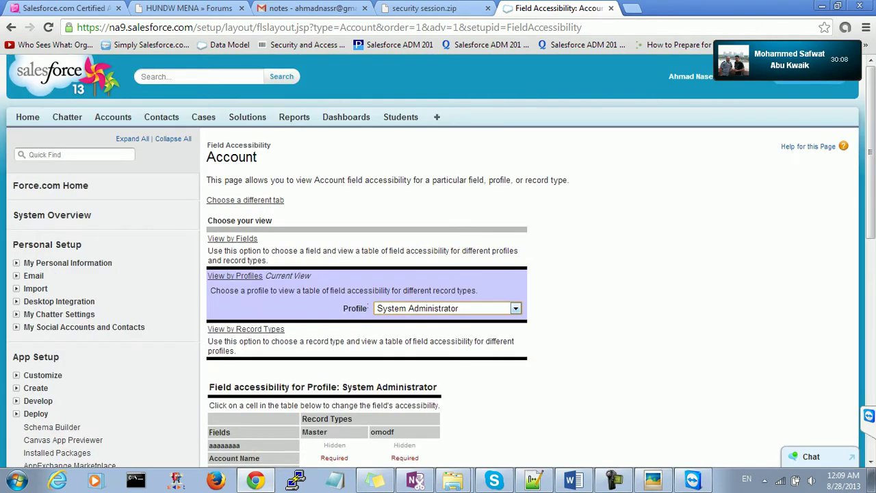
- Switch the Account field accessibility page to the view by record types
{"action": "left_click", "coordinate": [246, 328]}
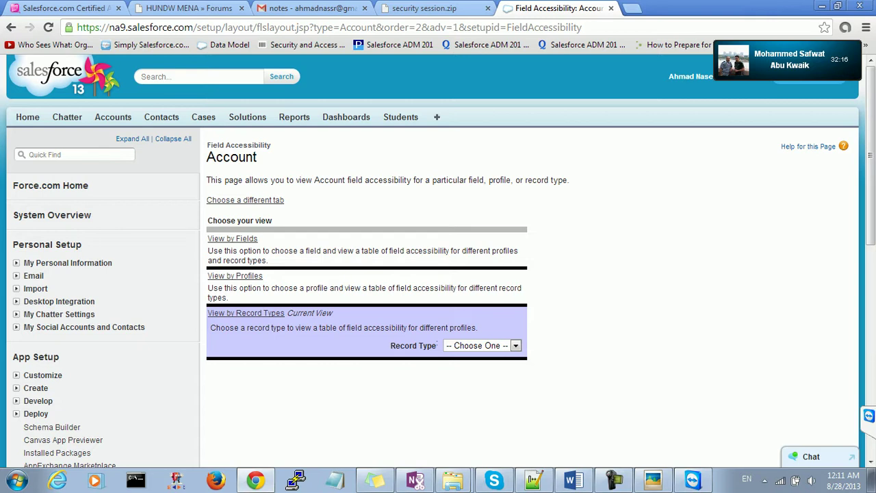
{"action": "scroll", "coordinate": [438, 274], "scroll_direction": "down", "scroll_amount": 2}
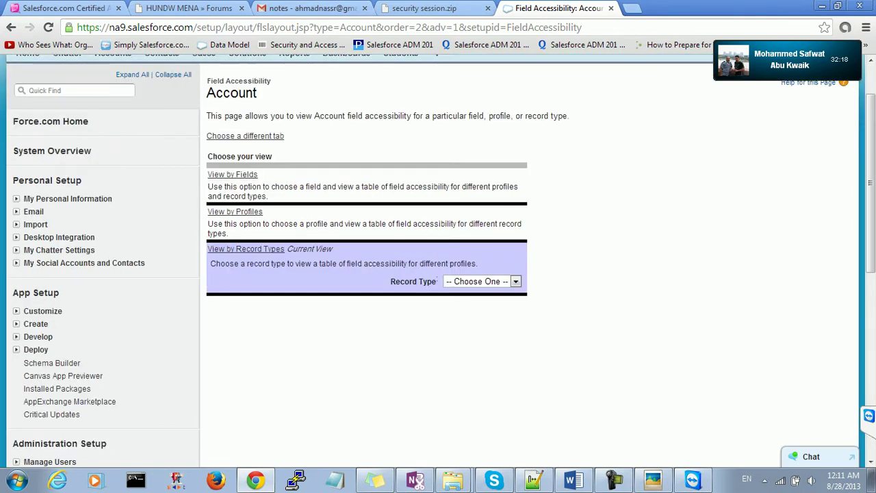
{"action": "scroll", "coordinate": [438, 274], "scroll_direction": "down", "scroll_amount": 2}
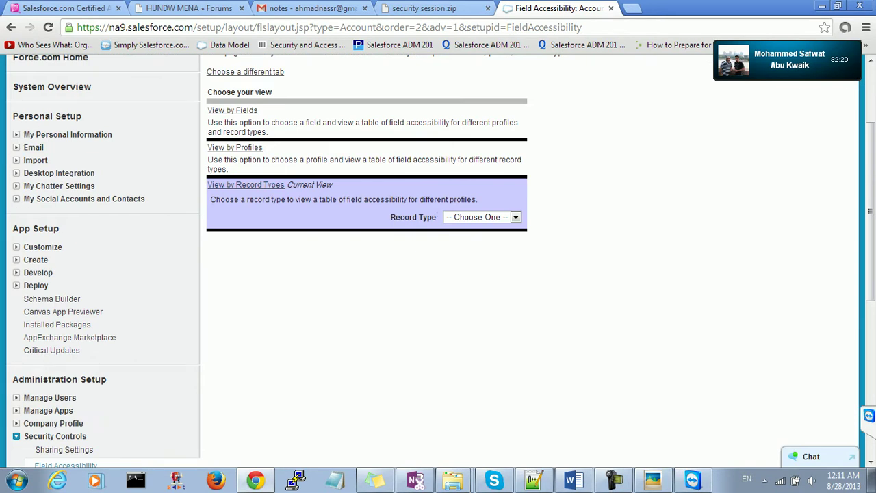
{"action": "scroll", "coordinate": [438, 274], "scroll_direction": "up", "scroll_amount": 2}
{"action": "scroll", "coordinate": [438, 273], "scroll_direction": "down", "scroll_amount": 4}
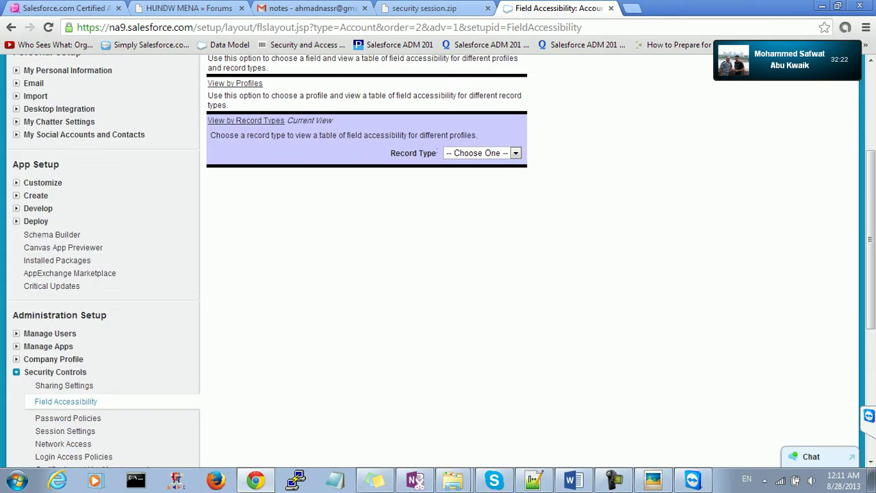
- Go to the Account record types in the Customize settings, open omodf for editing and save it without changes
{"action": "left_click", "coordinate": [35, 195]}
{"action": "left_click", "coordinate": [42, 182]}
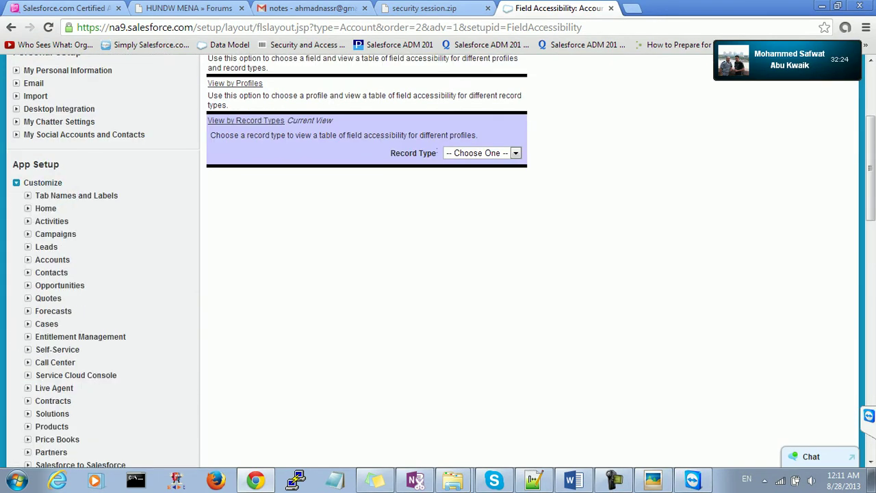
{"action": "left_click", "coordinate": [52, 221]}
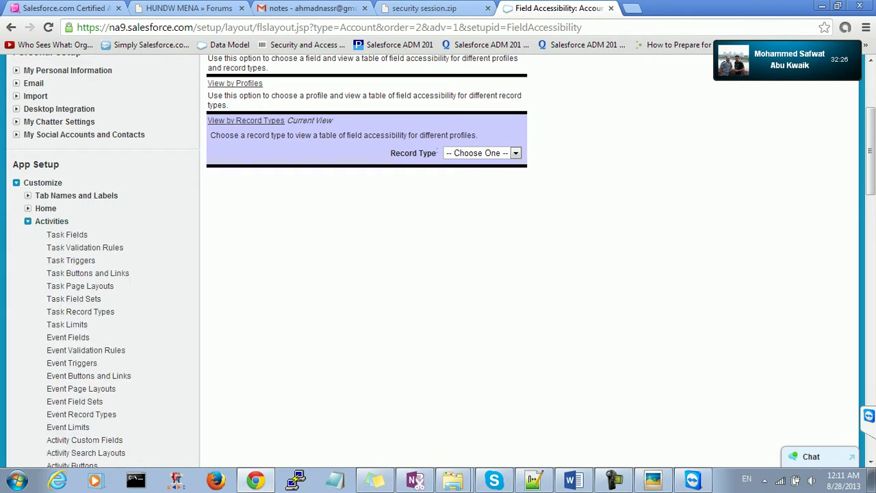
{"action": "left_click", "coordinate": [51, 221]}
{"action": "scroll", "coordinate": [52, 246], "scroll_direction": "down", "scroll_amount": 1}
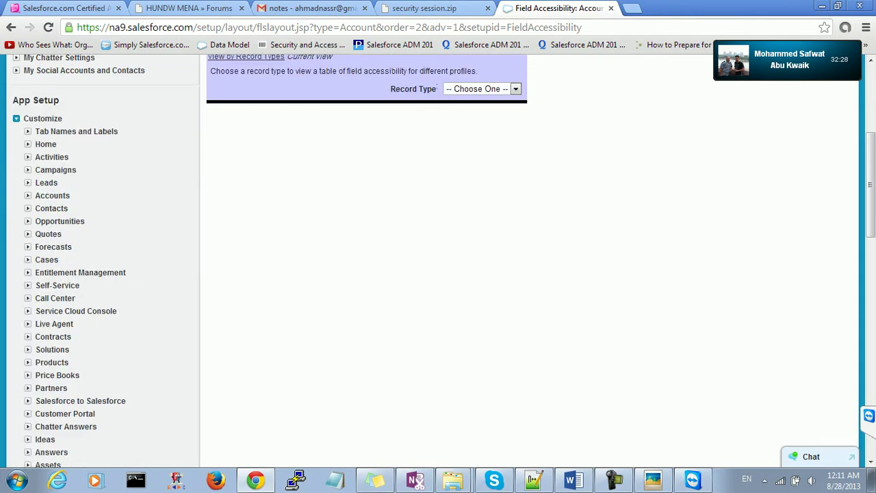
{"action": "left_click", "coordinate": [52, 195]}
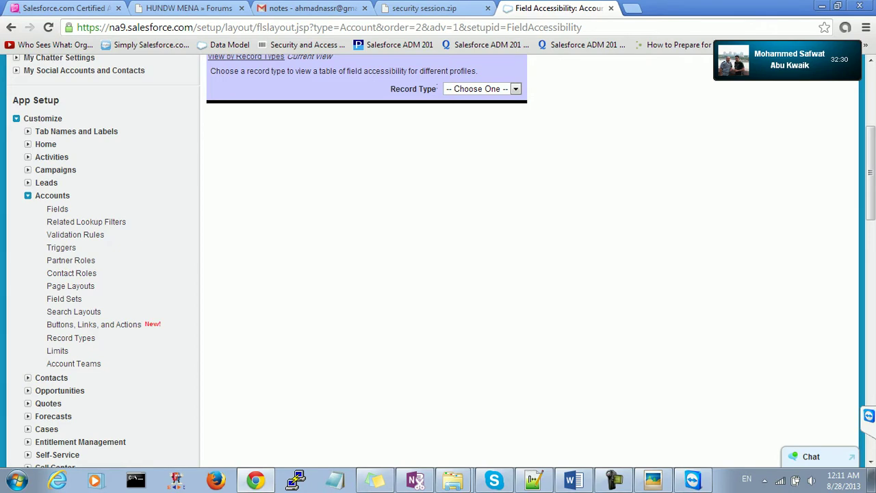
{"action": "left_click", "coordinate": [70, 338]}
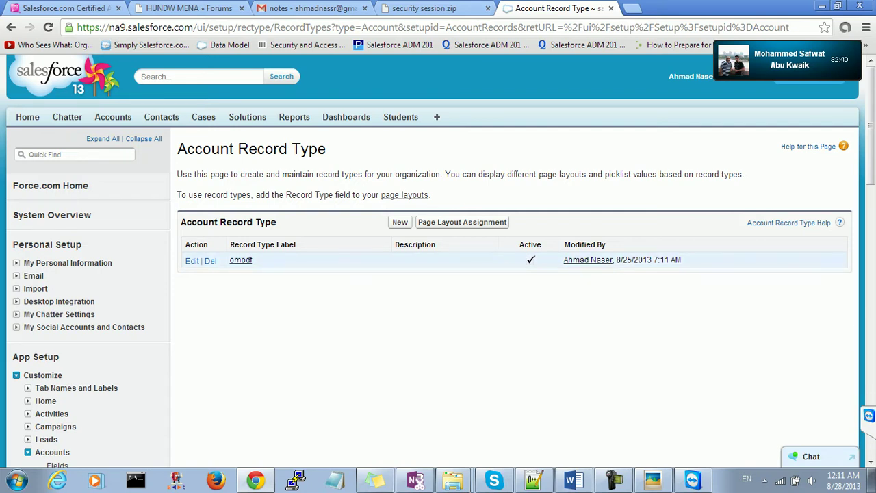
{"action": "left_click", "coordinate": [191, 261]}
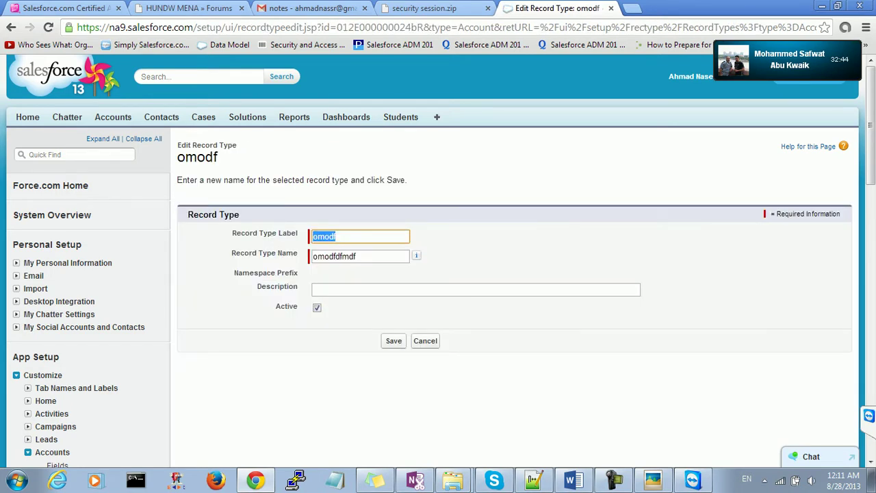
{"action": "key", "text": "Return"}
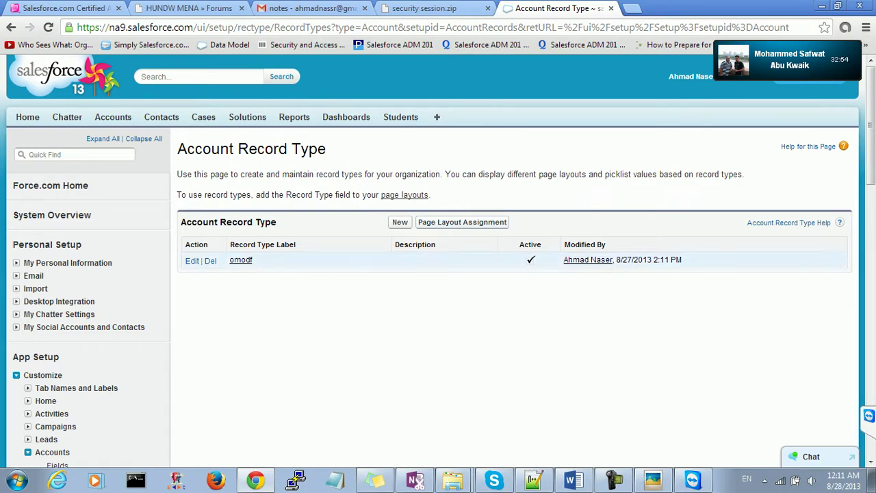
- Display the Account page layout assignments and examine the layouts per profile for the Master and omodf record types
{"action": "left_click", "coordinate": [462, 222]}
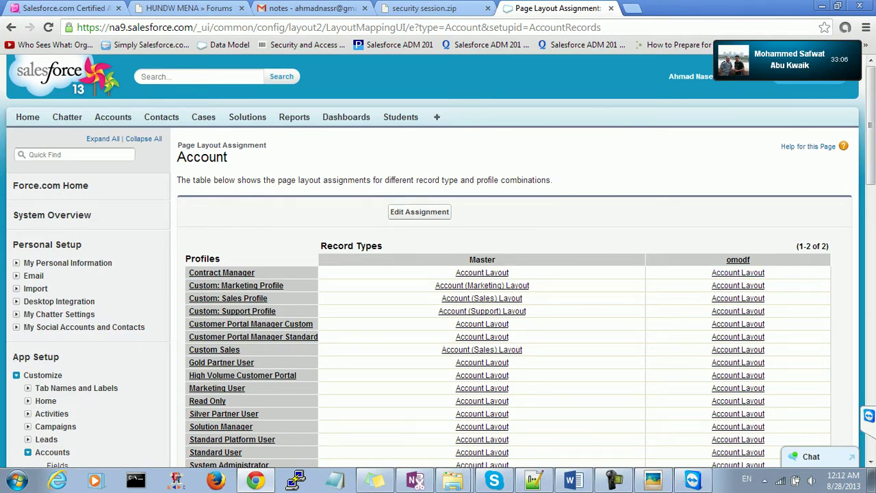
{"action": "scroll", "coordinate": [229, 272], "scroll_direction": "down", "scroll_amount": 3}
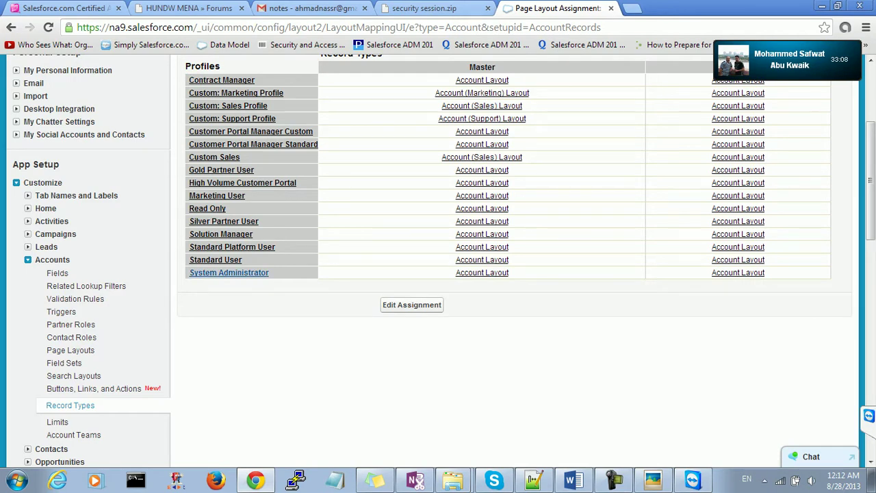
{"action": "scroll", "coordinate": [438, 260], "scroll_direction": "up", "scroll_amount": 1}
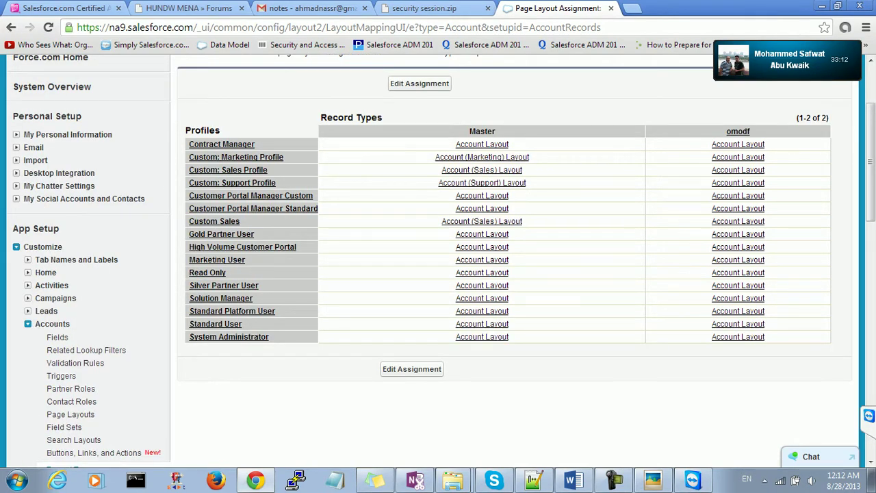
{"action": "double_click", "coordinate": [482, 130]}
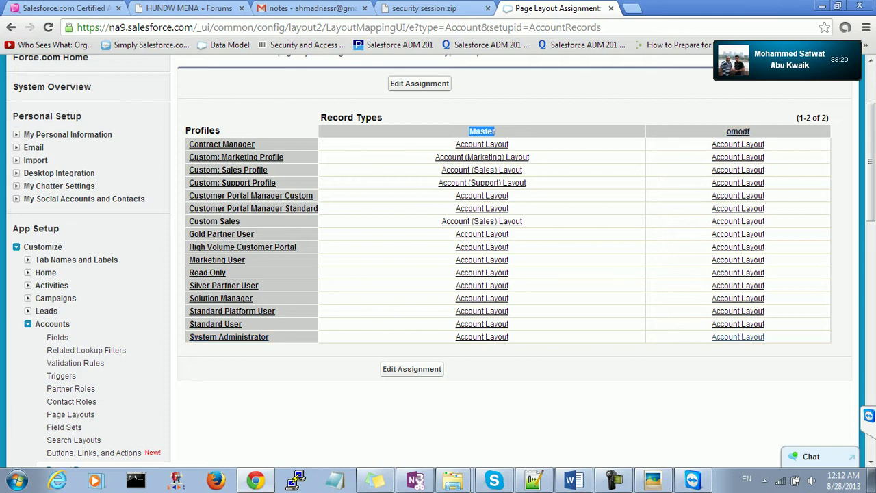
- Open the Account Layout assigned to the System Administrator profile for the omodf record type
{"action": "left_click", "coordinate": [738, 337]}
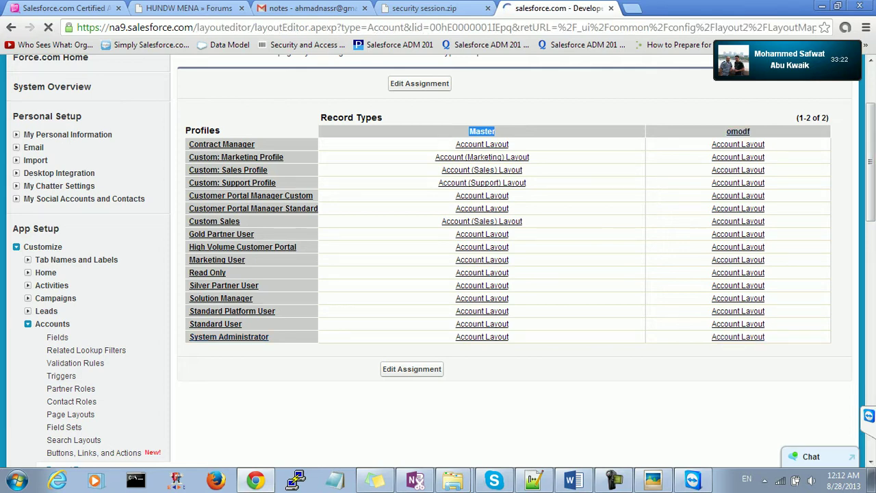
{"action": "scroll", "coordinate": [513, 274], "scroll_direction": "down", "scroll_amount": 3}
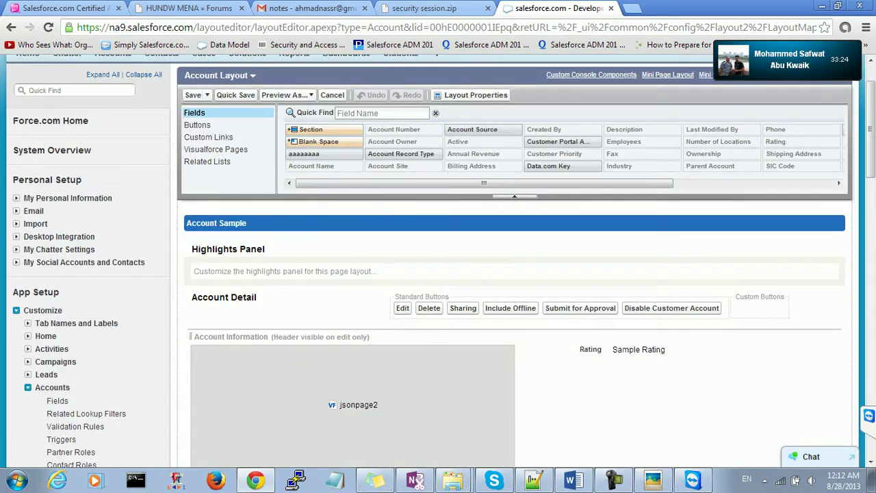
{"action": "scroll", "coordinate": [513, 274], "scroll_direction": "up", "scroll_amount": 3}
- Open the Aethna Home Products account, bring up its page layout for editing and examine the layout's Account Information section
{"action": "left_click", "coordinate": [108, 117]}
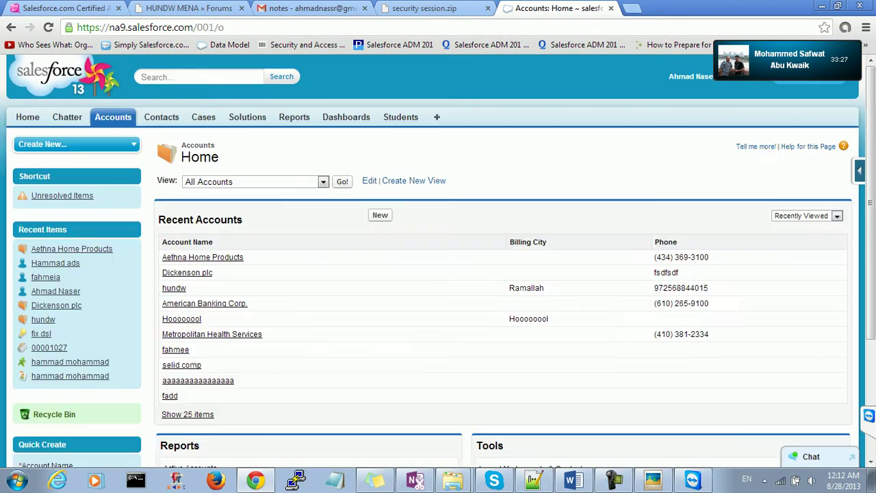
{"action": "left_click", "coordinate": [203, 257]}
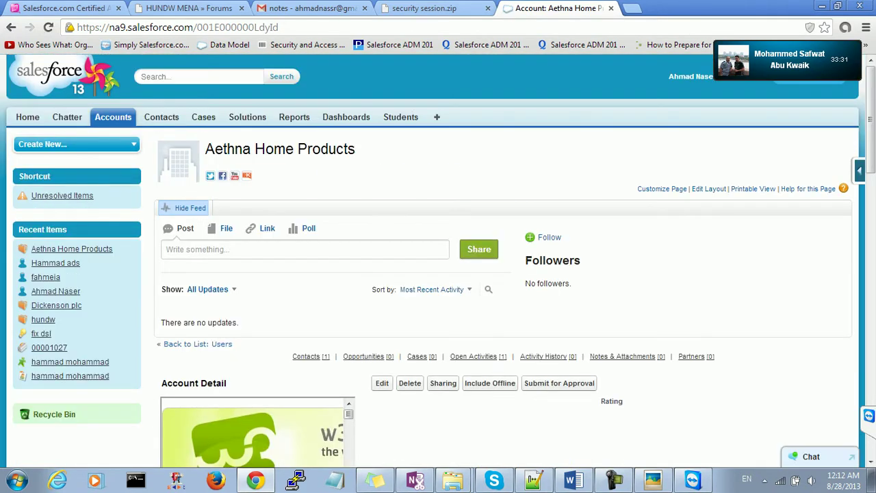
{"action": "left_click", "coordinate": [859, 171]}
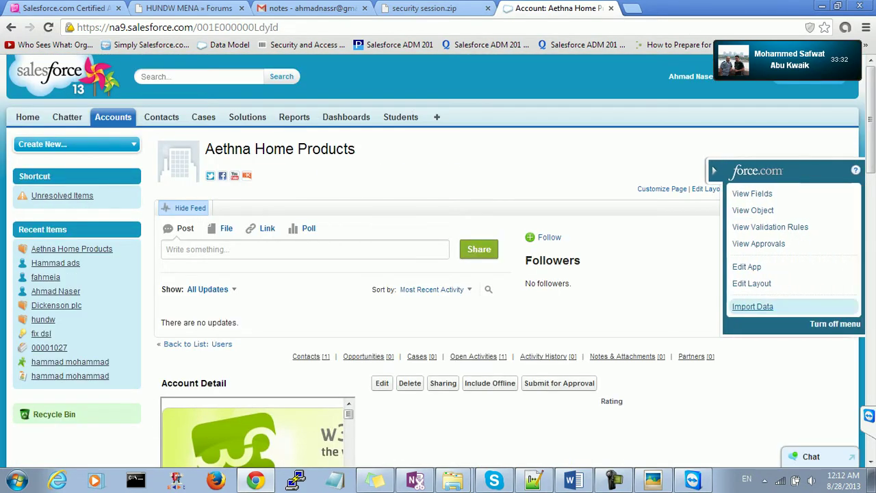
{"action": "left_click", "coordinate": [751, 284]}
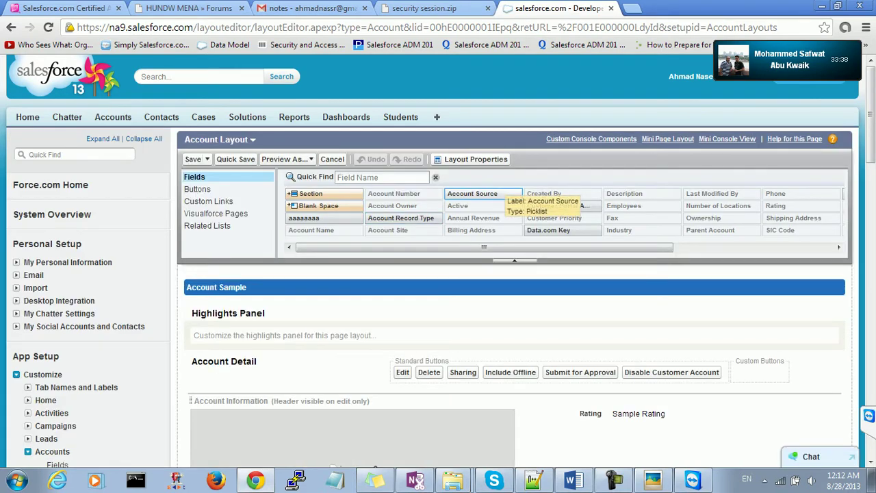
{"action": "scroll", "coordinate": [513, 342], "scroll_direction": "down", "scroll_amount": 4}
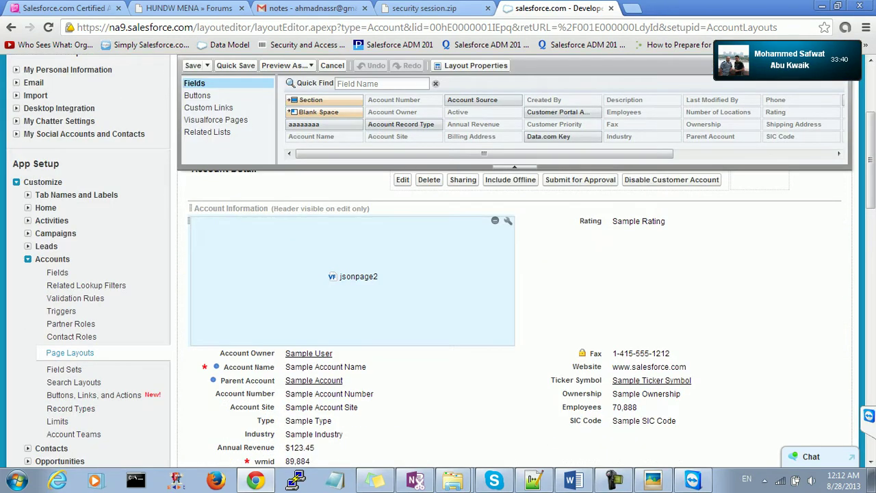
{"action": "scroll", "coordinate": [513, 342], "scroll_direction": "up", "scroll_amount": 4}
- Return to the Aethna Home Products record and examine its account detail section, including the embedded page
{"action": "left_click", "coordinate": [11, 27]}
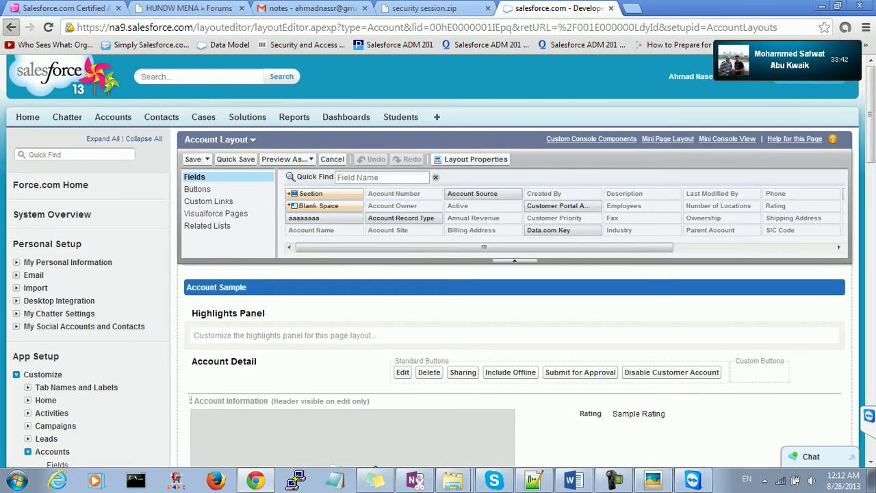
{"action": "scroll", "coordinate": [438, 274], "scroll_direction": "down", "scroll_amount": 4}
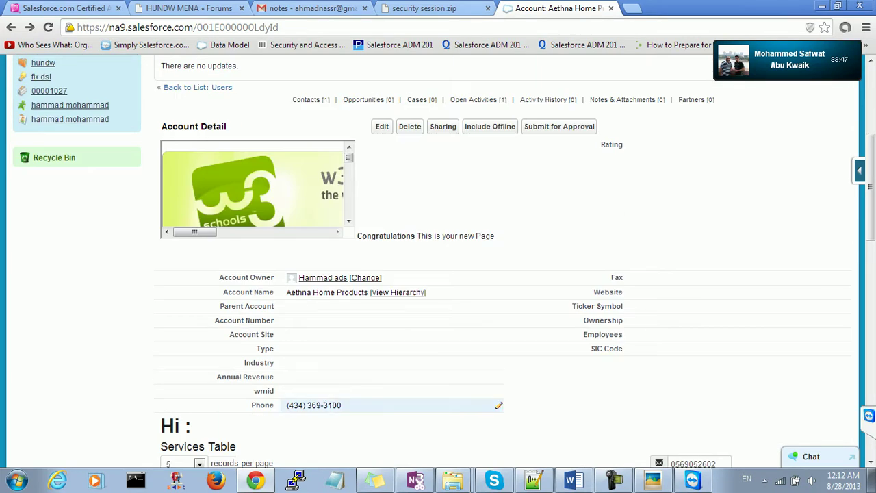
{"action": "scroll", "coordinate": [479, 403], "scroll_direction": "down", "scroll_amount": 3}
{"action": "scroll", "coordinate": [479, 404], "scroll_direction": "up", "scroll_amount": 2}
{"action": "scroll", "coordinate": [438, 274], "scroll_direction": "up", "scroll_amount": 5}
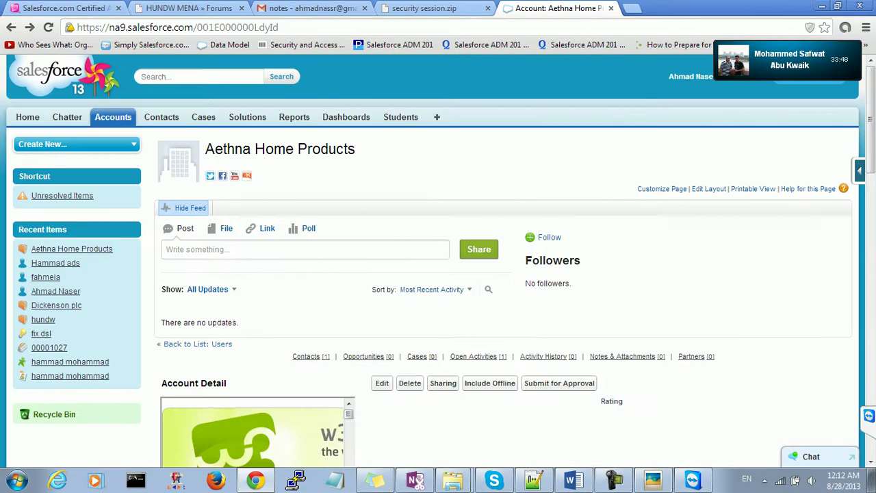
{"action": "scroll", "coordinate": [438, 274], "scroll_direction": "down", "scroll_amount": 1}
{"action": "scroll", "coordinate": [438, 273], "scroll_direction": "up", "scroll_amount": 1}
{"action": "scroll", "coordinate": [438, 274], "scroll_direction": "down", "scroll_amount": 3}
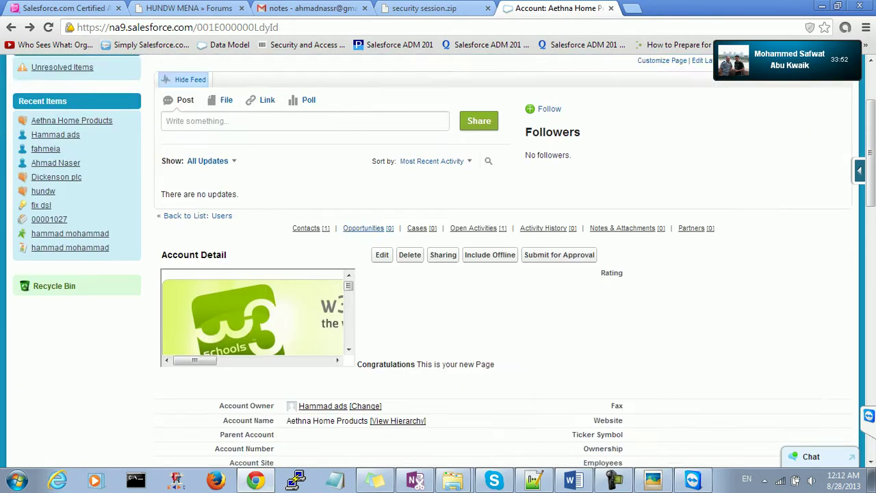
{"action": "scroll", "coordinate": [438, 274], "scroll_direction": "up", "scroll_amount": 3}
- Reopen the account's page layout for editing, list the available Visualforce pages and locate jsonpage2 in the layout
{"action": "left_click", "coordinate": [859, 170]}
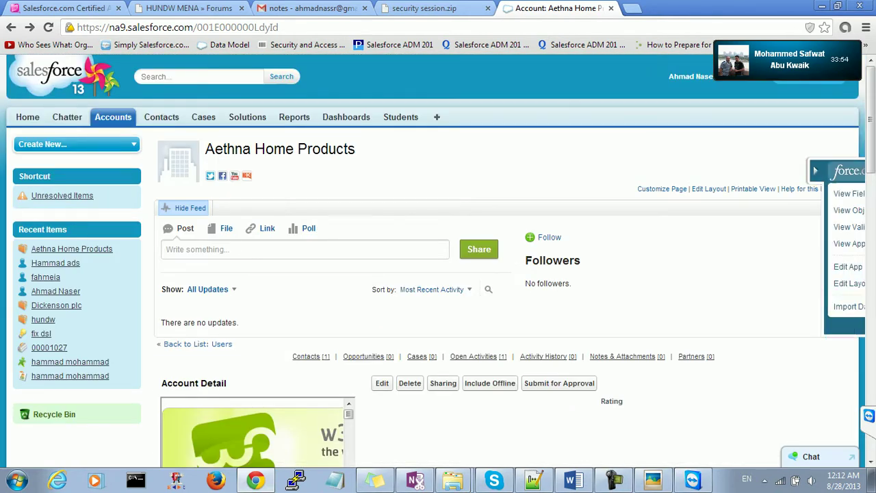
{"action": "left_click", "coordinate": [752, 283]}
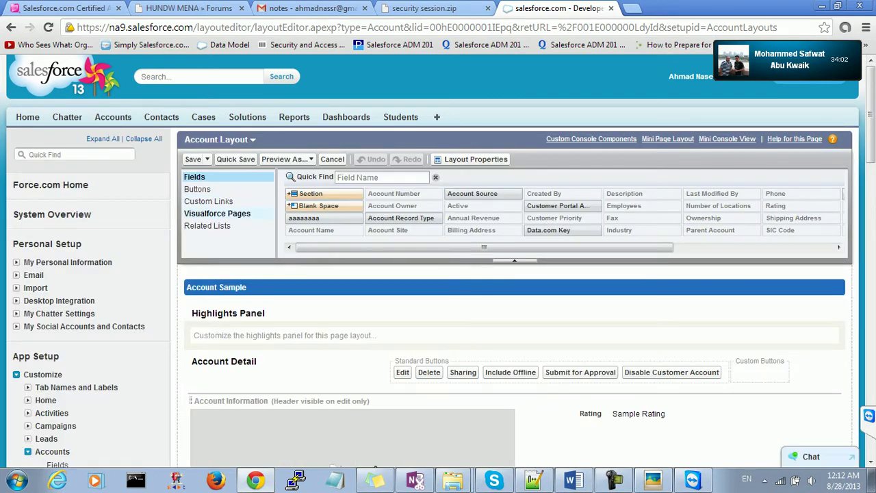
{"action": "left_click", "coordinate": [217, 213]}
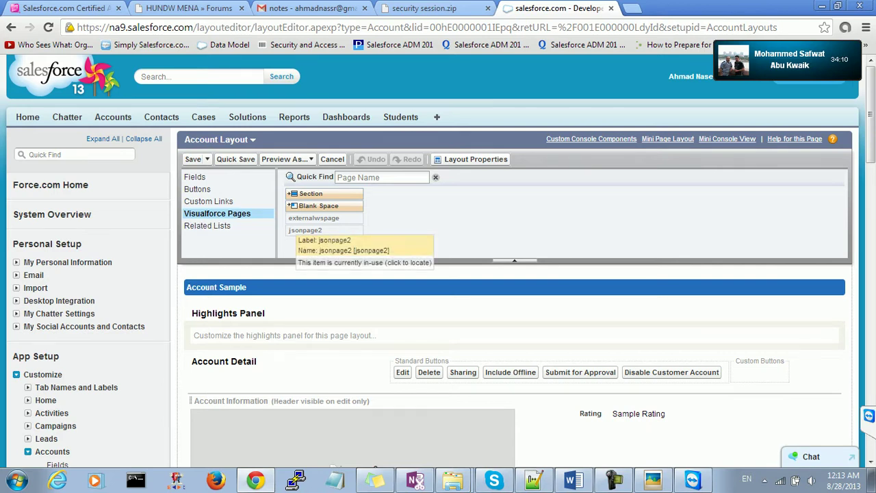
{"action": "left_click", "coordinate": [305, 230]}
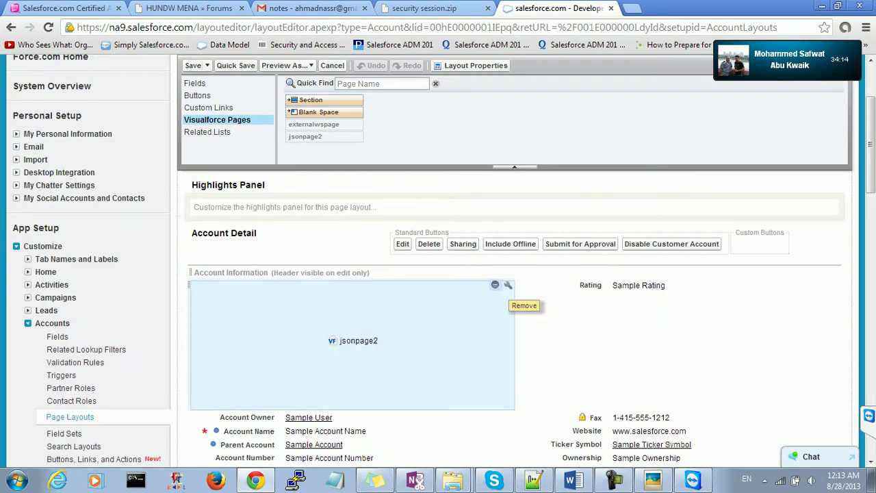
- Remove the jsonpage2 Visualforce page from the Account Information section of the Account Layout
{"action": "left_click", "coordinate": [495, 284]}
{"action": "scroll", "coordinate": [495, 285], "scroll_direction": "down", "scroll_amount": 4}
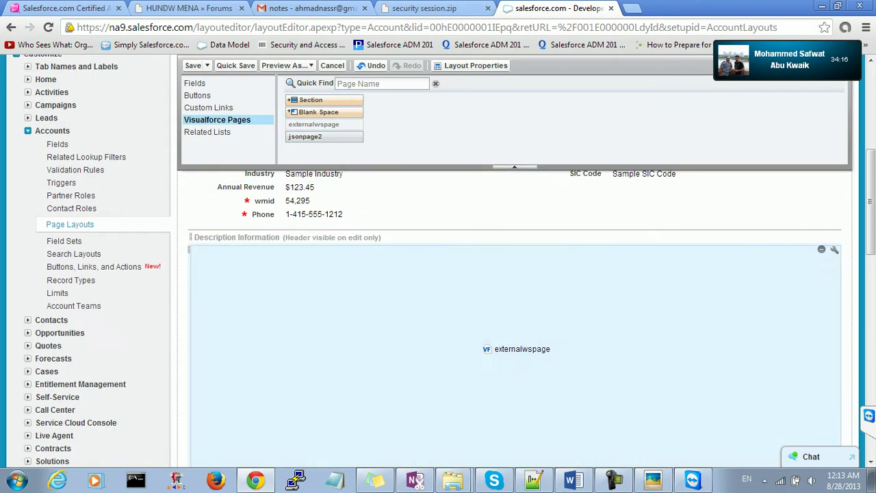
{"action": "left_click", "coordinate": [495, 285]}
{"action": "scroll", "coordinate": [515, 284], "scroll_direction": "up", "scroll_amount": 2}
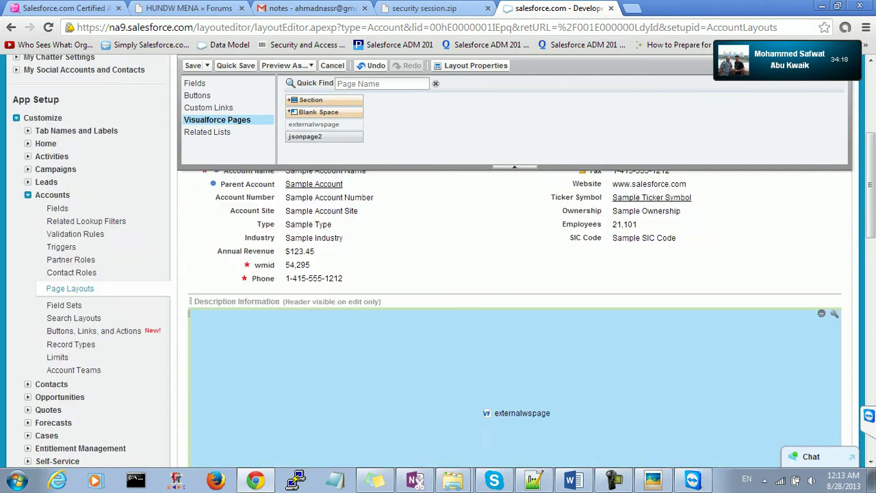
- Remove externalwspage from the Description Information section and add it back above the Description field
{"action": "scroll", "coordinate": [515, 285], "scroll_direction": "down", "scroll_amount": 1}
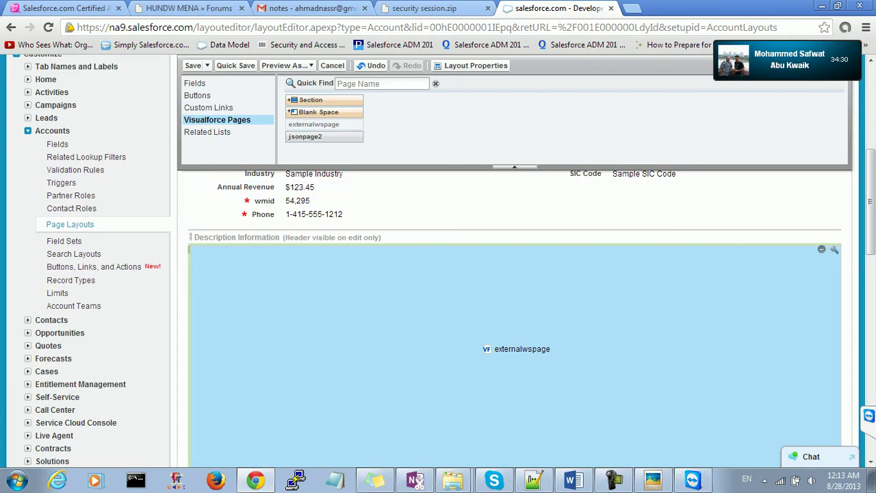
{"action": "left_click", "coordinate": [821, 249]}
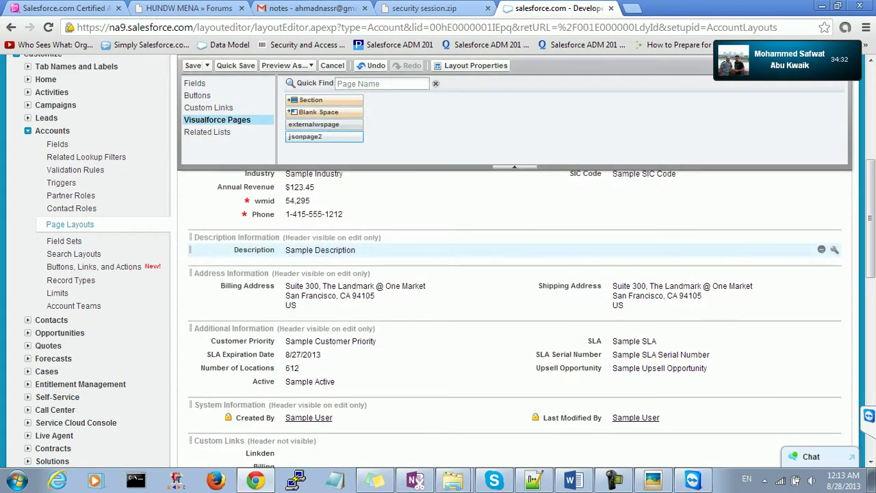
{"action": "left_click_drag", "start_coordinate": [322, 124], "coordinate": [432, 256]}
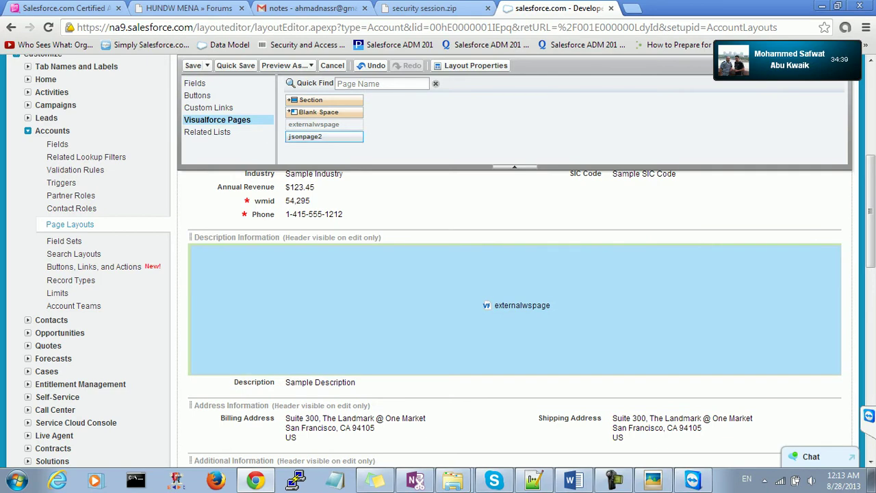
- Save the Account Layout and examine the embedded page in the Aethna Home Products account detail
{"action": "scroll", "coordinate": [513, 274], "scroll_direction": "up", "scroll_amount": 4}
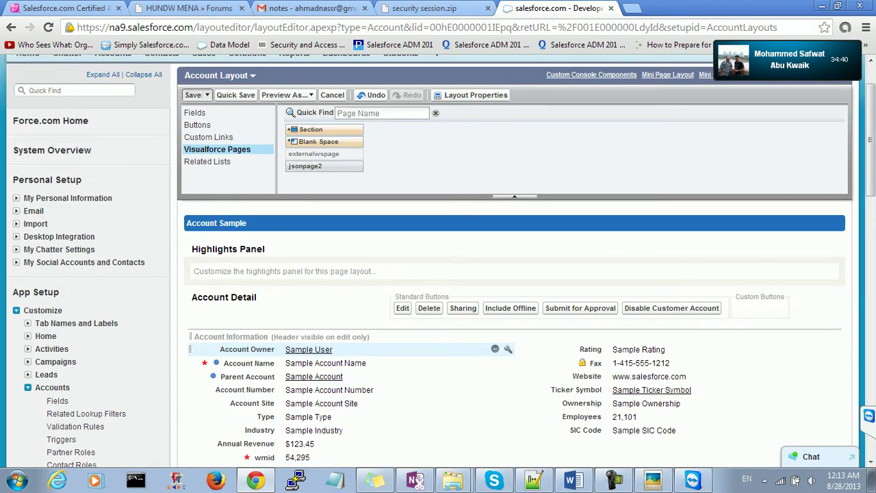
{"action": "left_click", "coordinate": [192, 95]}
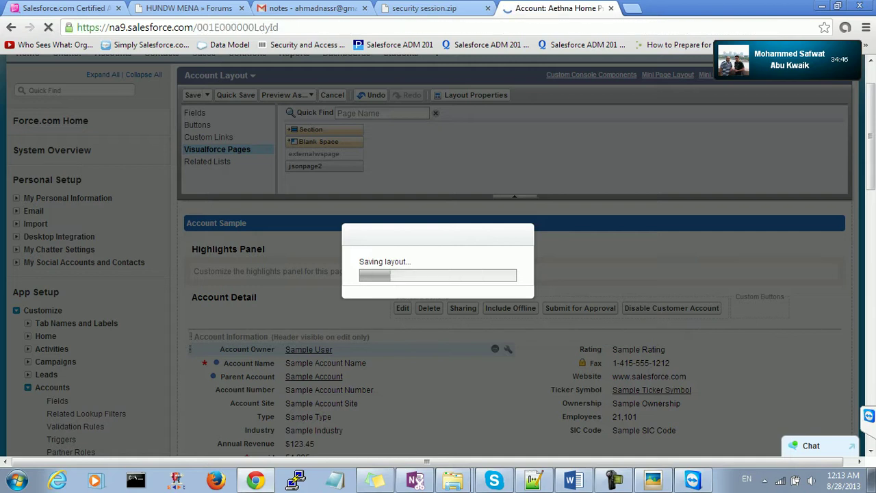
{"action": "scroll", "coordinate": [498, 322], "scroll_direction": "down", "scroll_amount": 3}
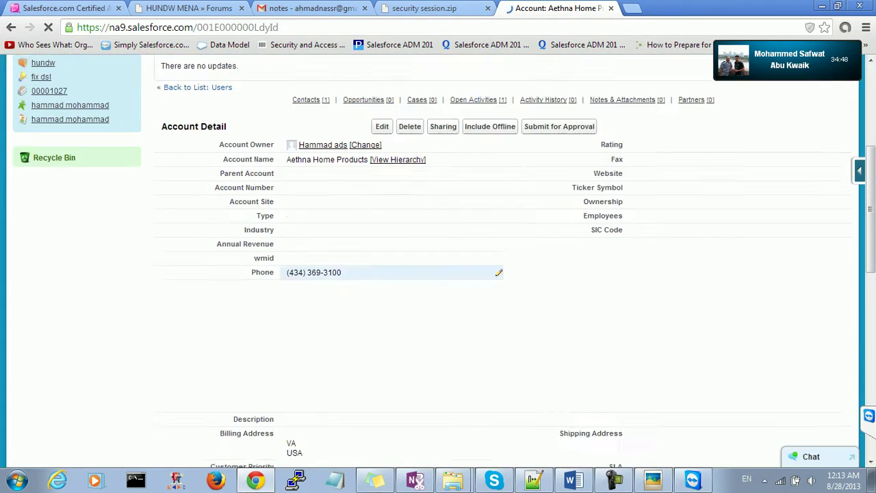
{"action": "scroll", "coordinate": [498, 322], "scroll_direction": "down", "scroll_amount": 2}
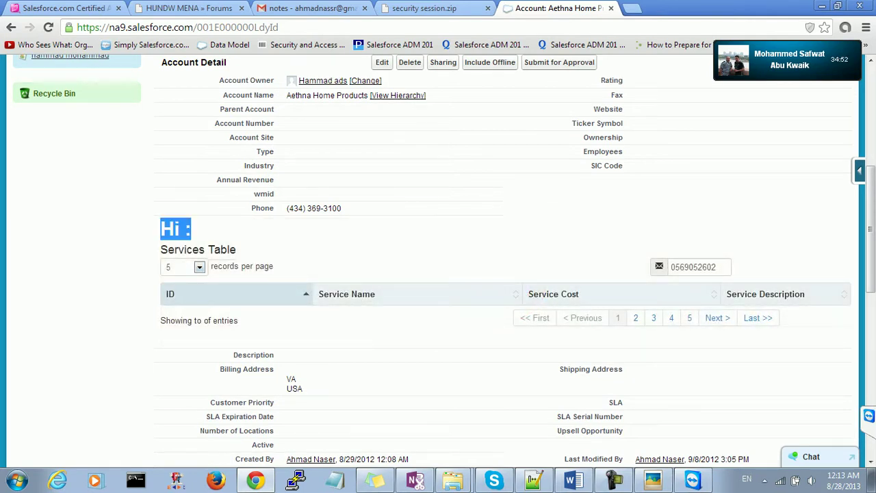
- Load the Visualforce page at apex/externalwspage and bring up its markup in the page editor
{"action": "double_click", "coordinate": [237, 27]}
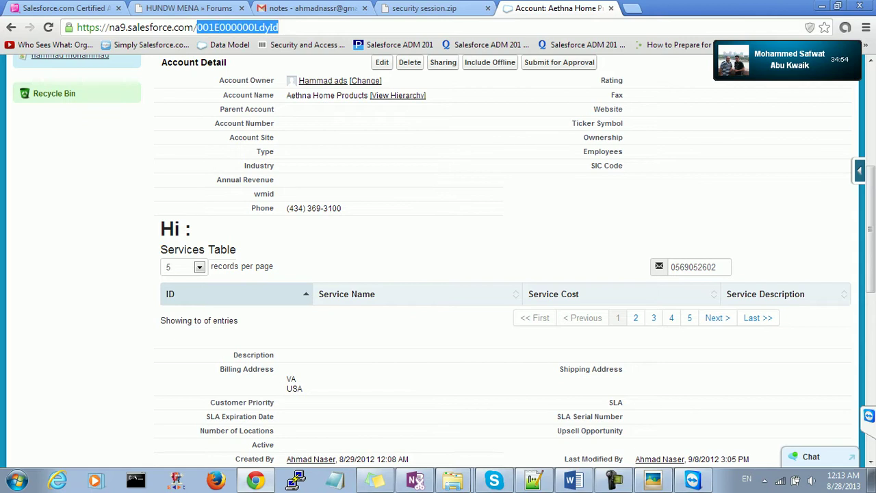
{"action": "type", "text": "apex/e"}
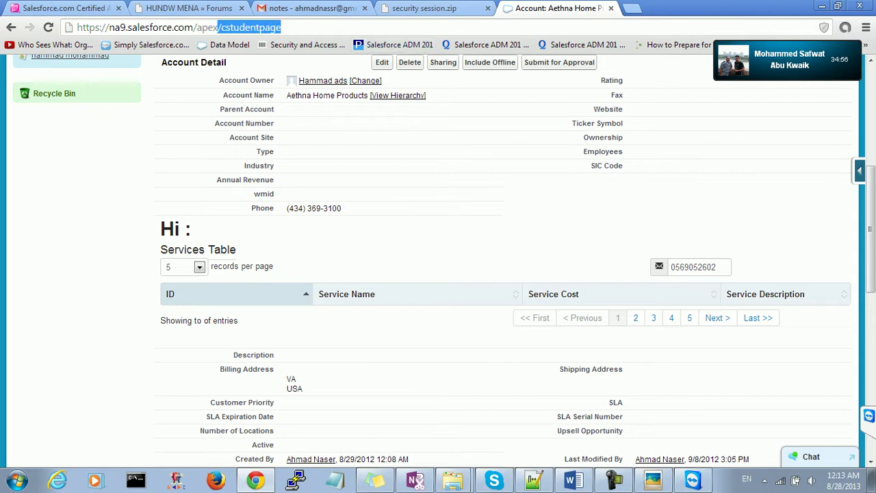
{"action": "type", "text": "xternalwspage"}
{"action": "key", "text": "Return"}
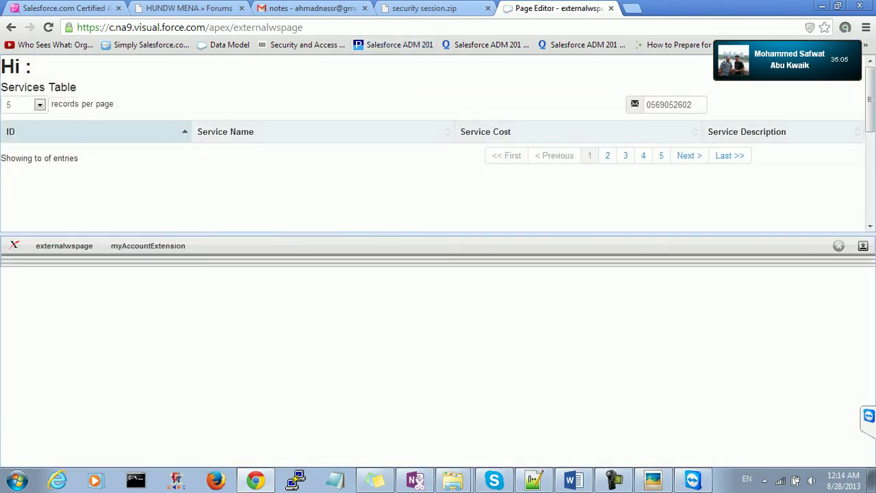
{"action": "left_click_drag", "start_coordinate": [65, 308], "coordinate": [112, 287]}
{"action": "left_click", "coordinate": [40, 328]}
{"action": "left_click", "coordinate": [112, 287]}
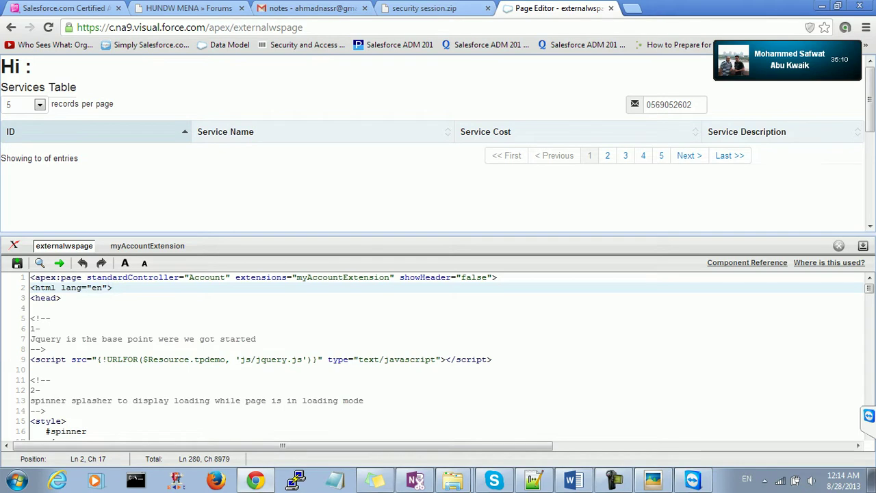
- Examine the externalwspage markup, especially the standardController, extensions and showHeader attributes of its apex:page tag
{"action": "left_click", "coordinate": [121, 277]}
{"action": "double_click", "coordinate": [207, 277]}
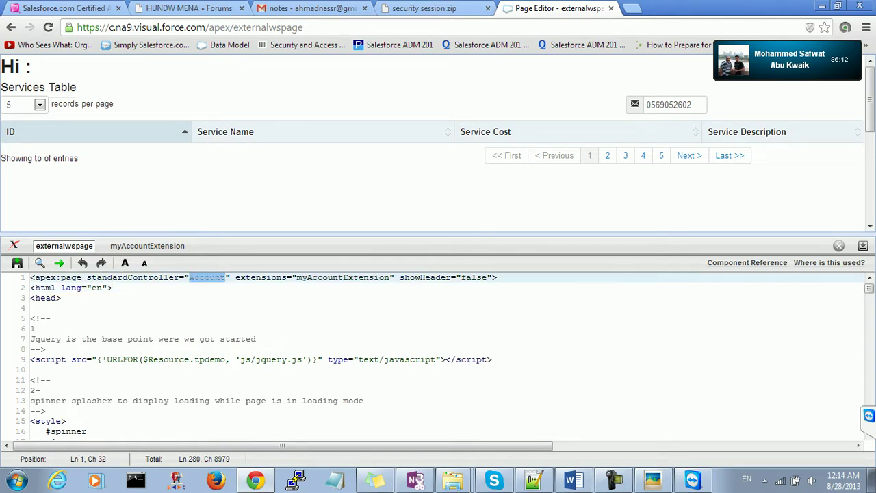
{"action": "key", "text": "ctrl+End"}
{"action": "scroll", "coordinate": [445, 356], "scroll_direction": "up", "scroll_amount": 20}
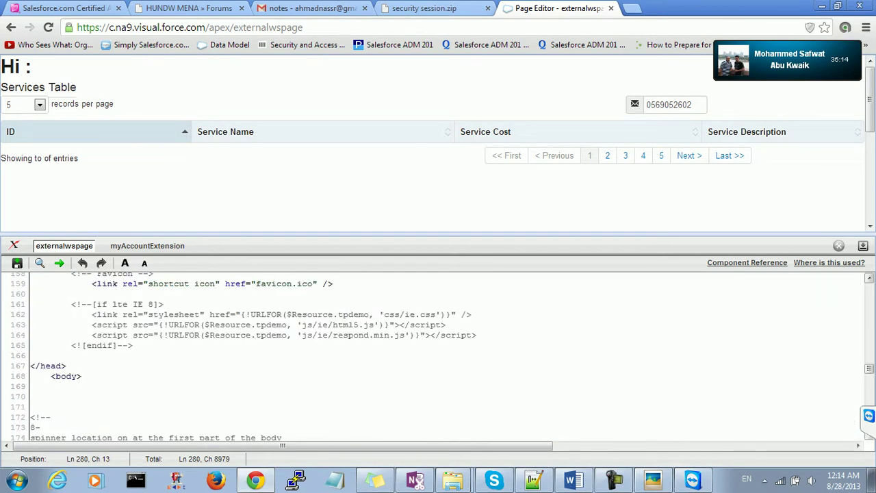
{"action": "scroll", "coordinate": [445, 356], "scroll_direction": "up", "scroll_amount": 20}
{"action": "double_click", "coordinate": [322, 288]}
{"action": "double_click", "coordinate": [323, 277]}
{"action": "left_click_drag", "start_coordinate": [497, 277], "coordinate": [416, 277]}
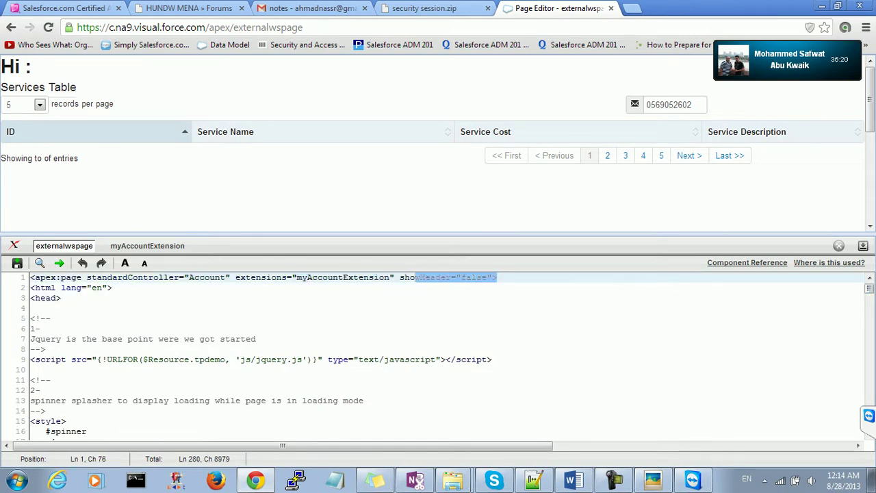
{"action": "scroll", "coordinate": [445, 356], "scroll_direction": "down", "scroll_amount": 10}
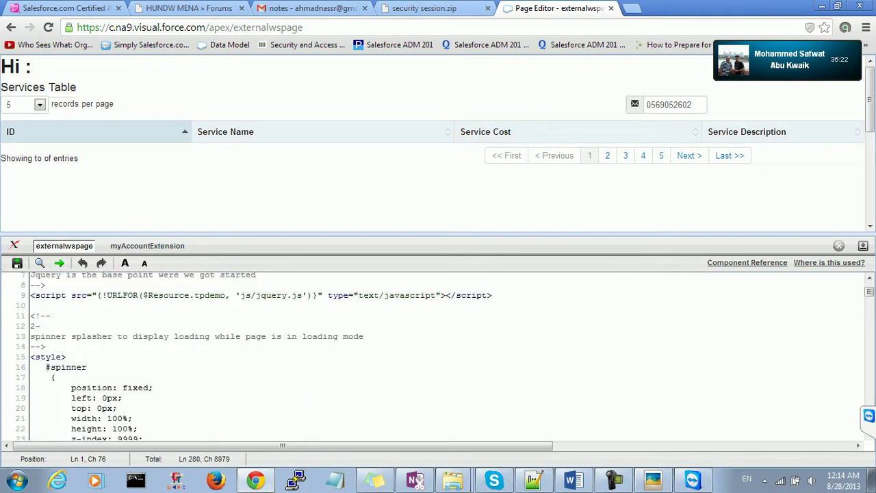
{"action": "scroll", "coordinate": [445, 356], "scroll_direction": "down", "scroll_amount": 20}
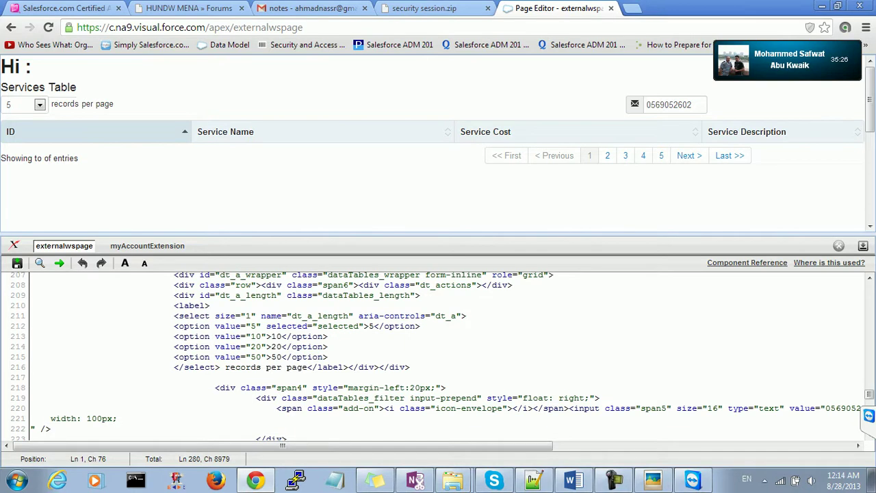
{"action": "scroll", "coordinate": [438, 355], "scroll_direction": "up", "scroll_amount": 20}
{"action": "scroll", "coordinate": [438, 356], "scroll_direction": "up", "scroll_amount": 20}
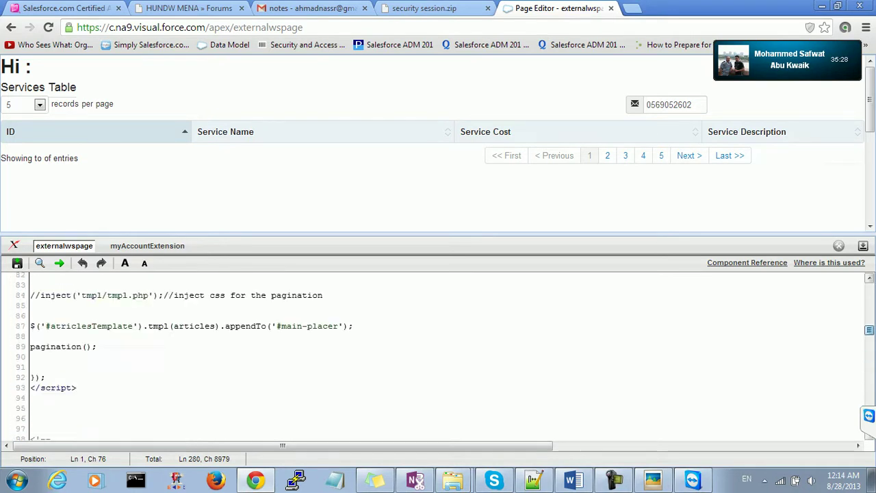
{"action": "double_click", "coordinate": [343, 277]}
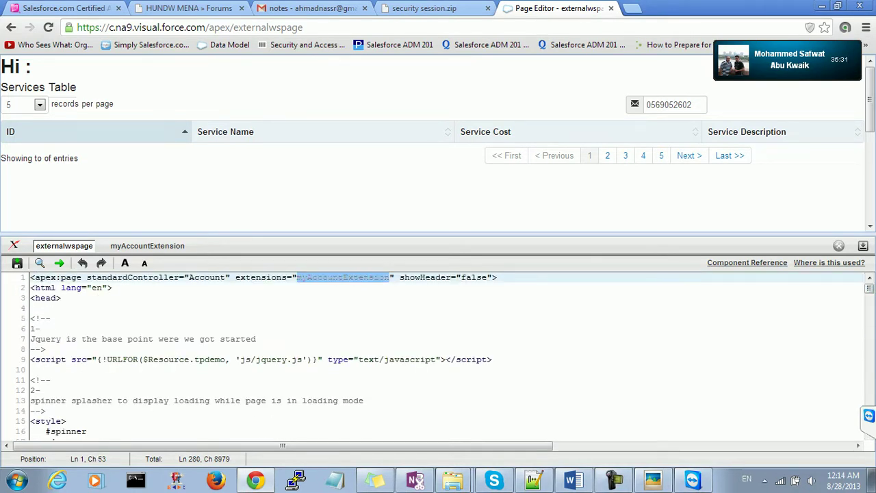
- Open the myAccountExtension class and examine its code, from the variable declarations to the getGreeting method
{"action": "left_click", "coordinate": [147, 245]}
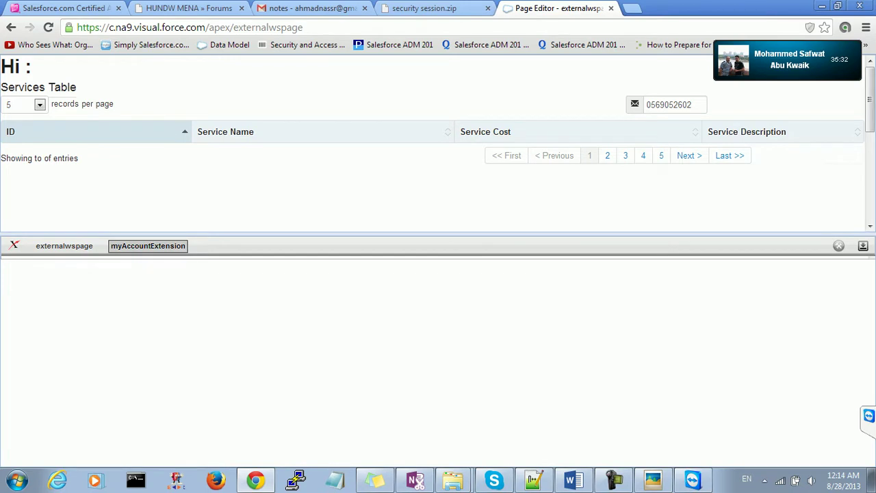
{"action": "scroll", "coordinate": [438, 356], "scroll_direction": "down", "scroll_amount": 2}
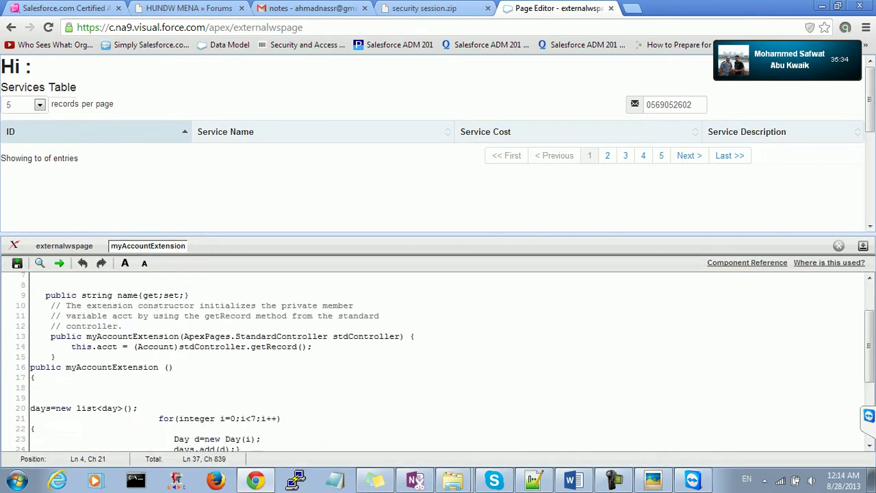
{"action": "scroll", "coordinate": [438, 359], "scroll_direction": "down", "scroll_amount": 4}
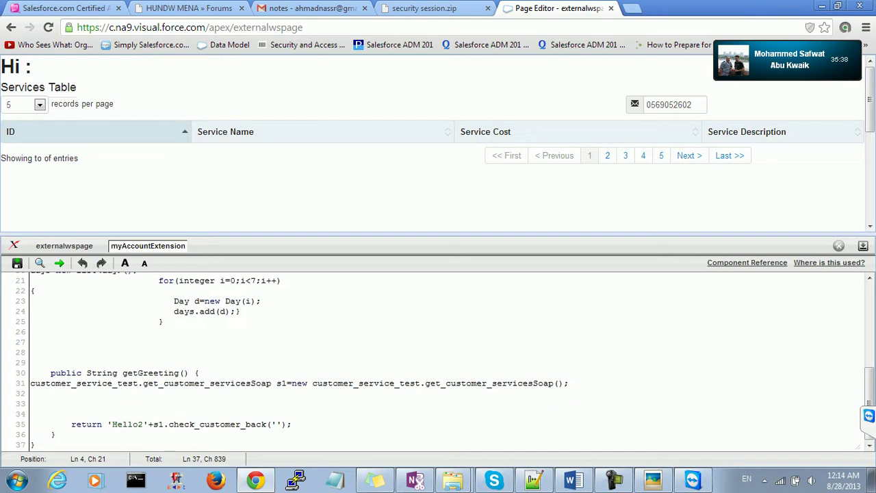
{"action": "scroll", "coordinate": [438, 359], "scroll_direction": "up", "scroll_amount": 7}
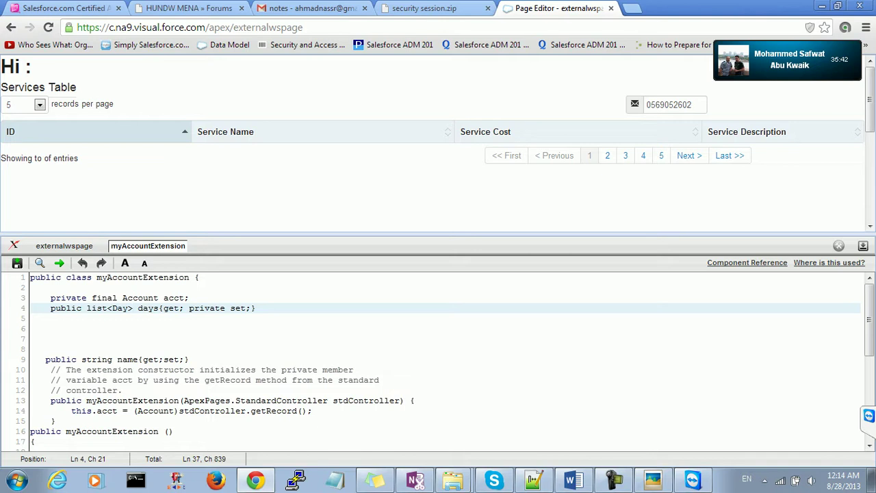
- Collapse the page editor and return to the Aethna Home Products account record
{"action": "left_click", "coordinate": [863, 245]}
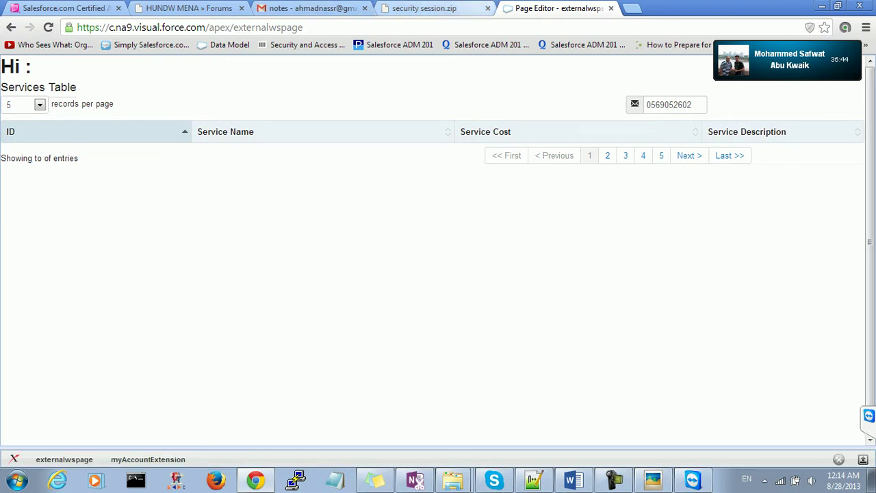
{"action": "left_click", "coordinate": [11, 27]}
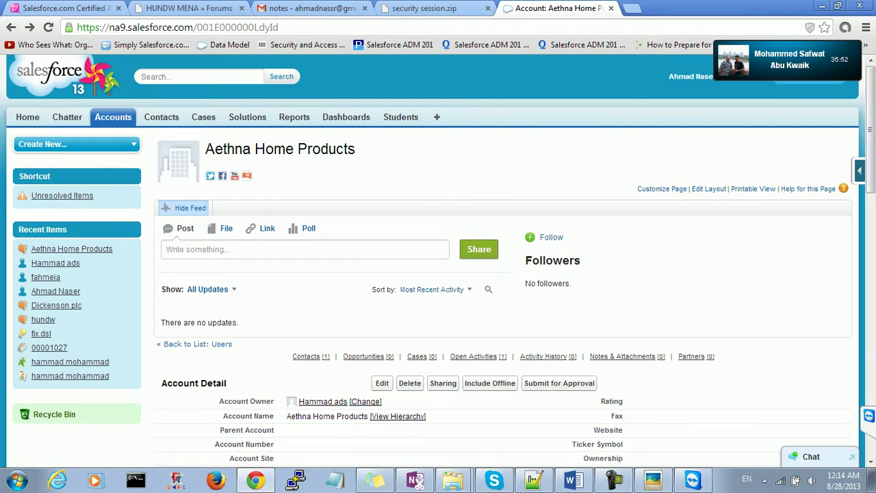
{"action": "scroll", "coordinate": [438, 274], "scroll_direction": "down", "scroll_amount": 1}
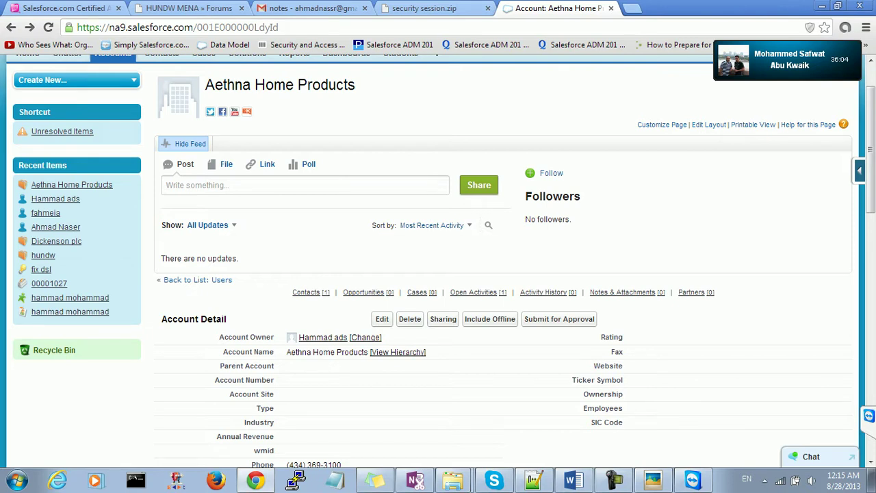
{"action": "scroll", "coordinate": [438, 274], "scroll_direction": "up", "scroll_amount": 1}
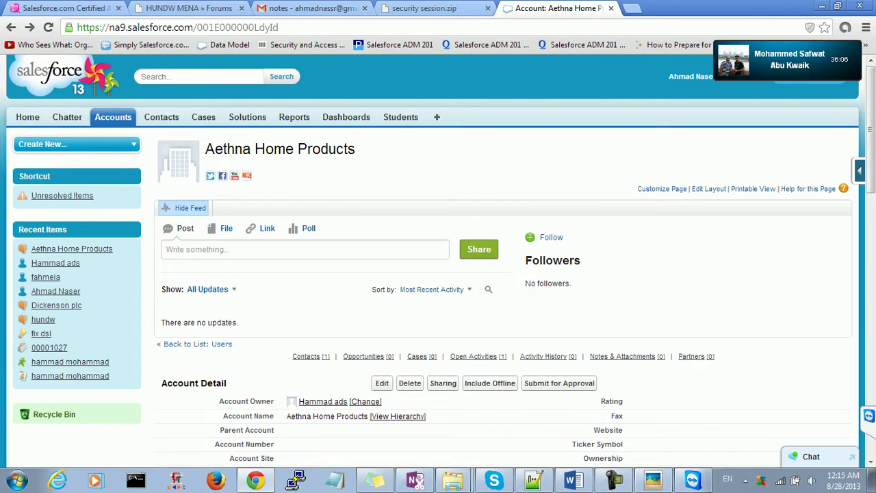
- Go to Setup and open the Field Accessibility page under Security Controls
{"action": "left_click", "coordinate": [691, 76]}
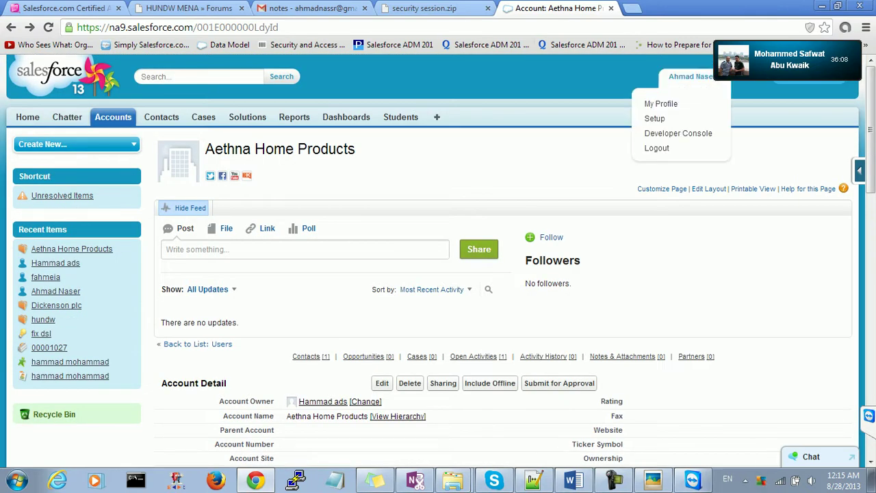
{"action": "left_click", "coordinate": [705, 107]}
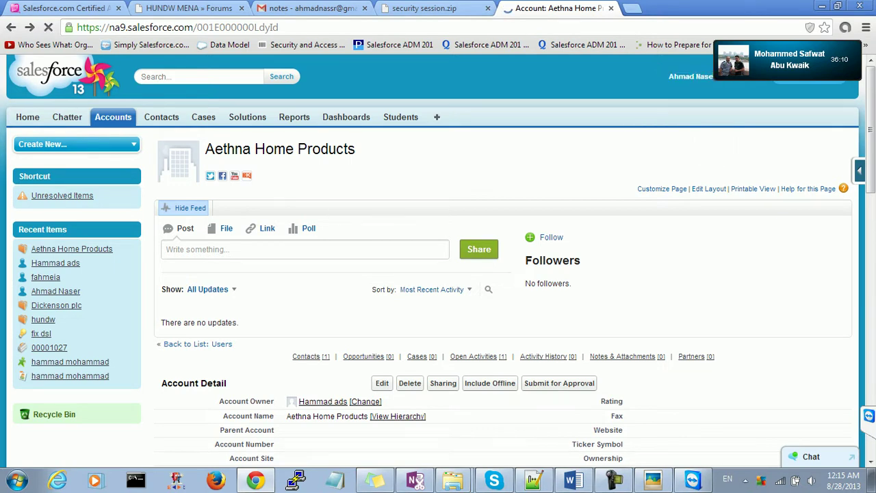
{"action": "scroll", "coordinate": [438, 273], "scroll_direction": "down", "scroll_amount": 5}
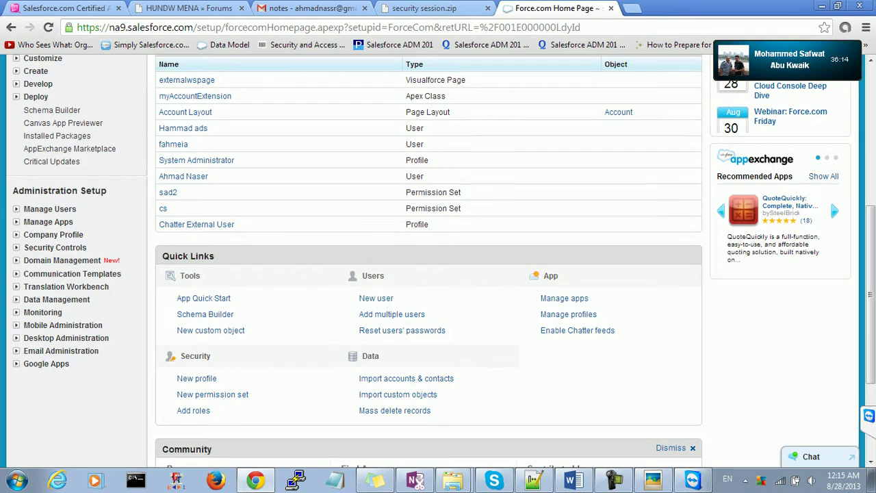
{"action": "left_click", "coordinate": [50, 208]}
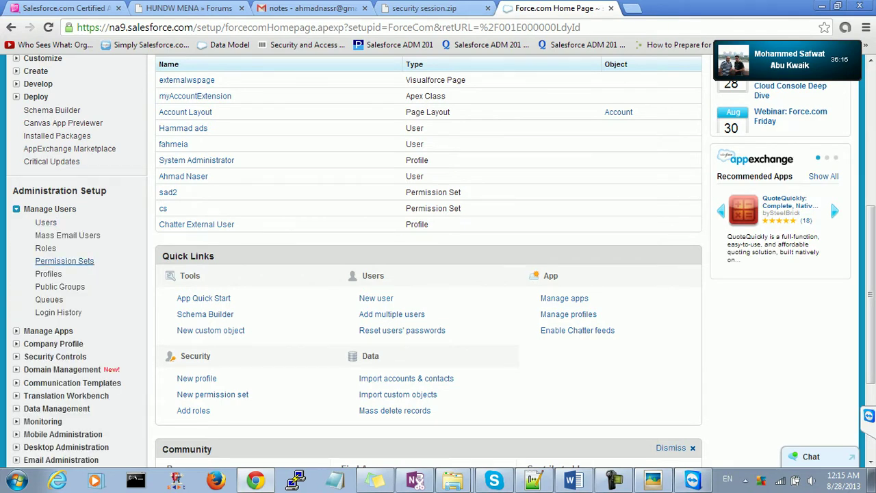
{"action": "scroll", "coordinate": [61, 241], "scroll_direction": "down", "scroll_amount": 2}
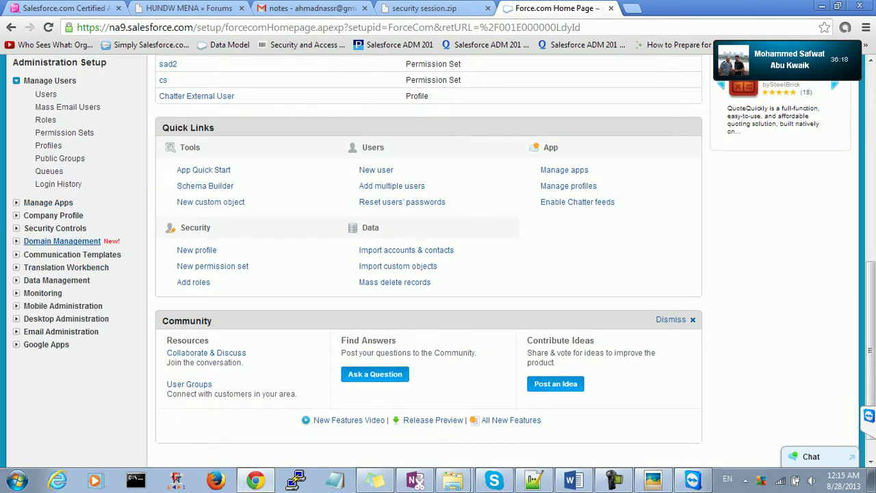
{"action": "left_click", "coordinate": [54, 228]}
{"action": "left_click", "coordinate": [67, 255]}
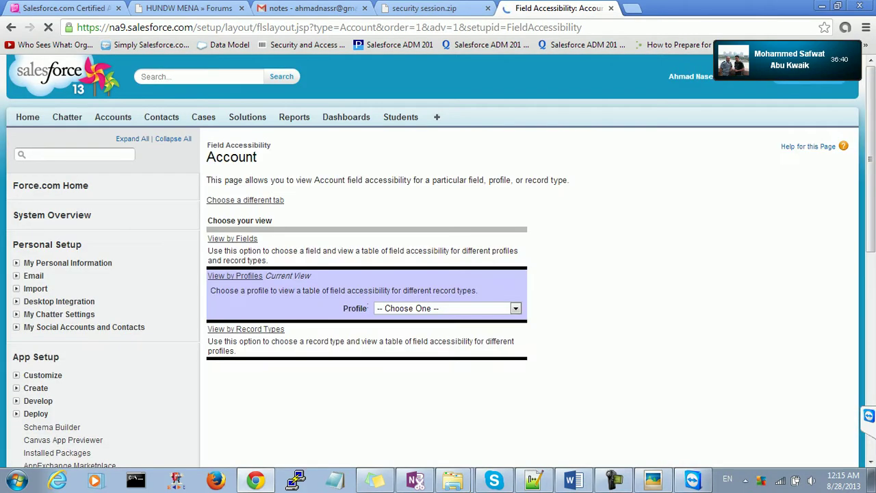
- View Account field accessibility for the System Administrator profile and open the Fax field's access settings for the Master record type
{"action": "left_click", "coordinate": [447, 308]}
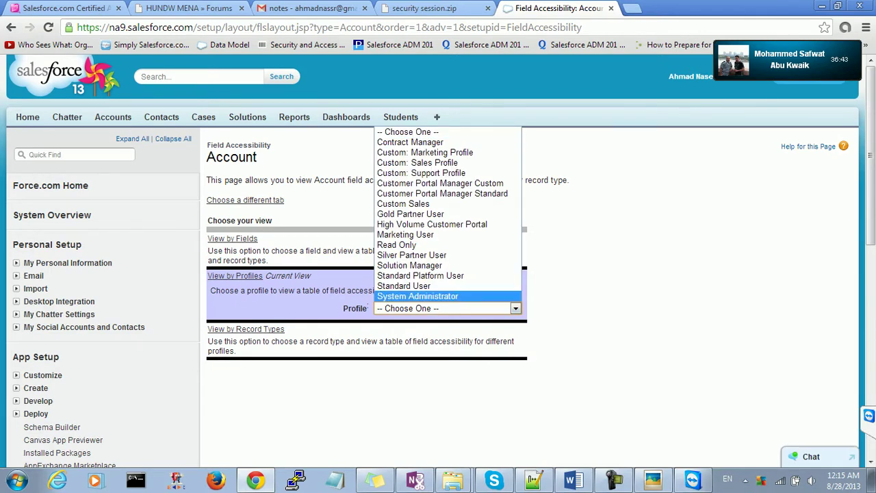
{"action": "left_click", "coordinate": [410, 296]}
{"action": "scroll", "coordinate": [410, 288], "scroll_direction": "down", "scroll_amount": 3}
{"action": "scroll", "coordinate": [410, 288], "scroll_direction": "down", "scroll_amount": 3}
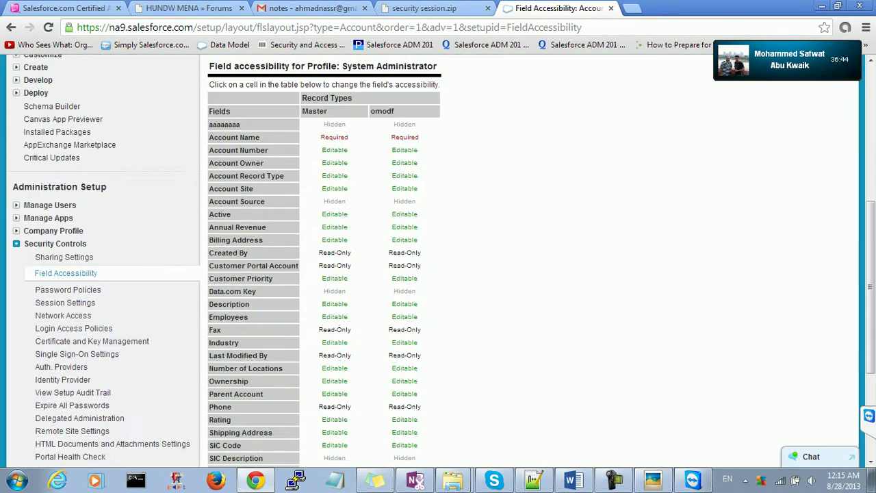
{"action": "scroll", "coordinate": [411, 288], "scroll_direction": "down", "scroll_amount": 1}
{"action": "scroll", "coordinate": [410, 287], "scroll_direction": "up", "scroll_amount": 2}
{"action": "scroll", "coordinate": [410, 287], "scroll_direction": "down", "scroll_amount": 1}
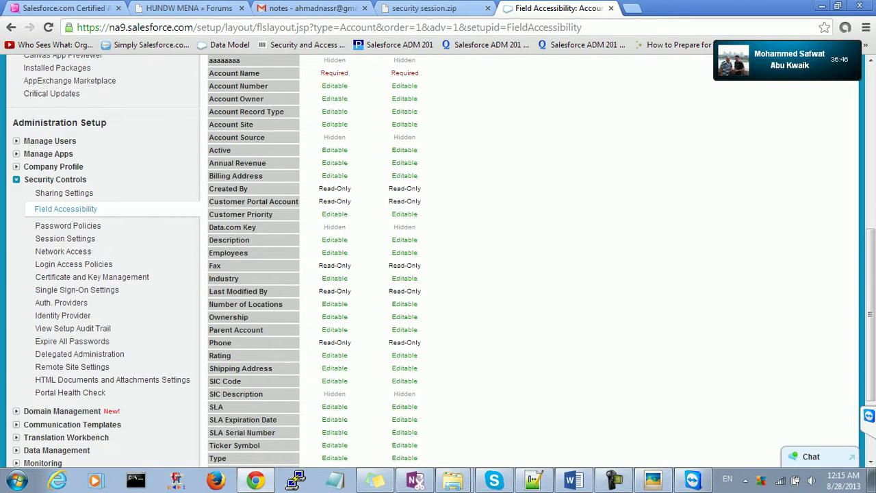
{"action": "left_click", "coordinate": [335, 266]}
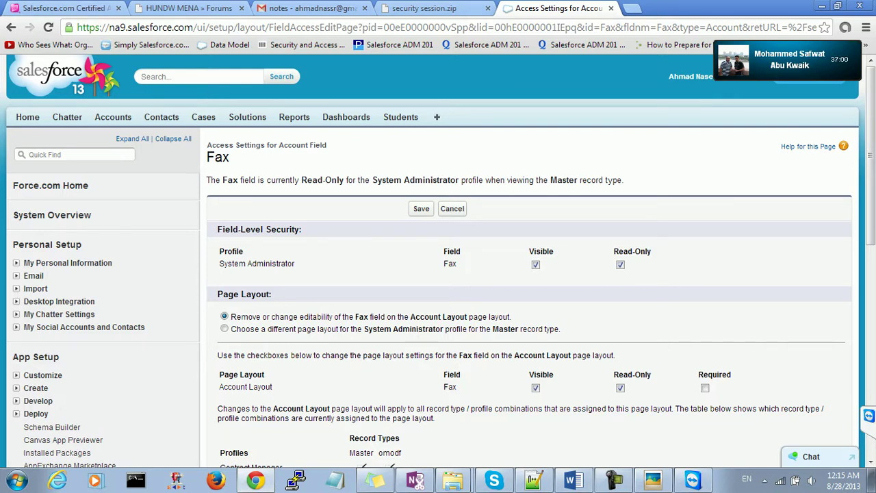
- Examine the Field-Level Security section of the Fax field, including its Profile, Field, Visible and Read-Only columns
{"action": "left_click_drag", "start_coordinate": [216, 229], "coordinate": [293, 229]}
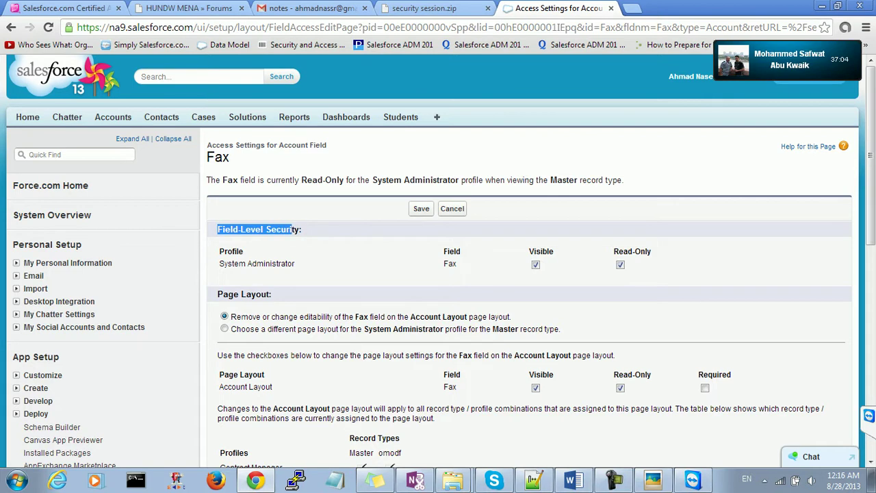
{"action": "double_click", "coordinate": [230, 251]}
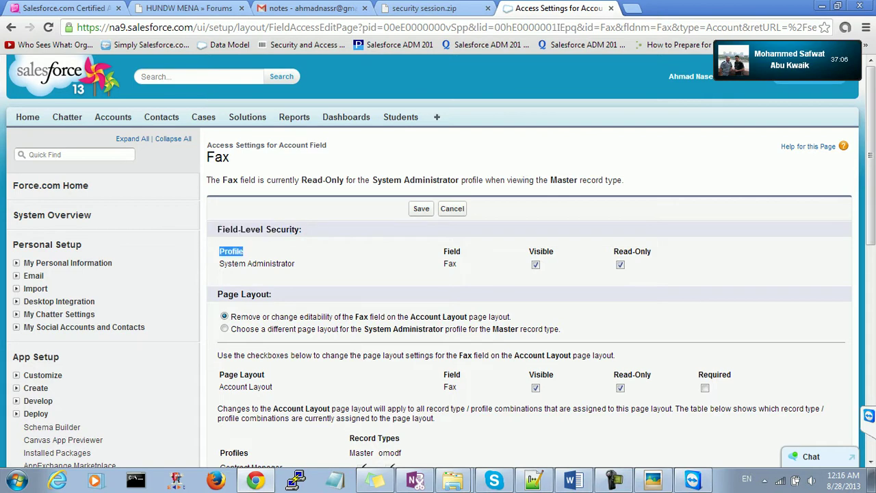
{"action": "left_click", "coordinate": [231, 251]}
{"action": "left_click_drag", "start_coordinate": [652, 251], "coordinate": [444, 251]}
{"action": "left_click", "coordinate": [444, 251]}
- Try changing the Read-Only and Visible options in Fax's field-level security for the System Administrator profile
{"action": "left_click", "coordinate": [620, 264]}
{"action": "left_click", "coordinate": [535, 264]}
{"action": "left_click", "coordinate": [620, 264]}
- Try the Required option for Fax on the Account Layout, set the field back to Read-Only, and save
{"action": "scroll", "coordinate": [438, 273], "scroll_direction": "down", "scroll_amount": 1}
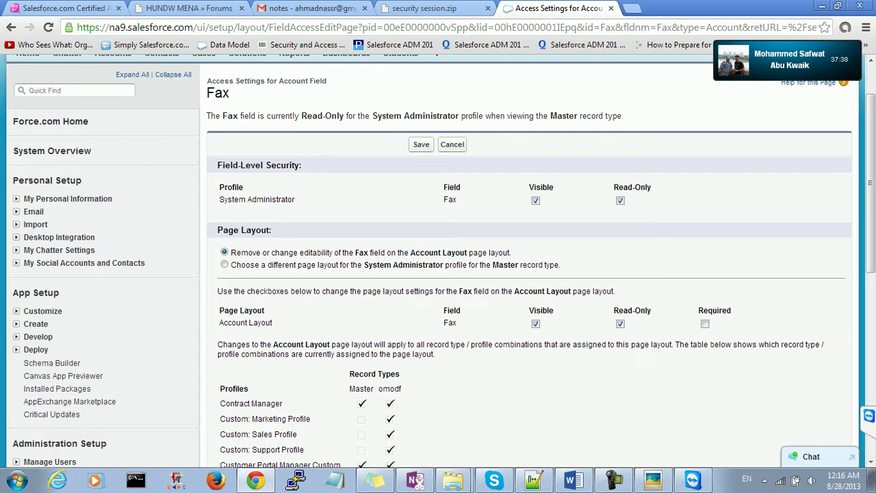
{"action": "left_click", "coordinate": [705, 323]}
{"action": "left_click", "coordinate": [705, 323]}
{"action": "scroll", "coordinate": [438, 274], "scroll_direction": "up", "scroll_amount": 2}
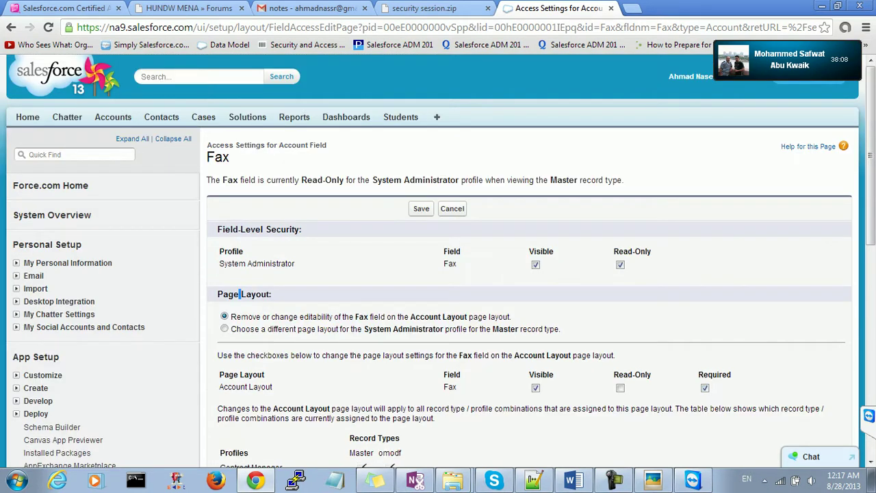
{"action": "left_click", "coordinate": [620, 387]}
{"action": "left_click", "coordinate": [421, 208]}
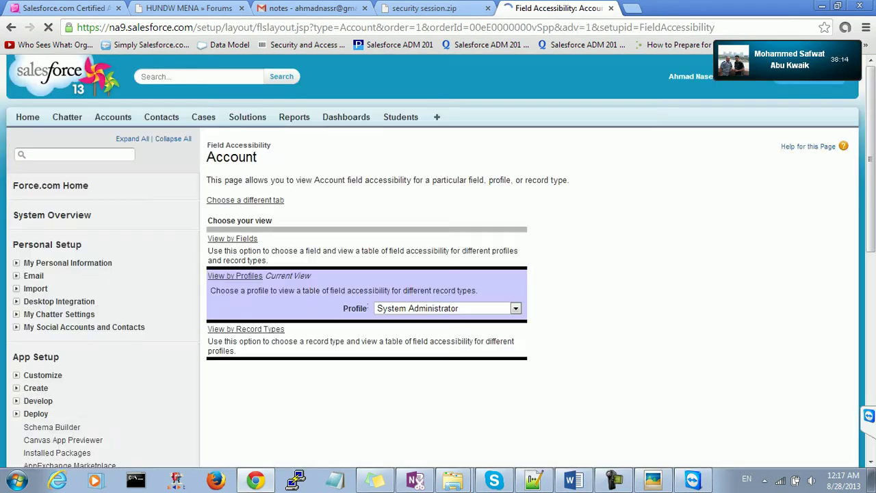
- Open the Accounts home page in a separate browser tab and switch tabs
{"action": "right_click", "coordinate": [111, 121]}
{"action": "left_click", "coordinate": [157, 130]}
{"action": "key", "text": "ctrl+Tab"}
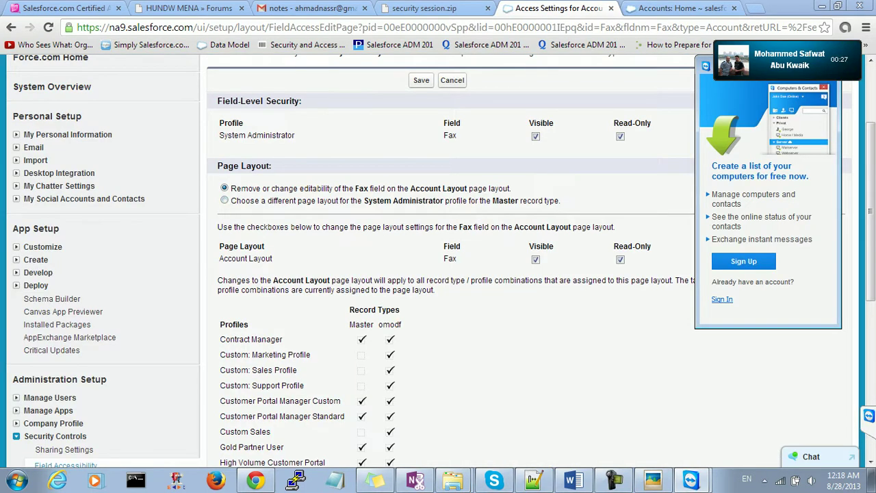
- Compare the Field-Level Security and Page Layout sections in the Fax field's access settings
{"action": "scroll", "coordinate": [438, 260], "scroll_direction": "up", "scroll_amount": 1}
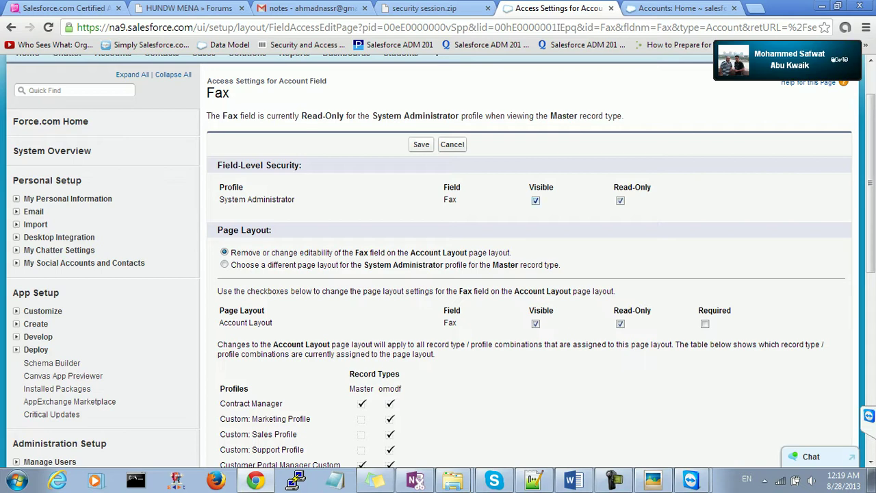
{"action": "left_click_drag", "start_coordinate": [217, 187], "coordinate": [551, 187]}
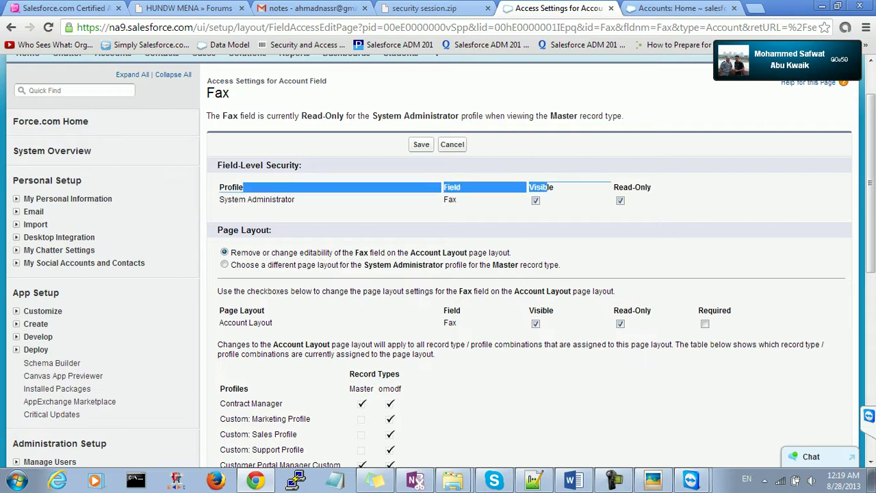
{"action": "left_click", "coordinate": [548, 187]}
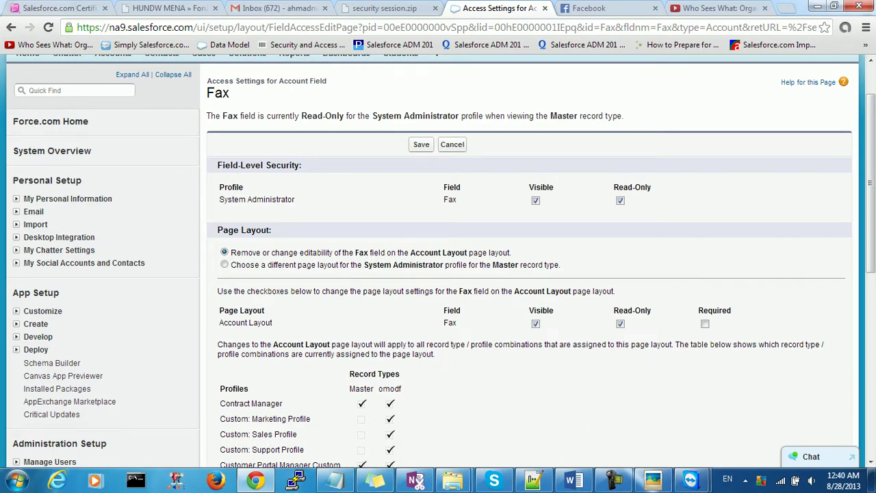
{"action": "scroll", "coordinate": [438, 260], "scroll_direction": "up", "scroll_amount": 2}
{"action": "left_click_drag", "start_coordinate": [233, 229], "coordinate": [293, 229]}
{"action": "left_click_drag", "start_coordinate": [223, 294], "coordinate": [246, 294]}
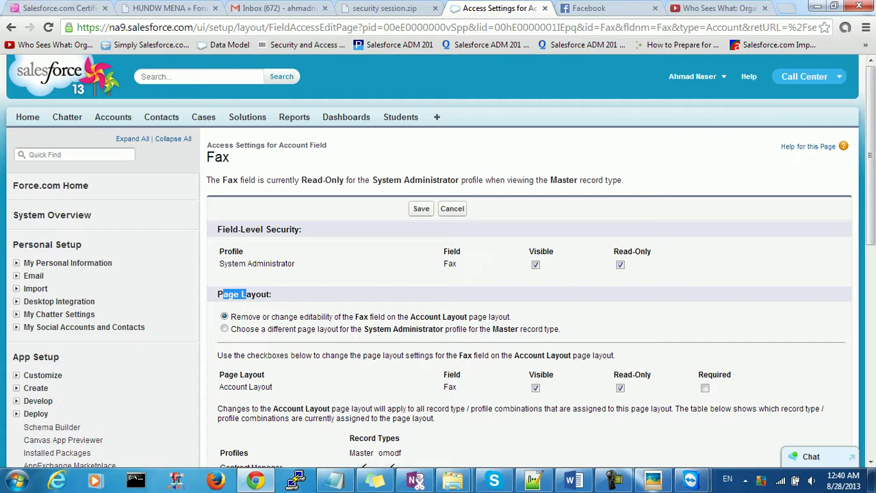
- Try hiding Fax on the Account Layout, compare it with the field-level Visible setting, and set the layout back to Read-Only
{"action": "left_click", "coordinate": [535, 387]}
{"action": "left_click_drag", "start_coordinate": [536, 251], "coordinate": [554, 251]}
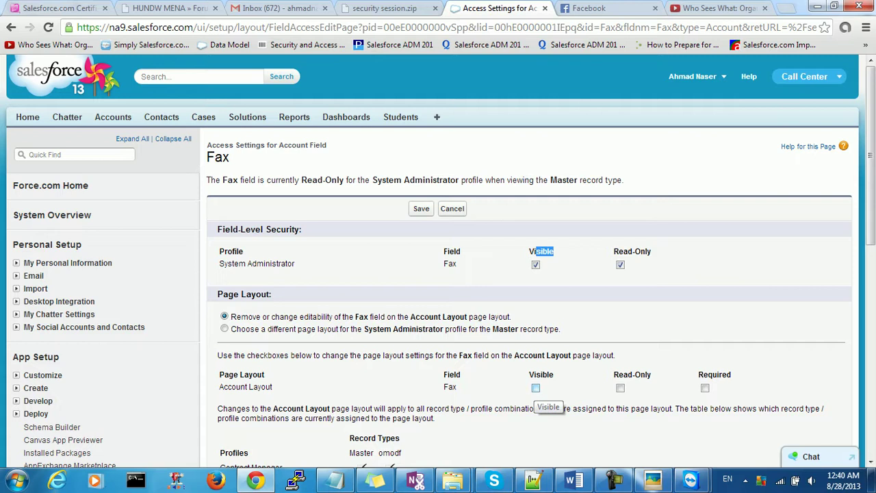
{"action": "left_click_drag", "start_coordinate": [534, 252], "coordinate": [547, 251]}
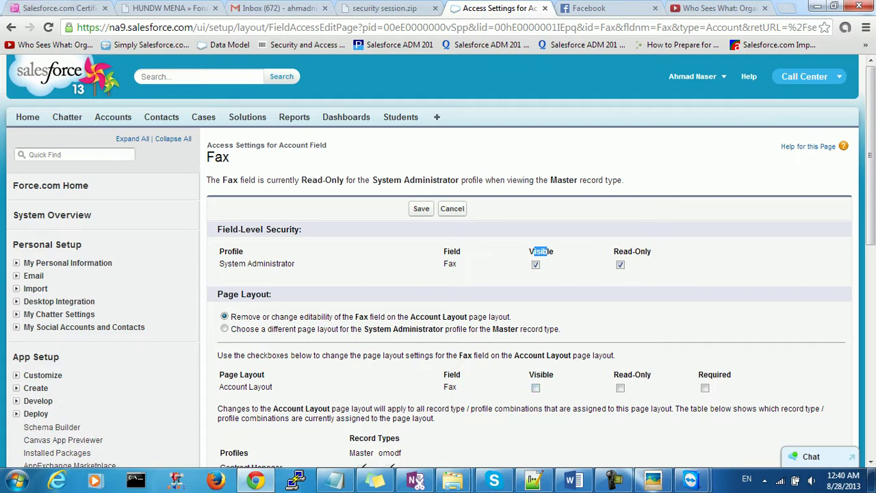
{"action": "left_click", "coordinate": [620, 387]}
- Make Fax Required instead of Read-Only on the Account Layout, keep its field-level security Read-Only, and save the access settings
{"action": "scroll", "coordinate": [527, 274], "scroll_direction": "down", "scroll_amount": 1}
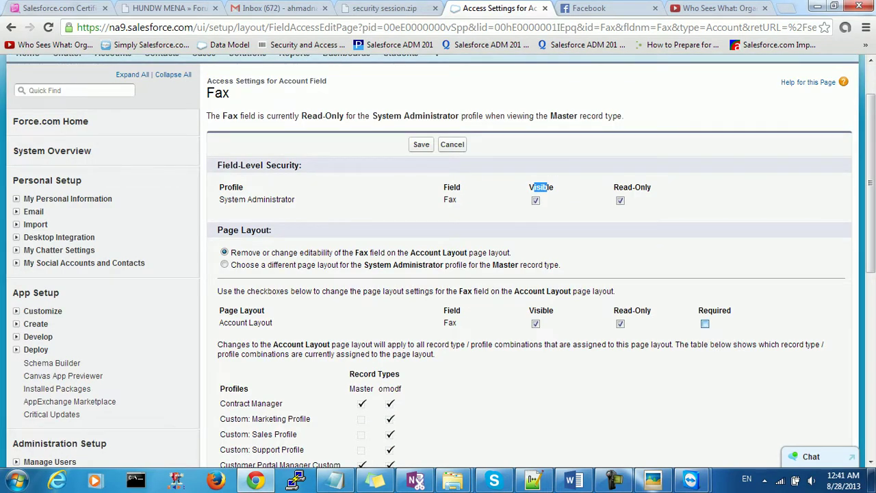
{"action": "left_click", "coordinate": [620, 323]}
{"action": "left_click", "coordinate": [705, 323]}
{"action": "left_click", "coordinate": [620, 200]}
{"action": "left_click", "coordinate": [620, 200]}
{"action": "left_click", "coordinate": [620, 323]}
{"action": "left_click", "coordinate": [704, 323]}
{"action": "key", "text": "Return"}
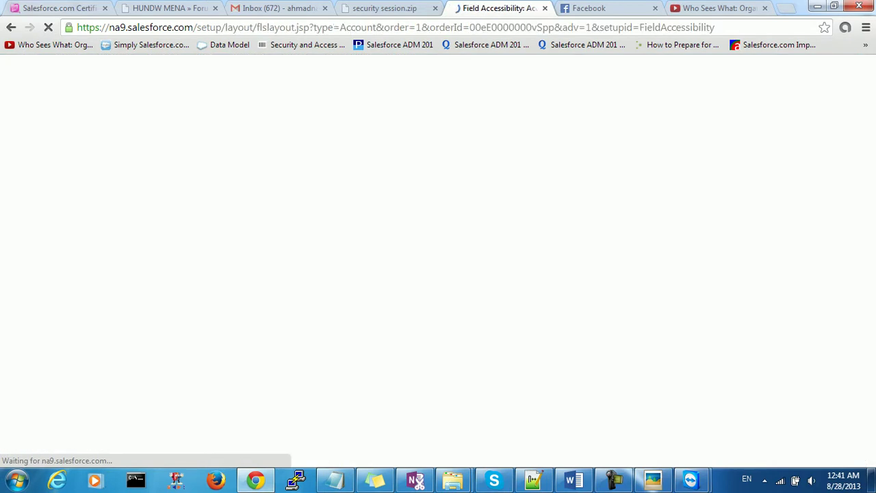
- Keep the System Administrator profile selected and reopen the Fax field's access settings for the Master record type
{"action": "scroll", "coordinate": [438, 260], "scroll_direction": "down", "scroll_amount": 1}
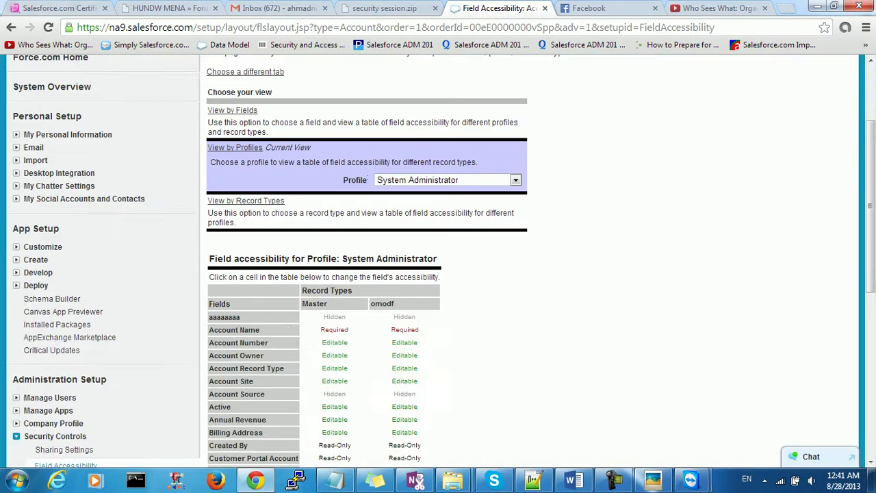
{"action": "left_click", "coordinate": [515, 179]}
{"action": "left_click", "coordinate": [442, 356]}
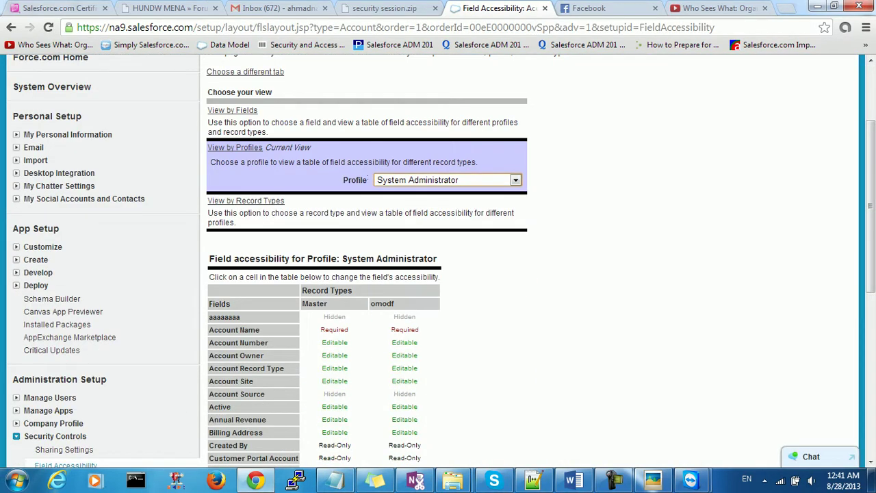
{"action": "scroll", "coordinate": [342, 373], "scroll_direction": "down", "scroll_amount": 1}
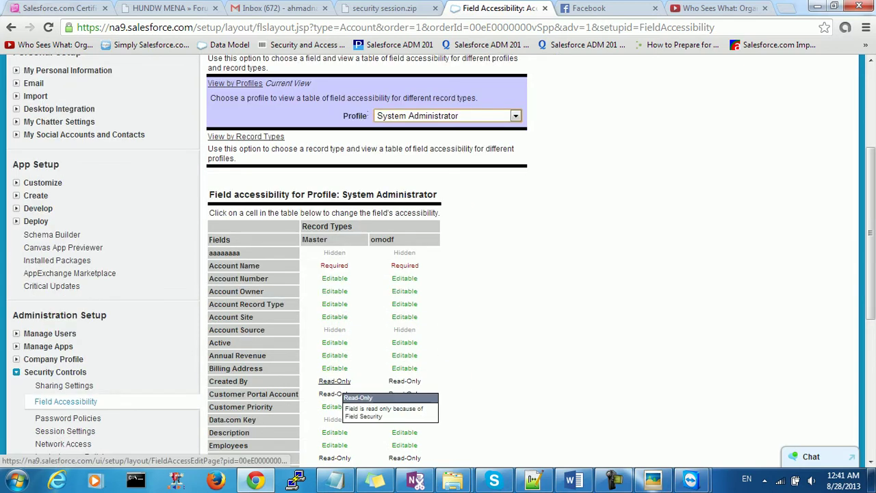
{"action": "scroll", "coordinate": [336, 379], "scroll_direction": "down", "scroll_amount": 1}
{"action": "left_click", "coordinate": [335, 394]}
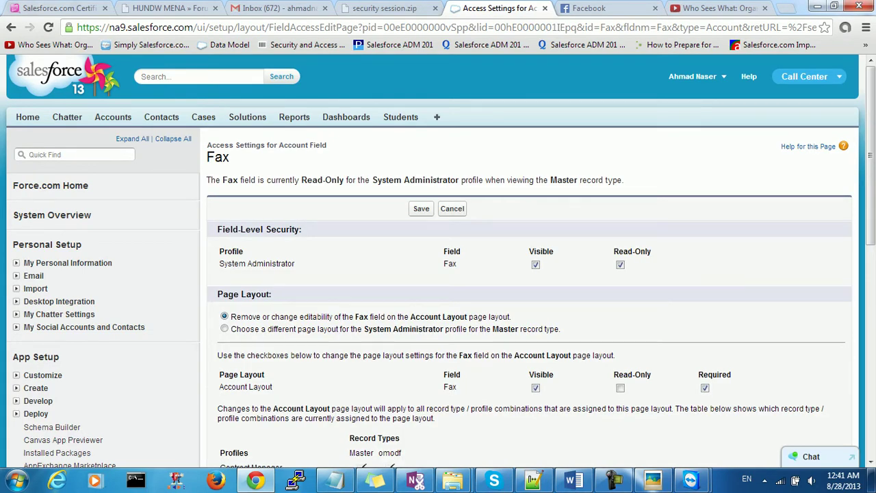
- Open the Dickenson plc account from the recent accounts and bring up its edit form
{"action": "left_click", "coordinate": [122, 117]}
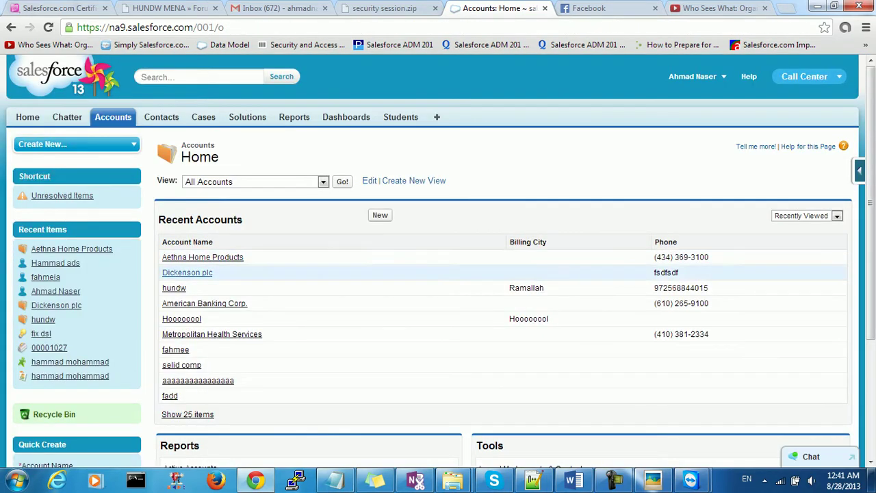
{"action": "left_click", "coordinate": [187, 272]}
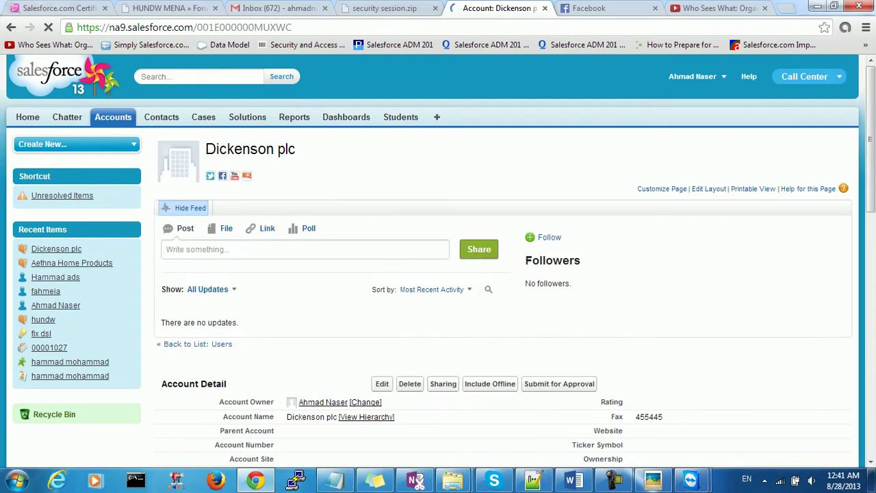
{"action": "scroll", "coordinate": [382, 319], "scroll_direction": "down", "scroll_amount": 1}
{"action": "left_click", "coordinate": [382, 319]}
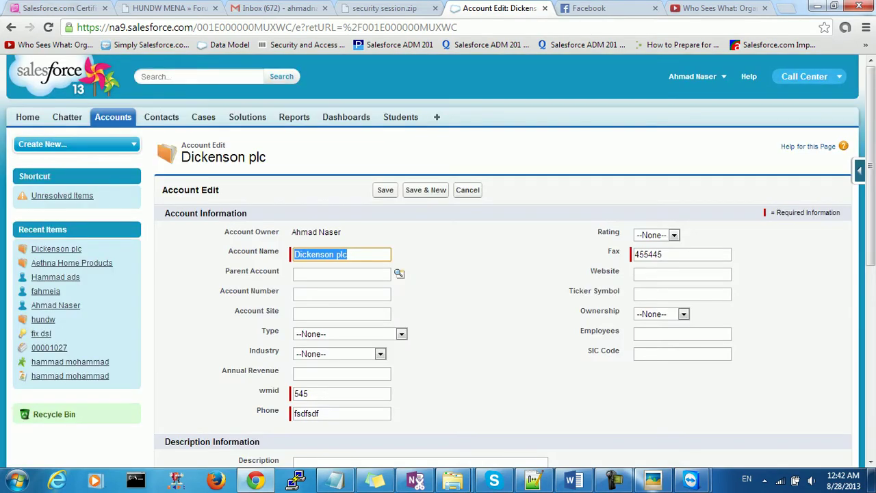
- Check whether the Fax field on the Dickenson plc edit form is required and editable, without changing its value
{"action": "key", "text": "Tab"}
{"action": "left_click", "coordinate": [661, 254]}
{"action": "double_click", "coordinate": [648, 254]}
{"action": "left_click", "coordinate": [648, 254]}
{"action": "double_click", "coordinate": [641, 254]}
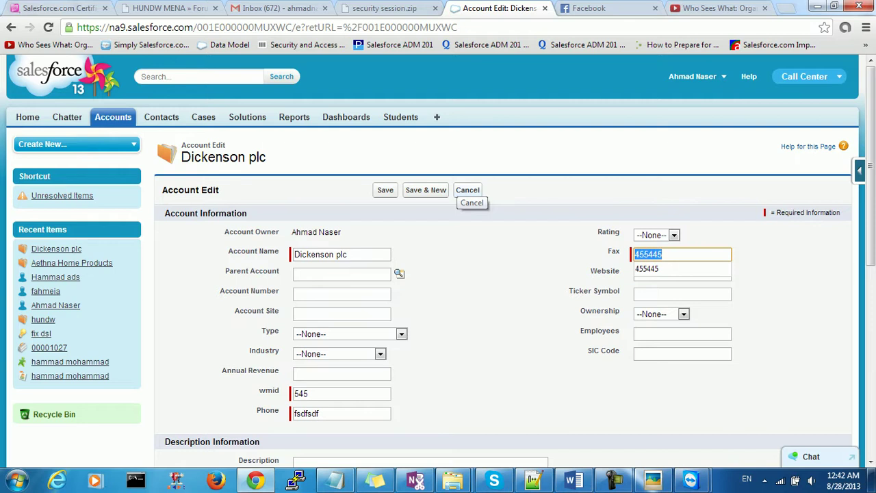
{"action": "key", "text": "Escape"}
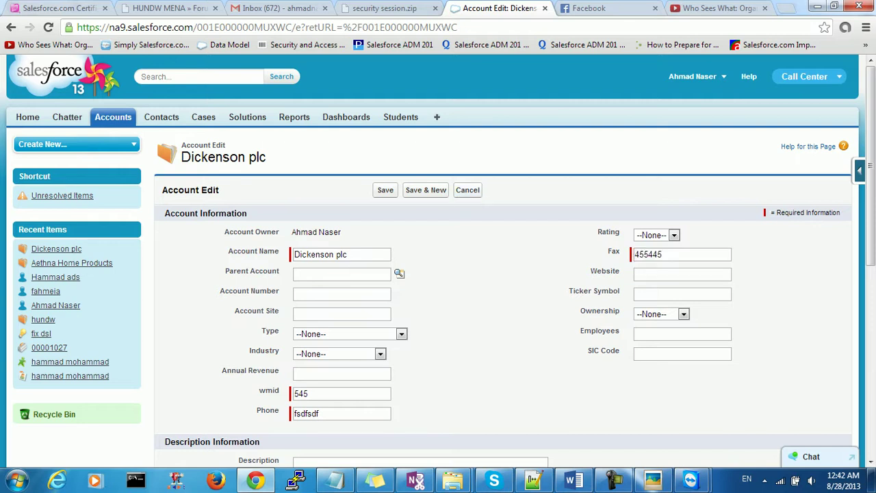
- Leave the Dickenson plc edit form for Setup and open the organization's Sharing Settings within Security Controls
{"action": "scroll", "coordinate": [438, 274], "scroll_direction": "down", "scroll_amount": 1}
{"action": "scroll", "coordinate": [438, 274], "scroll_direction": "up", "scroll_amount": 1}
{"action": "left_click", "coordinate": [696, 76]}
{"action": "left_click", "coordinate": [654, 118]}
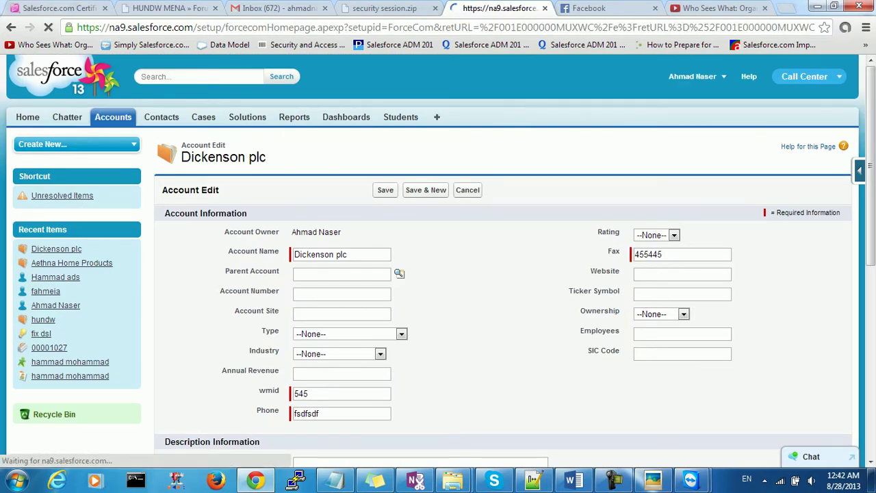
{"action": "scroll", "coordinate": [48, 274], "scroll_direction": "down", "scroll_amount": 5}
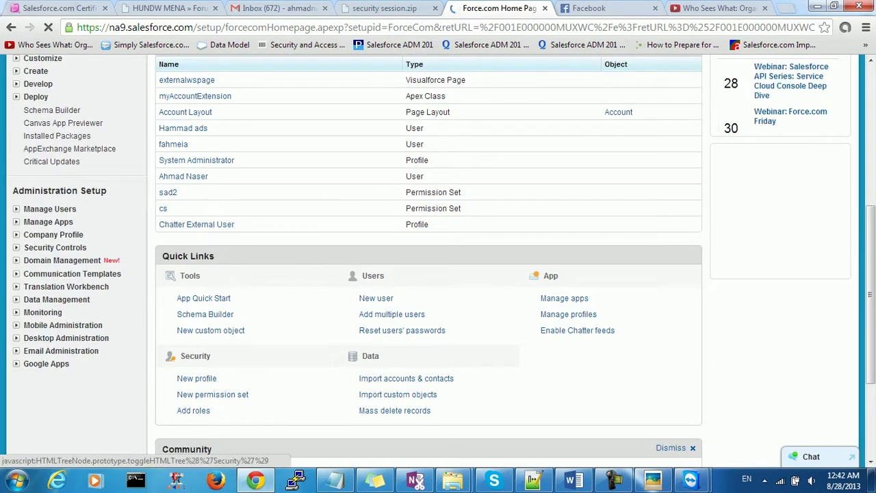
{"action": "left_click", "coordinate": [49, 209]}
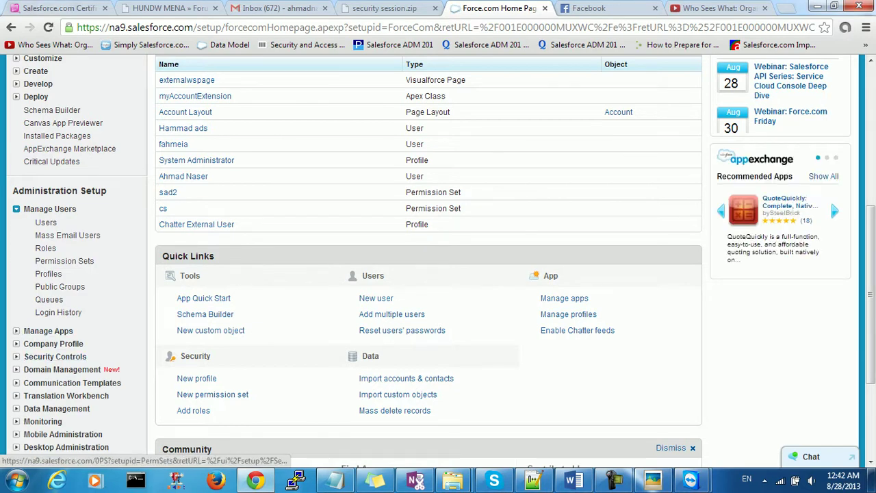
{"action": "scroll", "coordinate": [48, 280], "scroll_direction": "down", "scroll_amount": 1}
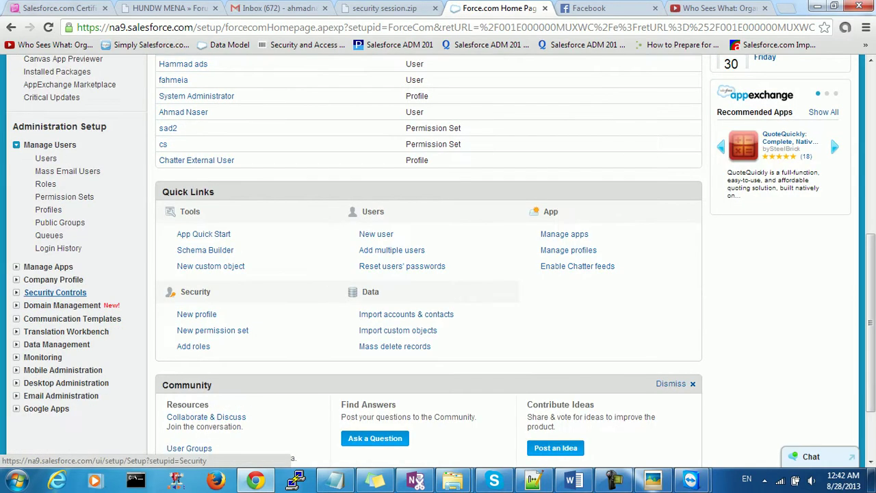
{"action": "left_click", "coordinate": [48, 266]}
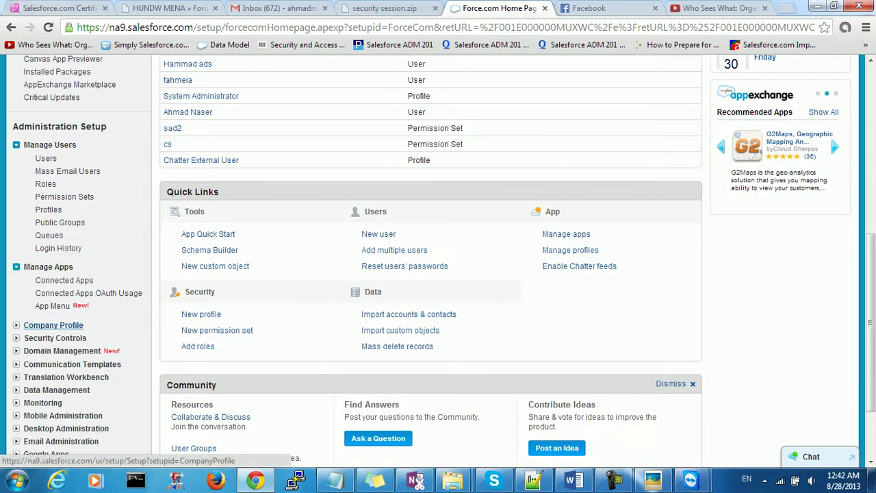
{"action": "left_click", "coordinate": [55, 338]}
{"action": "scroll", "coordinate": [55, 338], "scroll_direction": "down", "scroll_amount": 2}
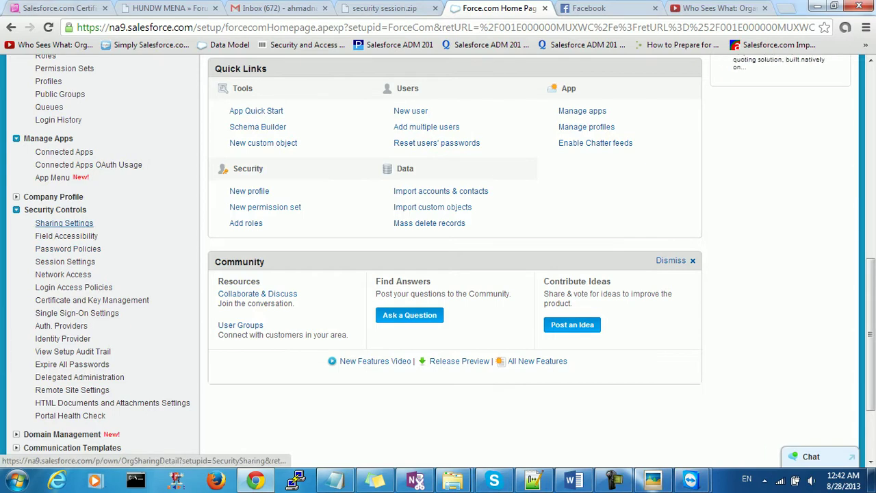
{"action": "left_click", "coordinate": [63, 223]}
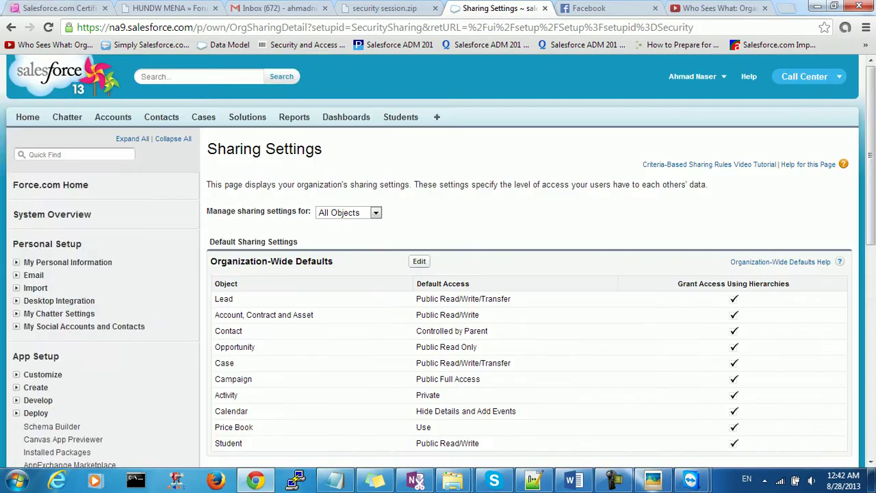
- Start a new Student sharing rule and look through the owner categories available for the records to share
{"action": "scroll", "coordinate": [308, 203], "scroll_direction": "down", "scroll_amount": 2}
{"action": "left_click_drag", "start_coordinate": [252, 186], "coordinate": [413, 219]}
{"action": "scroll", "coordinate": [438, 260], "scroll_direction": "down", "scroll_amount": 5}
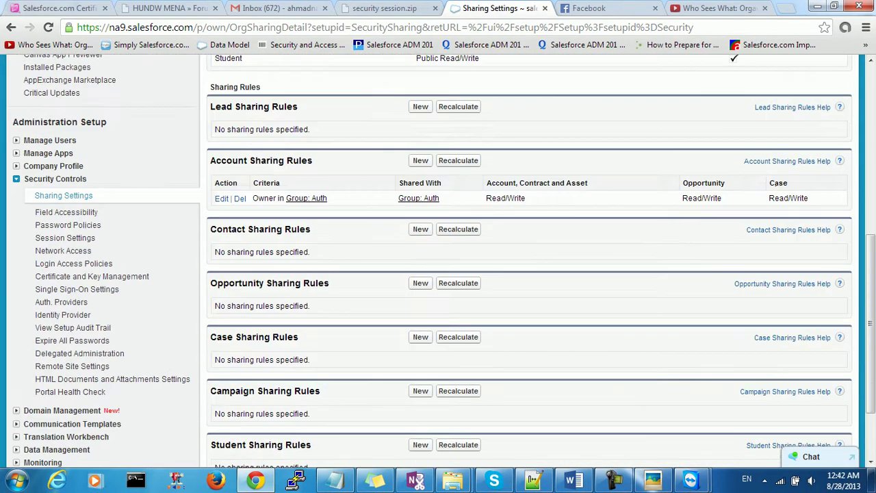
{"action": "left_click", "coordinate": [420, 349]}
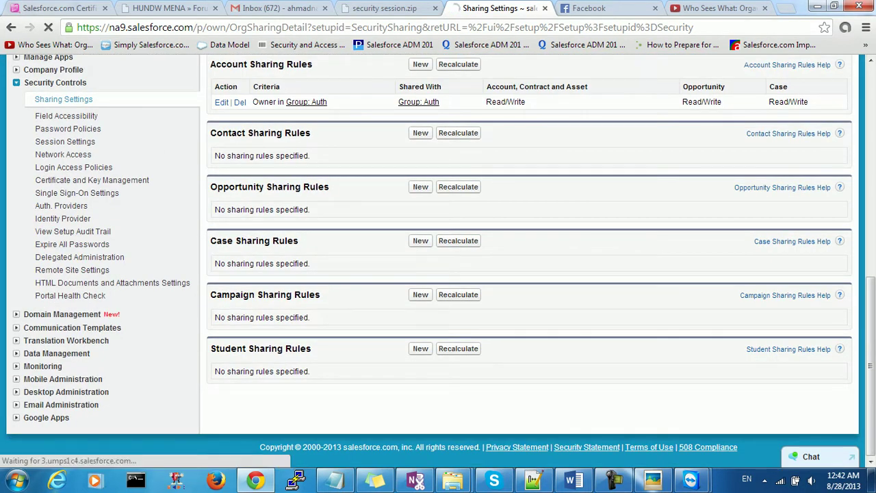
{"action": "scroll", "coordinate": [526, 273], "scroll_direction": "down", "scroll_amount": 1}
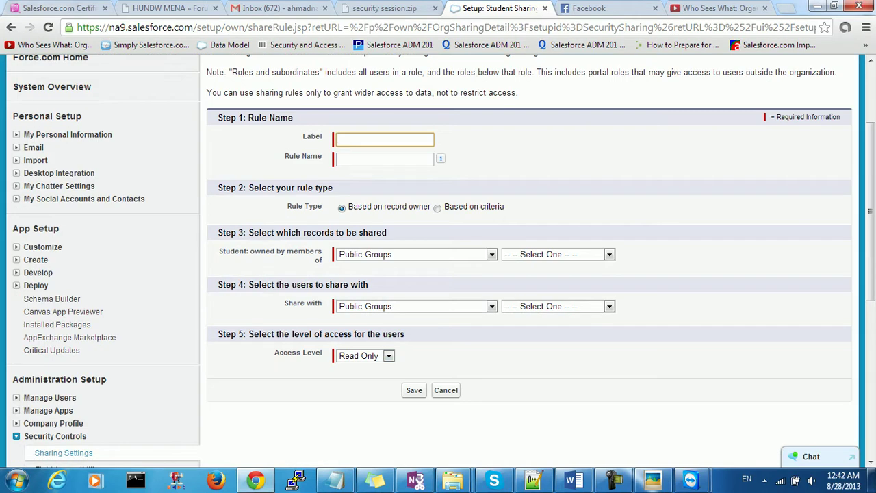
{"action": "left_click", "coordinate": [416, 254]}
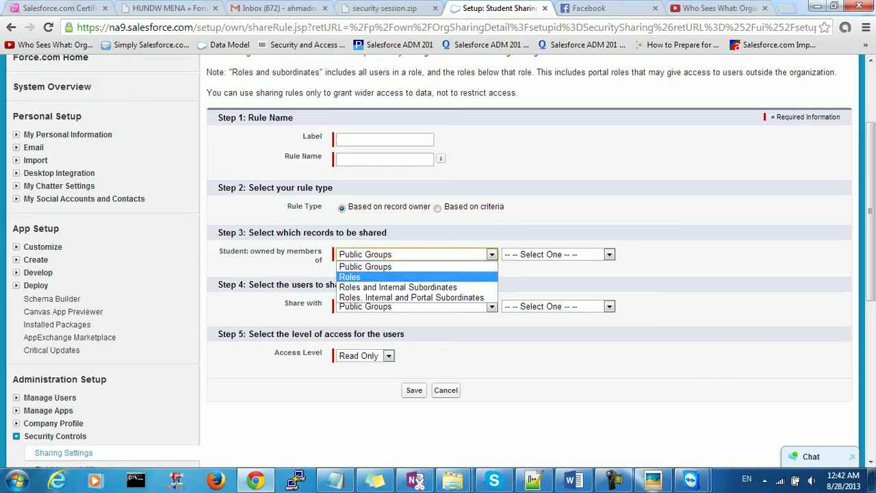
{"action": "key", "text": "Escape"}
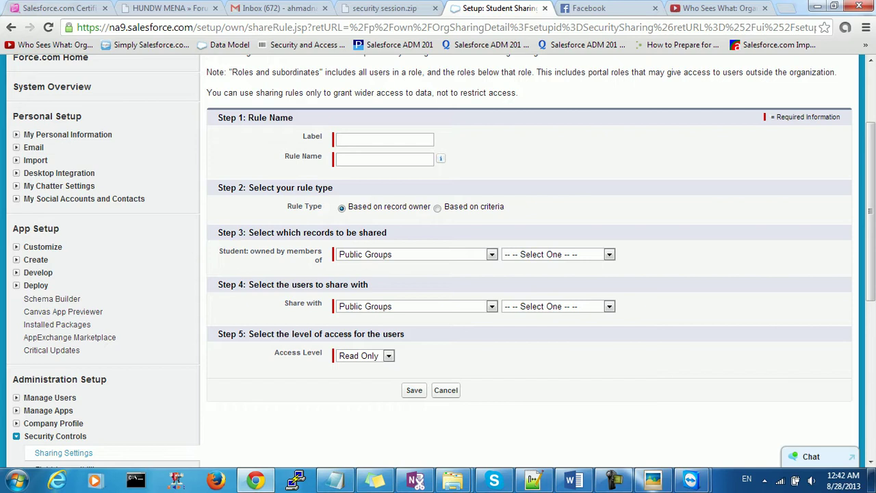
- Review the rule's share-with and access level sections, and set the Access Level to Read/Write
{"action": "left_click_drag", "start_coordinate": [258, 284], "coordinate": [368, 284]}
{"action": "left_click", "coordinate": [383, 291]}
{"action": "left_click_drag", "start_coordinate": [261, 334], "coordinate": [277, 334]}
{"action": "left_click_drag", "start_coordinate": [353, 334], "coordinate": [357, 334]}
{"action": "left_click_drag", "start_coordinate": [276, 333], "coordinate": [345, 334]}
{"action": "left_click", "coordinate": [345, 334]}
{"action": "left_click", "coordinate": [389, 356]}
{"action": "left_click", "coordinate": [359, 377]}
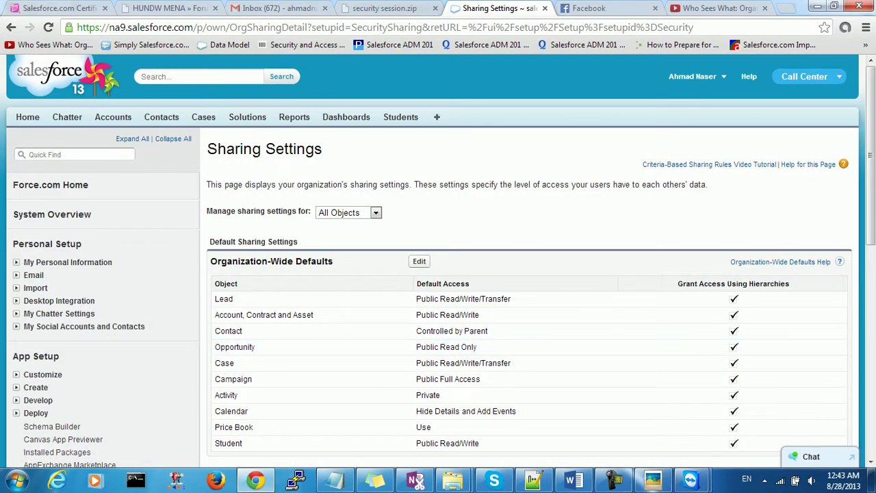
- Reopen the Student sharing rule form, compare the record owner and criteria rule types, and return to Sharing Settings without saving
{"action": "left_click", "coordinate": [11, 27]}
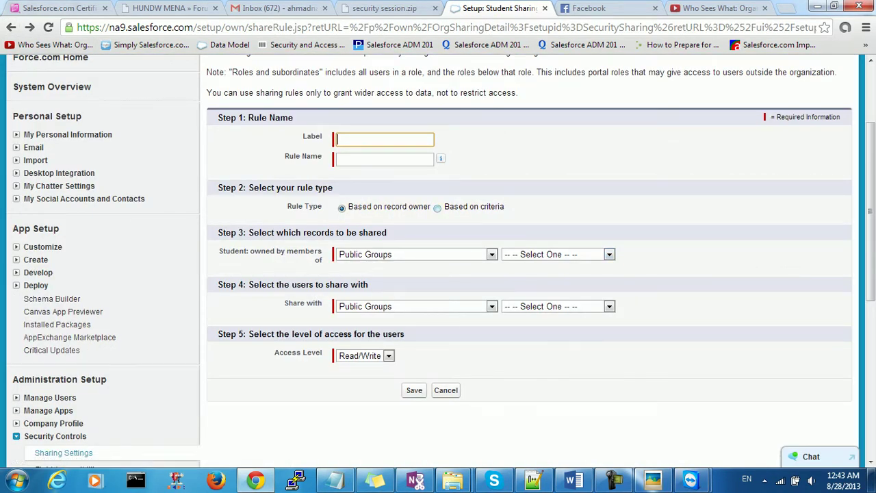
{"action": "left_click", "coordinate": [456, 207]}
{"action": "left_click", "coordinate": [342, 208]}
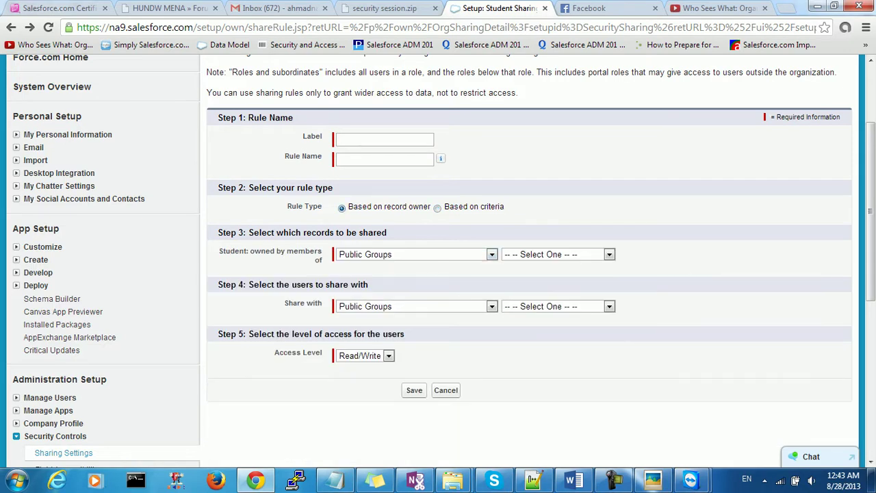
{"action": "key", "text": "alt+Left"}
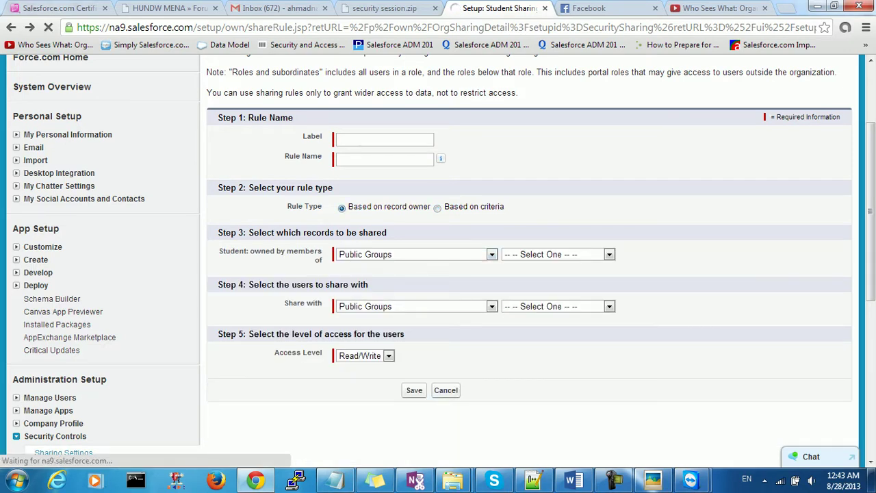
{"action": "scroll", "coordinate": [527, 260], "scroll_direction": "down", "scroll_amount": 3}
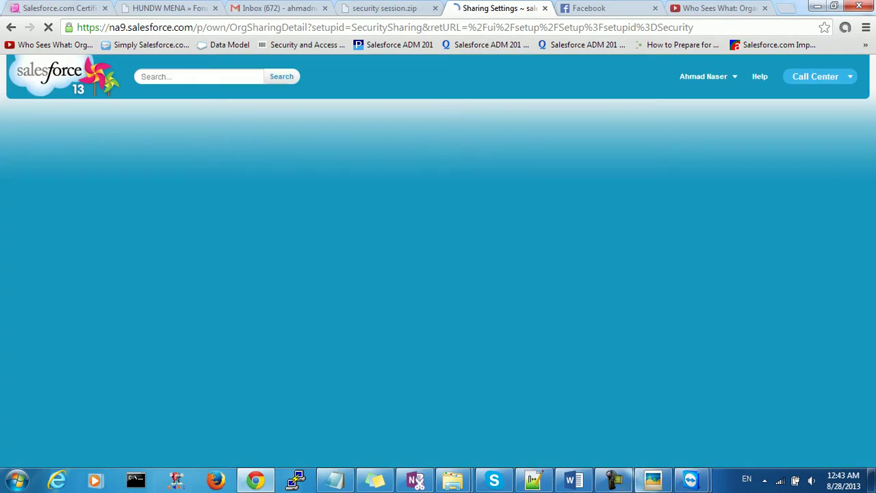
- Switch to the Security-and-Access document in Word and examine the security sequence line running from profile and OWD to manual sharing
{"action": "left_click", "coordinate": [573, 479]}
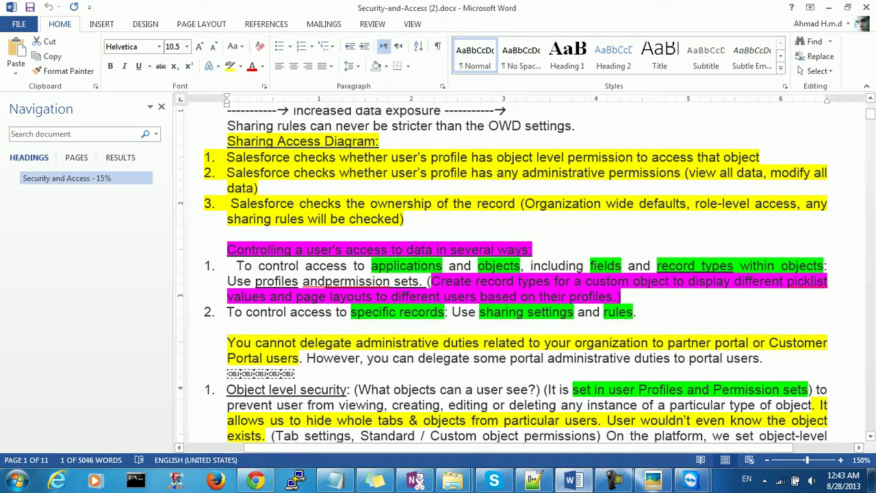
{"action": "scroll", "coordinate": [527, 274], "scroll_direction": "up", "scroll_amount": 5}
{"action": "left_click", "coordinate": [229, 293]}
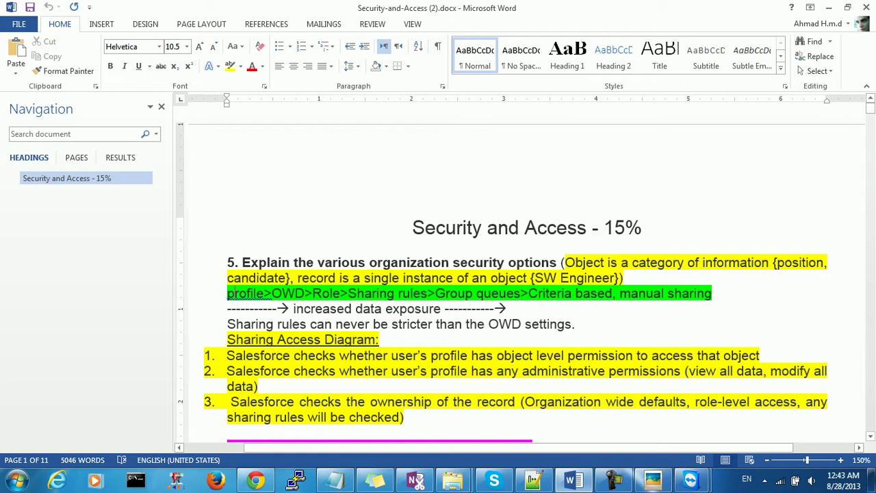
{"action": "double_click", "coordinate": [286, 293]}
{"action": "double_click", "coordinate": [241, 292]}
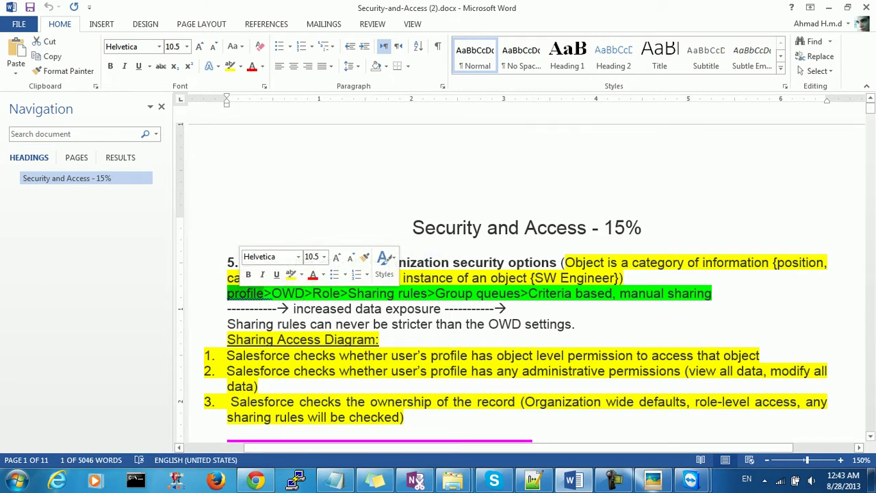
{"action": "left_click", "coordinate": [284, 293]}
{"action": "double_click", "coordinate": [284, 293]}
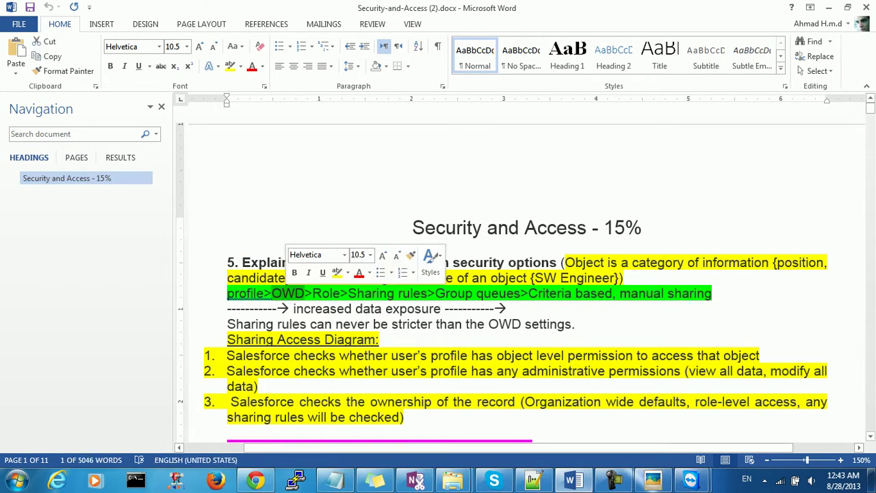
{"action": "left_click", "coordinate": [284, 293]}
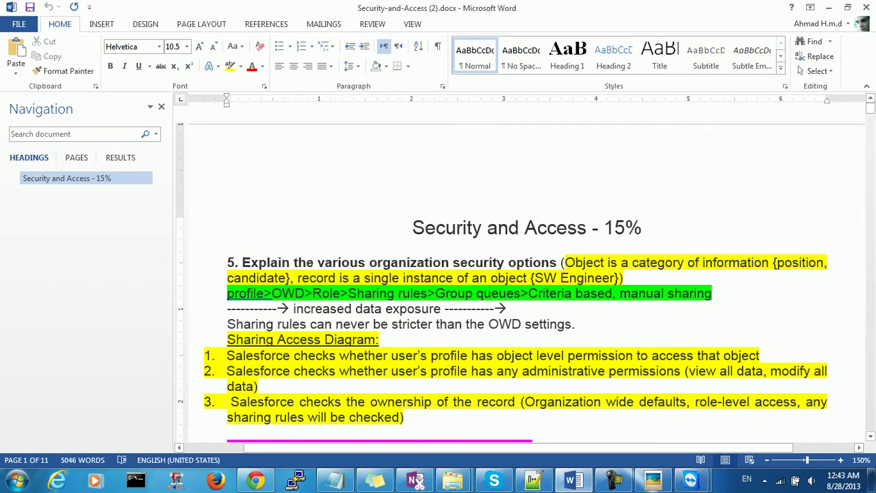
{"action": "double_click", "coordinate": [240, 292]}
{"action": "double_click", "coordinate": [289, 293]}
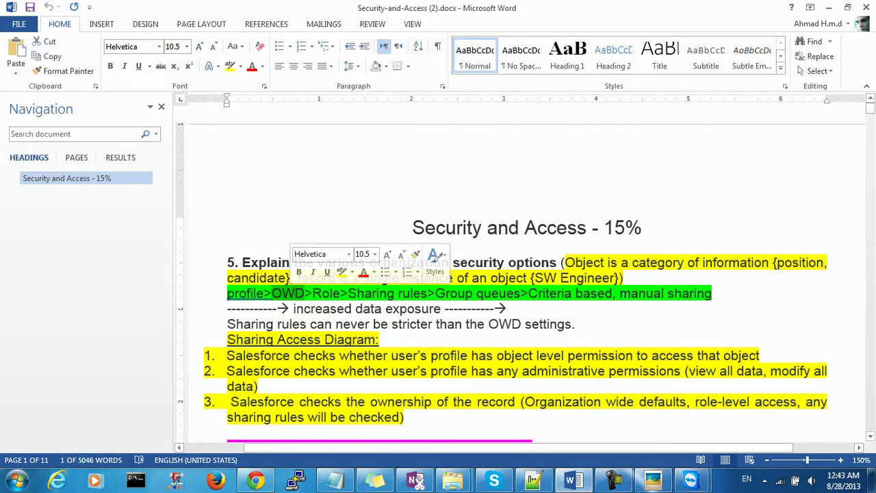
{"action": "left_click", "coordinate": [269, 293]}
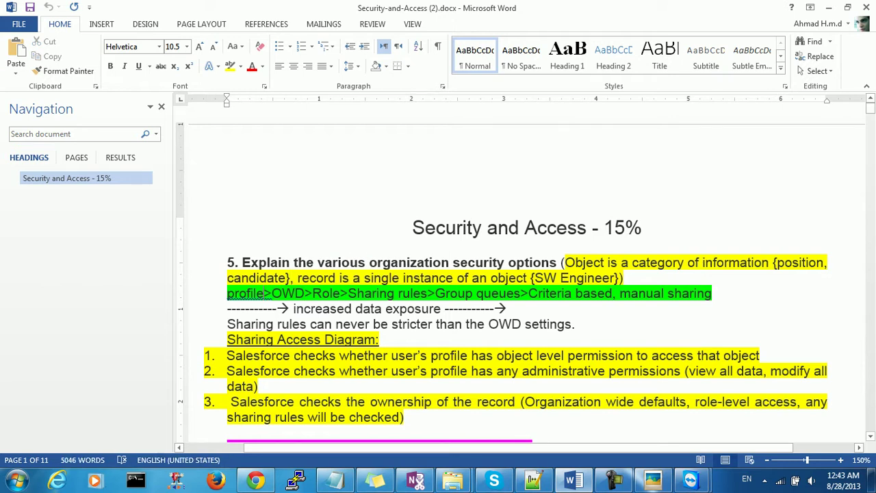
{"action": "left_click_drag", "start_coordinate": [269, 293], "coordinate": [712, 293]}
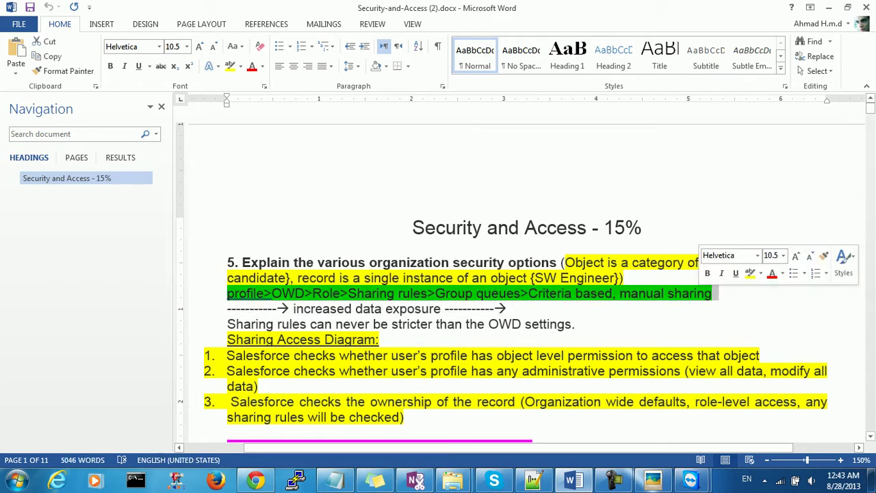
{"action": "left_click", "coordinate": [712, 293]}
- Read through the notes on organization-wide defaults, profiles and permission sets, delegated administration groups, and public groups
{"action": "scroll", "coordinate": [526, 273], "scroll_direction": "down", "scroll_amount": 6}
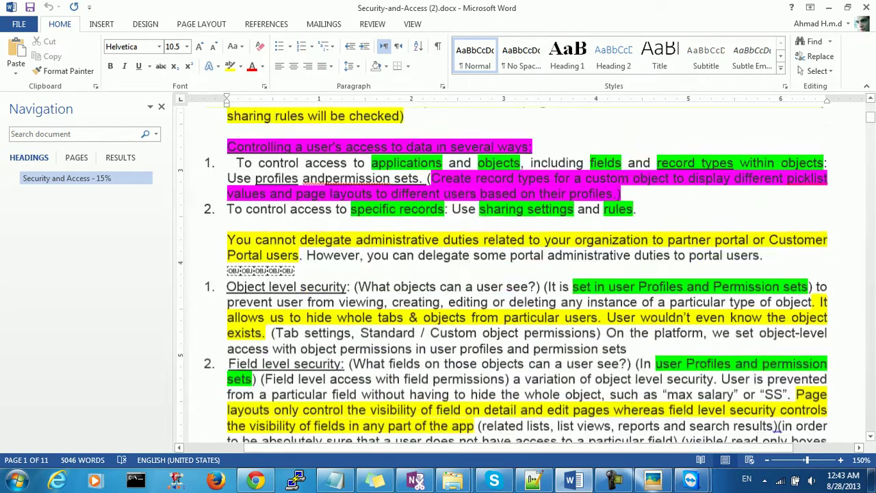
{"action": "scroll", "coordinate": [526, 273], "scroll_direction": "up", "scroll_amount": 5}
{"action": "scroll", "coordinate": [507, 274], "scroll_direction": "down", "scroll_amount": 15}
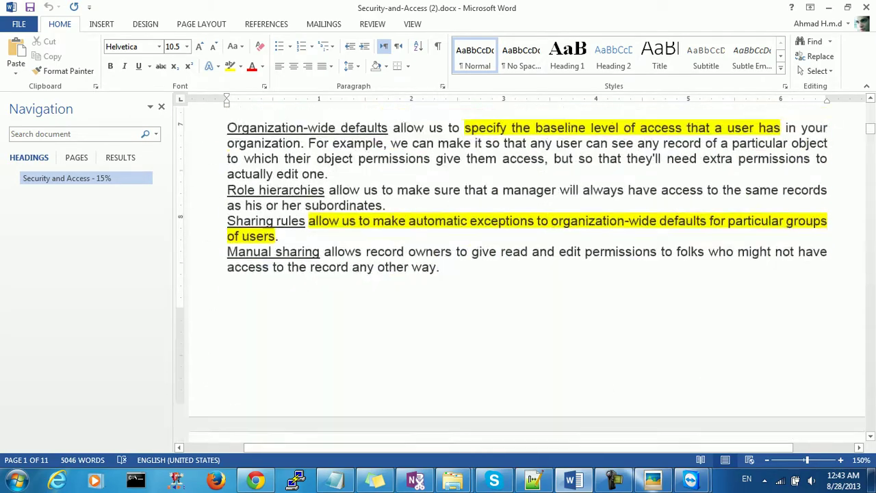
{"action": "scroll", "coordinate": [506, 273], "scroll_direction": "down", "scroll_amount": 8}
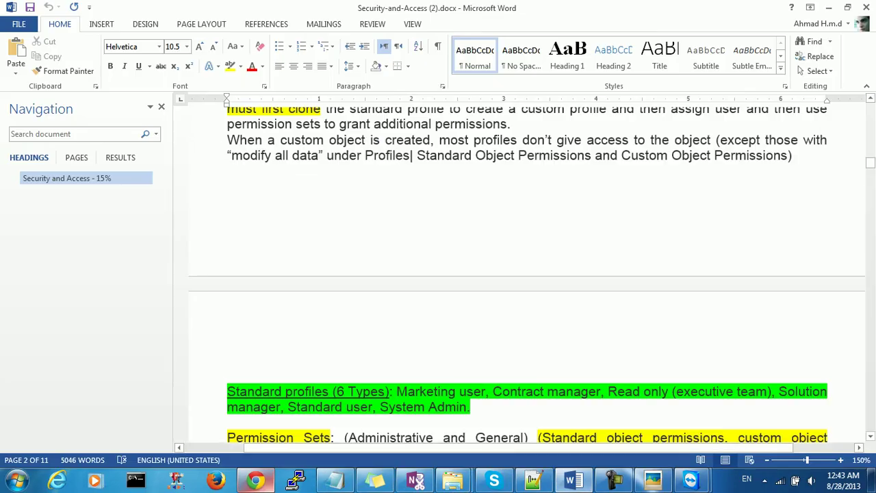
{"action": "scroll", "coordinate": [506, 274], "scroll_direction": "down", "scroll_amount": 10}
{"action": "scroll", "coordinate": [506, 274], "scroll_direction": "down", "scroll_amount": 1}
{"action": "left_click_drag", "start_coordinate": [870, 176], "coordinate": [870, 330]}
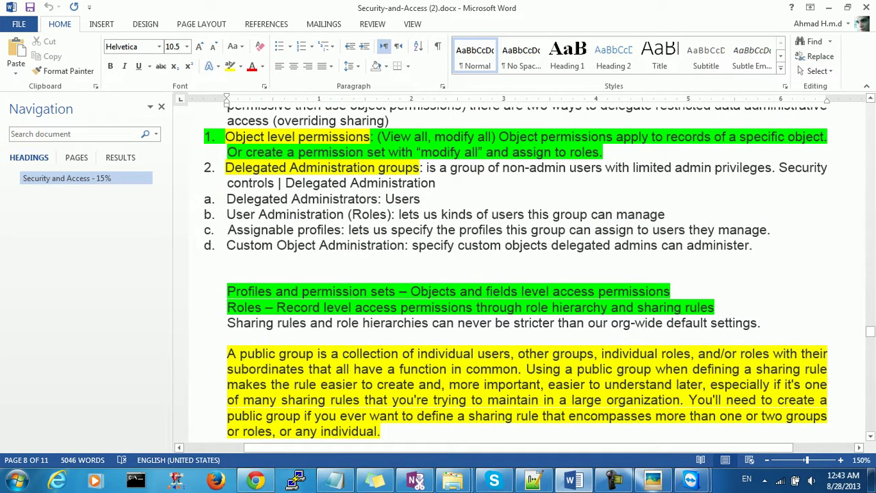
{"action": "scroll", "coordinate": [520, 273], "scroll_direction": "down", "scroll_amount": 1}
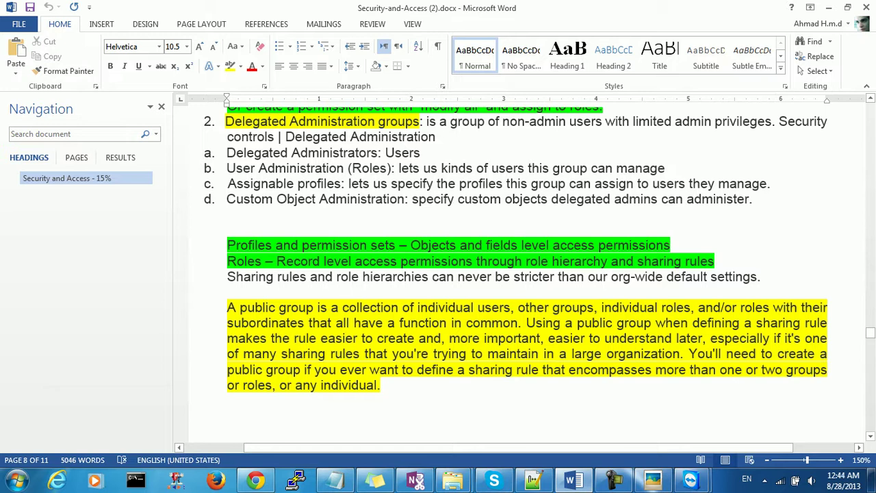
{"action": "scroll", "coordinate": [520, 273], "scroll_direction": "down", "scroll_amount": 1}
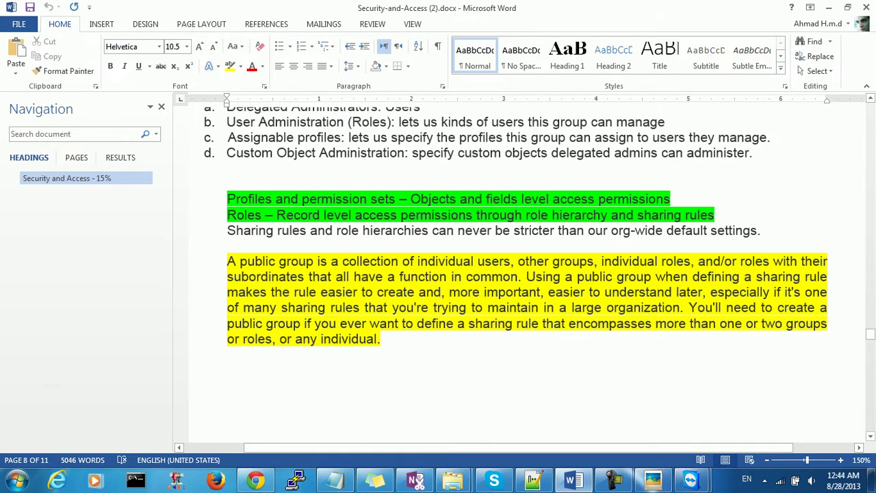
- Review the Custom Settings notes in the document and continue to the Sharing Rules section
{"action": "scroll", "coordinate": [520, 274], "scroll_direction": "down", "scroll_amount": 10}
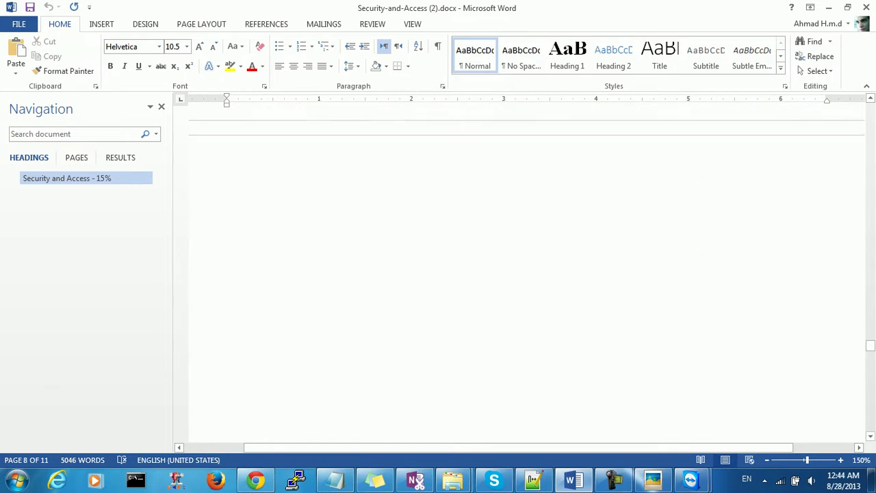
{"action": "scroll", "coordinate": [521, 274], "scroll_direction": "down", "scroll_amount": 10}
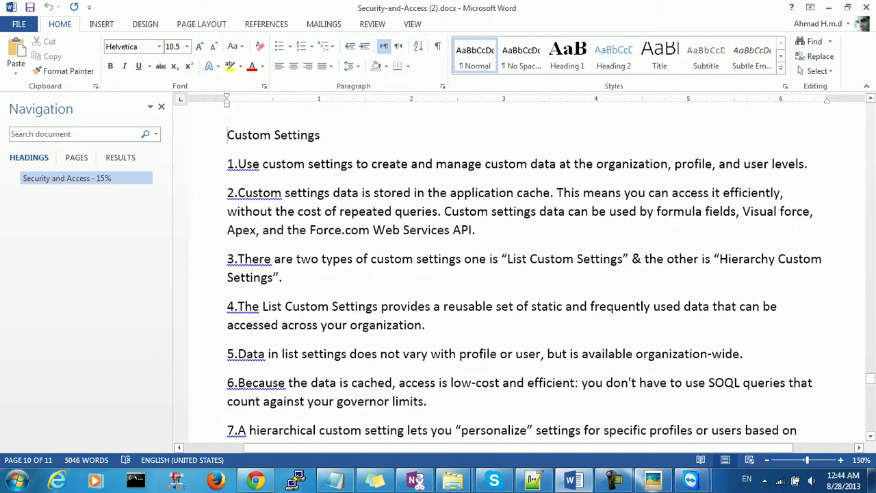
{"action": "left_click_drag", "start_coordinate": [227, 135], "coordinate": [336, 134]}
{"action": "left_click", "coordinate": [282, 277]}
{"action": "scroll", "coordinate": [520, 274], "scroll_direction": "down", "scroll_amount": 3}
{"action": "scroll", "coordinate": [521, 273], "scroll_direction": "down", "scroll_amount": 2}
{"action": "scroll", "coordinate": [520, 274], "scroll_direction": "up", "scroll_amount": 5}
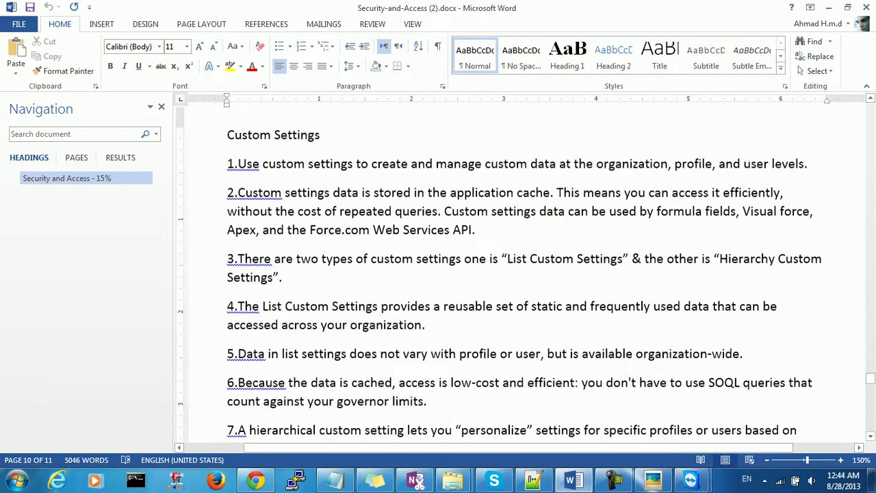
{"action": "scroll", "coordinate": [520, 273], "scroll_direction": "down", "scroll_amount": 3}
{"action": "scroll", "coordinate": [520, 274], "scroll_direction": "down", "scroll_amount": 2}
{"action": "scroll", "coordinate": [520, 273], "scroll_direction": "down", "scroll_amount": 6}
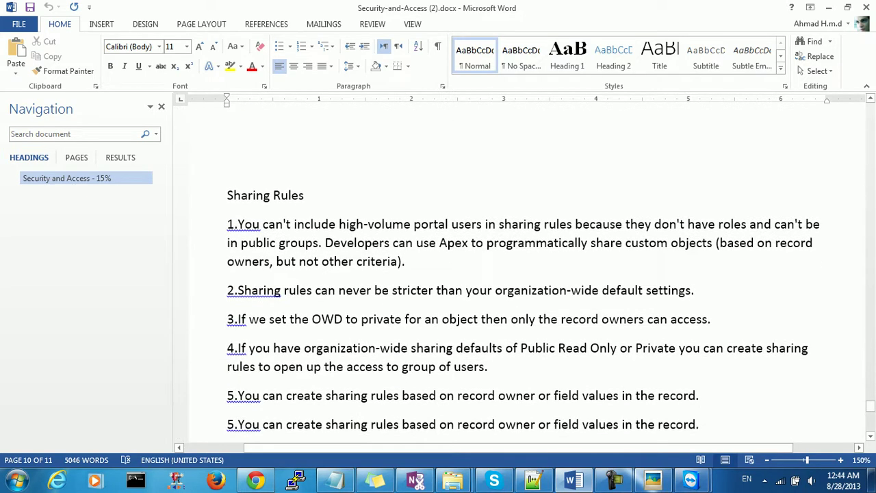
- Read the remaining Sharing Rules notes through to the end of the Security-and-Access document
{"action": "scroll", "coordinate": [520, 274], "scroll_direction": "down", "scroll_amount": 1}
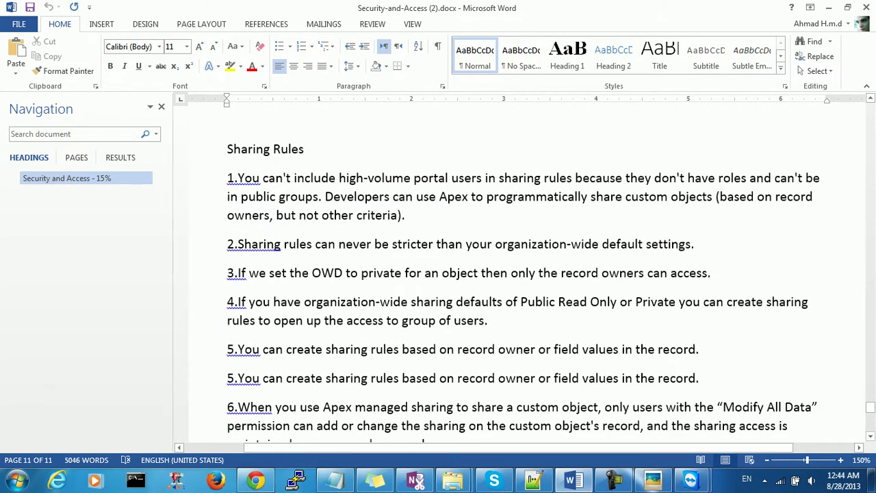
{"action": "scroll", "coordinate": [520, 274], "scroll_direction": "down", "scroll_amount": 8}
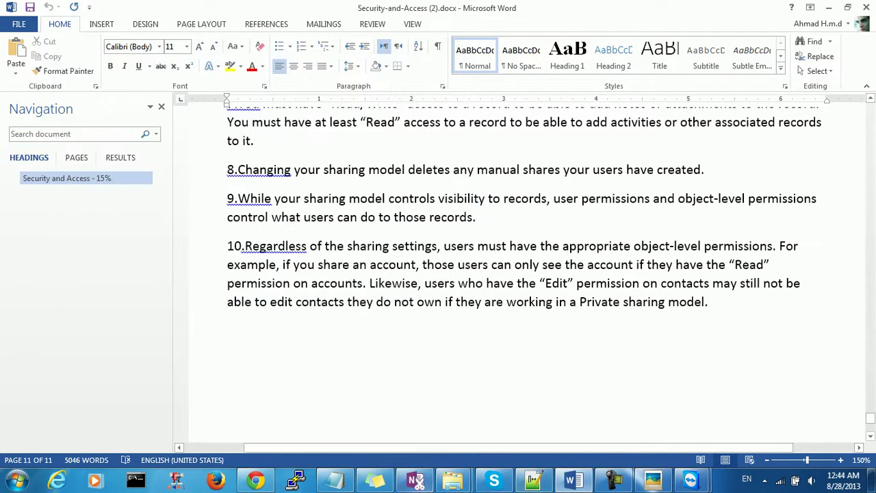
- Switch to the security session folder in Windows Explorer and open sales.txt in a maximized Notepad++ window
{"action": "mouse_move", "coordinate": [452, 481]}
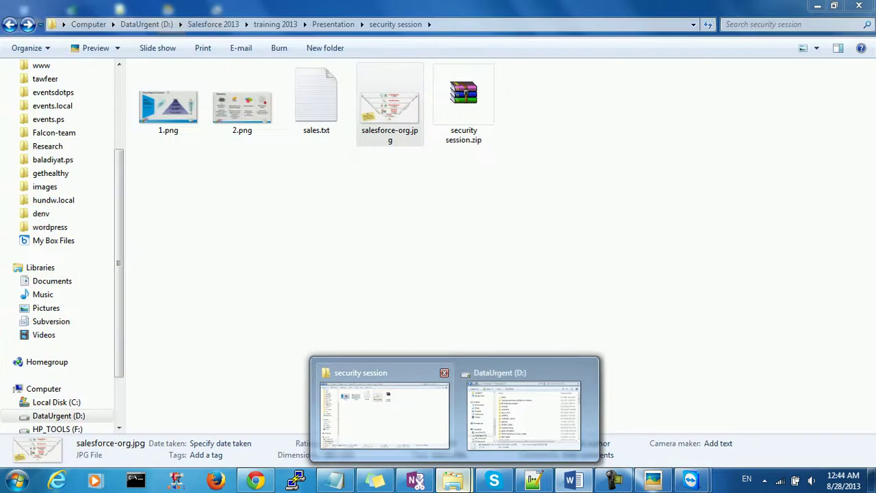
{"action": "left_click", "coordinate": [383, 414]}
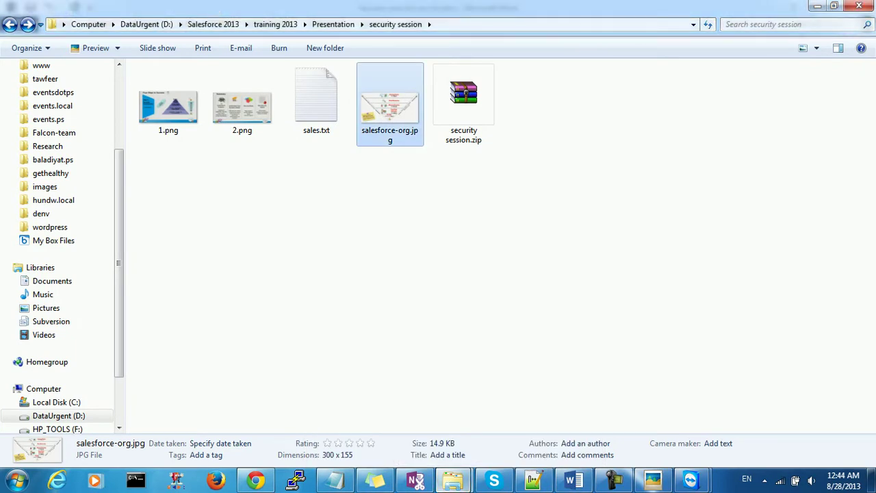
{"action": "double_click", "coordinate": [316, 99]}
{"action": "key", "text": "Return"}
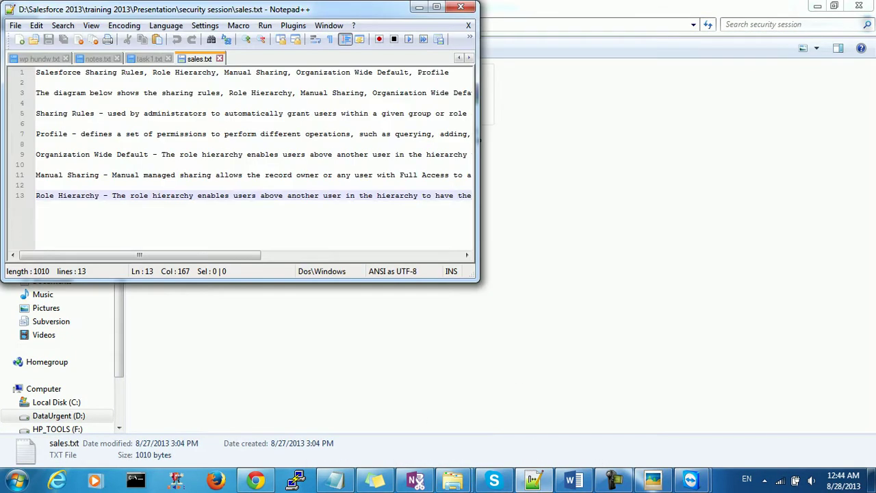
{"action": "left_click", "coordinate": [437, 7]}
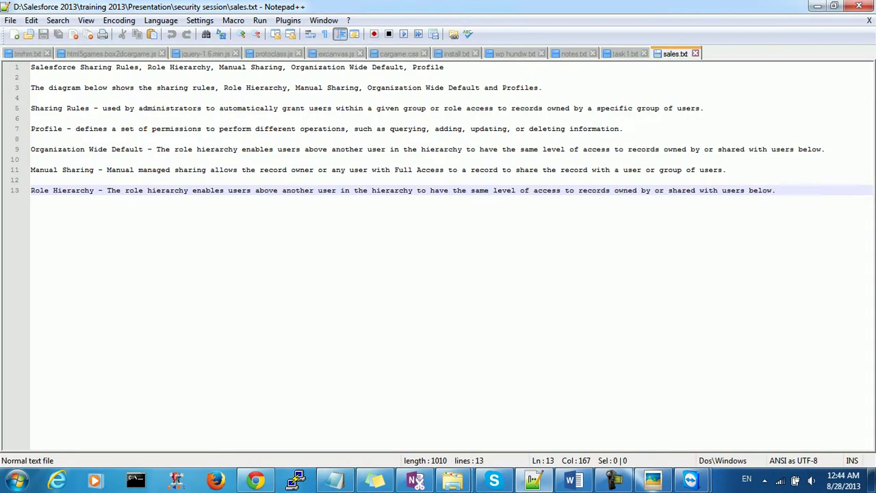
- Review the title line of sales.txt, highlighting role hierarchy, manual sharing, organization wide default and profile
{"action": "left_click", "coordinate": [31, 179]}
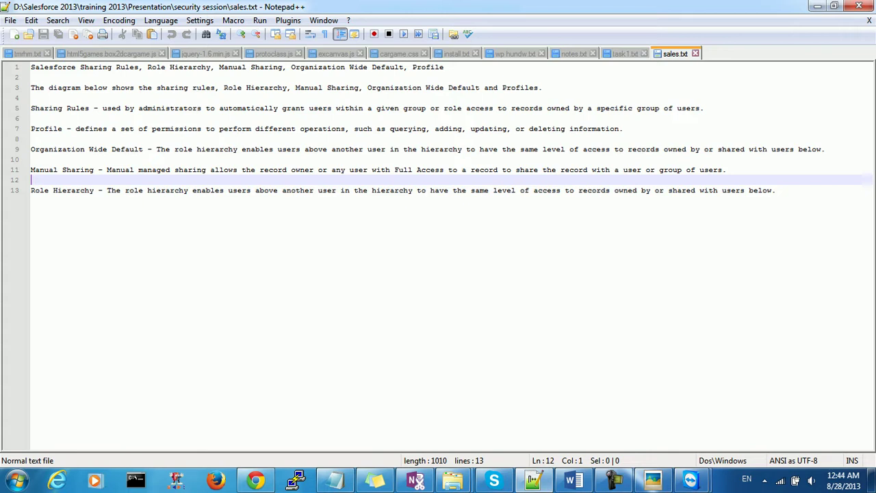
{"action": "left_click_drag", "start_coordinate": [147, 67], "coordinate": [431, 67]}
{"action": "left_click", "coordinate": [219, 67]}
{"action": "left_click", "coordinate": [291, 77]}
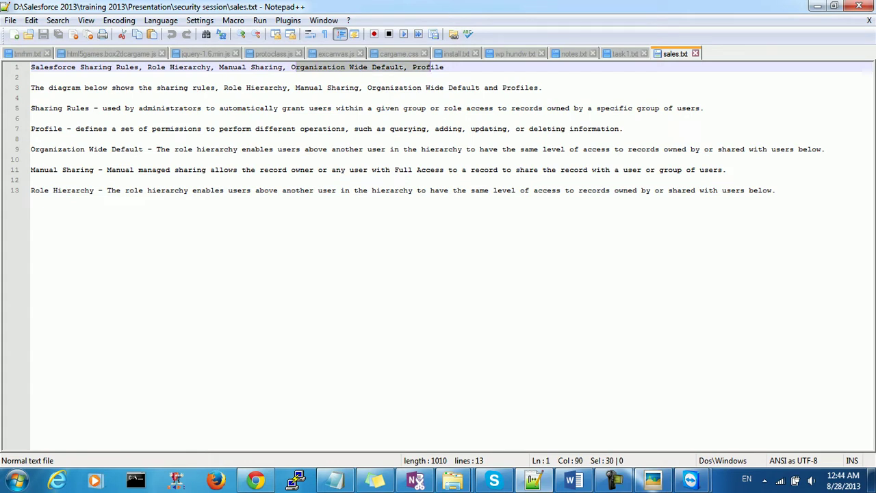
- Open salesforce-org.jpg from the security session folder and compare its access-level diagram with the sales.txt notes
{"action": "left_click", "coordinate": [534, 481]}
{"action": "left_click", "coordinate": [389, 104]}
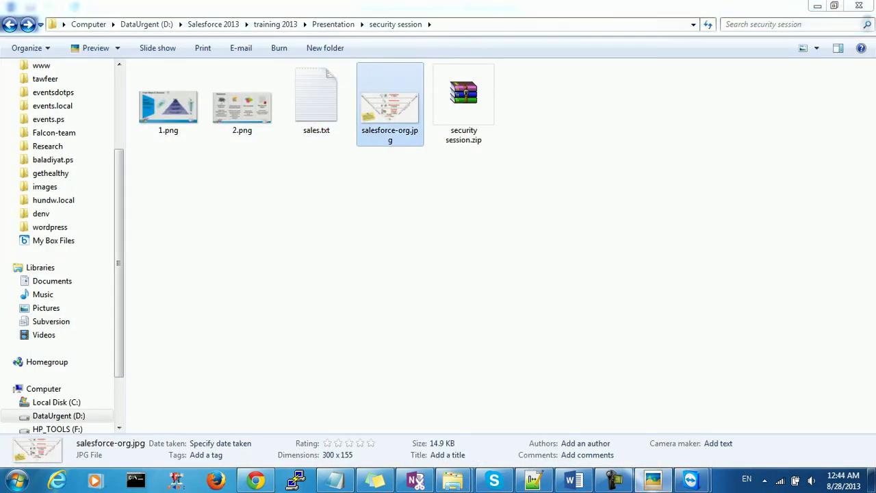
{"action": "key", "text": "Return"}
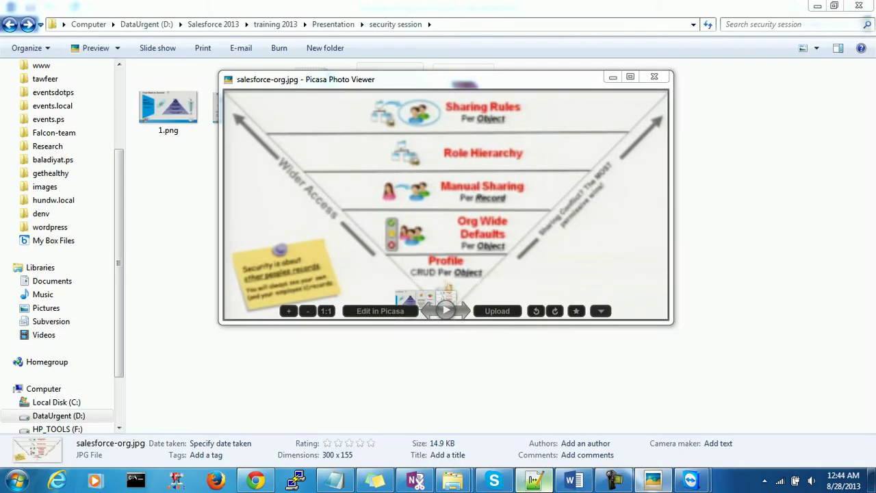
{"action": "key", "text": "alt+Tab"}
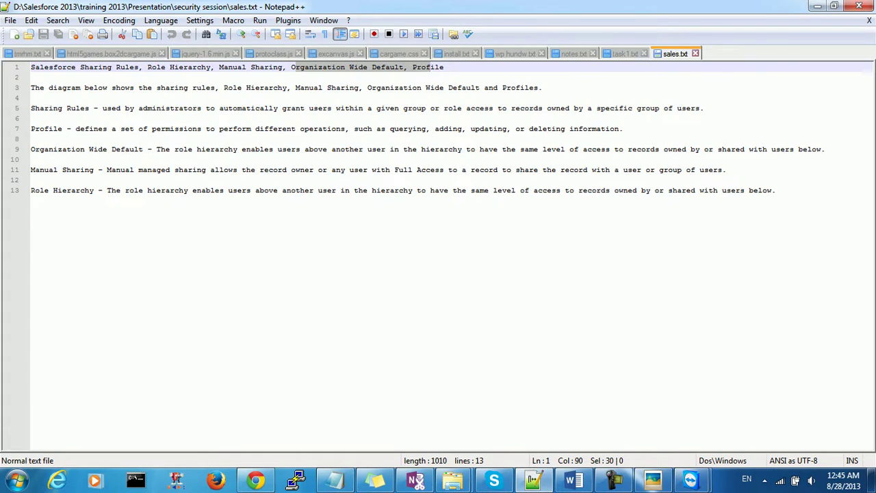
{"action": "left_click", "coordinate": [653, 480]}
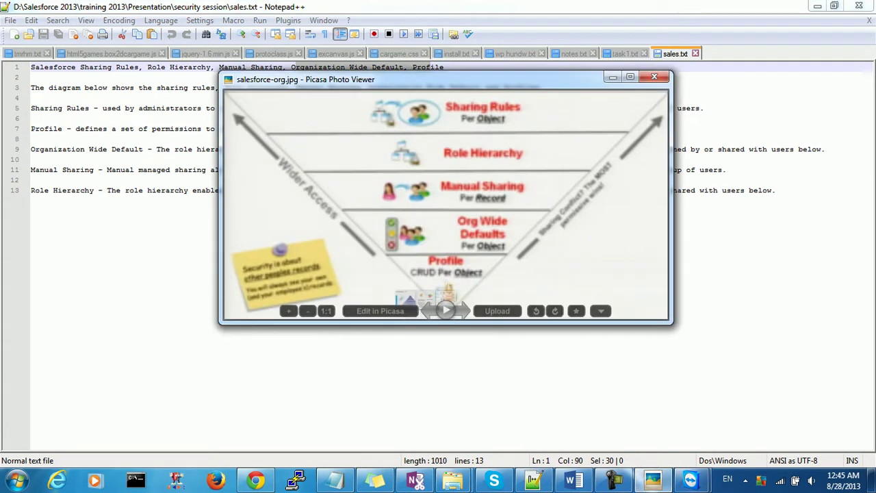
{"action": "left_click", "coordinate": [653, 481]}
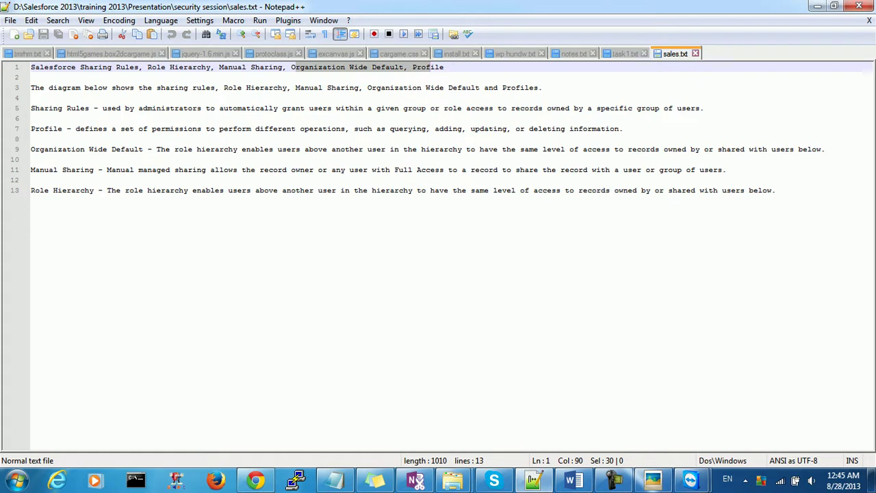
- Read the Sharing Rules definition in sales.txt and check it against the Sharing Rules level of the salesforce-org.jpg diagram
{"action": "left_click", "coordinate": [703, 109]}
{"action": "left_click_drag", "start_coordinate": [704, 108], "coordinate": [63, 108]}
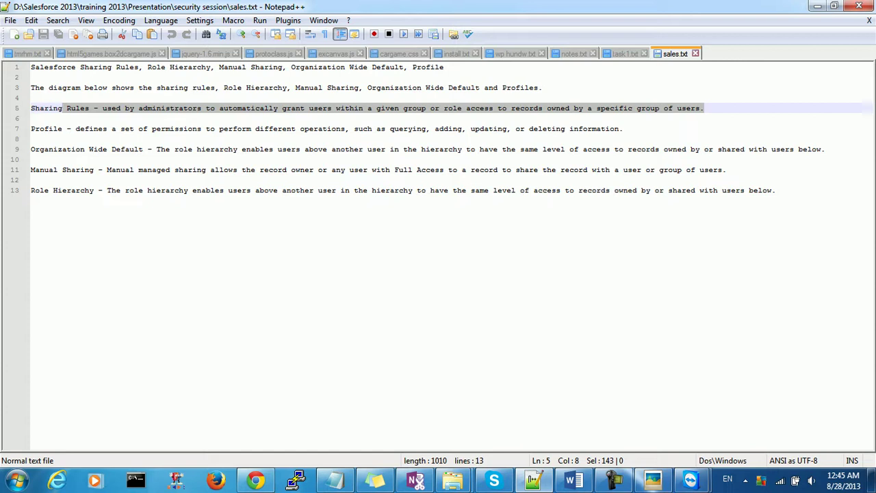
{"action": "left_click", "coordinate": [395, 108]}
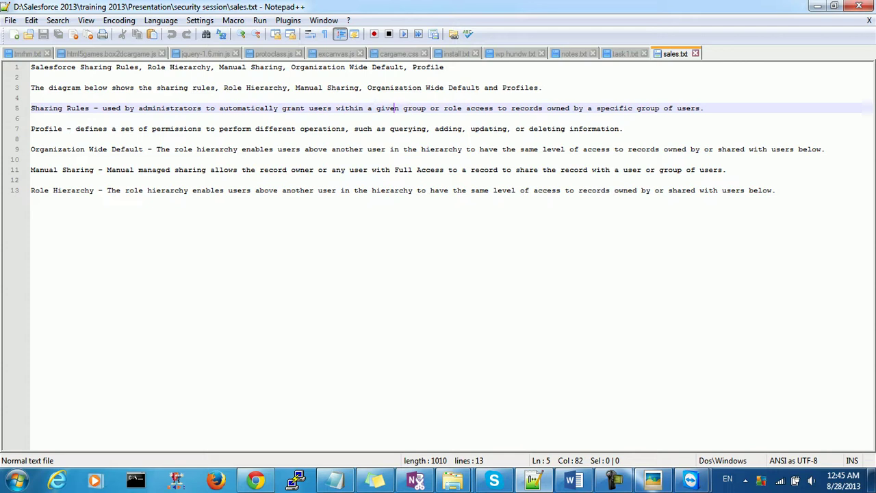
{"action": "left_click_drag", "start_coordinate": [467, 108], "coordinate": [569, 108]}
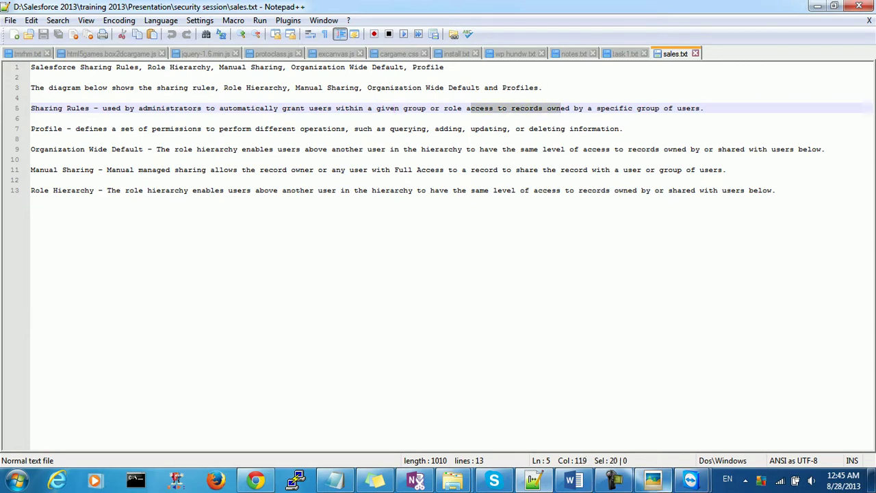
{"action": "left_click", "coordinate": [650, 480]}
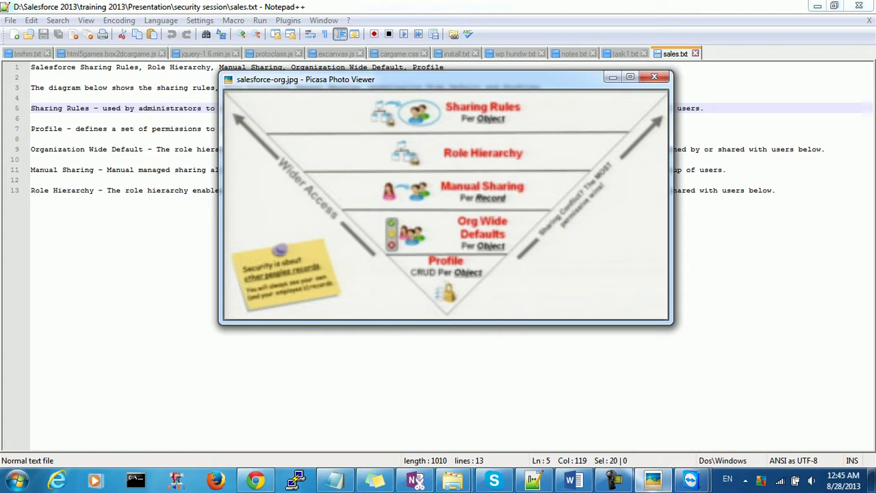
{"action": "left_click", "coordinate": [613, 77]}
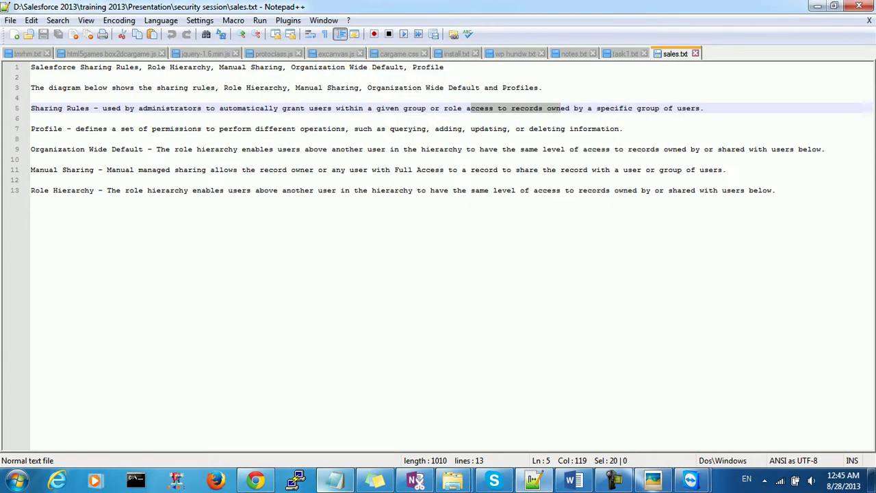
- Switch to Salesforce in Chrome and examine the Lead, Account, Contact and Opportunity sharing rule sections under Sharing Settings
{"action": "left_click", "coordinate": [255, 480]}
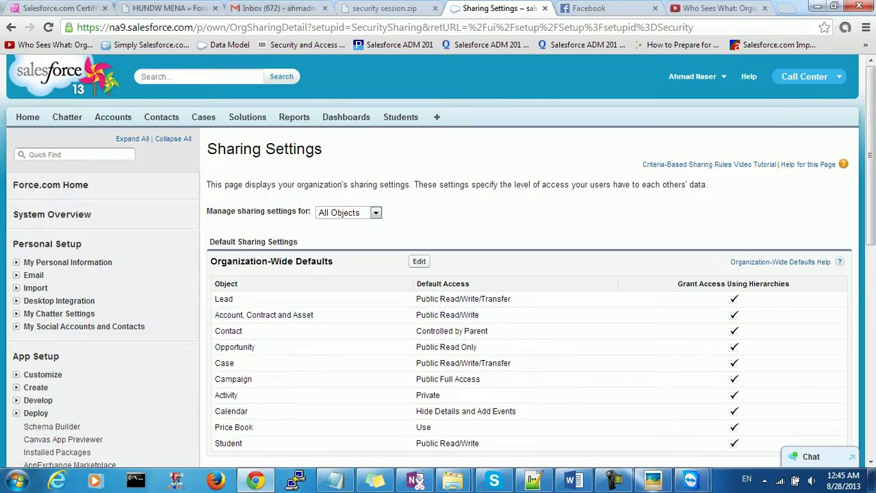
{"action": "scroll", "coordinate": [527, 273], "scroll_direction": "down", "scroll_amount": 2}
{"action": "scroll", "coordinate": [527, 274], "scroll_direction": "down", "scroll_amount": 1}
{"action": "left_click_drag", "start_coordinate": [225, 299], "coordinate": [287, 299]}
{"action": "left_click_drag", "start_coordinate": [261, 353], "coordinate": [312, 353]}
{"action": "scroll", "coordinate": [313, 353], "scroll_direction": "down", "scroll_amount": 1}
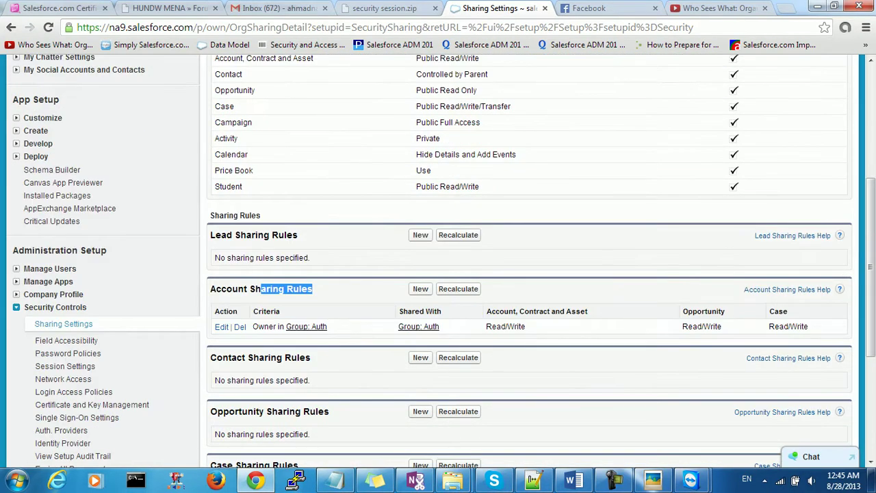
{"action": "left_click_drag", "start_coordinate": [228, 357], "coordinate": [297, 357]}
{"action": "left_click_drag", "start_coordinate": [236, 411], "coordinate": [301, 411]}
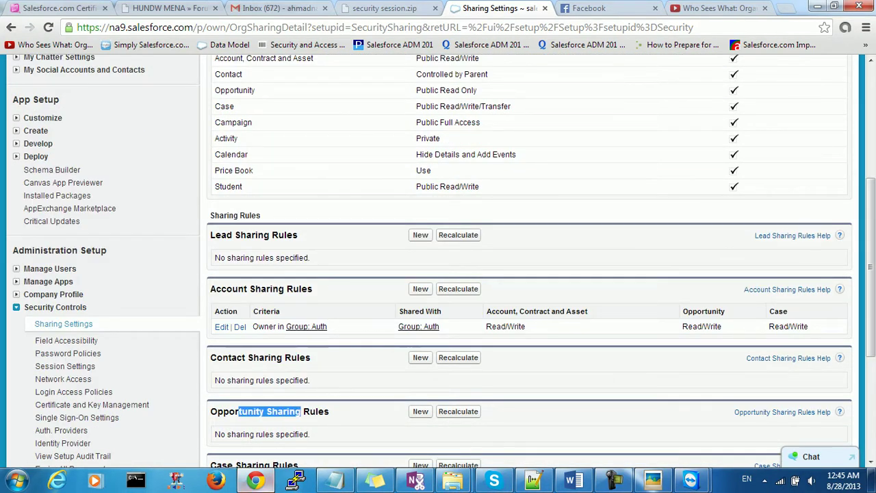
- Return to sales.txt in Notepad++ and read the Profile definition, highlighting its permissions for querying, adding, updating and deleting information
{"action": "left_click", "coordinate": [255, 480]}
{"action": "left_click", "coordinate": [488, 149]}
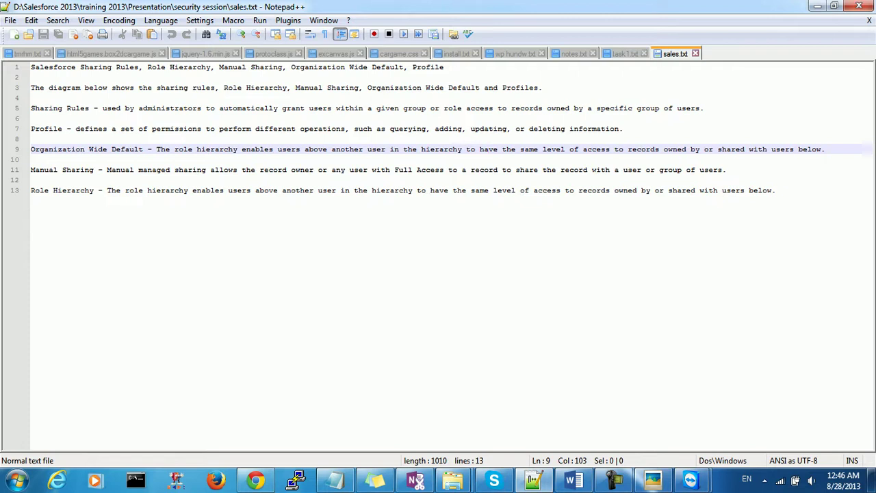
{"action": "left_click_drag", "start_coordinate": [309, 128], "coordinate": [327, 129]}
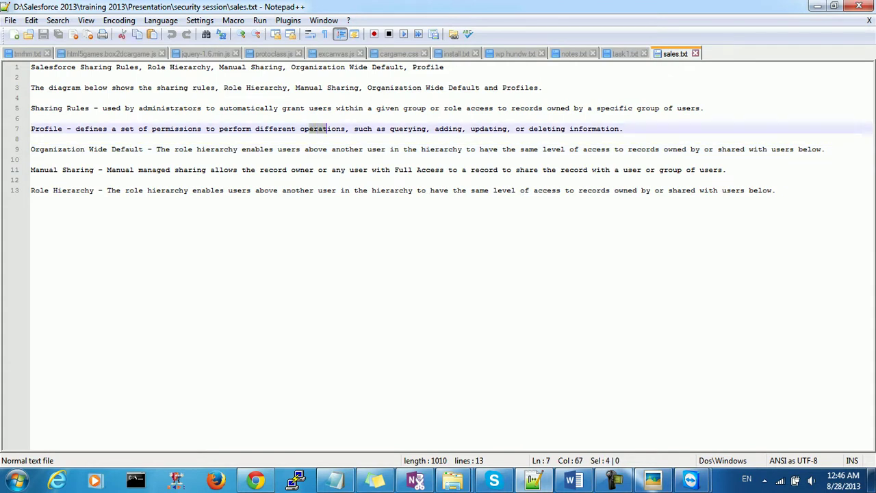
{"action": "left_click_drag", "start_coordinate": [410, 139], "coordinate": [402, 129]}
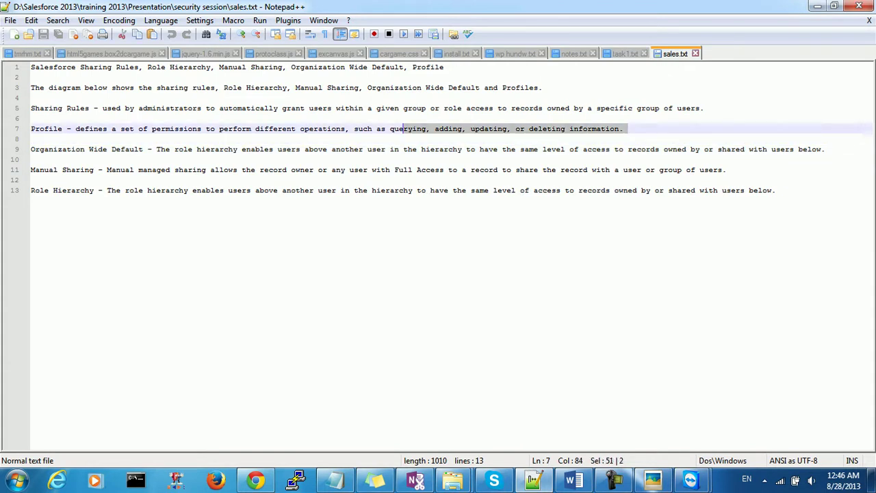
{"action": "left_click", "coordinate": [425, 129]}
{"action": "left_click", "coordinate": [542, 129]}
{"action": "left_click_drag", "start_coordinate": [622, 129], "coordinate": [293, 129]}
{"action": "left_click", "coordinate": [251, 128]}
{"action": "left_click", "coordinate": [277, 129]}
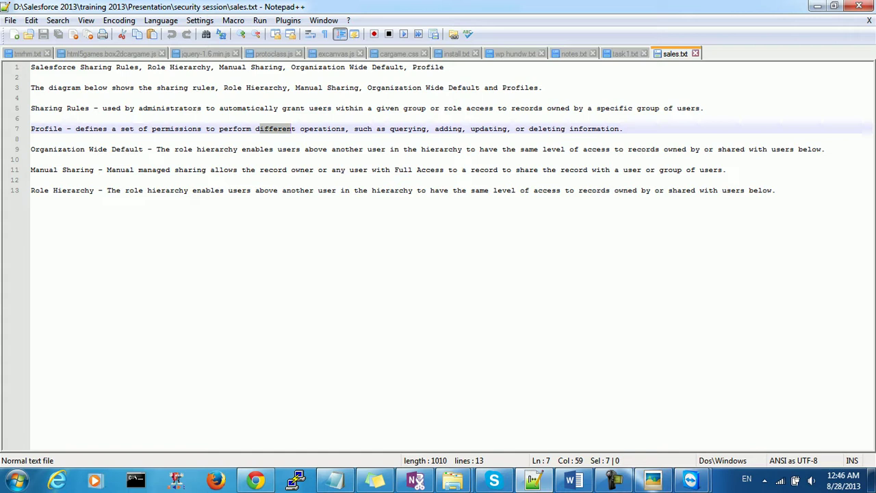
- Read the Organization Wide Default definition in sales.txt, highlighting parts of the line
{"action": "left_click_drag", "start_coordinate": [329, 149], "coordinate": [374, 149]}
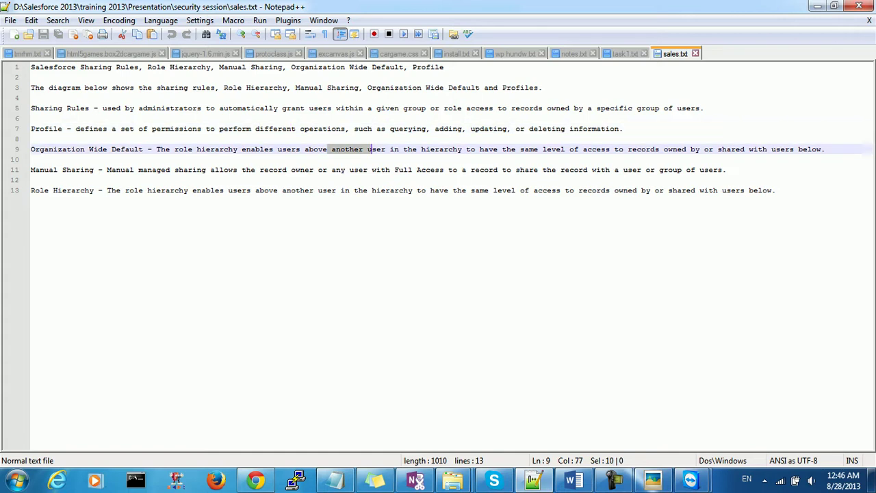
{"action": "left_click", "coordinate": [31, 159]}
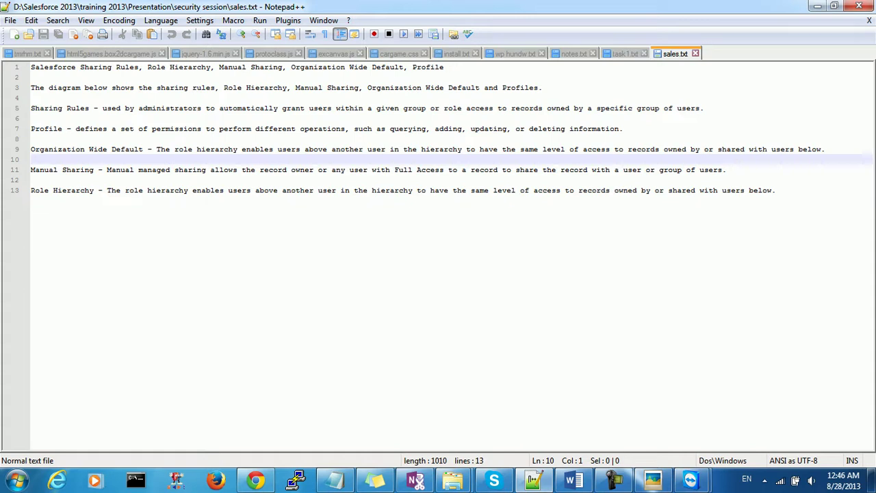
{"action": "left_click_drag", "start_coordinate": [31, 139], "coordinate": [786, 149]}
{"action": "left_click", "coordinate": [618, 170]}
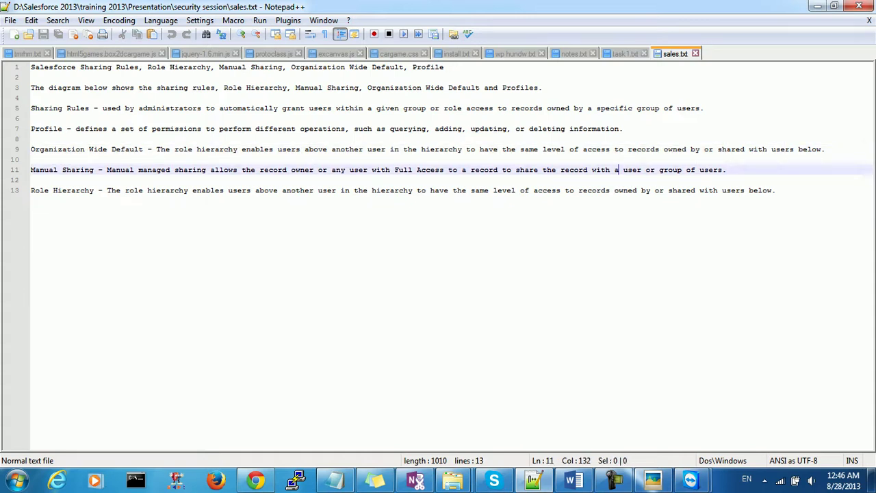
{"action": "left_click", "coordinate": [331, 149]}
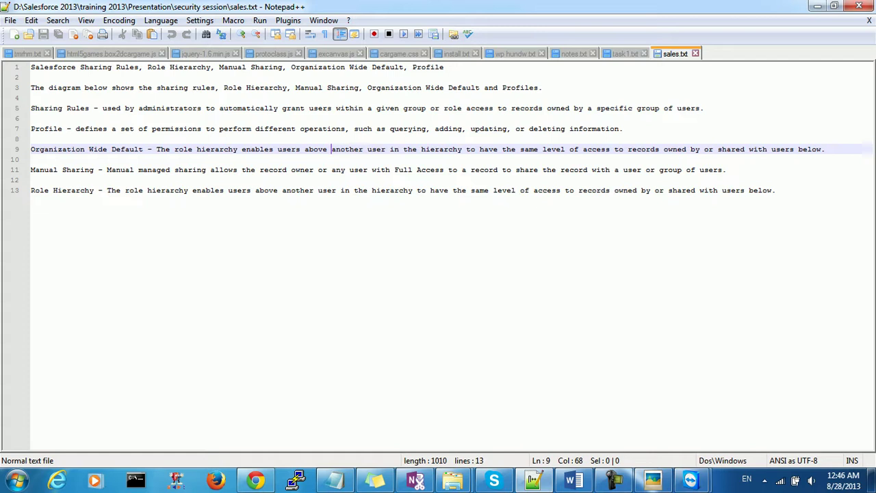
- Read the Manual Sharing definition in sales.txt, highlighting the Full Access requirement and the user or group that receives the record
{"action": "left_click", "coordinate": [83, 170]}
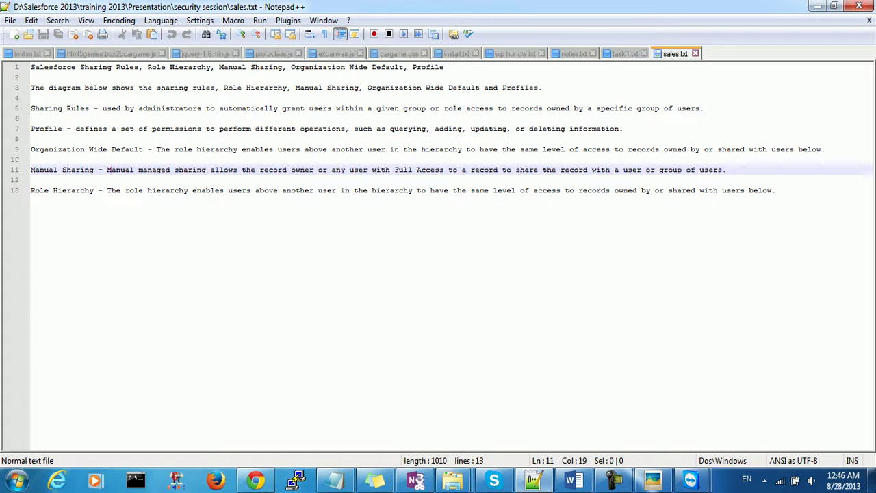
{"action": "left_click_drag", "start_coordinate": [75, 170], "coordinate": [210, 170]}
{"action": "left_click", "coordinate": [264, 169]}
{"action": "left_click_drag", "start_coordinate": [373, 170], "coordinate": [431, 169]}
{"action": "left_click", "coordinate": [452, 190]}
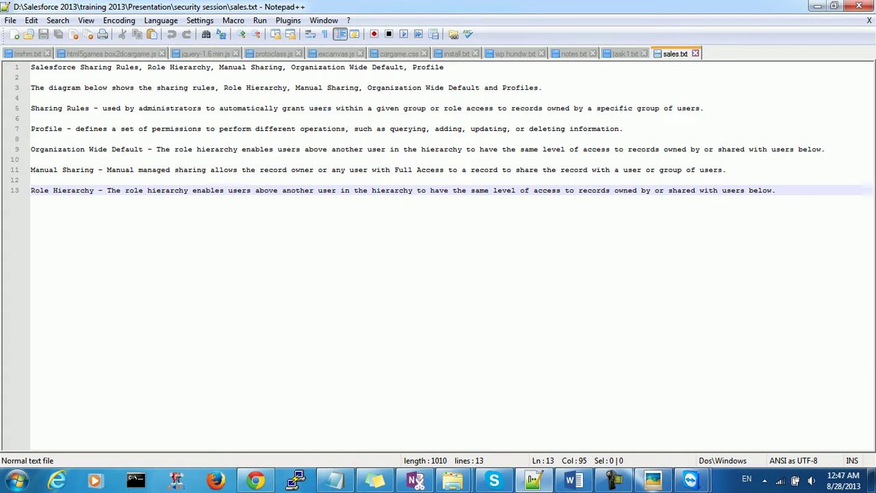
{"action": "left_click_drag", "start_coordinate": [614, 170], "coordinate": [677, 169]}
{"action": "left_click", "coordinate": [677, 179]}
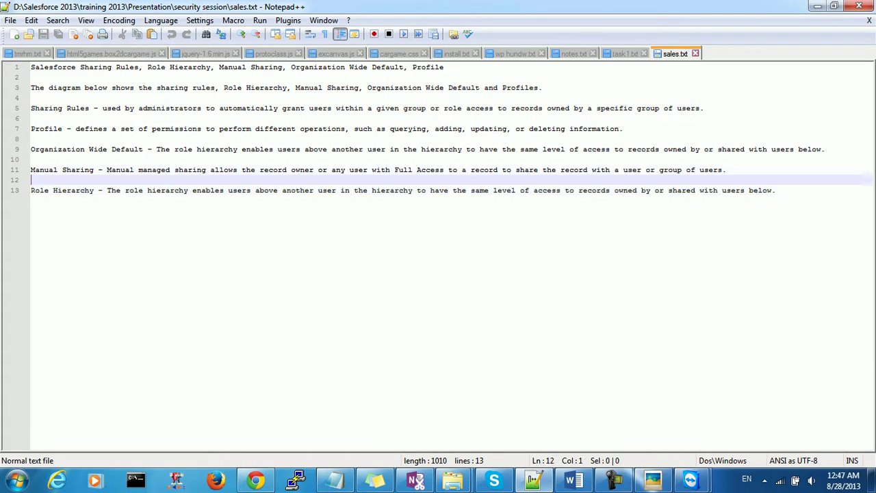
- Read the Role Hierarchy definition in sales.txt, highlighting the term and the part about records shared with users below
{"action": "left_click_drag", "start_coordinate": [44, 190], "coordinate": [93, 190]}
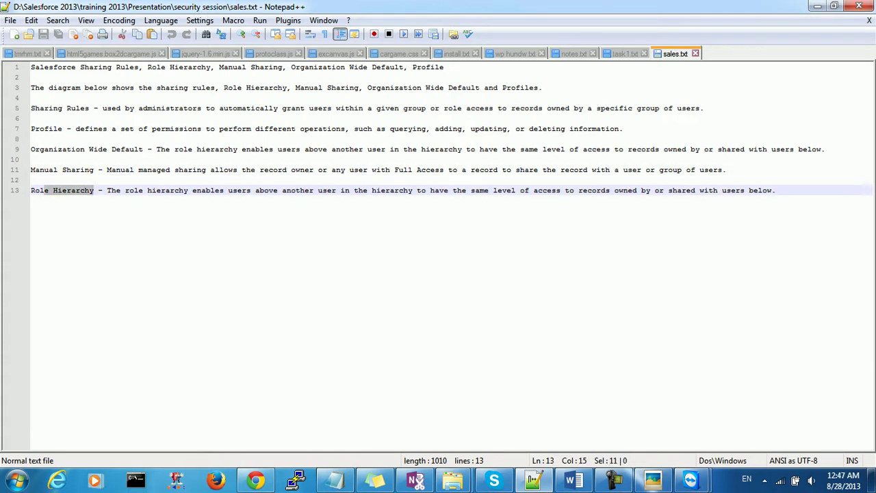
{"action": "left_click", "coordinate": [776, 190]}
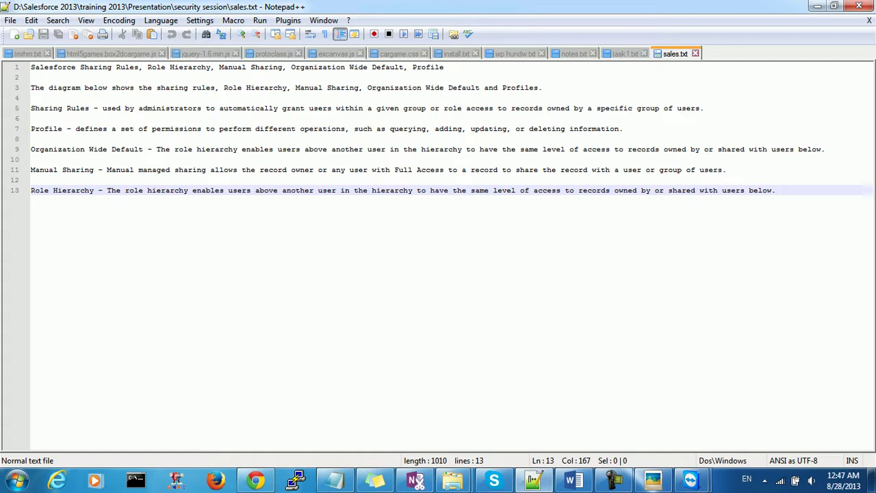
{"action": "left_click_drag", "start_coordinate": [681, 191], "coordinate": [721, 190]}
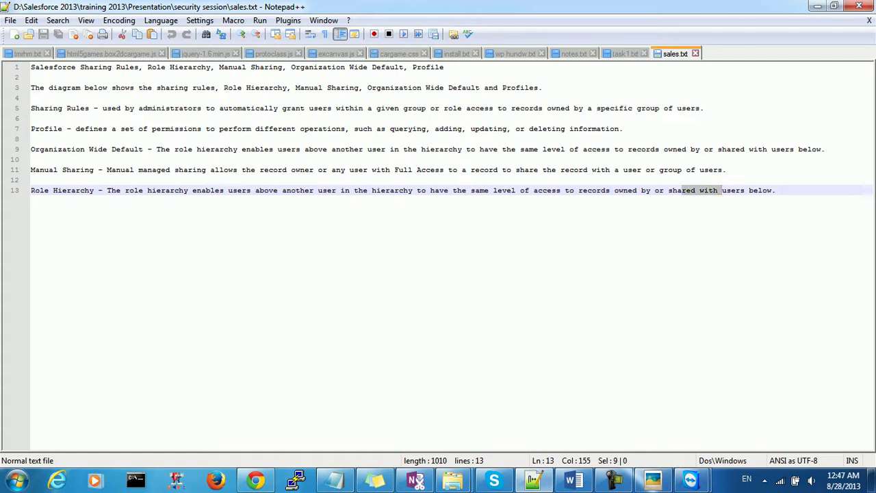
- Compare the Organization Wide Default and Role Hierarchy definitions in sales.txt, highlighting their terms and descriptions
{"action": "left_click_drag", "start_coordinate": [156, 149], "coordinate": [30, 159]}
{"action": "left_click", "coordinate": [228, 150]}
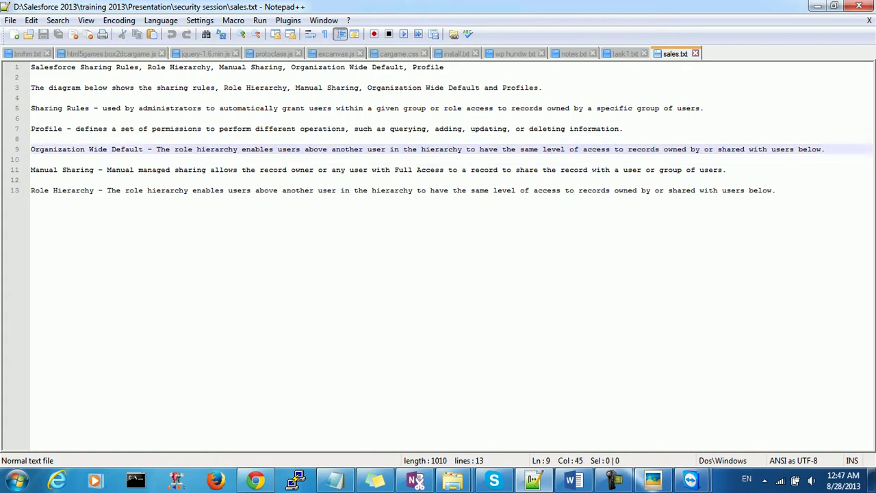
{"action": "left_click_drag", "start_coordinate": [162, 149], "coordinate": [112, 149]}
{"action": "left_click_drag", "start_coordinate": [106, 191], "coordinate": [71, 190]}
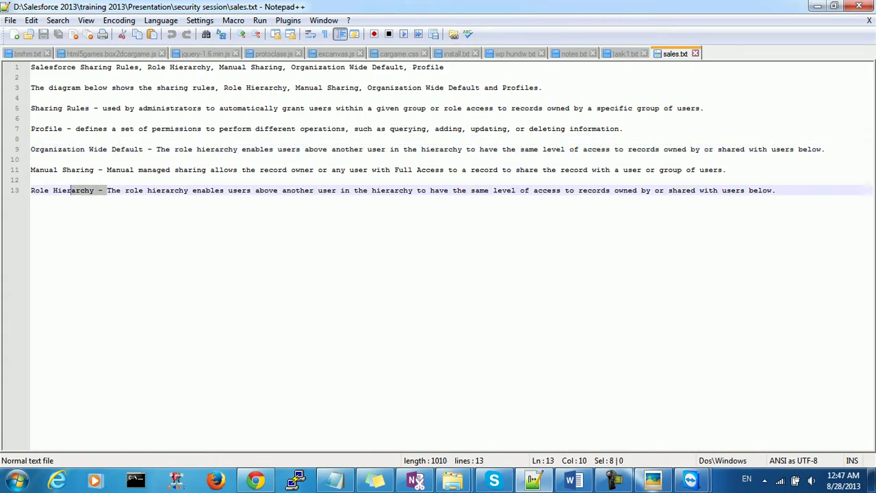
{"action": "left_click_drag", "start_coordinate": [780, 190], "coordinate": [265, 190]}
{"action": "left_click_drag", "start_coordinate": [75, 150], "coordinate": [143, 149]}
{"action": "left_click", "coordinate": [247, 149]}
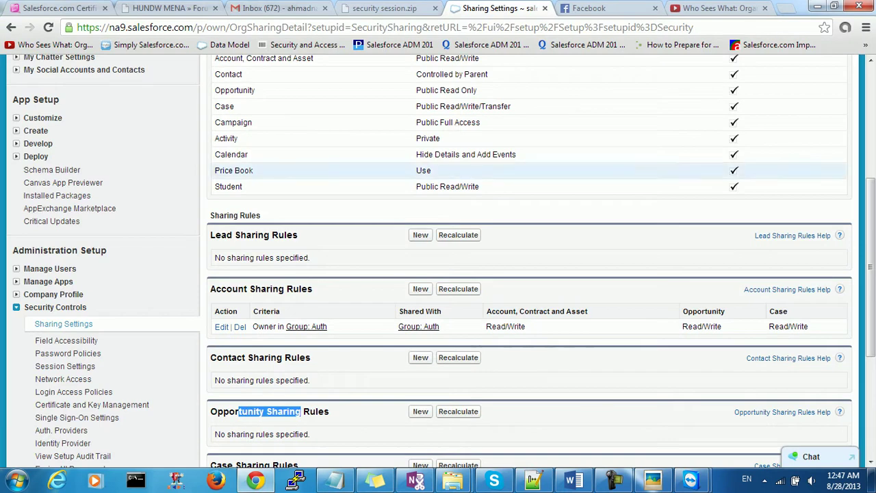
- Switch to Salesforce's Sharing Settings in Chrome and review the Organization-Wide Defaults, highlighting the Lead object and its default access
{"action": "scroll", "coordinate": [437, 260], "scroll_direction": "down", "scroll_amount": 2}
{"action": "left_click", "coordinate": [63, 195]}
{"action": "scroll", "coordinate": [471, 141], "scroll_direction": "up", "scroll_amount": 5}
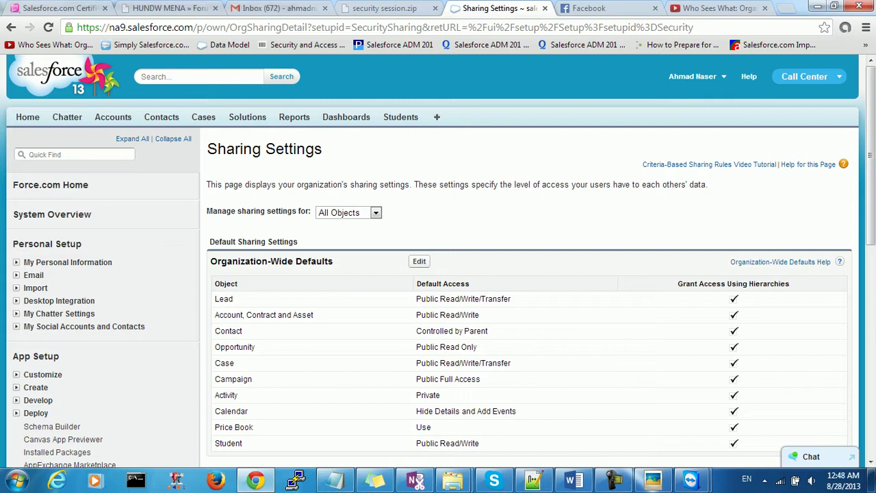
{"action": "scroll", "coordinate": [438, 273], "scroll_direction": "down", "scroll_amount": 1}
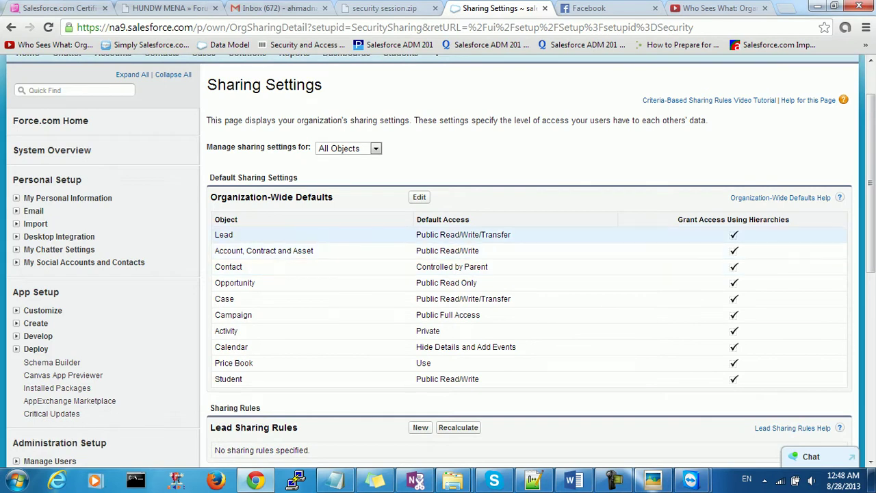
{"action": "left_click_drag", "start_coordinate": [416, 234], "coordinate": [470, 234]}
{"action": "left_click", "coordinate": [471, 250]}
{"action": "double_click", "coordinate": [223, 234]}
{"action": "left_click", "coordinate": [224, 234]}
{"action": "triple_click", "coordinate": [463, 235]}
{"action": "left_click", "coordinate": [463, 235]}
{"action": "scroll", "coordinate": [463, 240], "scroll_direction": "down", "scroll_amount": 1}
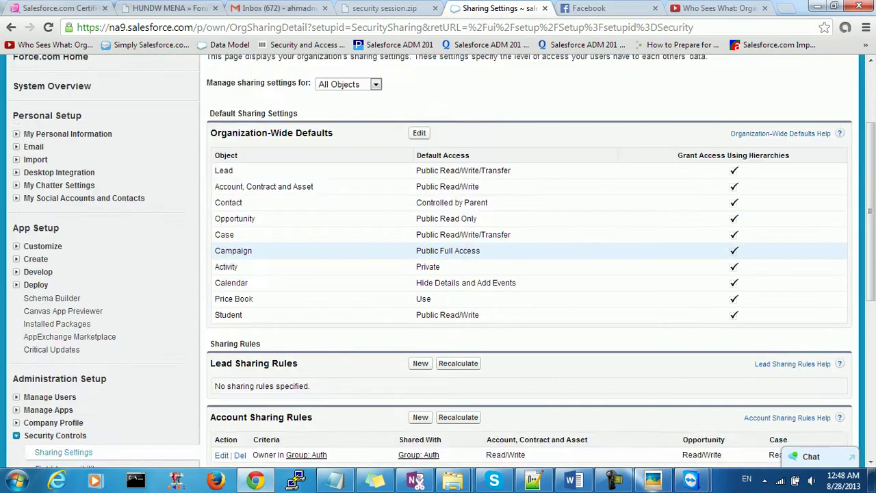
- Look over the Account Sharing Rules section, highlighting its heading, and return to the Organization-Wide Defaults table
{"action": "scroll", "coordinate": [472, 273], "scroll_direction": "down", "scroll_amount": 3}
{"action": "left_click_drag", "start_coordinate": [220, 224], "coordinate": [271, 224]}
{"action": "left_click", "coordinate": [271, 225]}
{"action": "scroll", "coordinate": [271, 233], "scroll_direction": "up", "scroll_amount": 3}
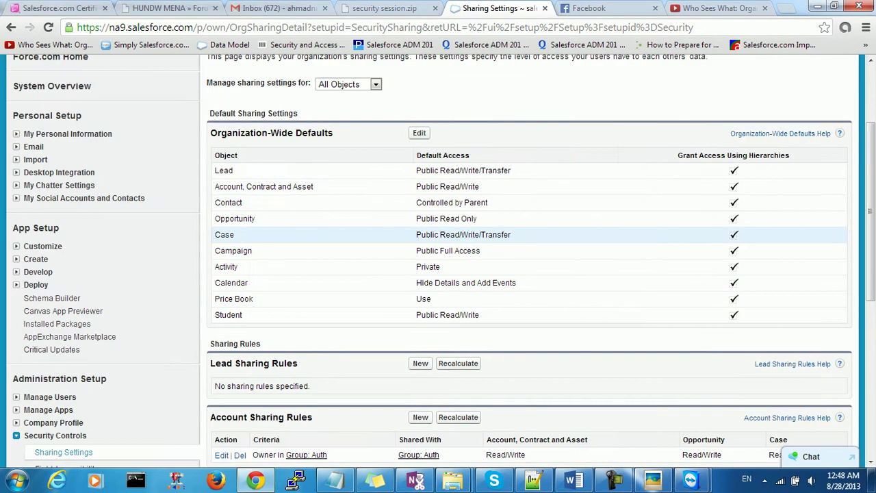
{"action": "scroll", "coordinate": [472, 206], "scroll_direction": "down", "scroll_amount": 1}
{"action": "scroll", "coordinate": [472, 219], "scroll_direction": "up", "scroll_amount": 1}
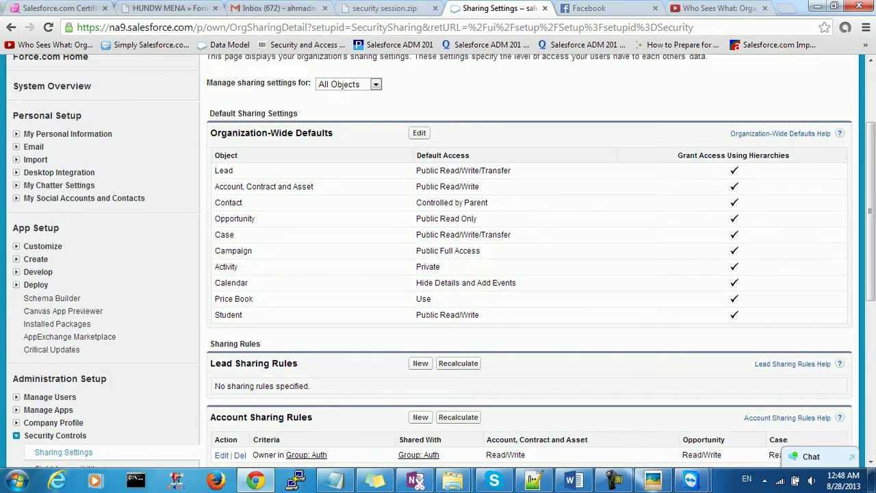
- Open the Organization-Wide Defaults for editing and check the Campaign default access setting
{"action": "left_click", "coordinate": [419, 133]}
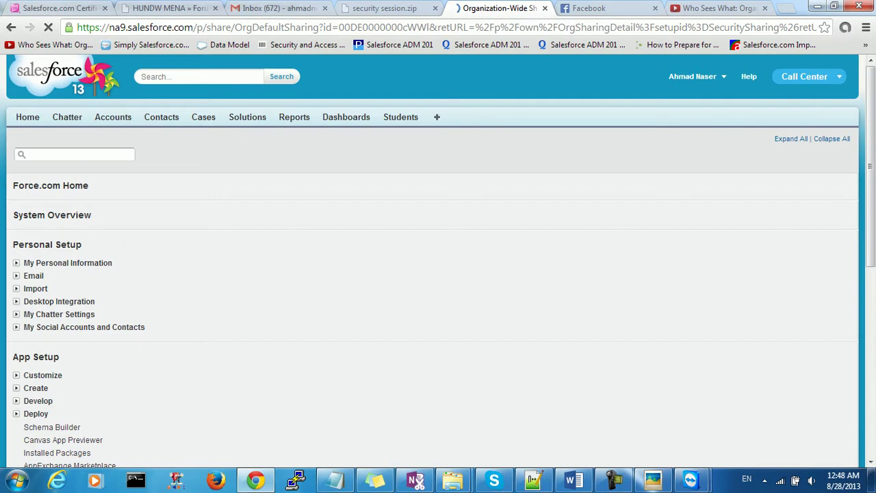
{"action": "scroll", "coordinate": [438, 274], "scroll_direction": "down", "scroll_amount": 1}
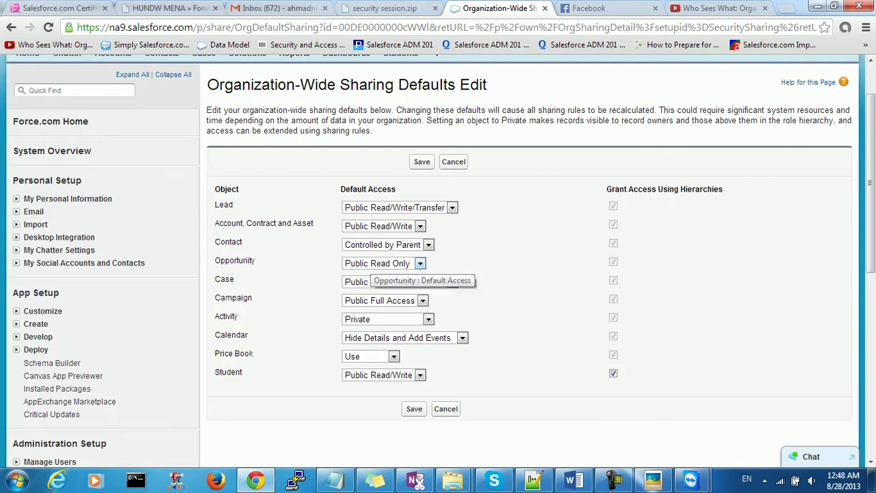
{"action": "scroll", "coordinate": [383, 260], "scroll_direction": "down", "scroll_amount": 1}
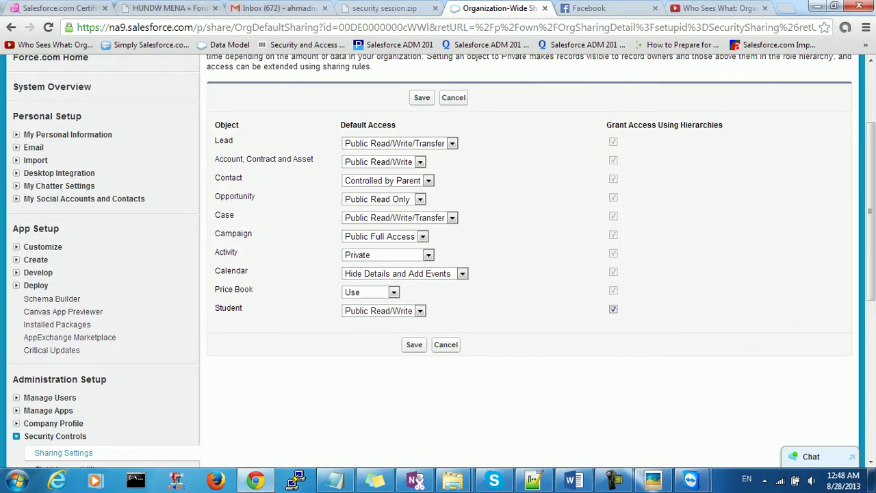
{"action": "left_click", "coordinate": [422, 236]}
{"action": "left_click", "coordinate": [400, 236]}
{"action": "left_click", "coordinate": [401, 236]}
{"action": "left_click", "coordinate": [400, 237]}
{"action": "scroll", "coordinate": [438, 260], "scroll_direction": "up", "scroll_amount": 1}
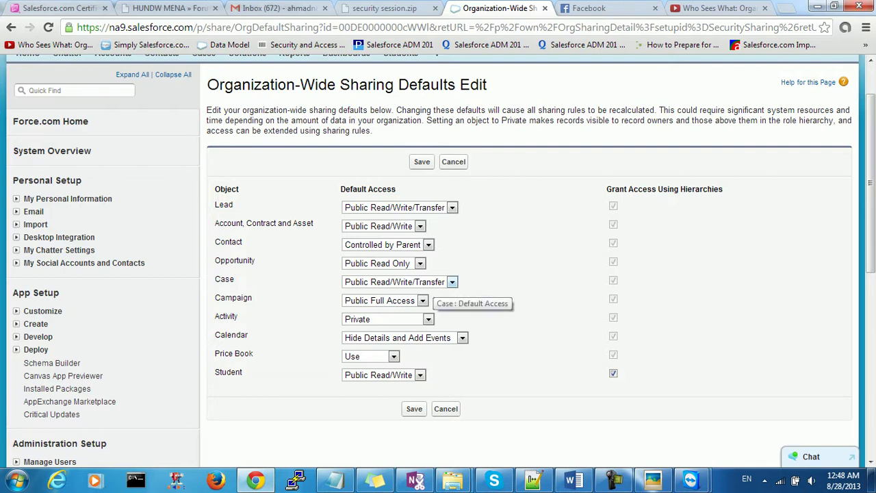
- Set the default access of Account, Contract and Asset to Private, accepting Private access for Opportunity and Case
{"action": "left_click", "coordinate": [419, 226]}
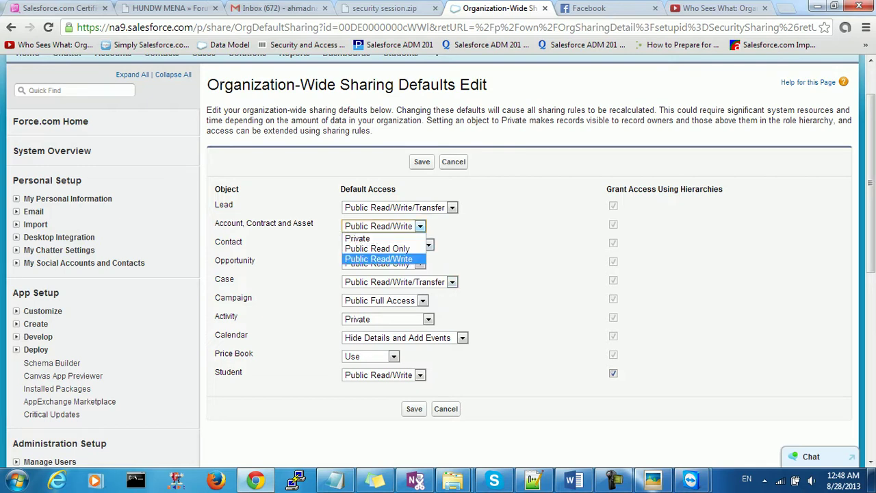
{"action": "left_click", "coordinate": [378, 258]}
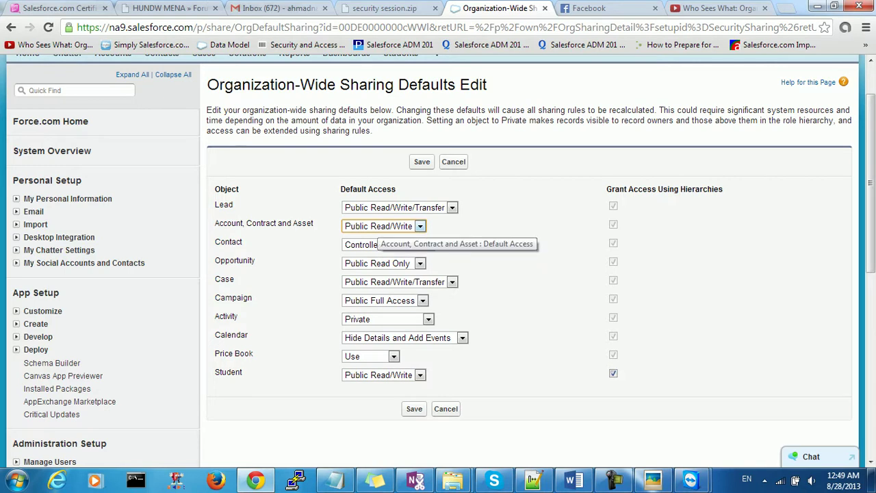
{"action": "left_click", "coordinate": [380, 225]}
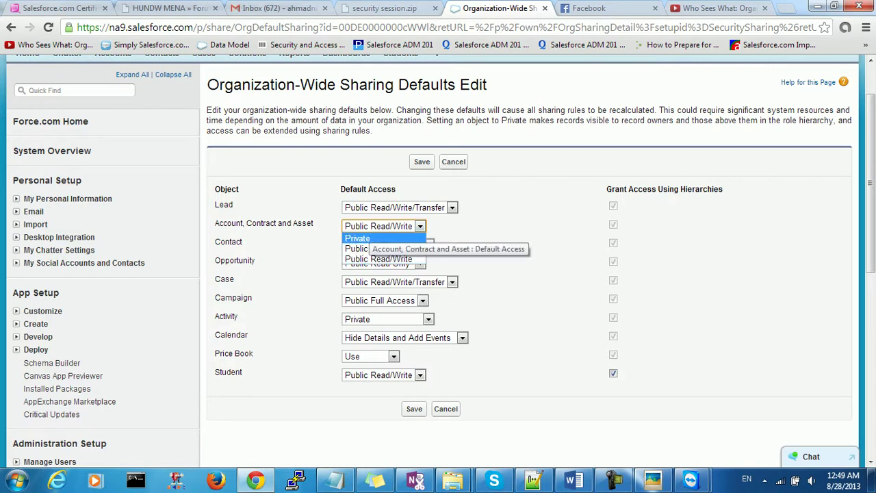
{"action": "left_click", "coordinate": [357, 238]}
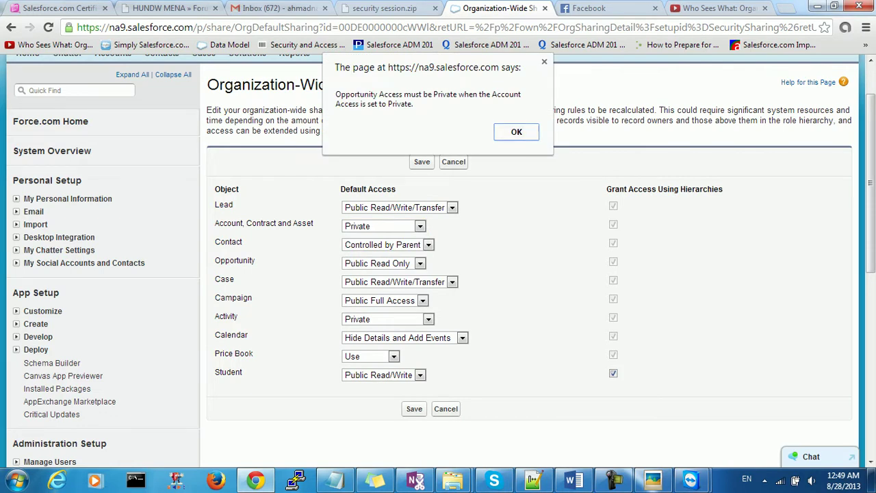
{"action": "left_click", "coordinate": [516, 132]}
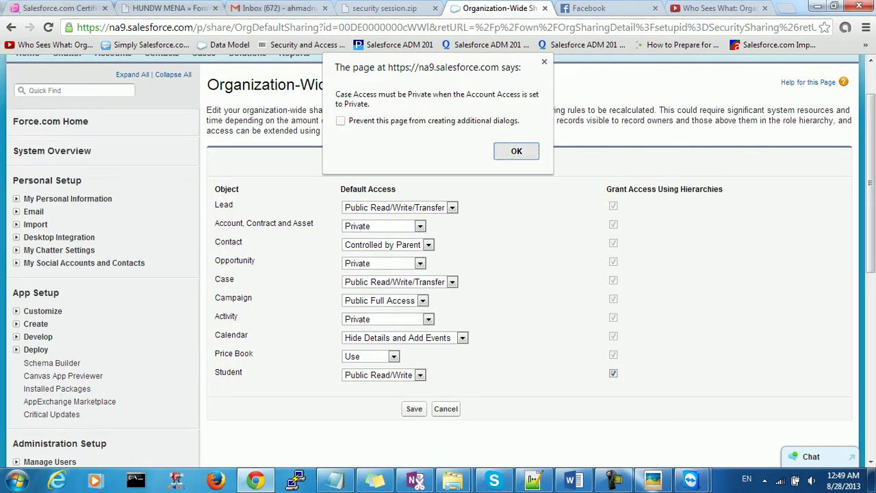
{"action": "key", "text": "Return"}
{"action": "key", "text": "Return"}
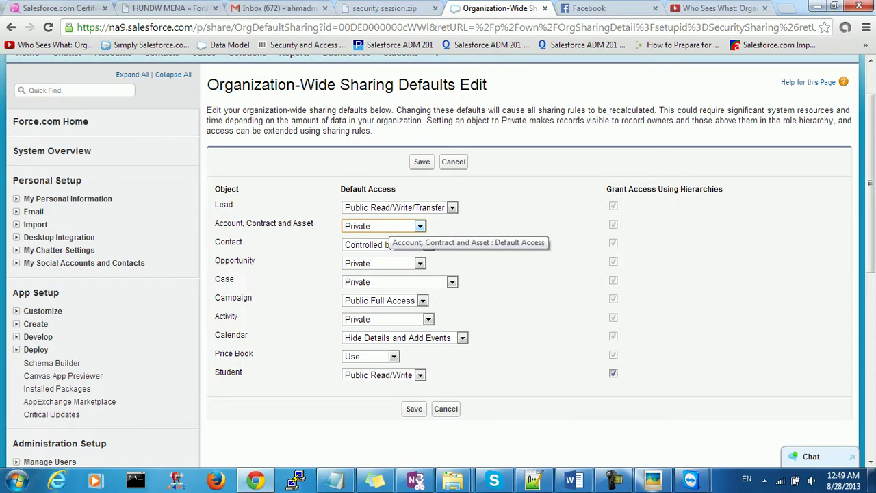
- Switch the Account, Contract and Asset default access to Public Read/Write and back to Private
{"action": "left_click", "coordinate": [390, 225]}
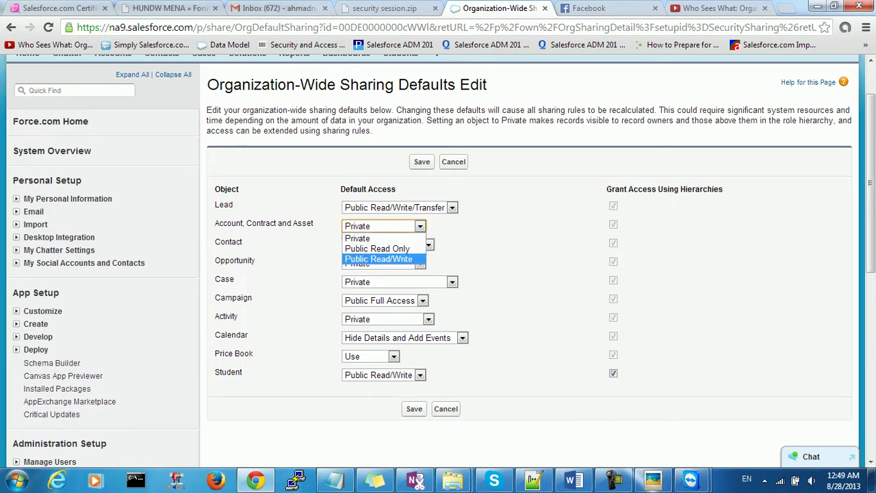
{"action": "key", "text": "Return"}
{"action": "key", "text": "Return"}
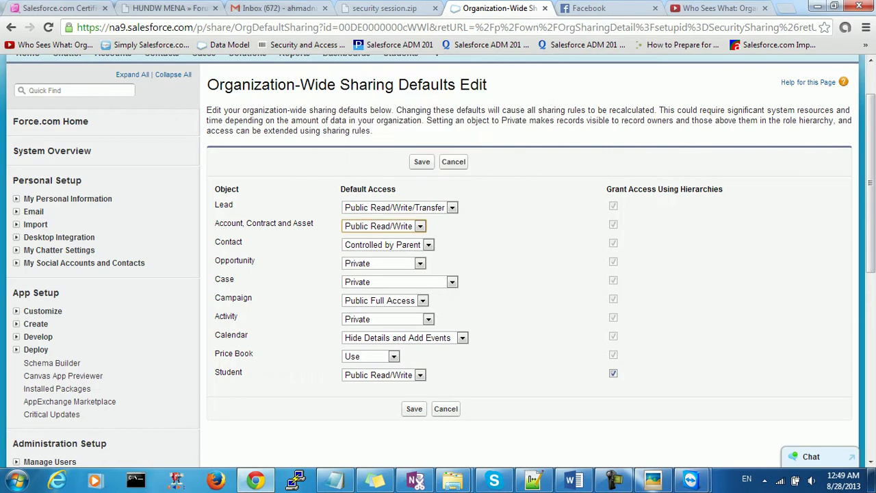
{"action": "left_click", "coordinate": [386, 226]}
{"action": "left_click", "coordinate": [384, 238]}
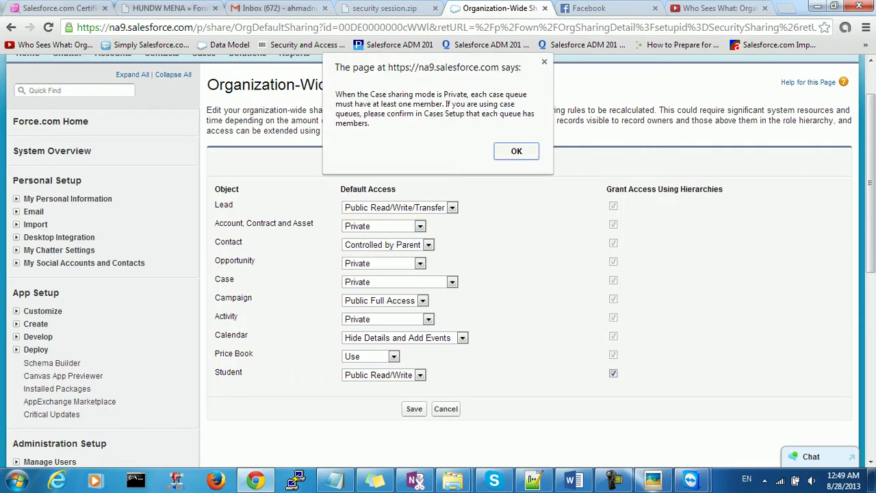
{"action": "key", "text": "Return"}
- Set the Account, Contract and Asset default access to Public Read/Write and save the organization-wide defaults
{"action": "left_click", "coordinate": [386, 226]}
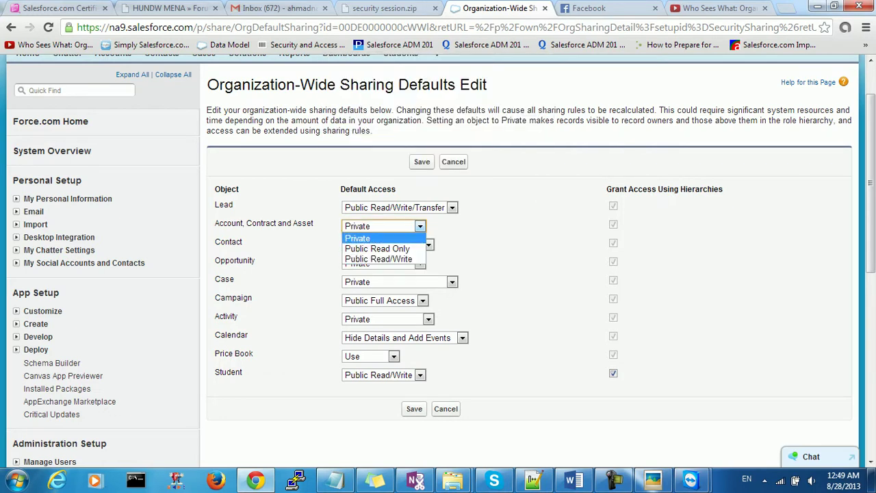
{"action": "left_click", "coordinate": [383, 259]}
{"action": "key", "text": "Return"}
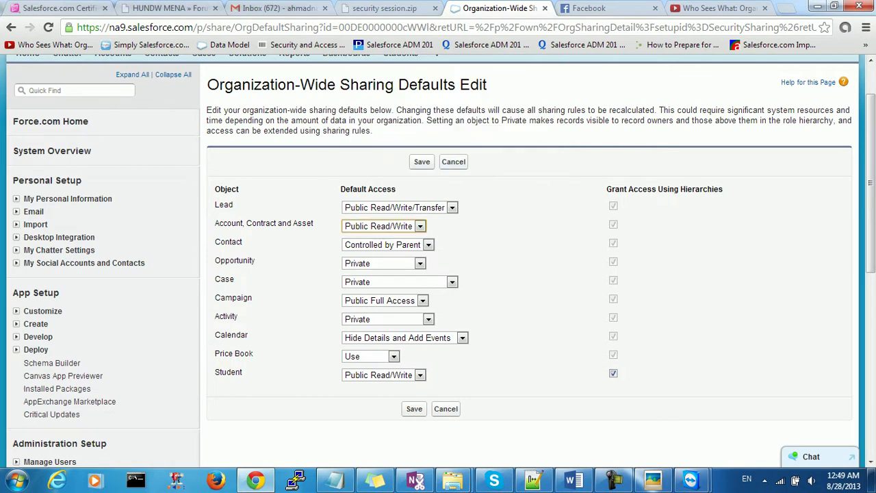
{"action": "key", "text": "Return"}
{"action": "key", "text": "Return"}
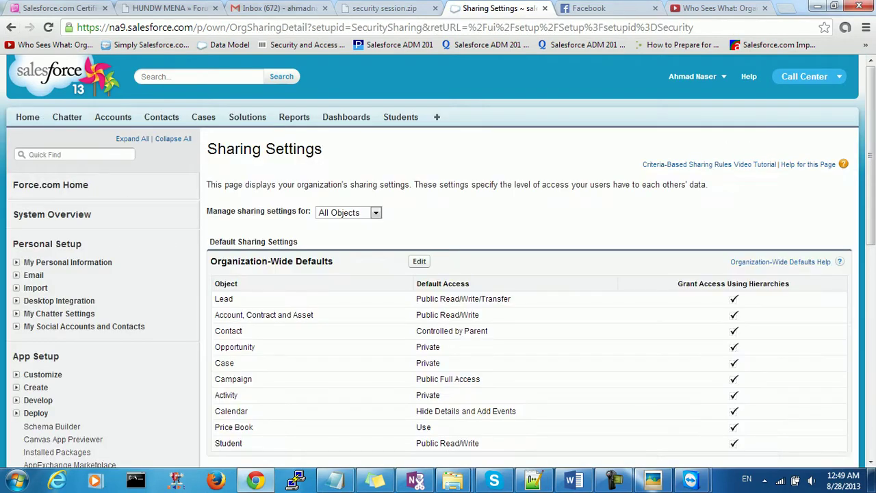
- Reopen the organization-wide defaults for editing and read the notes on sharing rule recalculation and system resources
{"action": "scroll", "coordinate": [479, 343], "scroll_direction": "down", "scroll_amount": 1}
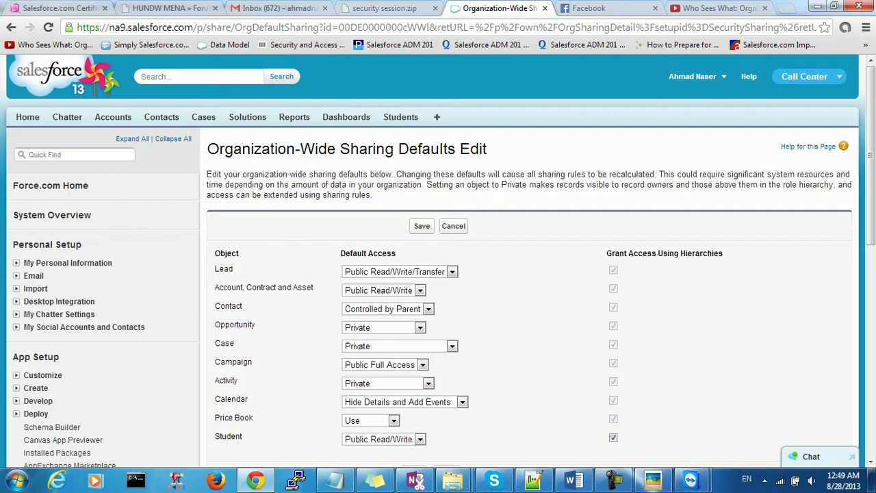
{"action": "left_click_drag", "start_coordinate": [373, 195], "coordinate": [394, 174]}
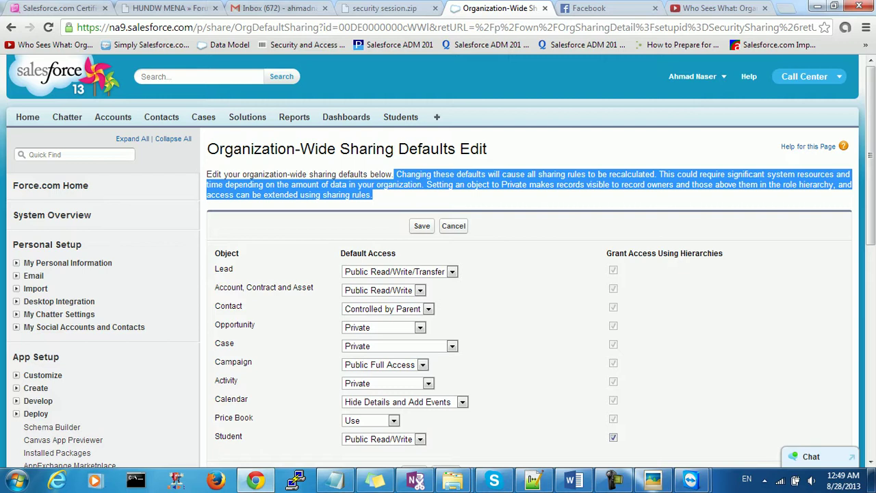
{"action": "left_click", "coordinate": [394, 175]}
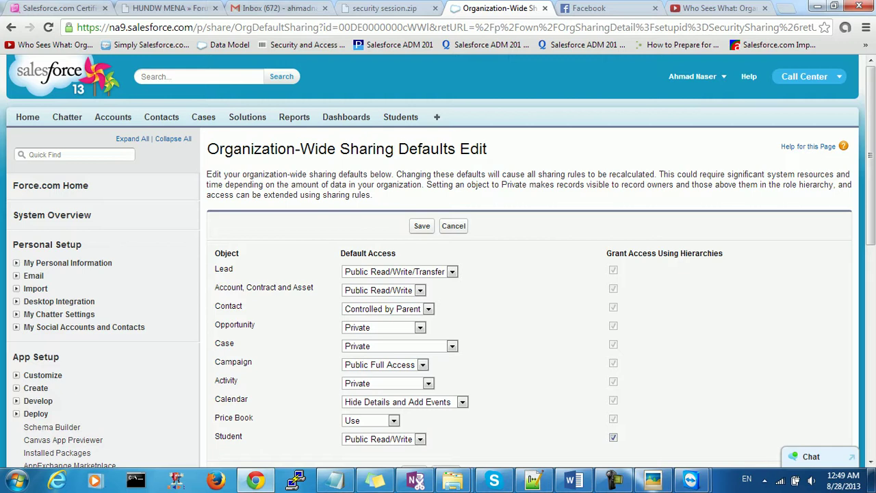
{"action": "left_click_drag", "start_coordinate": [599, 173], "coordinate": [418, 184]}
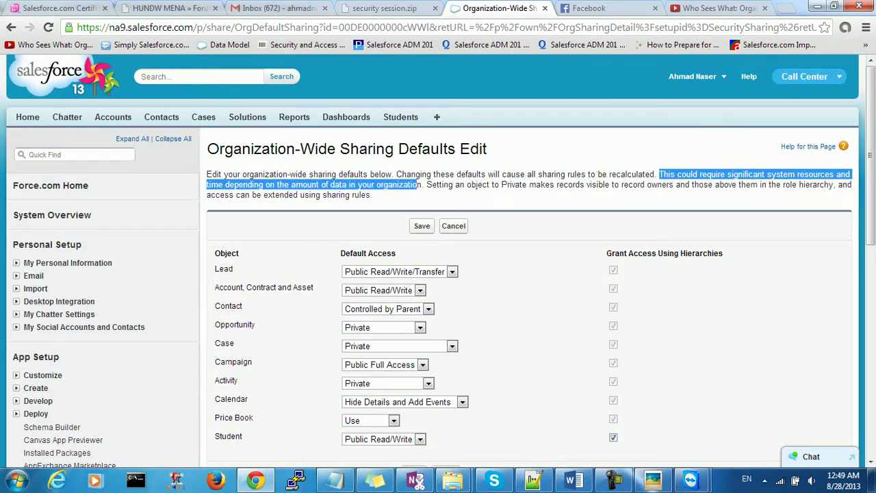
{"action": "left_click", "coordinate": [418, 184]}
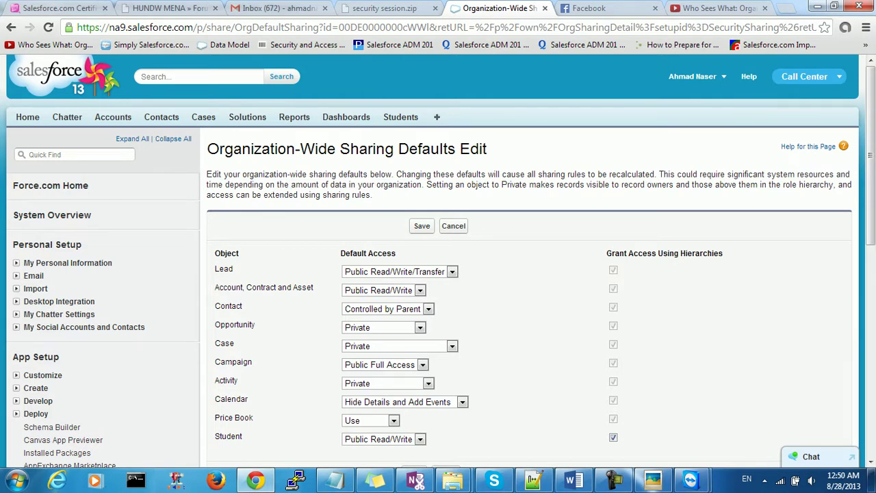
- Read the note on setting an object to Private, highlighting record owners, the role hierarchy and extending access through sharing rules
{"action": "left_click", "coordinate": [661, 184]}
{"action": "left_click_drag", "start_coordinate": [554, 174], "coordinate": [829, 185]}
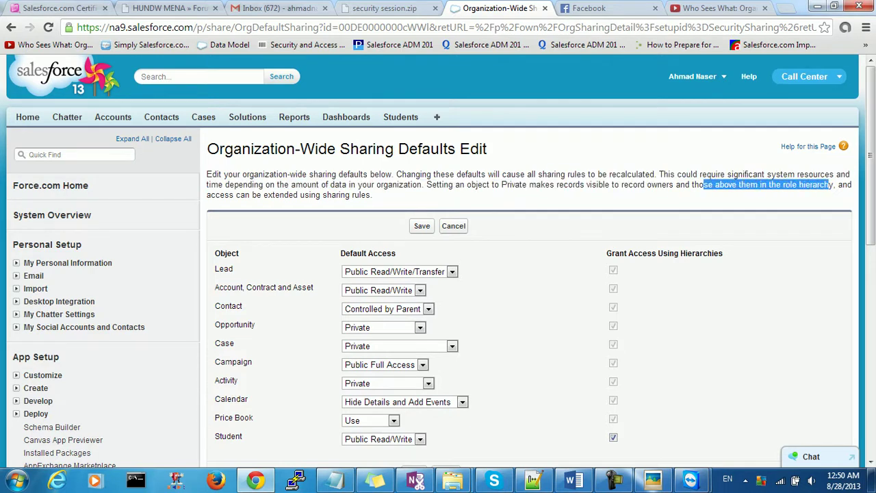
{"action": "left_click", "coordinate": [829, 185]}
{"action": "left_click_drag", "start_coordinate": [425, 185], "coordinate": [535, 184]}
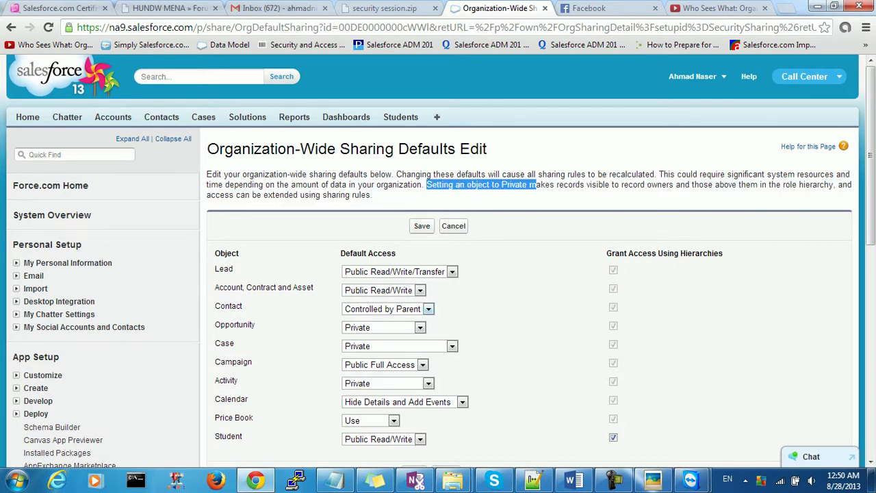
{"action": "left_click", "coordinate": [382, 327]}
{"action": "key", "text": "Escape"}
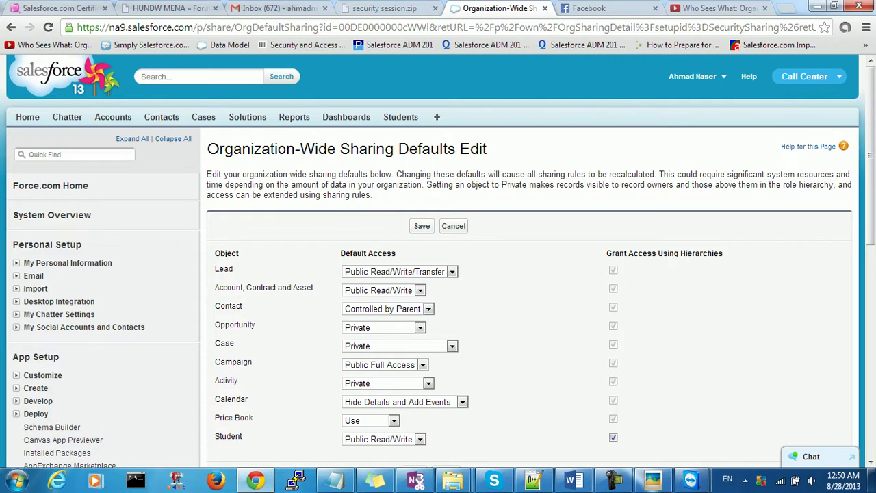
{"action": "left_click_drag", "start_coordinate": [632, 185], "coordinate": [825, 184]}
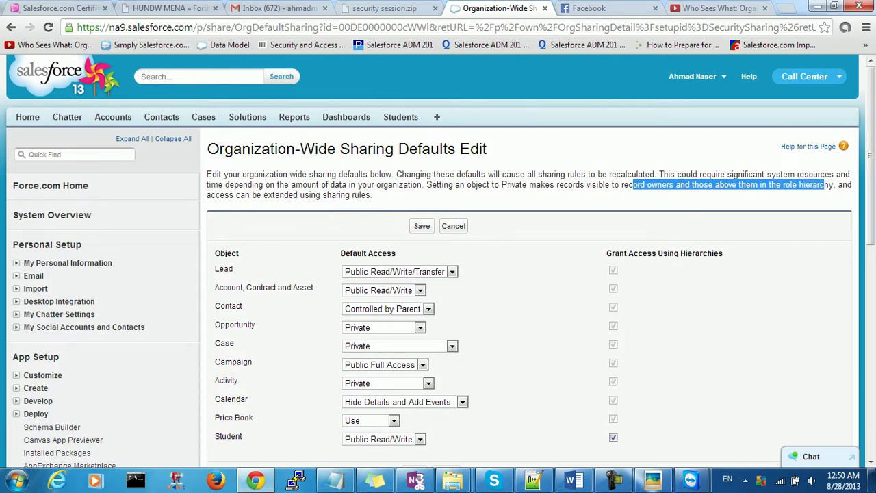
{"action": "left_click", "coordinate": [824, 184]}
{"action": "left_click_drag", "start_coordinate": [226, 195], "coordinate": [317, 194]}
{"action": "left_click", "coordinate": [317, 194]}
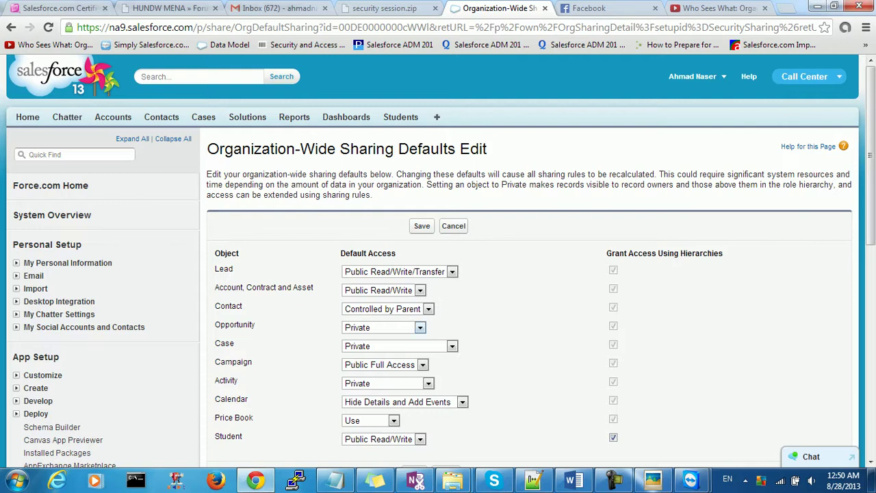
- Check the default access options offered for Opportunity and review the default access of the other objects
{"action": "scroll", "coordinate": [381, 274], "scroll_direction": "down", "scroll_amount": 1}
{"action": "left_click", "coordinate": [380, 263]}
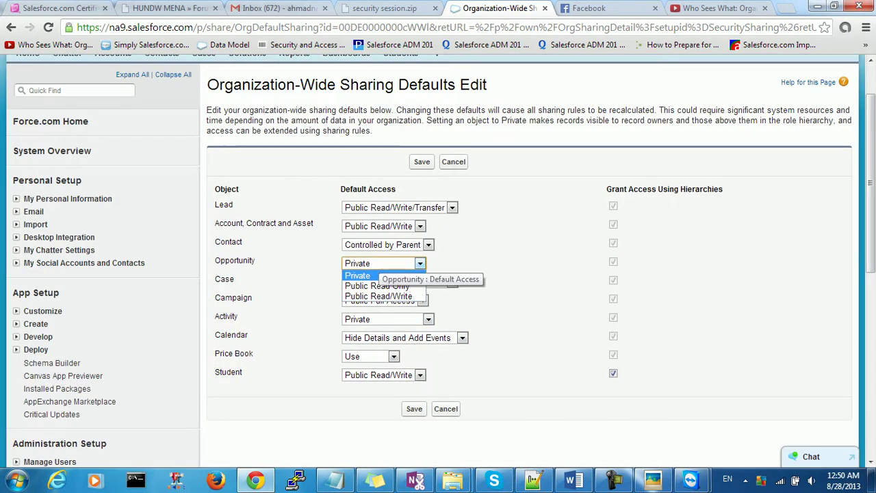
{"action": "key", "text": "Escape"}
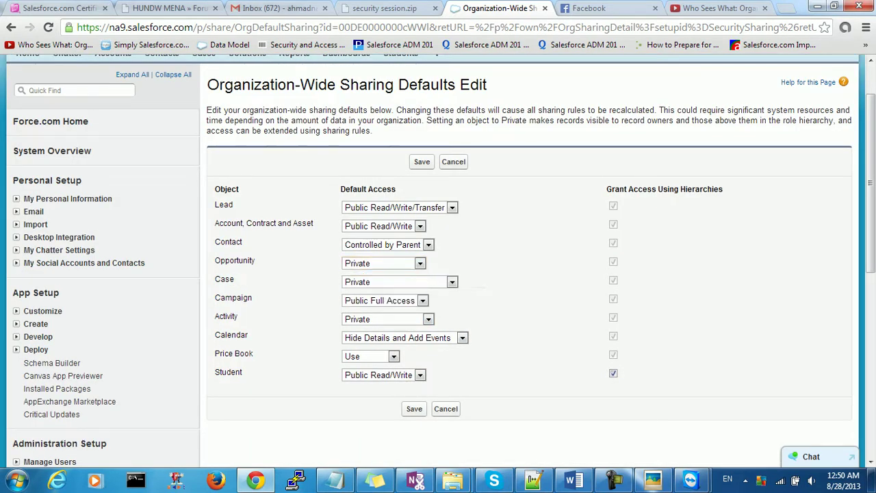
{"action": "scroll", "coordinate": [438, 274], "scroll_direction": "up", "scroll_amount": 1}
{"action": "scroll", "coordinate": [438, 274], "scroll_direction": "down", "scroll_amount": 3}
{"action": "scroll", "coordinate": [438, 274], "scroll_direction": "up", "scroll_amount": 3}
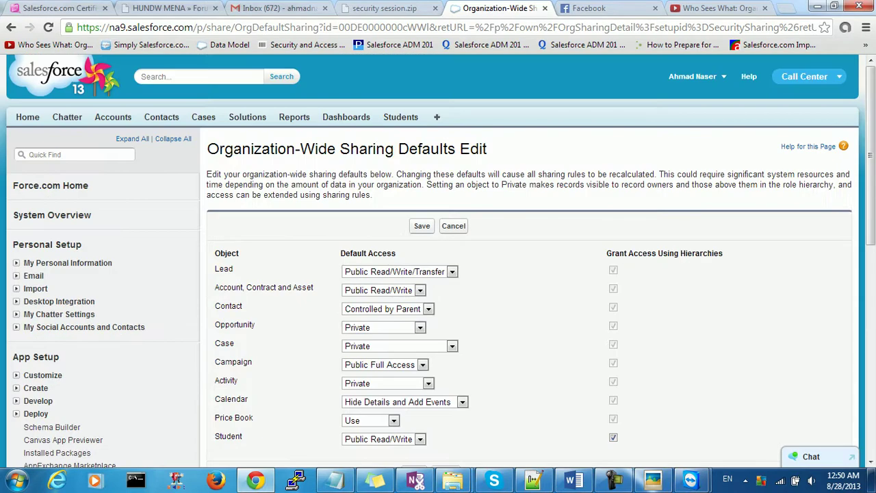
{"action": "scroll", "coordinate": [437, 274], "scroll_direction": "down", "scroll_amount": 4}
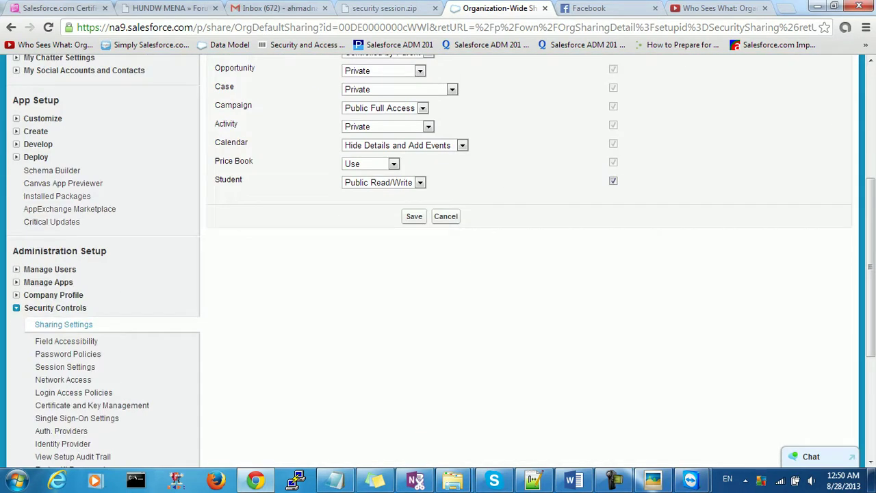
{"action": "scroll", "coordinate": [438, 274], "scroll_direction": "down", "scroll_amount": 2}
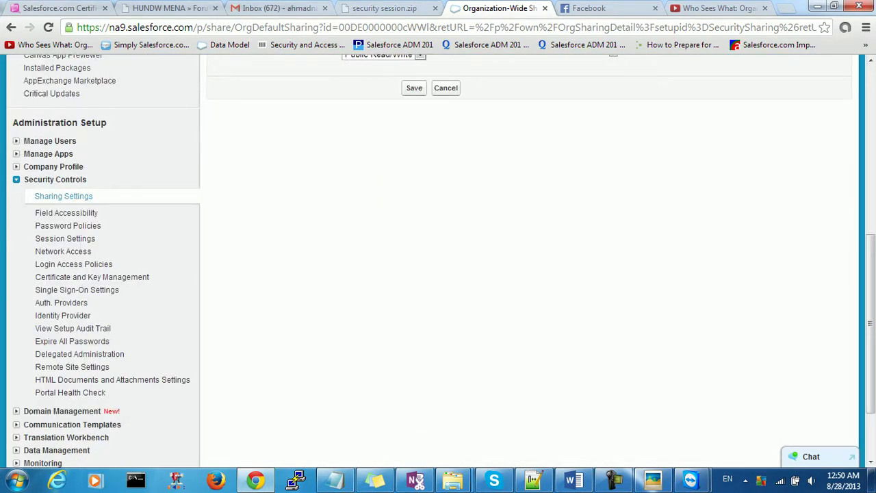
{"action": "scroll", "coordinate": [437, 274], "scroll_direction": "down", "scroll_amount": 1}
{"action": "scroll", "coordinate": [438, 274], "scroll_direction": "up", "scroll_amount": 7}
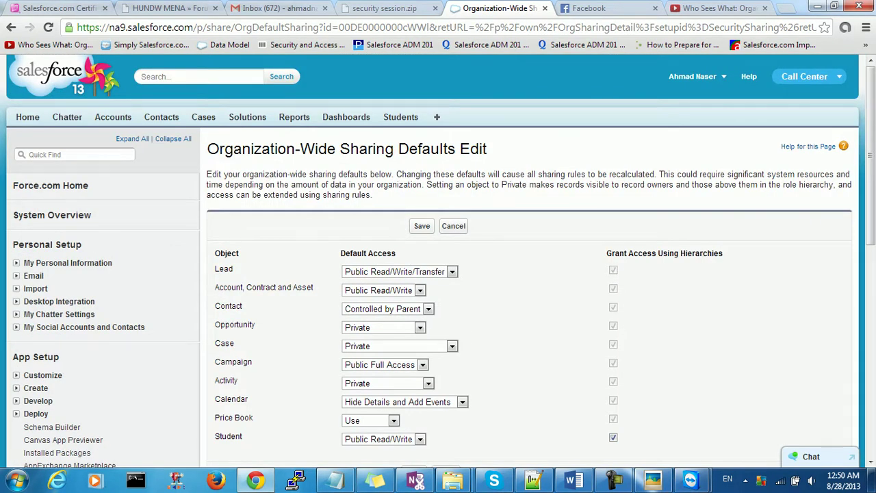
{"action": "scroll", "coordinate": [438, 273], "scroll_direction": "down", "scroll_amount": 2}
- Switch to Security-and-Access (2).docx in Word and go to its opening section on organization security options
{"action": "left_click", "coordinate": [573, 479]}
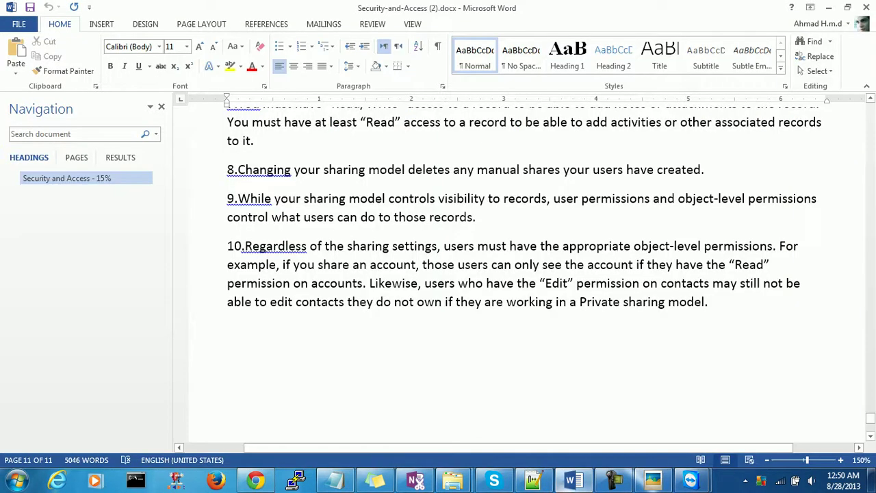
{"action": "scroll", "coordinate": [520, 274], "scroll_direction": "up", "scroll_amount": 7}
{"action": "scroll", "coordinate": [520, 273], "scroll_direction": "down", "scroll_amount": 4}
{"action": "scroll", "coordinate": [520, 274], "scroll_direction": "down", "scroll_amount": 3}
{"action": "scroll", "coordinate": [520, 274], "scroll_direction": "up", "scroll_amount": 4}
{"action": "left_click_drag", "start_coordinate": [869, 412], "coordinate": [870, 103]}
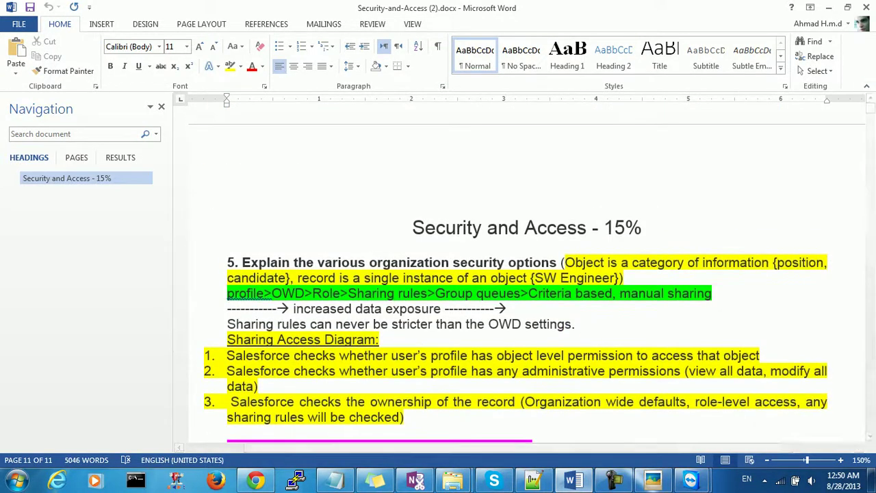